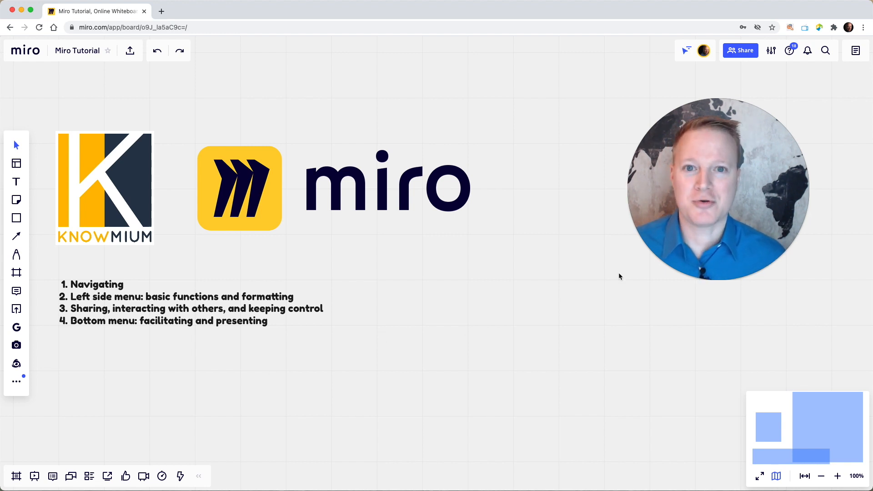
# Compare the Mouse and Trackpad board navigation modes, and apply Trackpad
pyautogui.moveTo(723, 185); pyautogui.dragTo(629, 394)
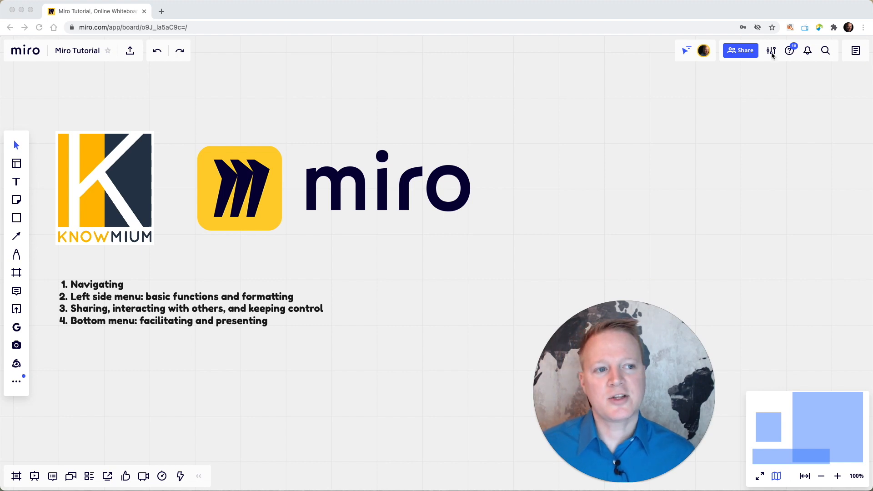
pyautogui.click(770, 71)
pyautogui.click(772, 55)
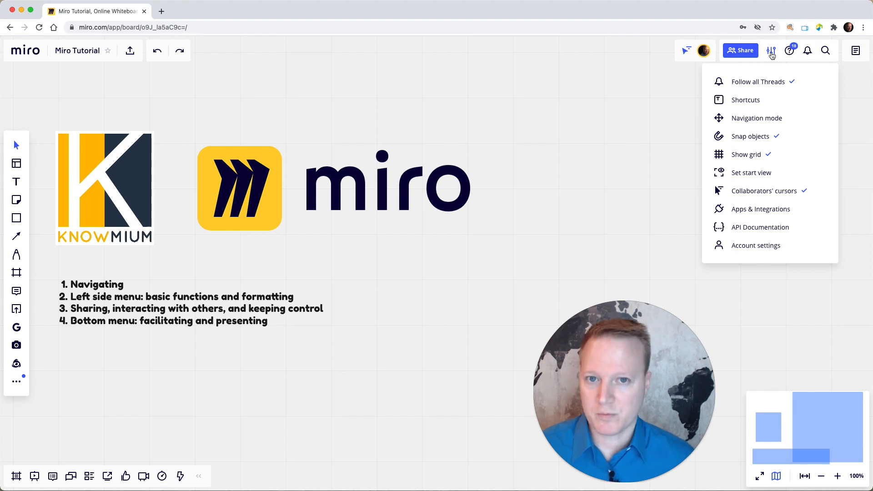
pyautogui.click(753, 119)
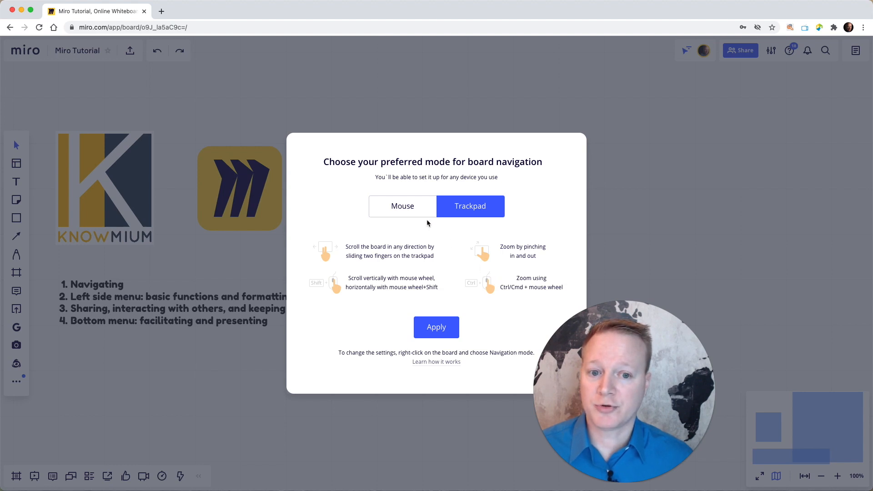
pyautogui.click(417, 212)
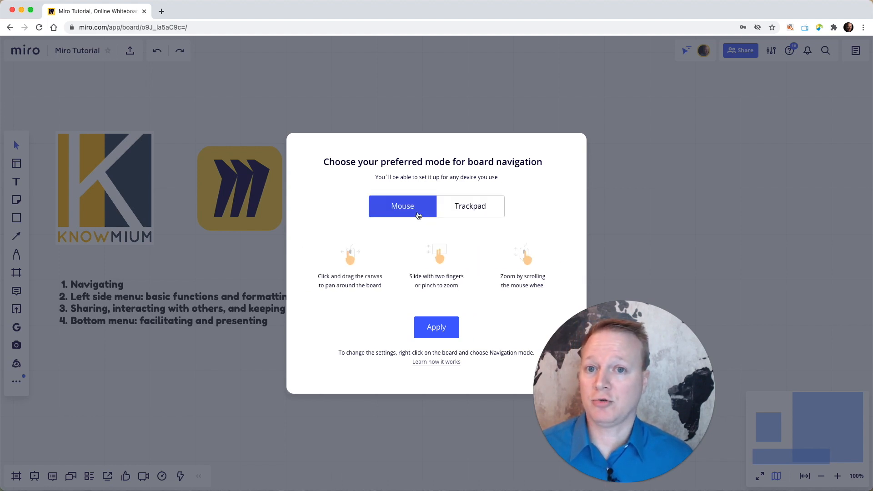
pyautogui.click(461, 207)
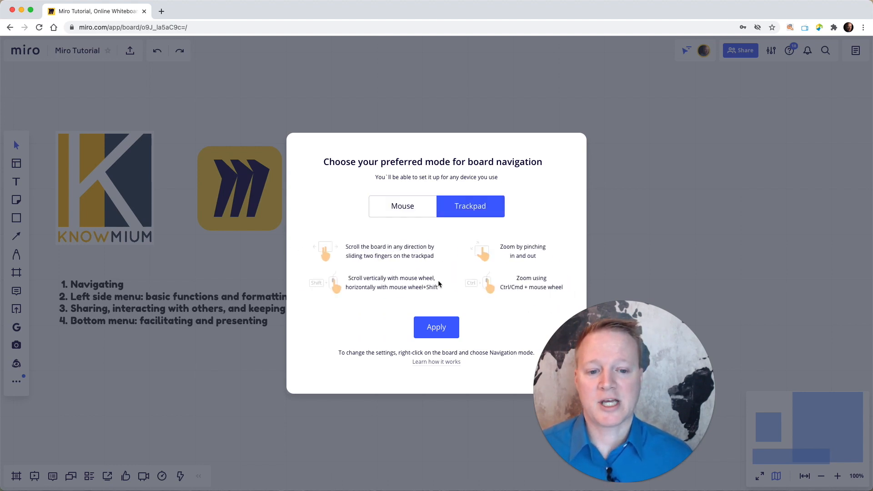
pyautogui.click(441, 326)
pyautogui.moveTo(591, 379); pyautogui.dragTo(687, 187)
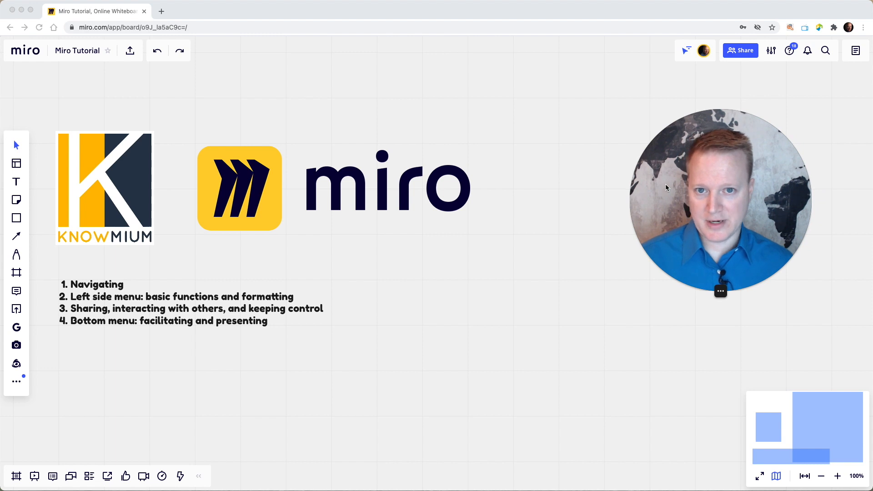
# Select the Miro logo and clear the selection, then box-select across all the board content and deselect it
pyautogui.click(541, 90)
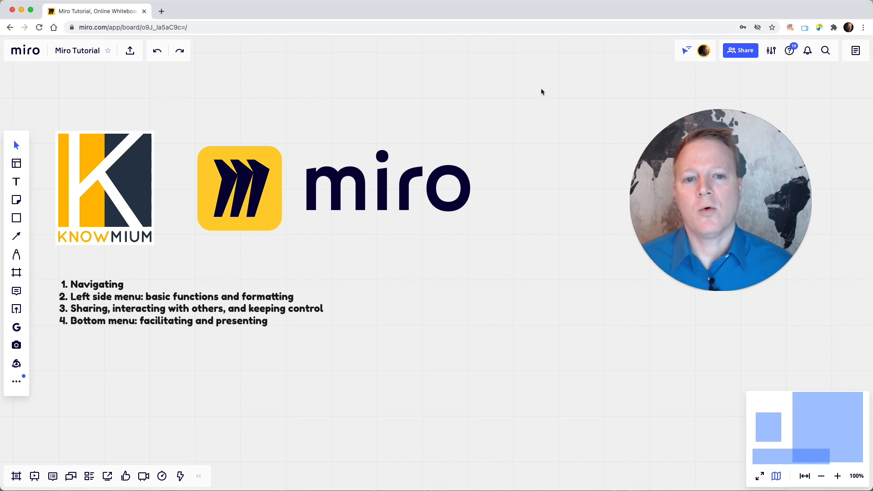
pyautogui.click(381, 160)
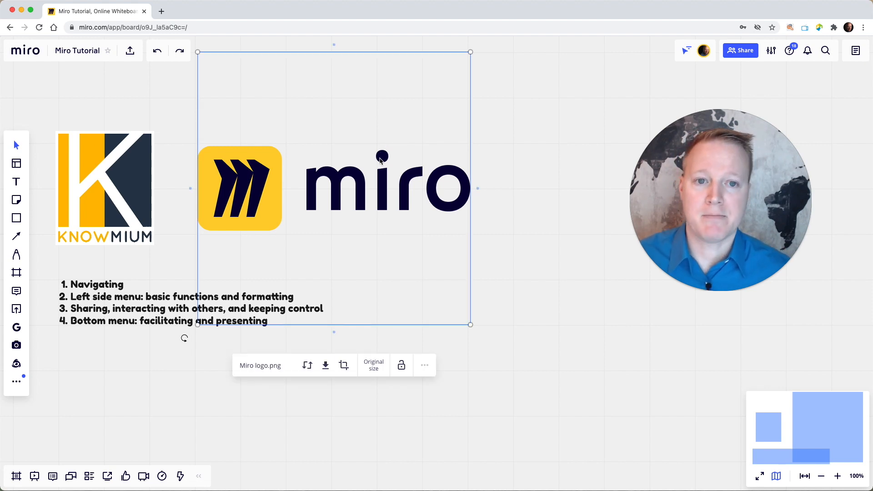
pyautogui.click(552, 126)
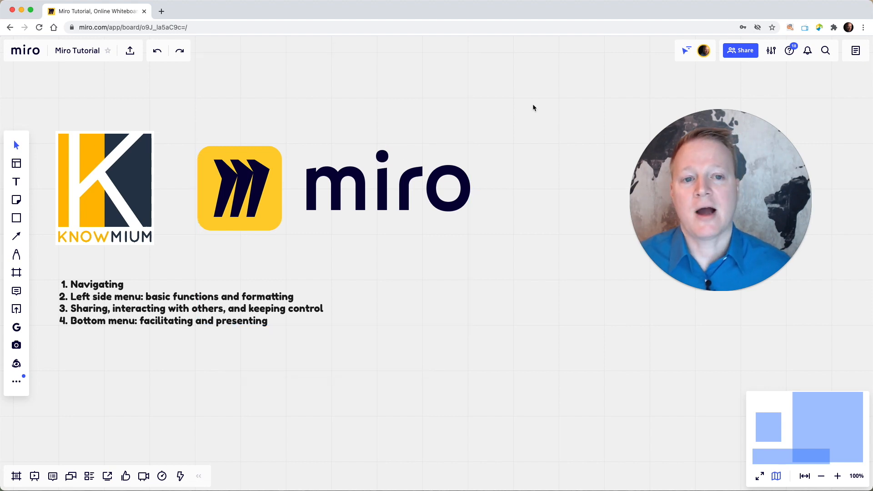
pyautogui.moveTo(533, 103); pyautogui.dragTo(34, 386)
pyautogui.click(187, 436)
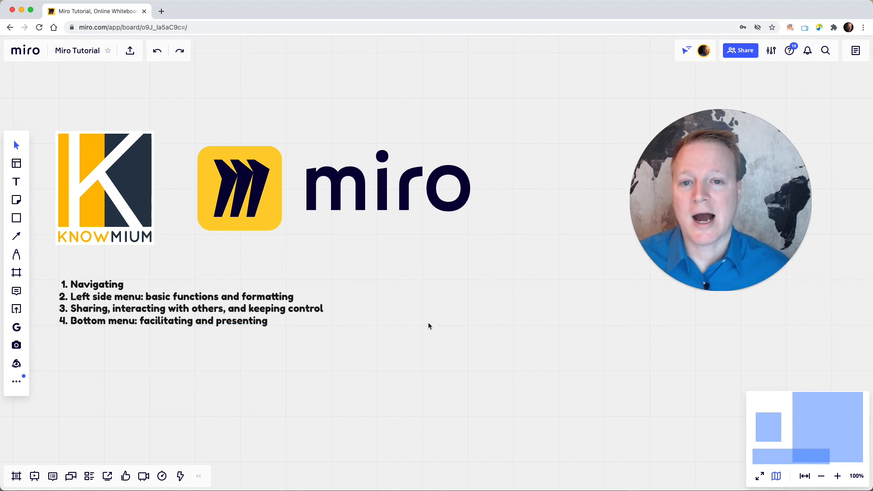
# Zoom in and out and pan the board in all directions to look over the logos and topic list
pyautogui.scroll(3, 429, 325)
pyautogui.scroll(-3, 428, 326)
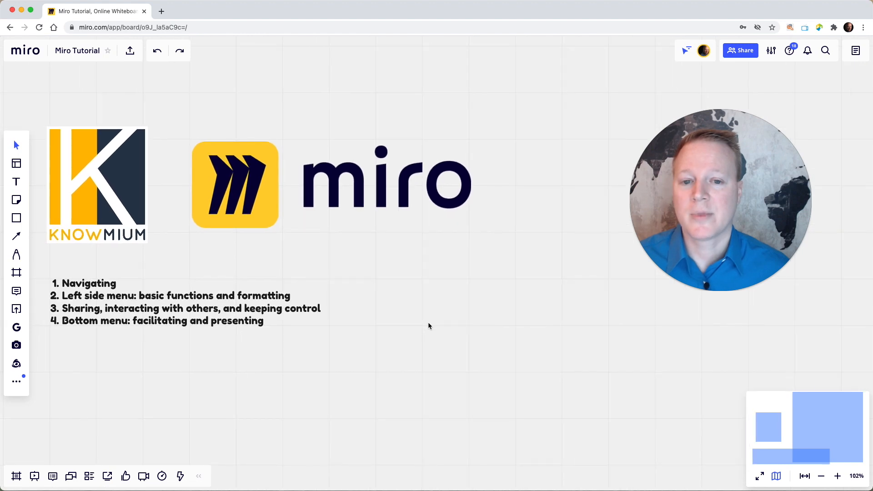
pyautogui.hscroll(-1, 429, 326)
pyautogui.scroll(1, 429, 326)
pyautogui.hscroll(1, 429, 326)
pyautogui.scroll(-1, 429, 326)
pyautogui.hscroll(-1, 429, 326)
pyautogui.scroll(1, 428, 326)
pyautogui.hscroll(4, 428, 325)
pyautogui.hscroll(-2, 428, 325)
pyautogui.hscroll(-4, 429, 326)
pyautogui.scroll(-1, 429, 325)
pyautogui.scroll(1, 428, 326)
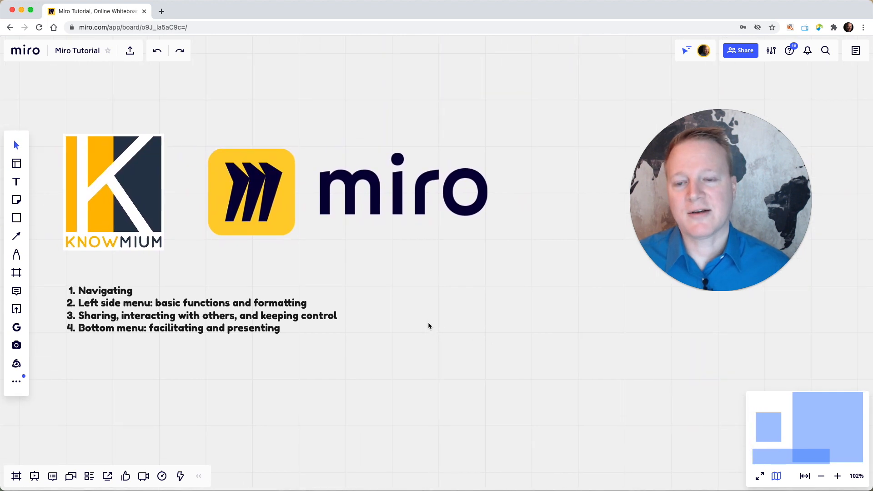
# Switch to the hand tool, pan the board slightly, and return to the selection tool
pyautogui.click(15, 146)
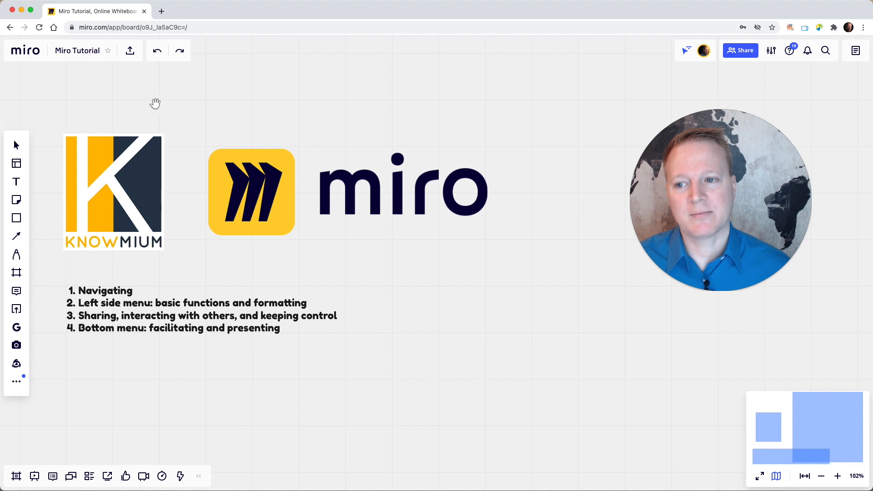
pyautogui.moveTo(348, 94)
pyautogui.mouseDown()
pyautogui.moveTo(292, 101)
pyautogui.moveTo(357, 100)
pyautogui.moveTo(350, 131)
pyautogui.moveTo(329, 101)
pyautogui.moveTo(353, 94)
pyautogui.moveTo(343, 109)
pyautogui.moveTo(327, 102)
pyautogui.moveTo(345, 94)
pyautogui.moveTo(345, 103)
pyautogui.moveTo(335, 101)
pyautogui.moveTo(353, 93)
pyautogui.moveTo(337, 98)
pyautogui.mouseUp()
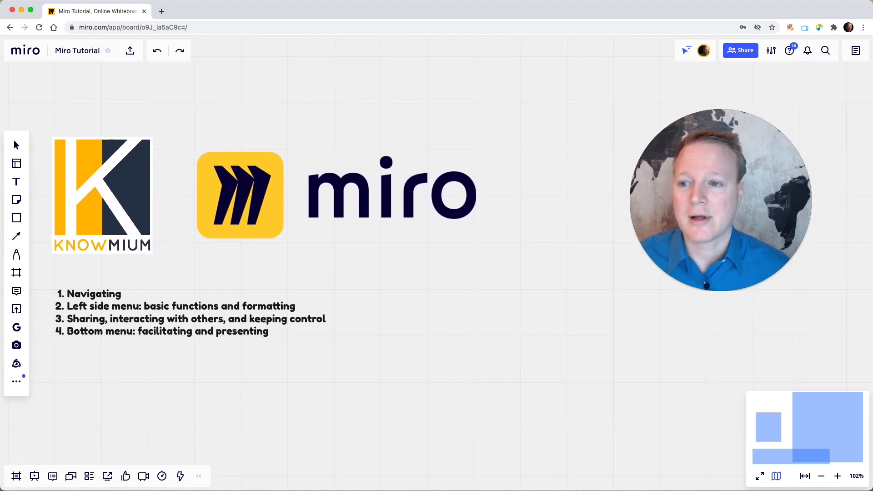
pyautogui.click(17, 146)
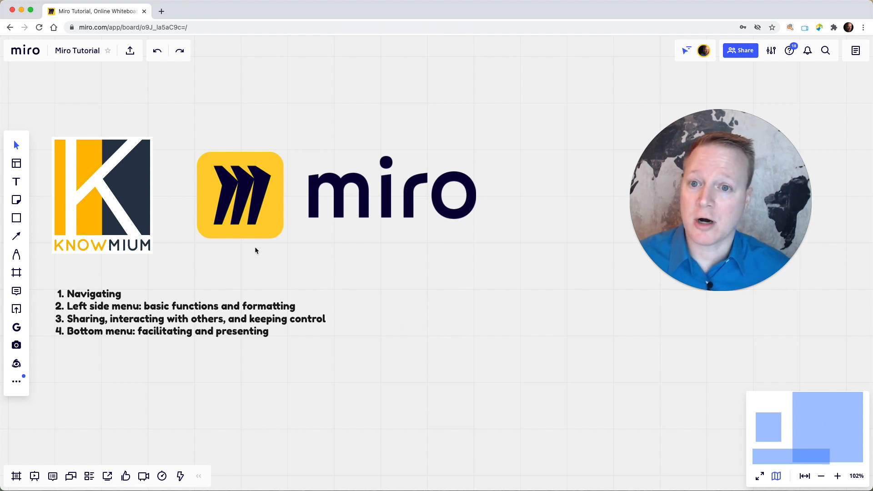
# Select the Knowmium logo, the Miro logo and the numbered topic list one after another
pyautogui.click(101, 190)
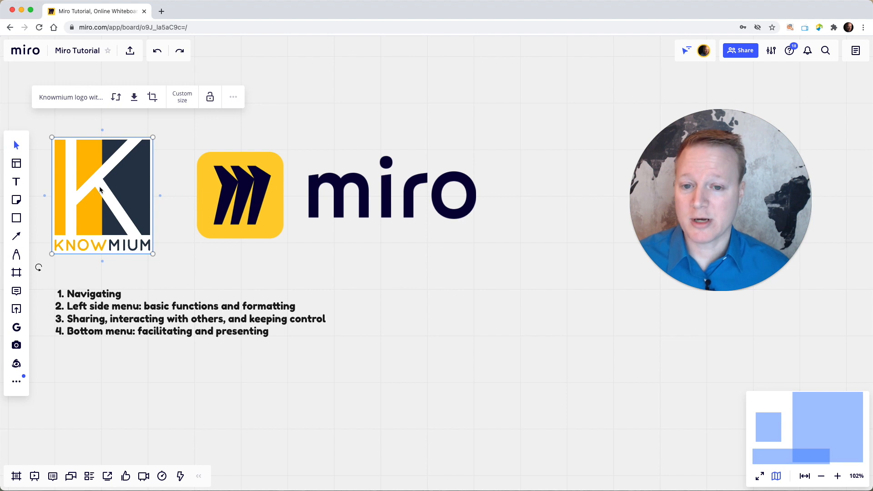
pyautogui.click(272, 197)
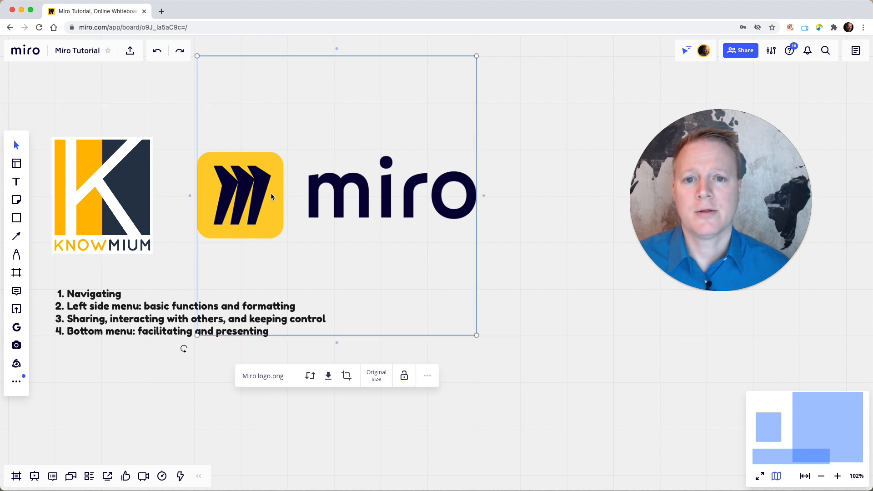
pyautogui.click(143, 306)
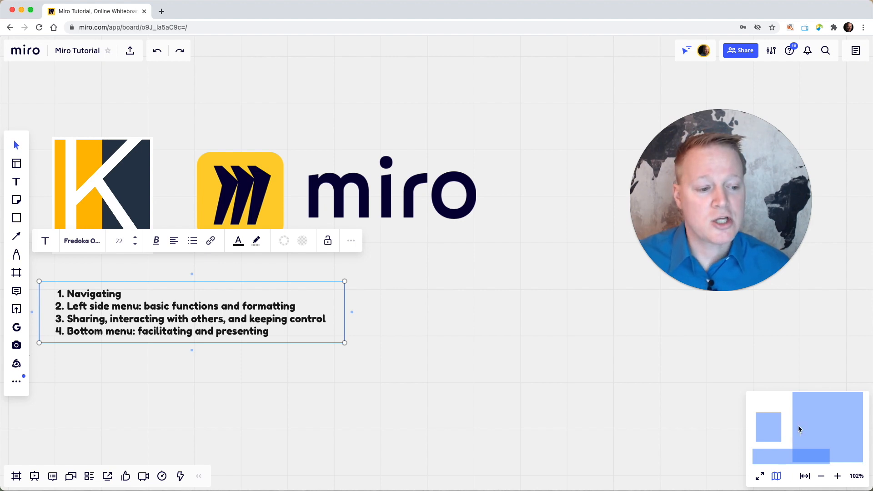
# Move around the board with the mini map, zooming in on the topic list and back out to 100%, and deselect the list
pyautogui.moveTo(799, 424); pyautogui.dragTo(788, 430)
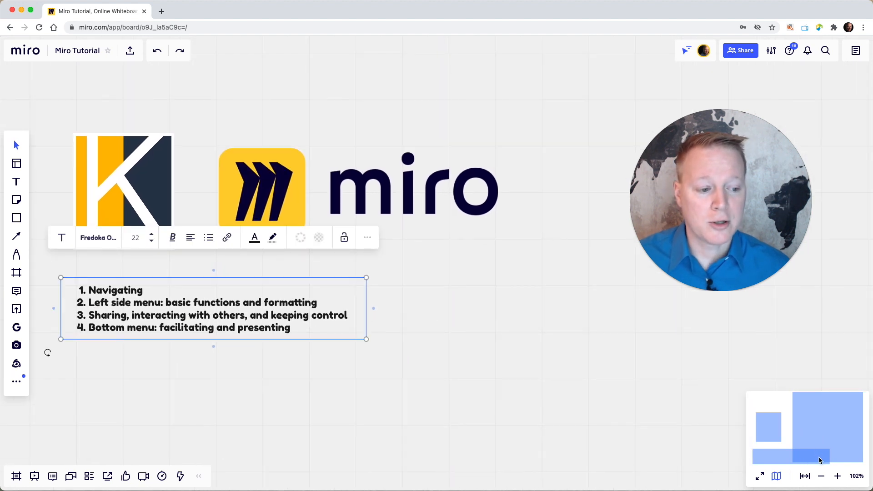
pyautogui.scroll(5, 820, 461)
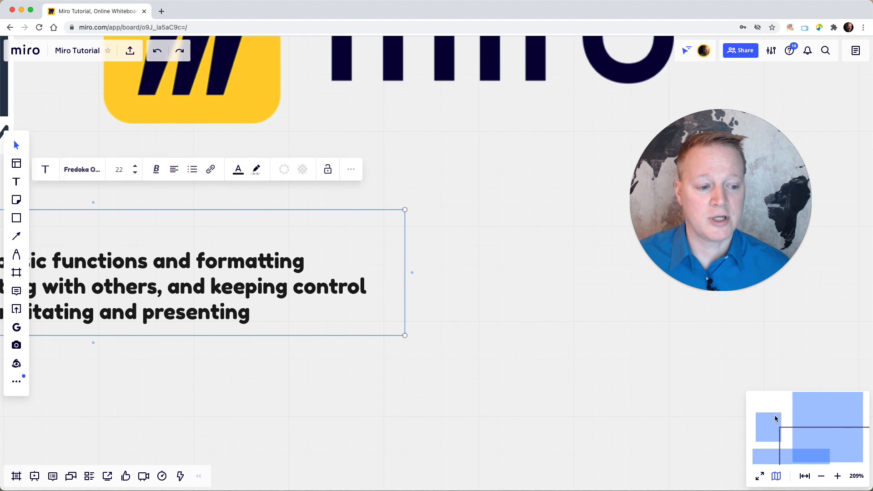
pyautogui.click(769, 418)
pyautogui.click(813, 455)
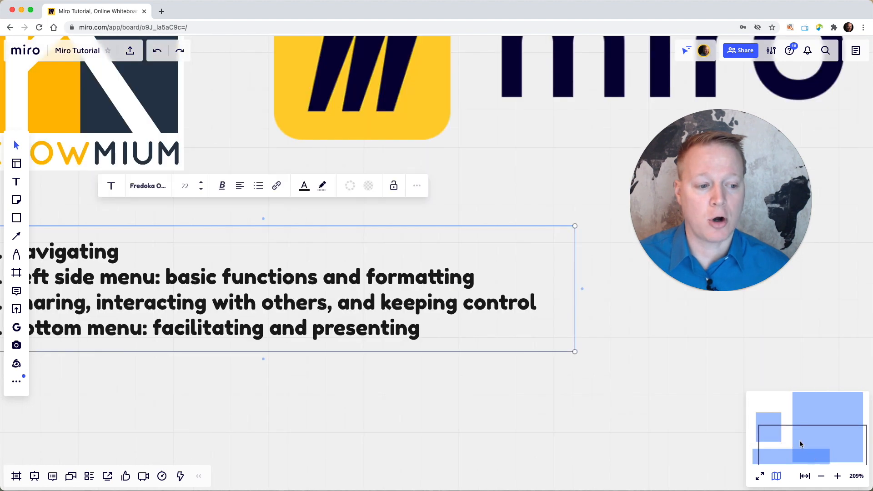
pyautogui.scroll(-3, 789, 424)
pyautogui.scroll(-2, 789, 424)
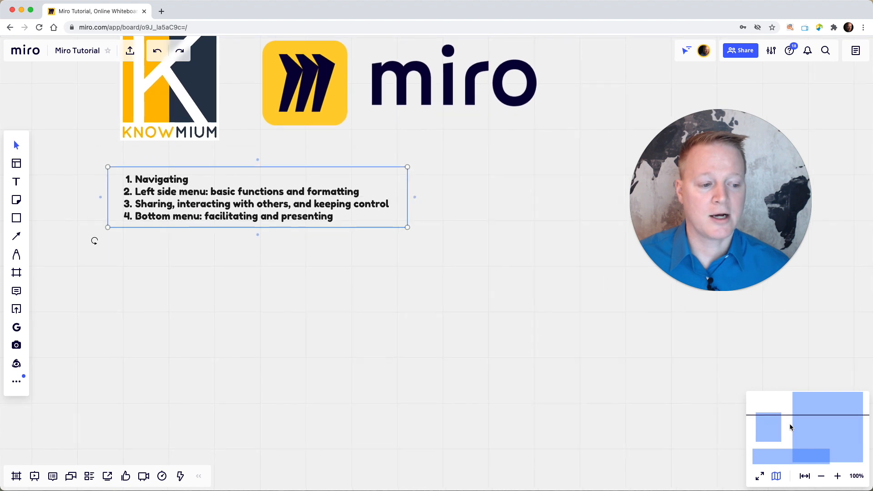
pyautogui.moveTo(559, 328); pyautogui.dragTo(628, 369)
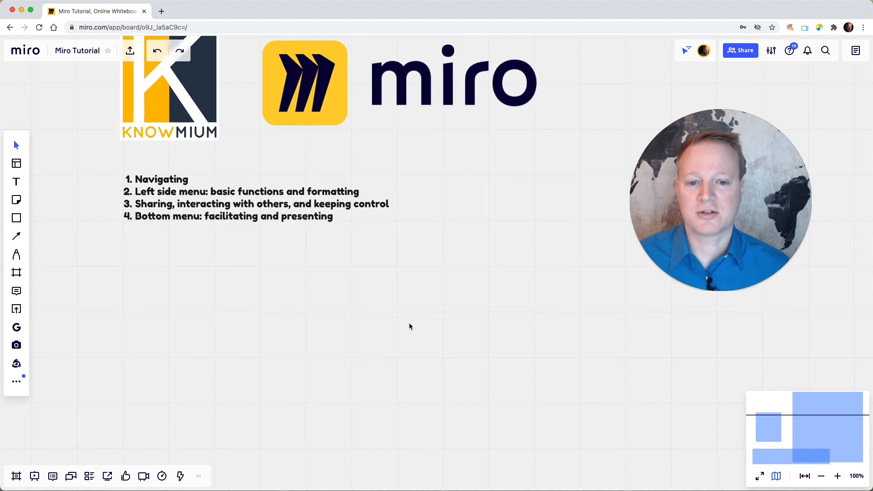
pyautogui.scroll(4, 409, 324)
pyautogui.scroll(2, 409, 324)
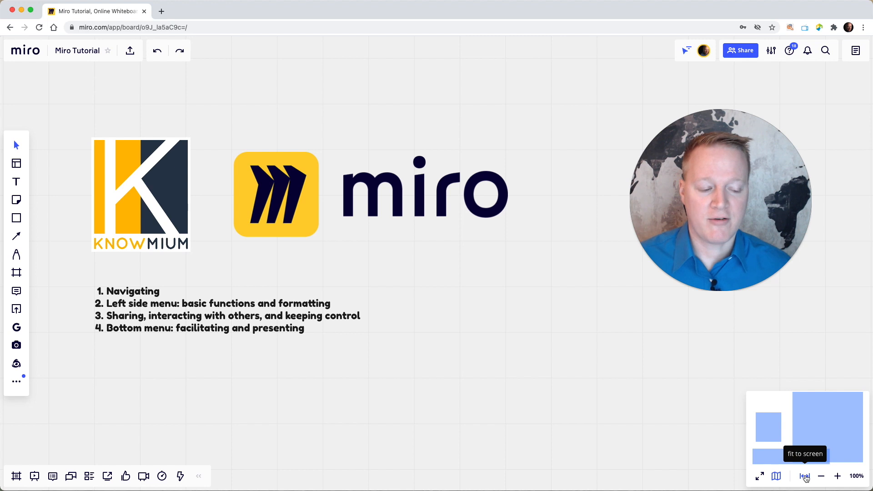
# Hide the board's mini map and show it again
pyautogui.click(777, 476)
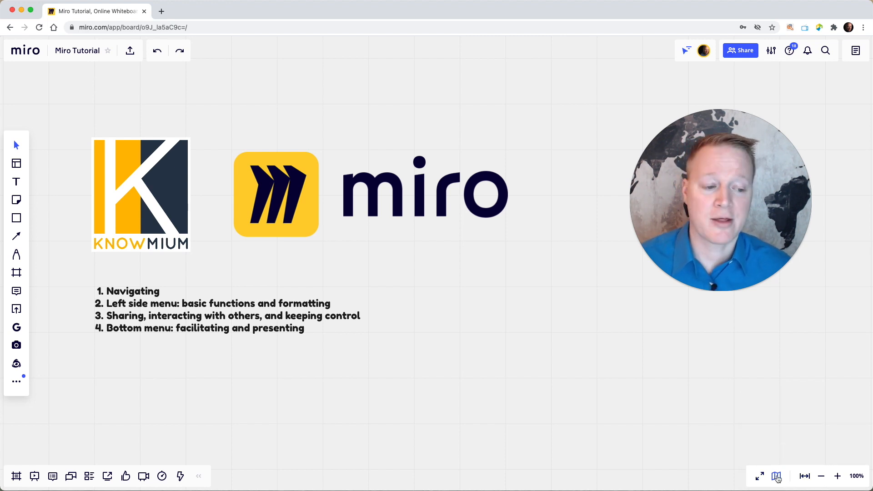
pyautogui.click(777, 477)
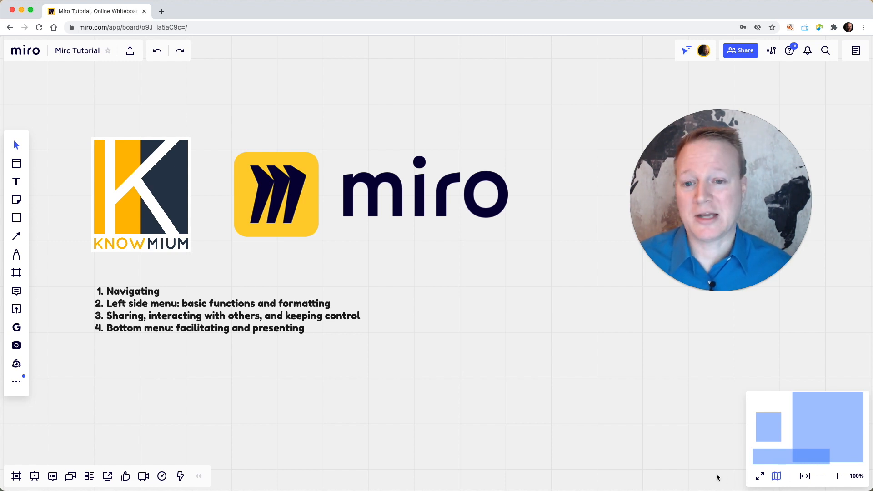
# Select the Miro logo, the Knowmium logo and the numbered topic list together and delete them
pyautogui.scroll(1, 297, 217)
pyautogui.click(298, 217)
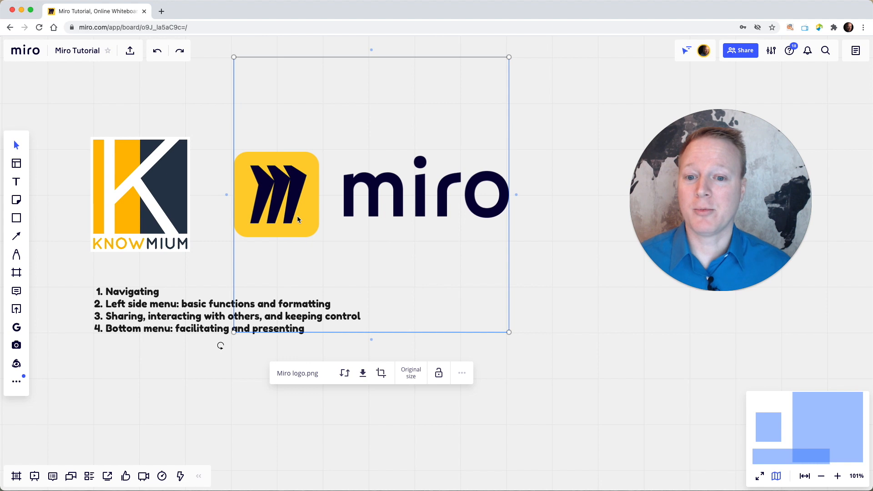
pyautogui.keyDown('shift'); pyautogui.click(164, 189); pyautogui.keyUp('shift')
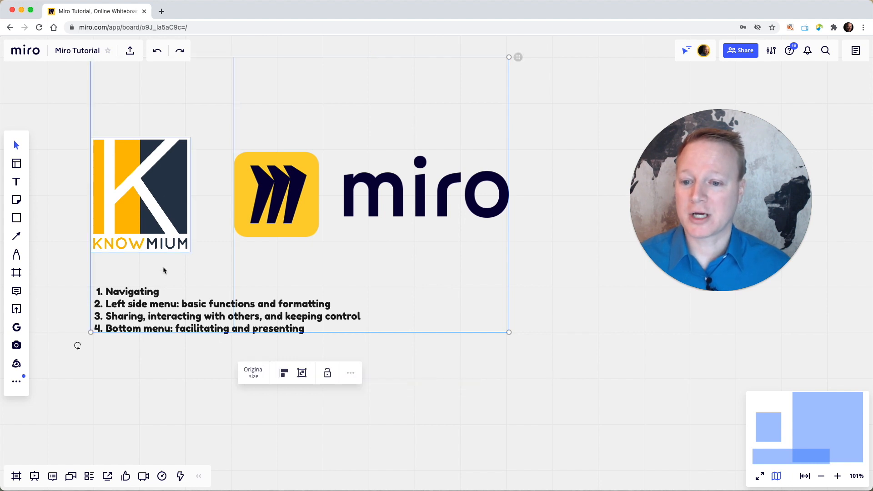
pyautogui.keyDown('shift'); pyautogui.click(164, 309); pyautogui.keyUp('shift')
pyautogui.press('Delete')
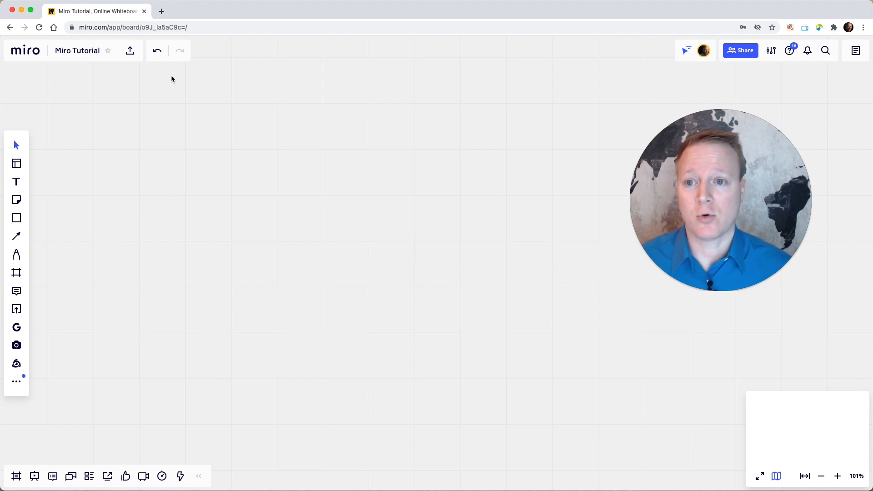
# Undo the deletion of the logos and topic list and redo it, twice in a row
pyautogui.click(158, 52)
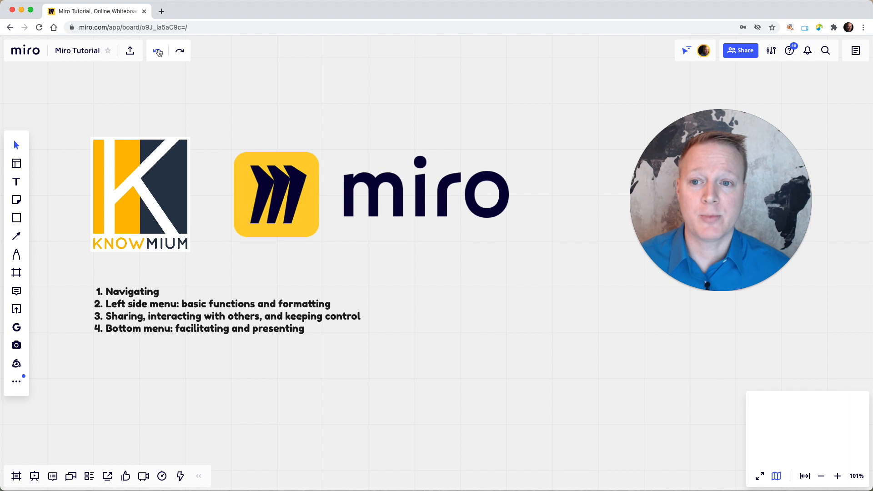
pyautogui.click(181, 51)
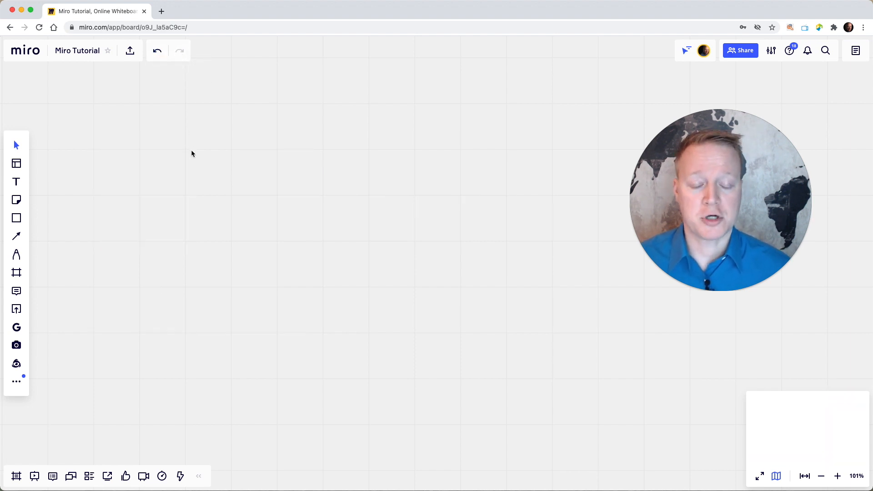
pyautogui.click(157, 51)
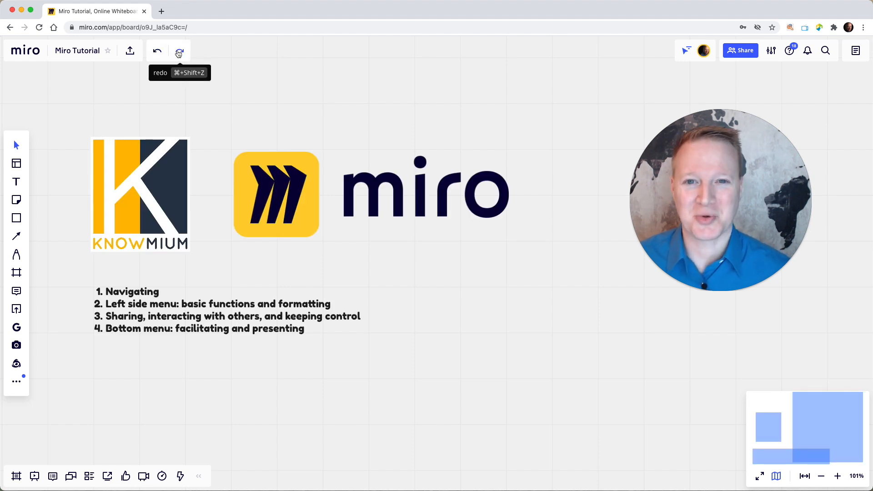
pyautogui.click(179, 52)
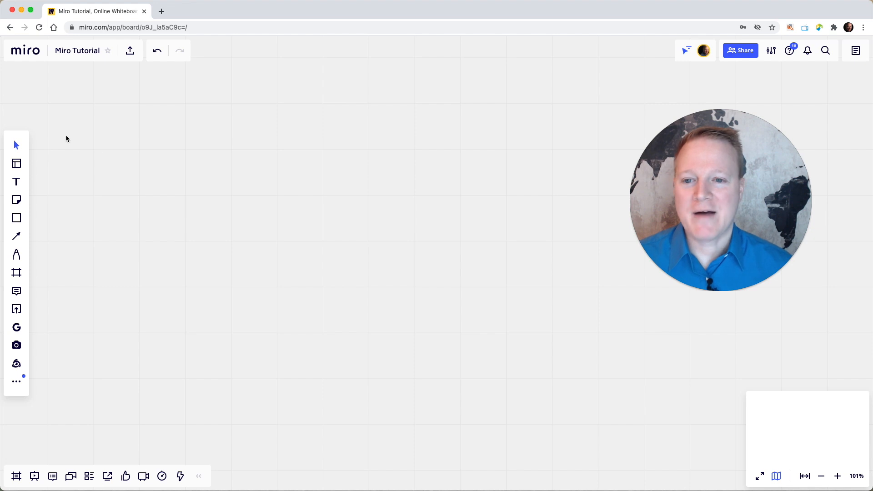
# Hide the board's grid and show it again
pyautogui.rightClick(145, 156)
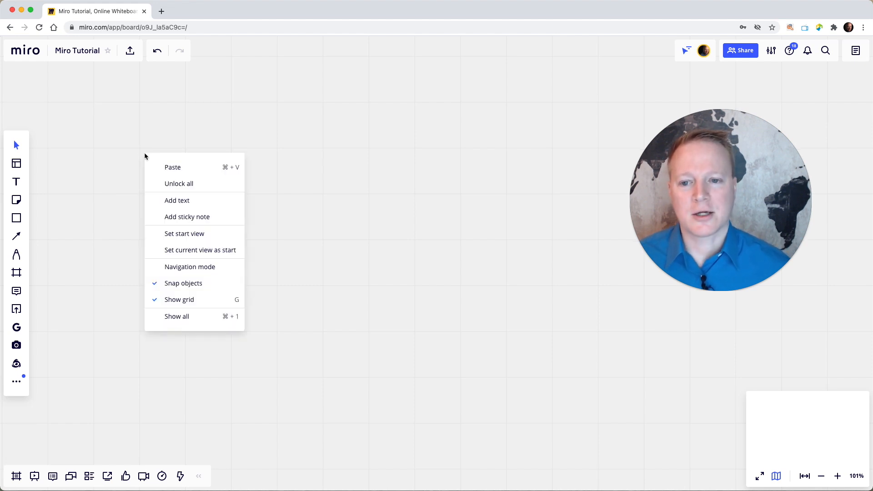
pyautogui.click(179, 300)
pyautogui.rightClick(179, 300)
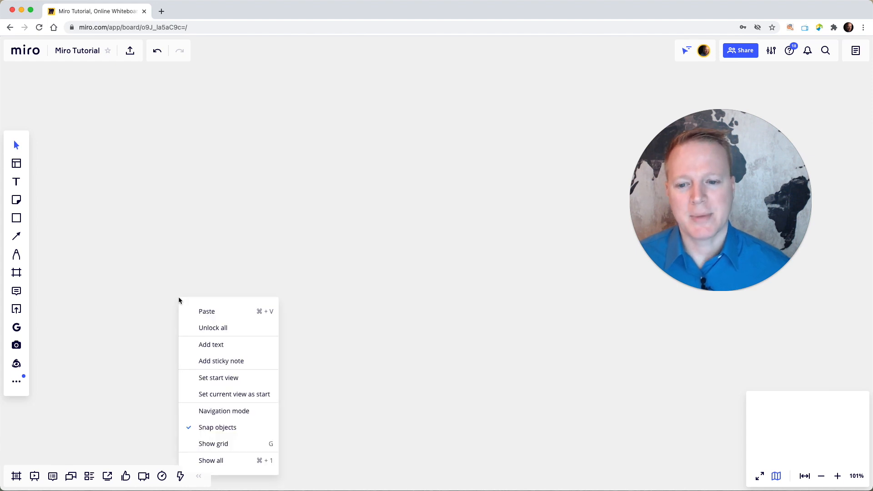
pyautogui.click(211, 445)
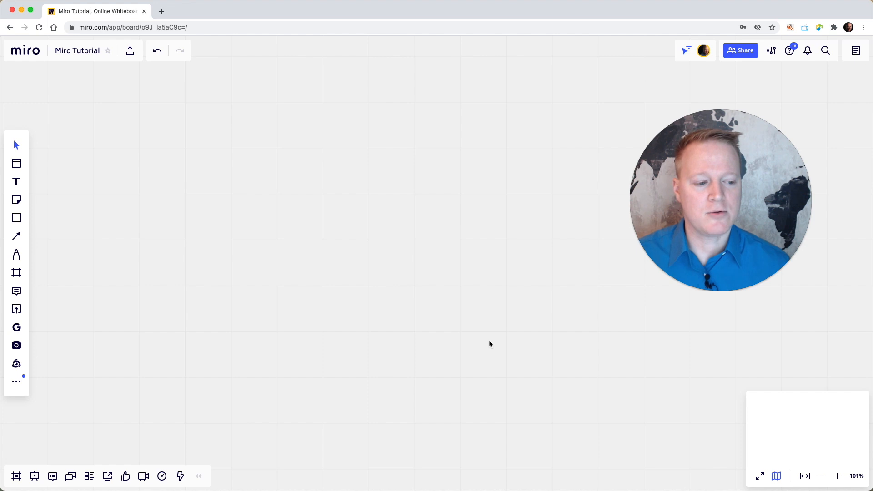
# Open the template library, list all templates and examine which ones are offered
pyautogui.click(16, 165)
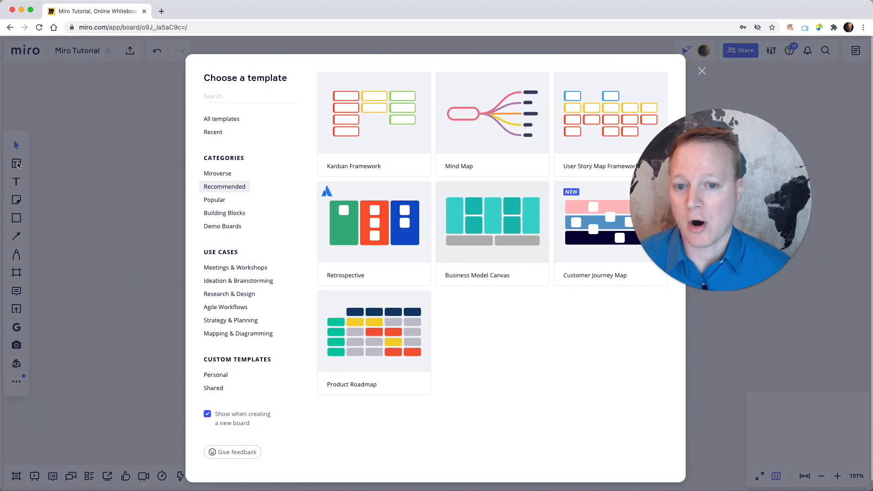
pyautogui.click(232, 120)
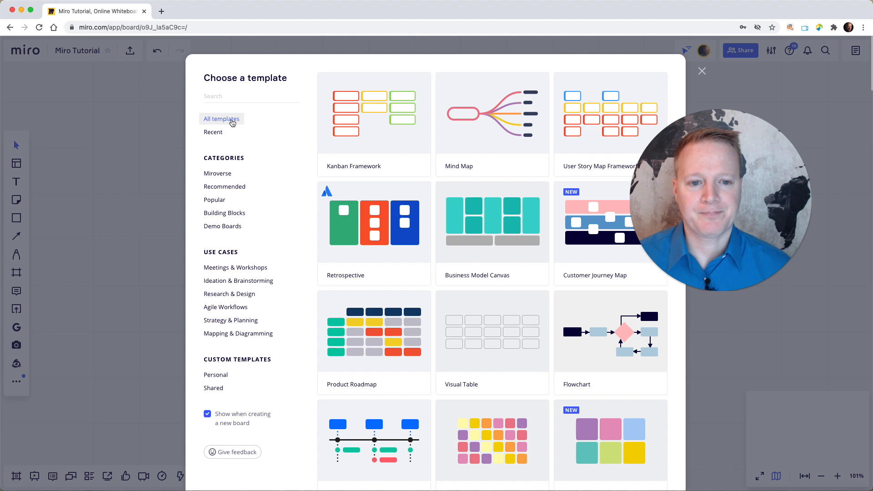
pyautogui.moveTo(421, 160)
pyautogui.scroll(-2, 421, 160)
pyautogui.scroll(-15, 420, 103)
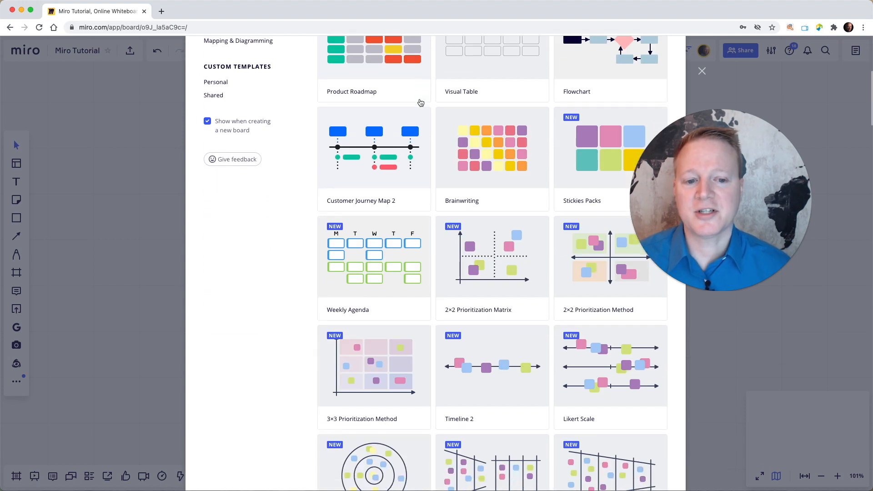
pyautogui.scroll(-6, 421, 103)
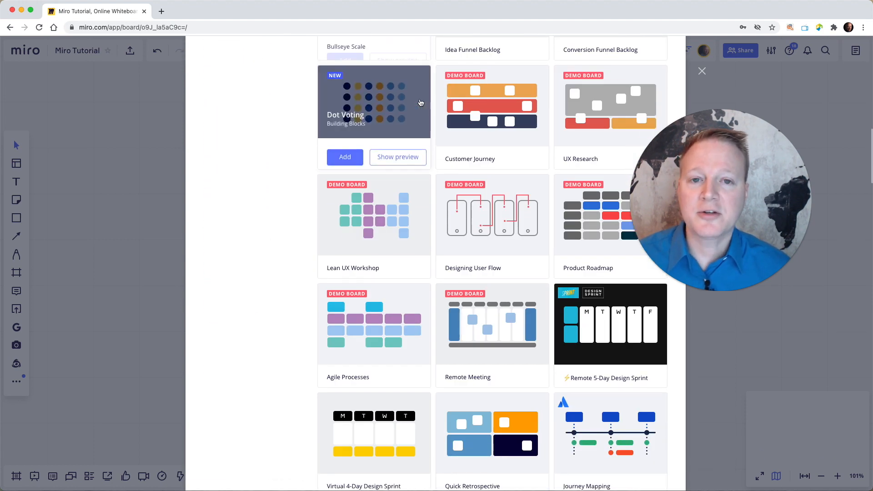
pyautogui.scroll(-8, 421, 102)
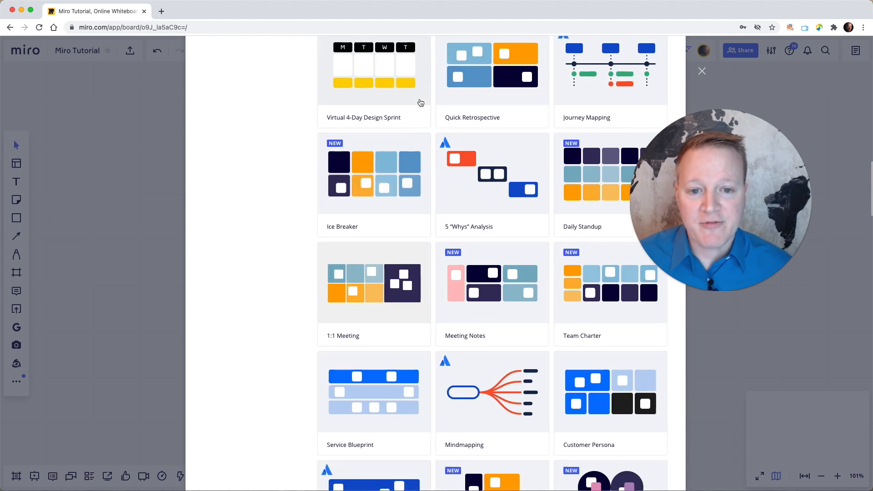
pyautogui.scroll(-8, 421, 103)
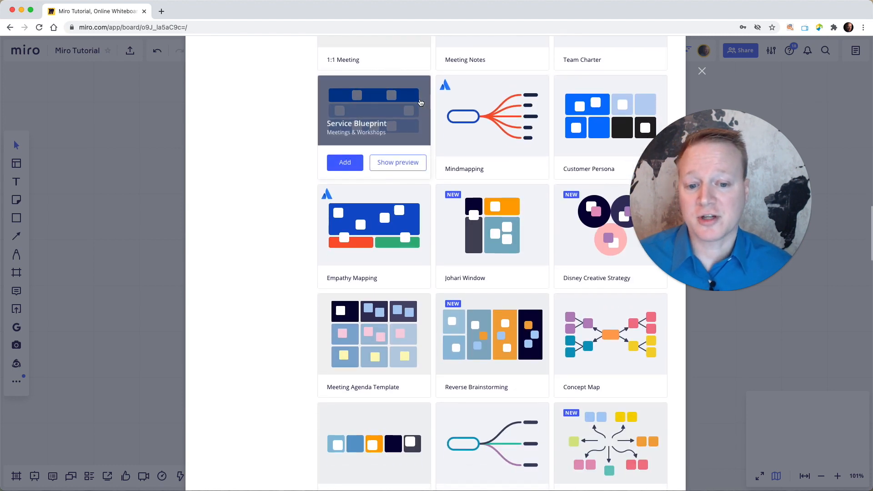
pyautogui.scroll(-4, 421, 102)
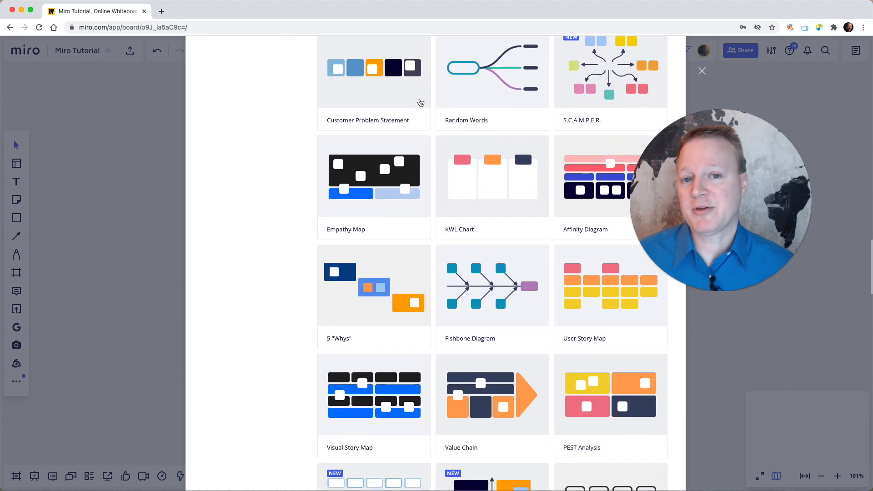
pyautogui.scroll(-1, 420, 103)
# Preview the Random Words template and add it to the board
pyautogui.scroll(4, 421, 103)
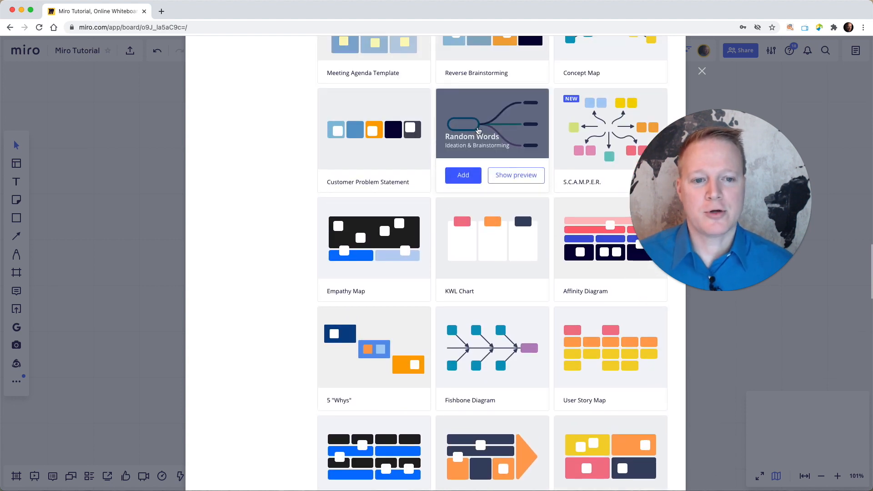
pyautogui.click(515, 175)
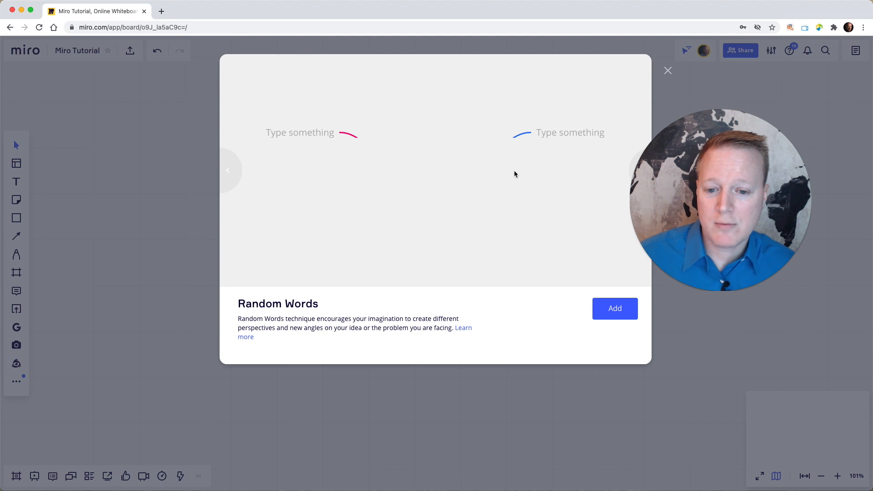
pyautogui.click(610, 314)
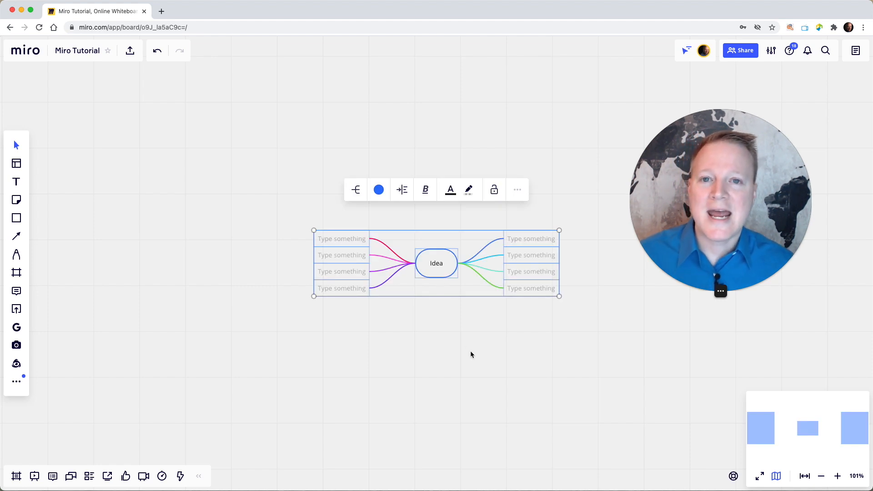
# Rename the mind map's central node to "Ideas" and label its upper-left branch "Type"
pyautogui.doubleClick(438, 265)
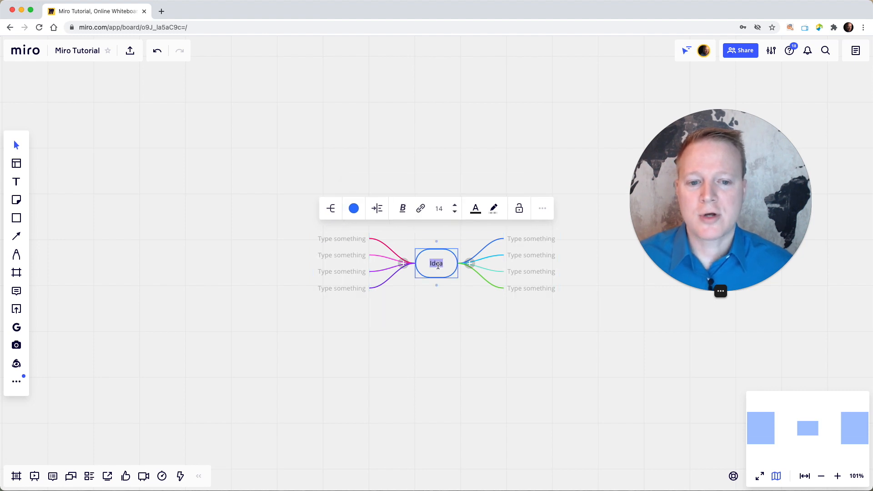
pyautogui.write('Ideas')
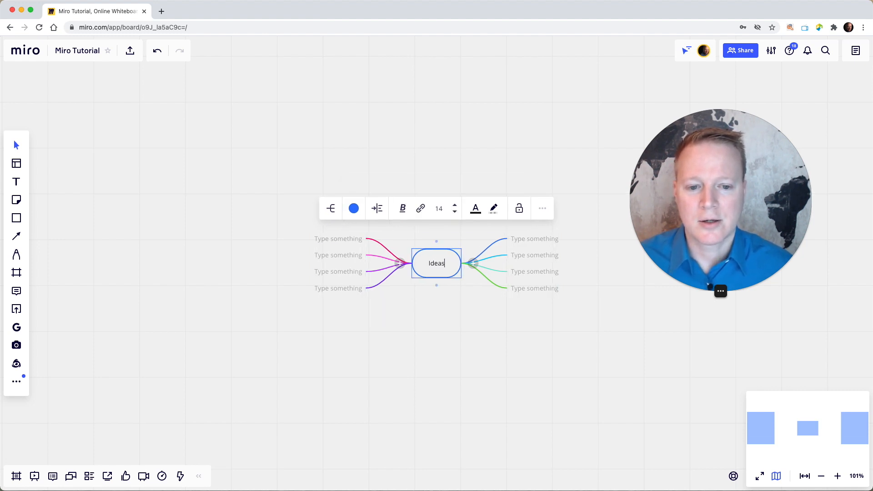
pyautogui.click(346, 240)
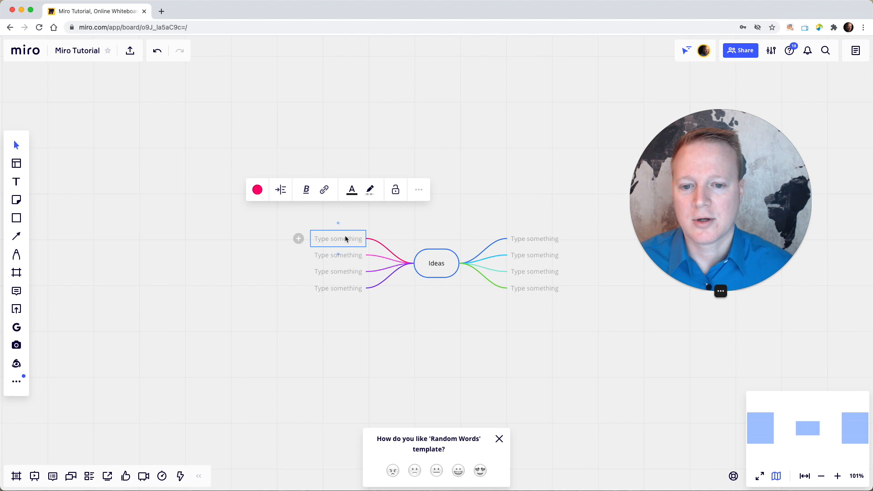
pyautogui.write('Ty')
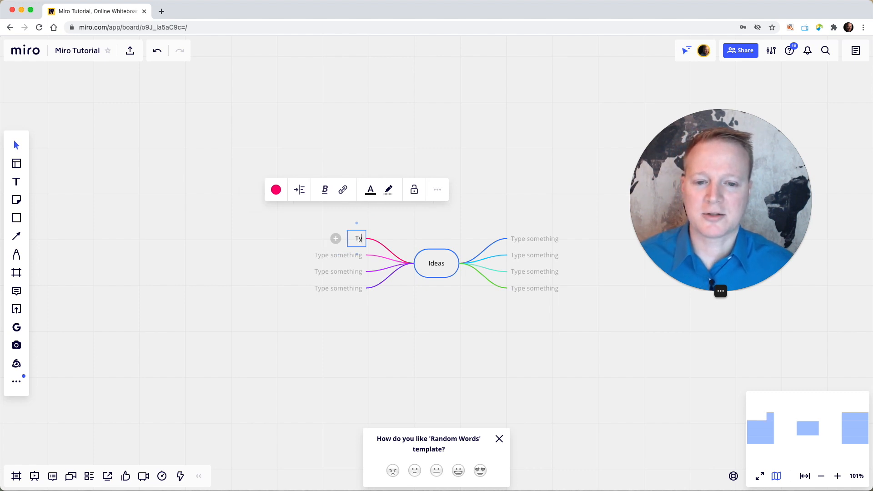
pyautogui.write('pe')
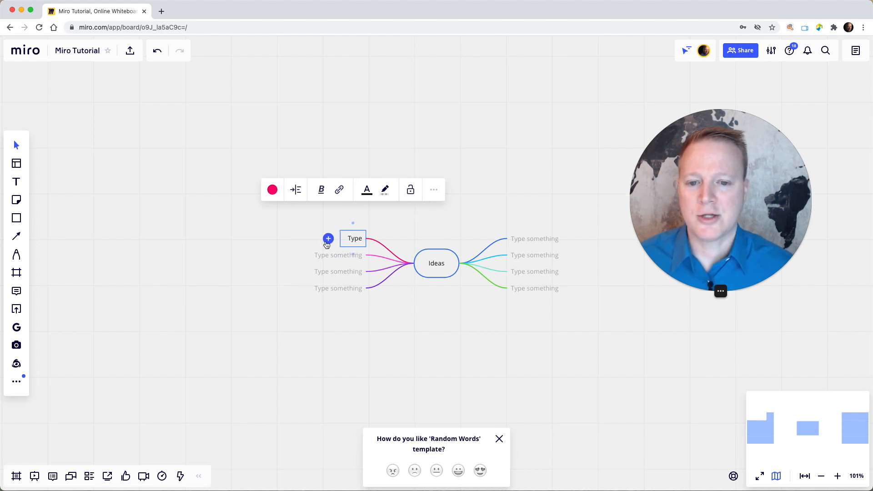
# Add a child branch to the "Type" node and another left-side branch to the central "Ideas" node
pyautogui.click(331, 239)
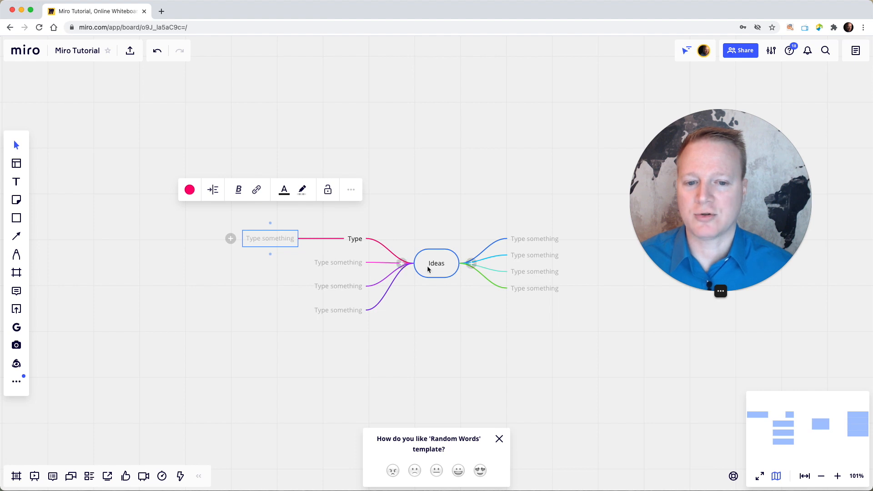
pyautogui.click(403, 268)
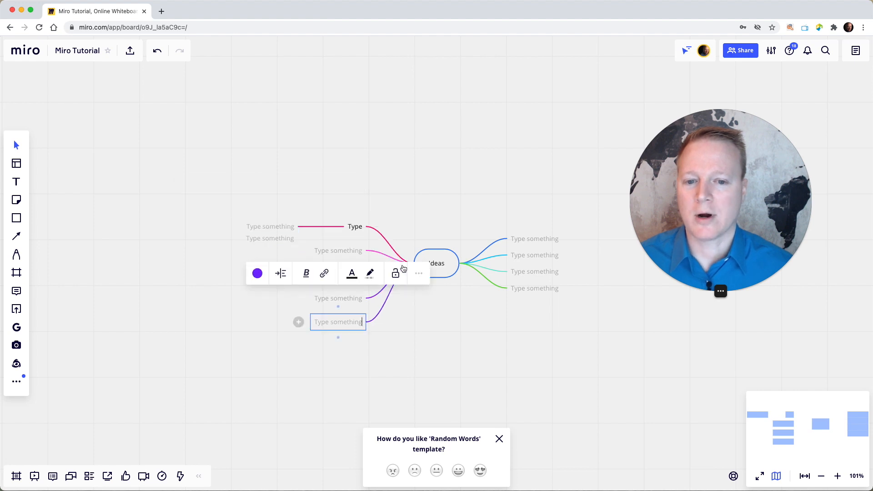
pyautogui.click(306, 156)
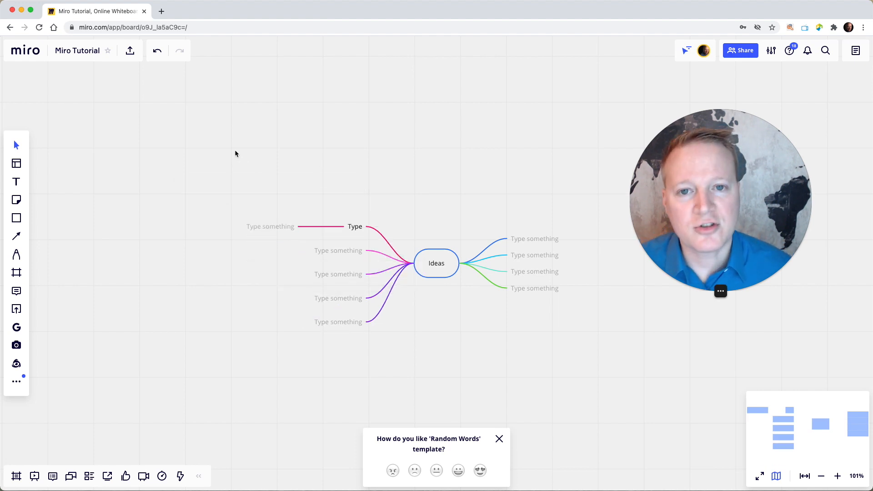
# Select and delete the whole mind map, and dismiss the template rating request
pyautogui.moveTo(211, 157); pyautogui.dragTo(591, 375)
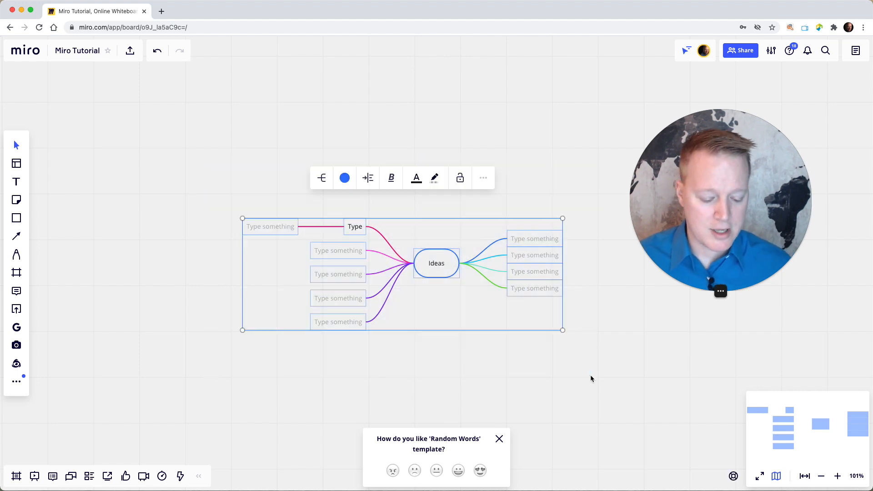
pyautogui.press('Delete')
pyautogui.click(498, 439)
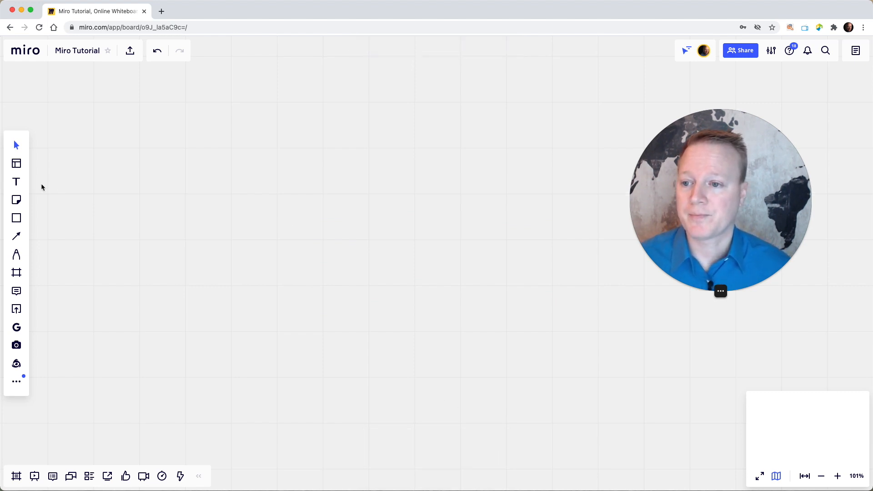
# Add a text object reading "Type text" in the upper-left area of the board
pyautogui.click(16, 183)
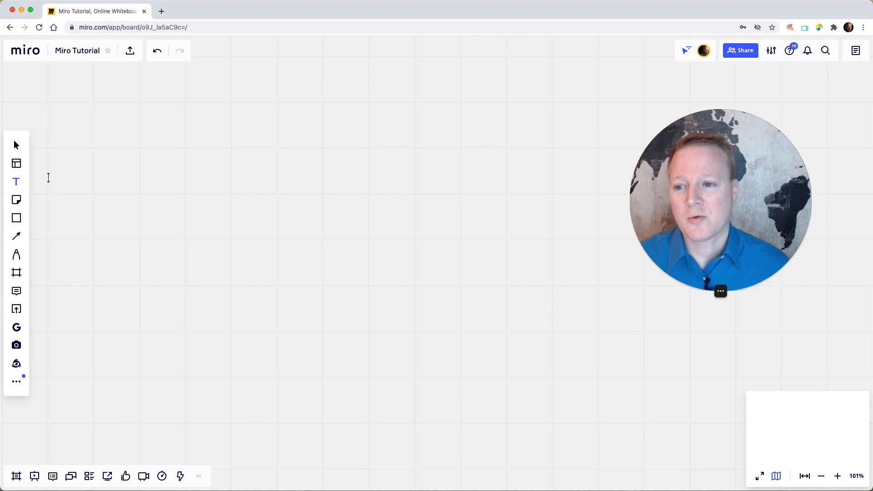
pyautogui.click(96, 153)
pyautogui.write('Type tex')
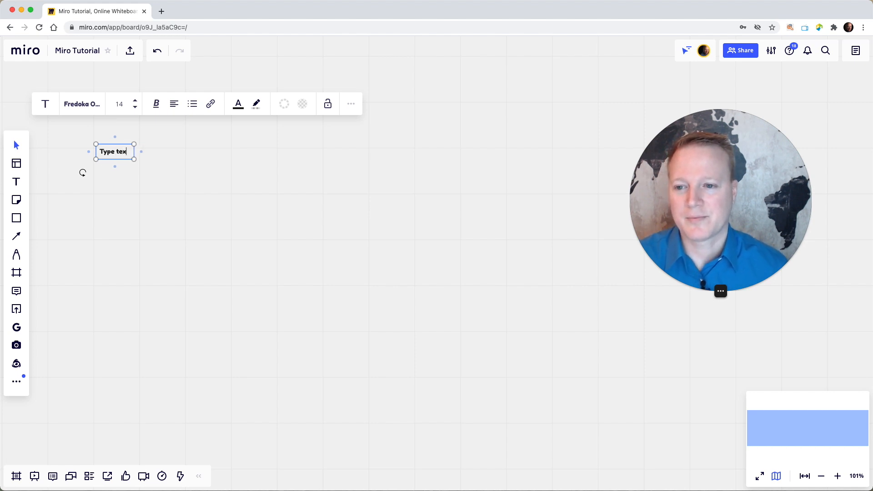
pyautogui.write('t')
pyautogui.click(131, 168)
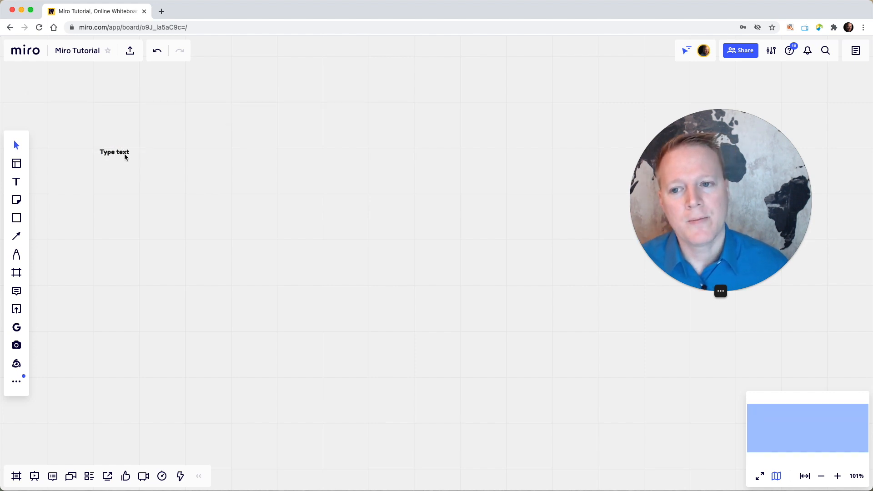
# Duplicate the "Type text" object by copy and paste, and place the copy in line to its right
pyautogui.click(126, 156)
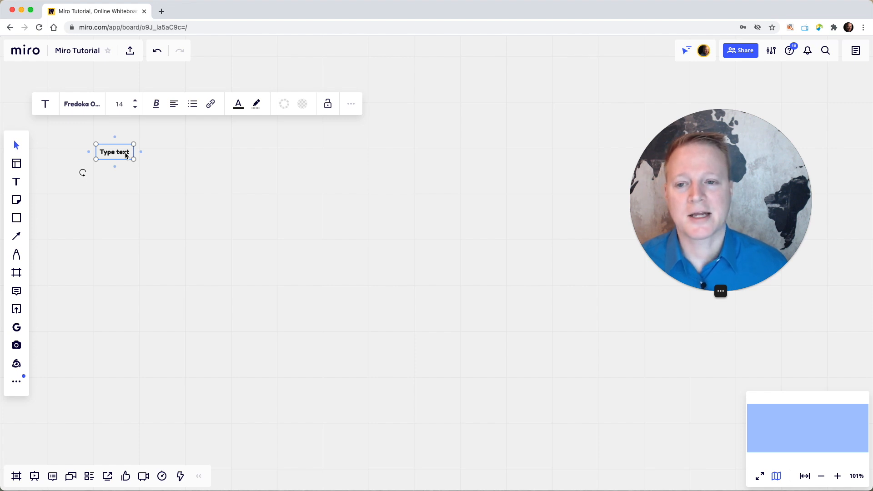
pyautogui.click(157, 158)
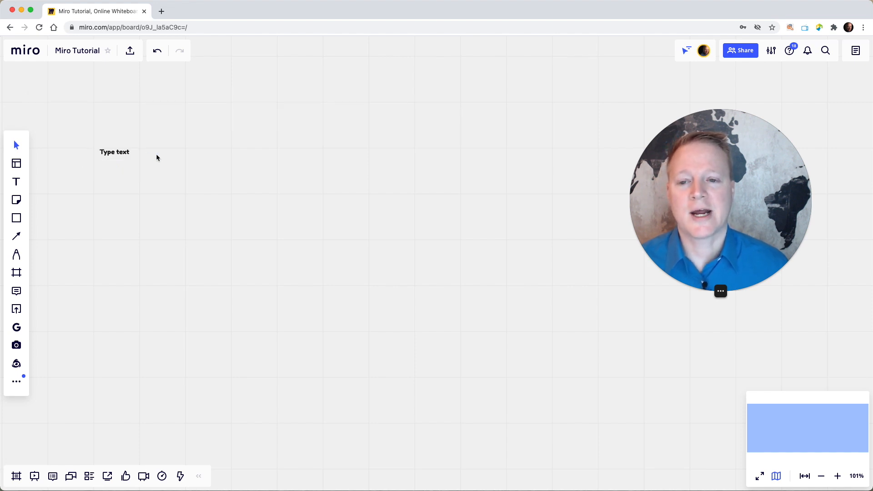
pyautogui.press('super+v')
pyautogui.moveTo(157, 158); pyautogui.dragTo(163, 154)
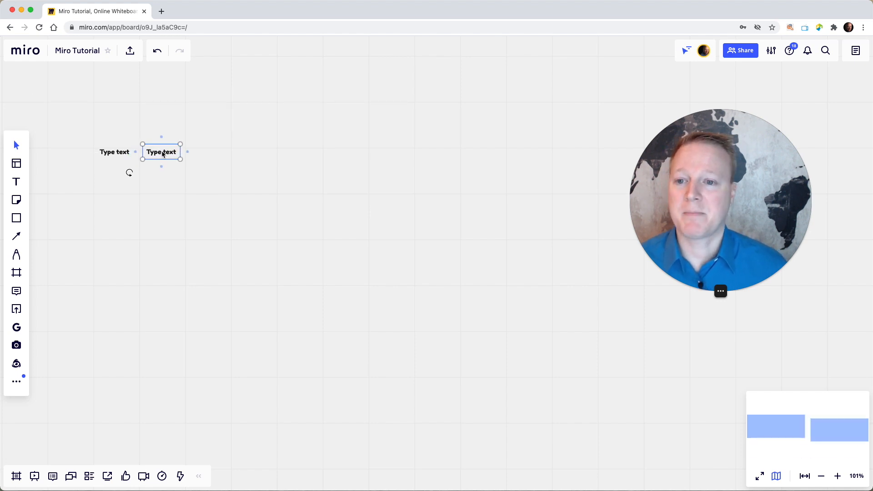
pyautogui.moveTo(186, 173); pyautogui.dragTo(213, 158)
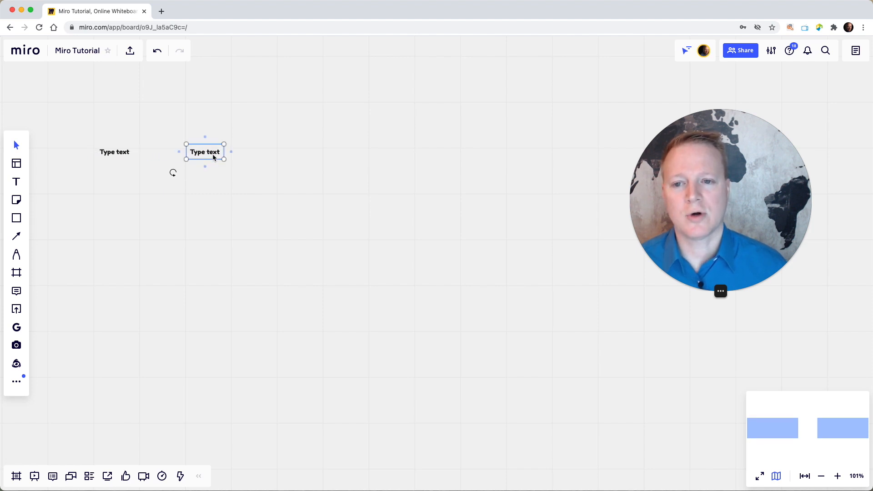
# Try larger font sizes on the original text, return it to 14, and change its font to Arial
pyautogui.click(127, 153)
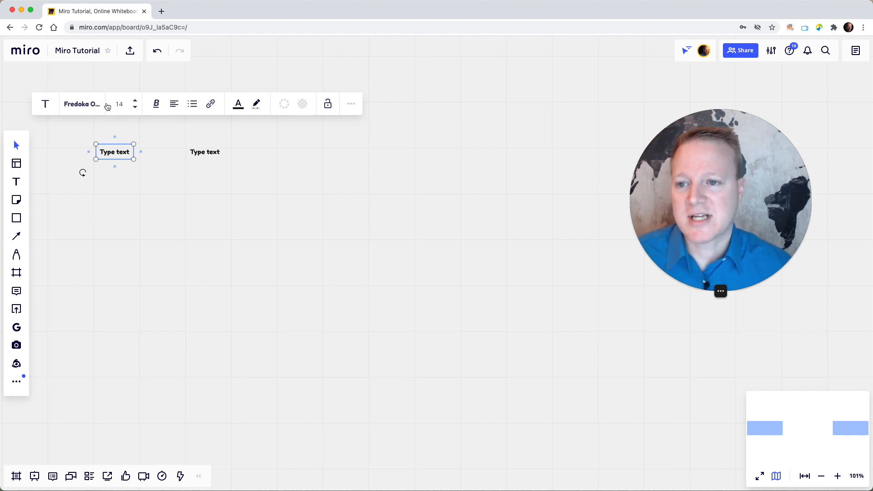
pyautogui.click(136, 101)
pyautogui.click(137, 102)
pyautogui.click(136, 108)
pyautogui.click(136, 107)
pyautogui.click(88, 109)
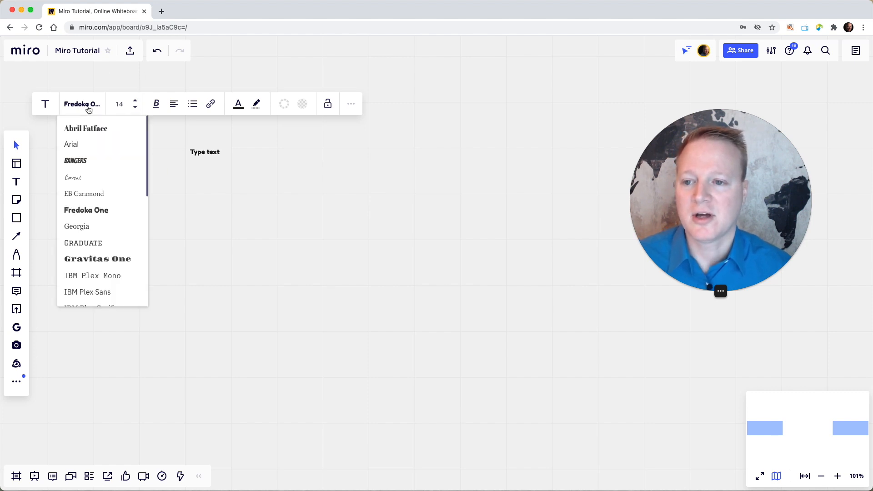
pyautogui.click(74, 145)
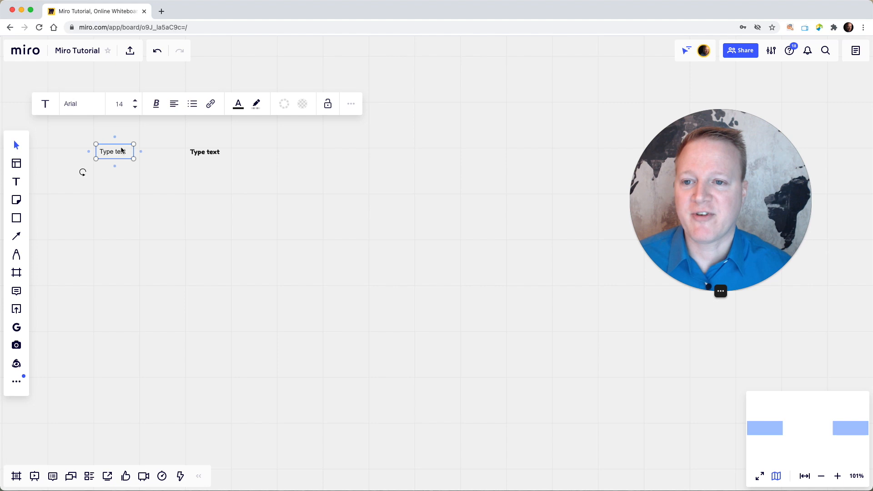
# Format the original text as bold, italic and underlined, and switch strikethrough on and off again
pyautogui.click(157, 105)
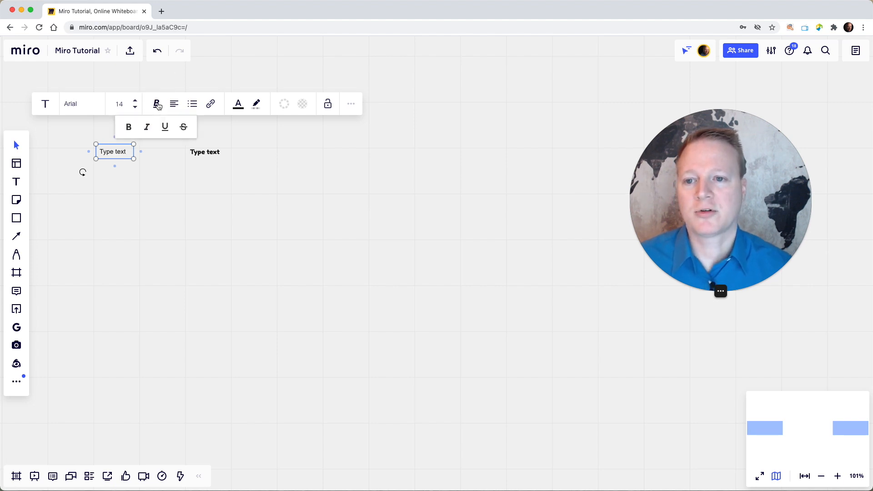
pyautogui.click(128, 127)
pyautogui.click(157, 106)
pyautogui.click(147, 127)
pyautogui.click(157, 105)
pyautogui.click(165, 127)
pyautogui.click(158, 105)
pyautogui.click(184, 128)
pyautogui.click(157, 105)
pyautogui.click(183, 128)
# Look over the alignment and list options, and give the original text a red color with a yellow highlight
pyautogui.click(177, 111)
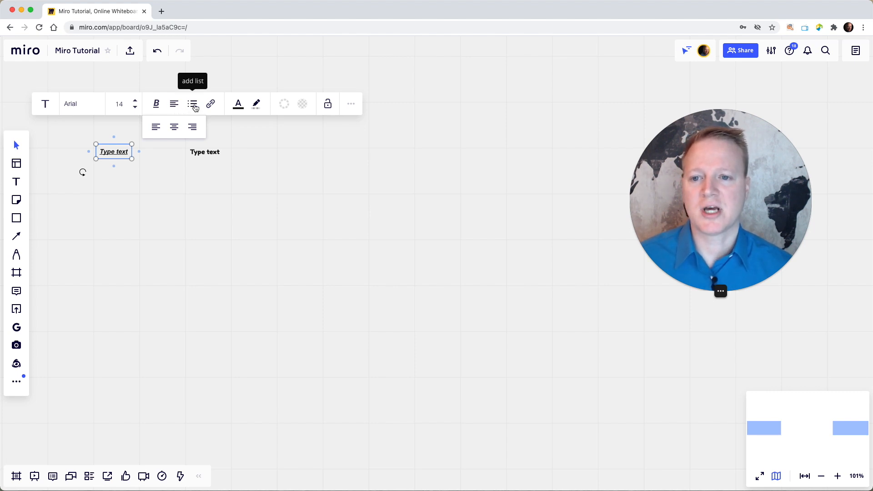
pyautogui.click(193, 105)
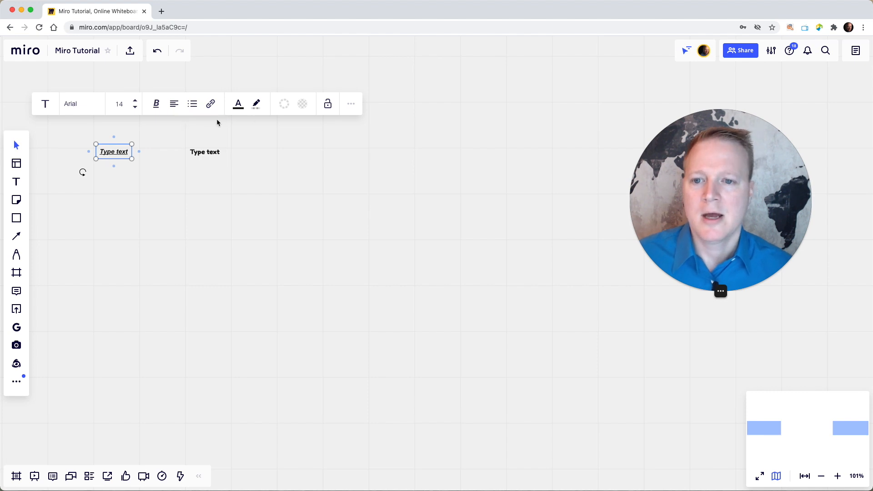
pyautogui.click(239, 106)
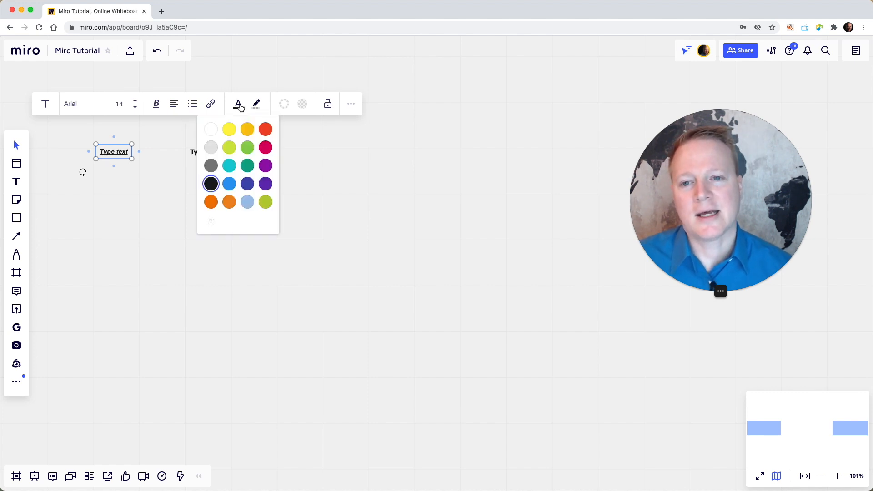
pyautogui.click(266, 130)
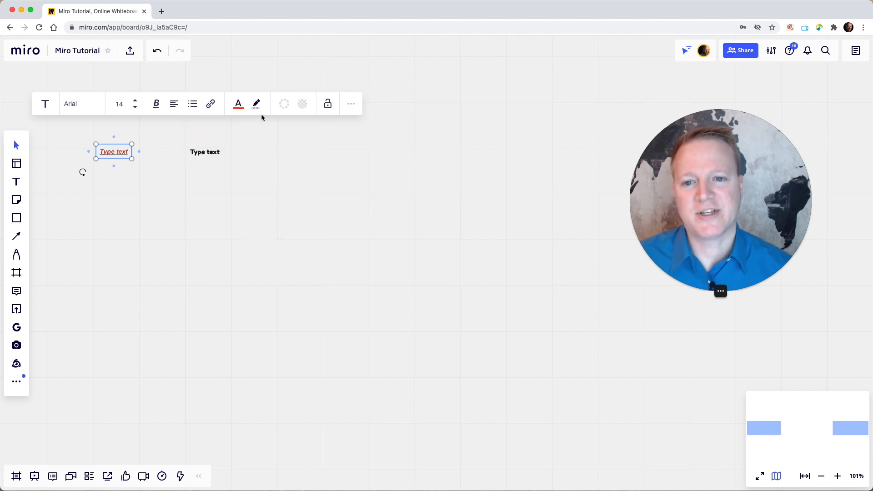
pyautogui.click(258, 110)
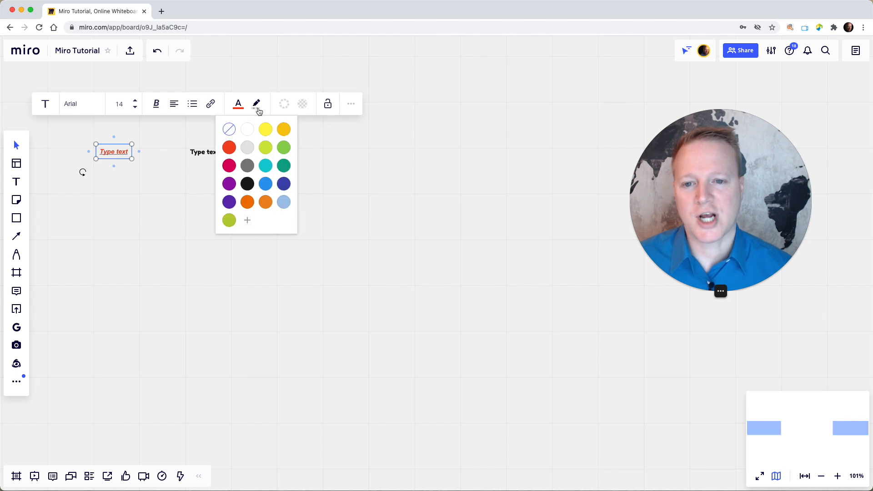
pyautogui.click(267, 131)
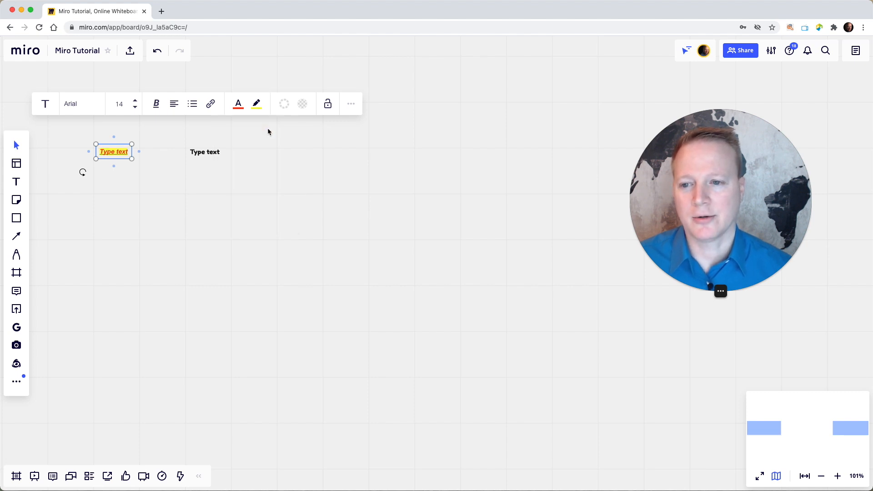
# Add a dark blue solid border to the original text, increase its thickness to about the middle, and set its opacity to 60%
pyautogui.click(282, 103)
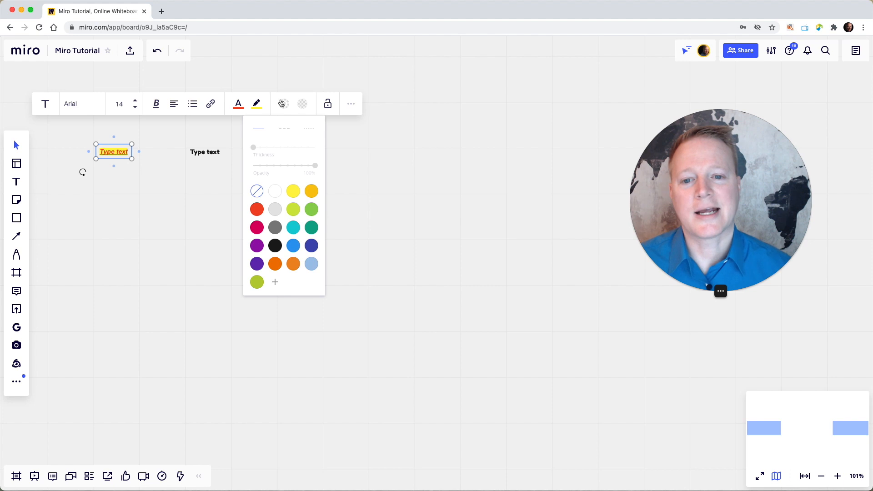
pyautogui.click(312, 246)
pyautogui.moveTo(257, 149); pyautogui.dragTo(285, 151)
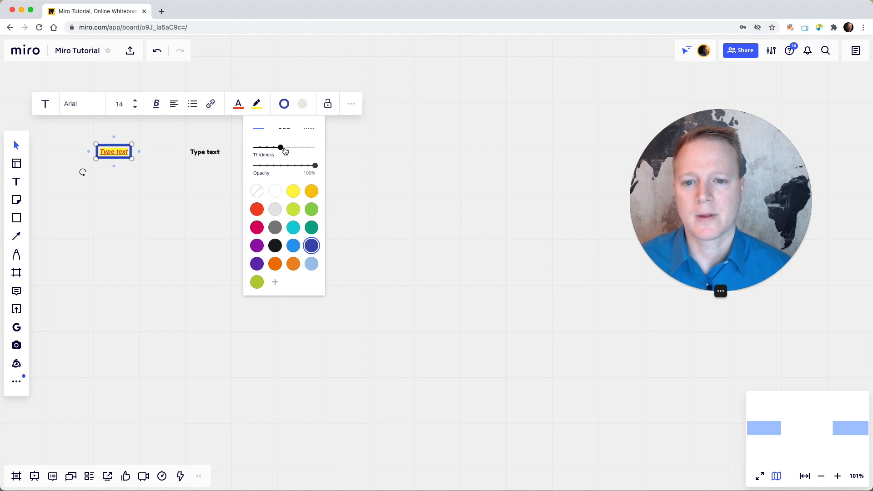
pyautogui.moveTo(316, 166); pyautogui.dragTo(288, 168)
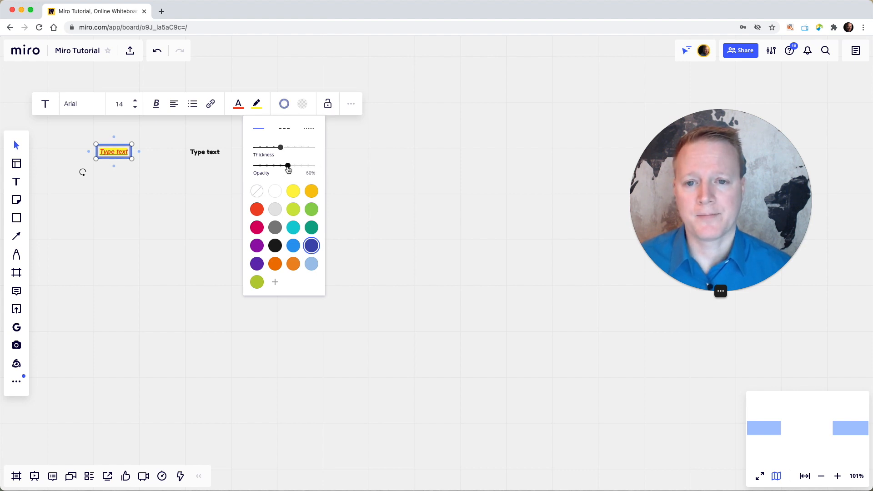
# Fill the background of the original text object with green and deselect the object
pyautogui.click(305, 111)
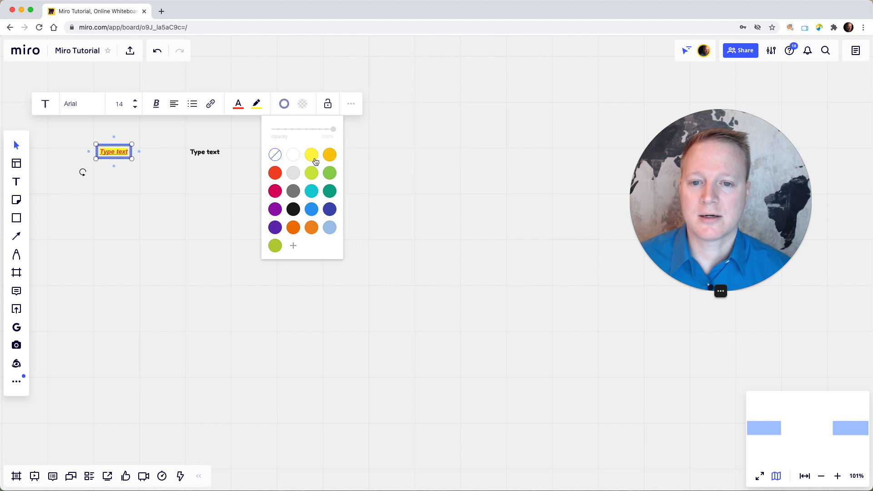
pyautogui.click(330, 178)
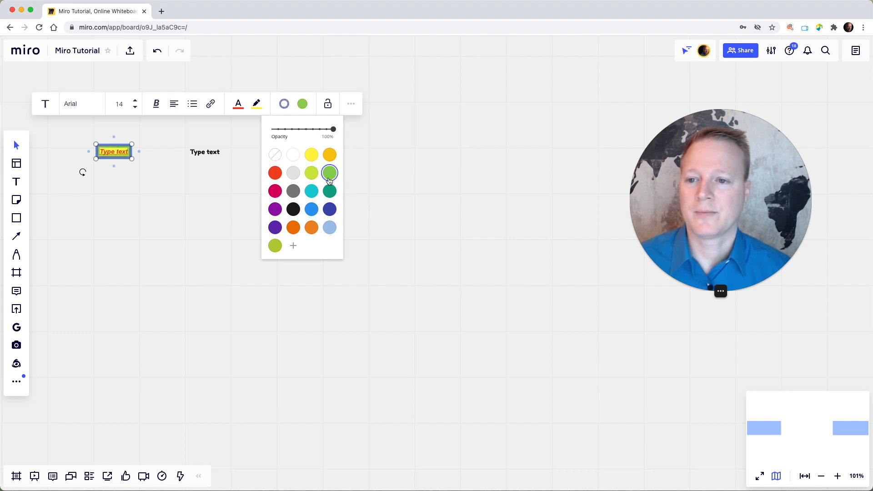
pyautogui.click(376, 168)
pyautogui.click(125, 156)
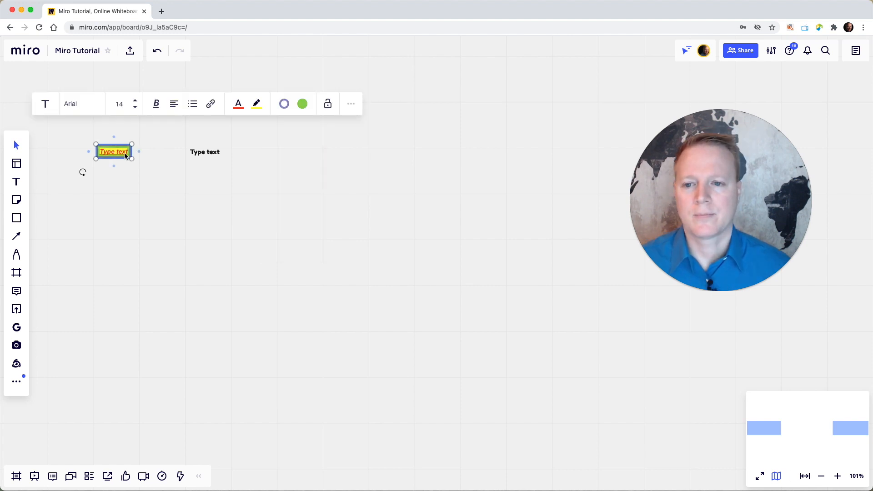
pyautogui.click(211, 106)
pyautogui.click(190, 170)
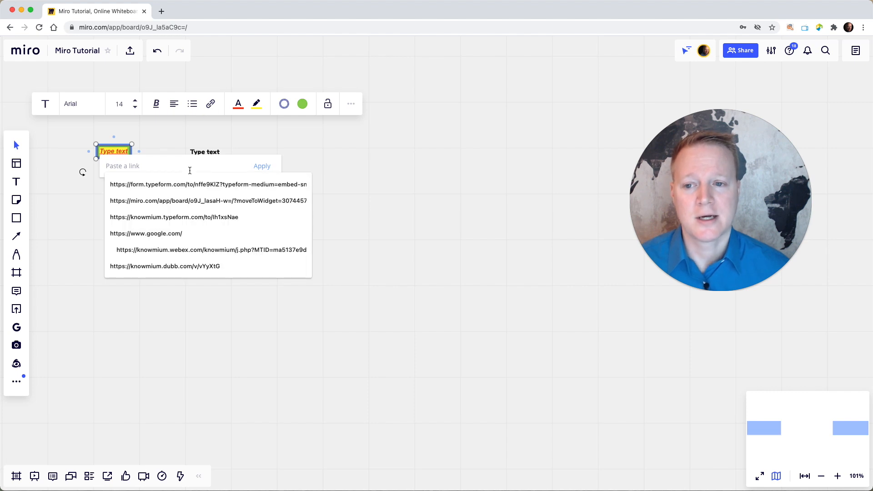
pyautogui.write('https://www.youtube.com/watch?v=FZgwRfMFg5s&ab_channel=Knowmium')
pyautogui.click(263, 166)
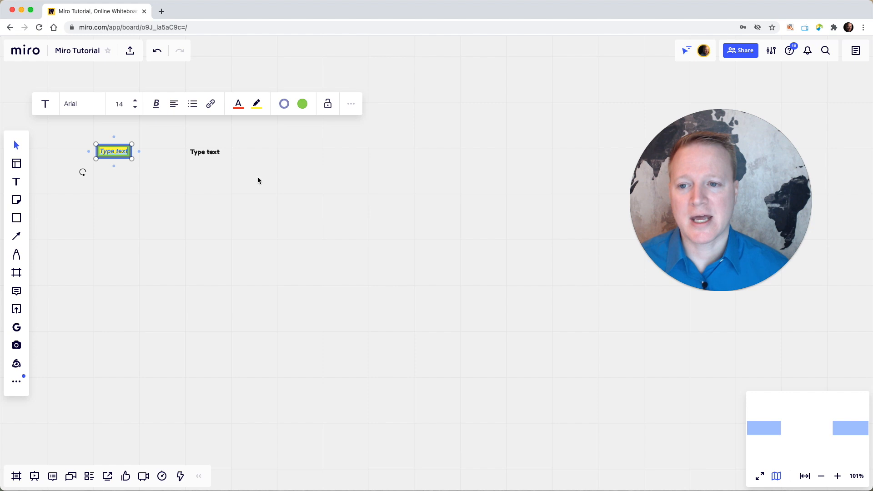
pyautogui.click(258, 180)
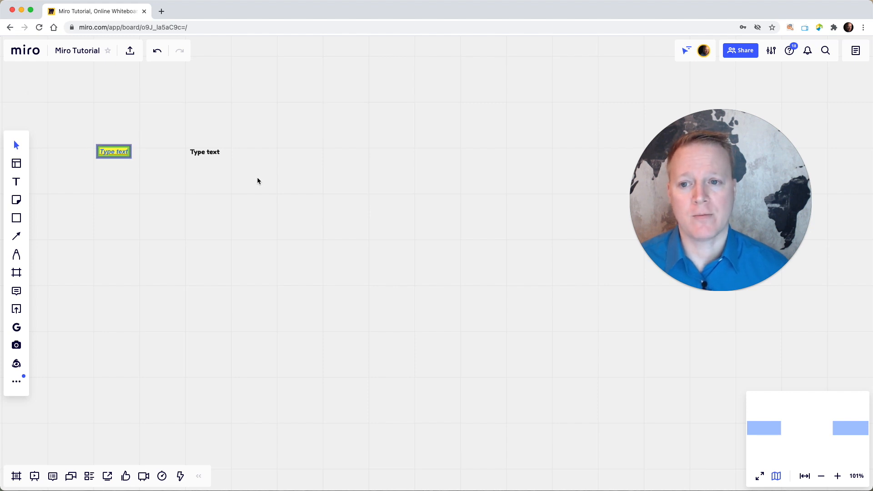
# Try to remove the YouTube link from the original text by clearing its address
pyautogui.click(123, 155)
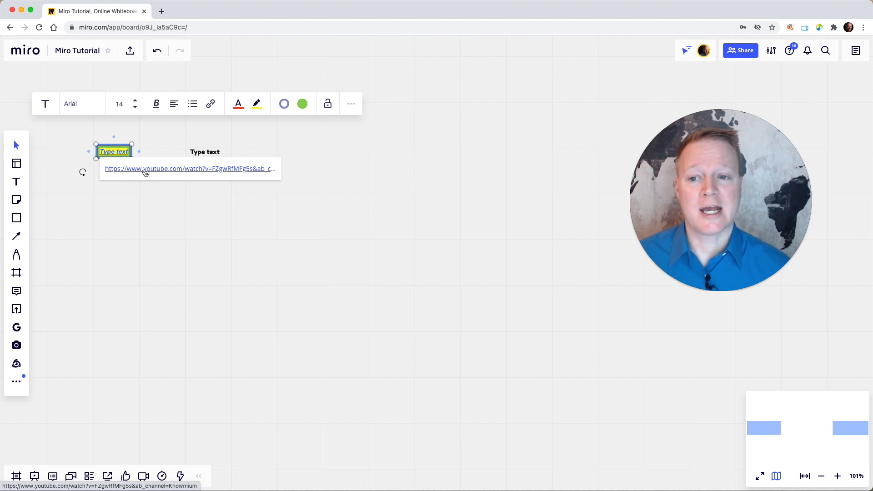
pyautogui.click(211, 106)
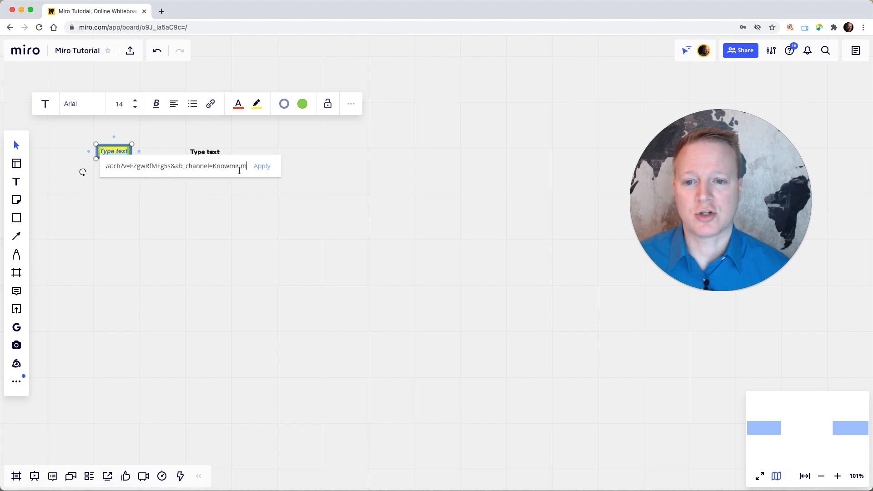
pyautogui.moveTo(242, 167); pyautogui.dragTo(78, 159)
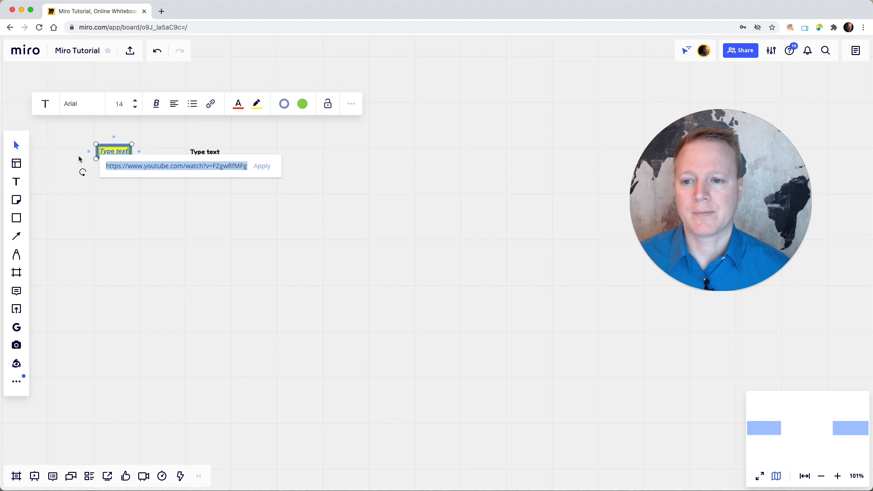
pyautogui.write('m')
pyautogui.press('BackSpace')
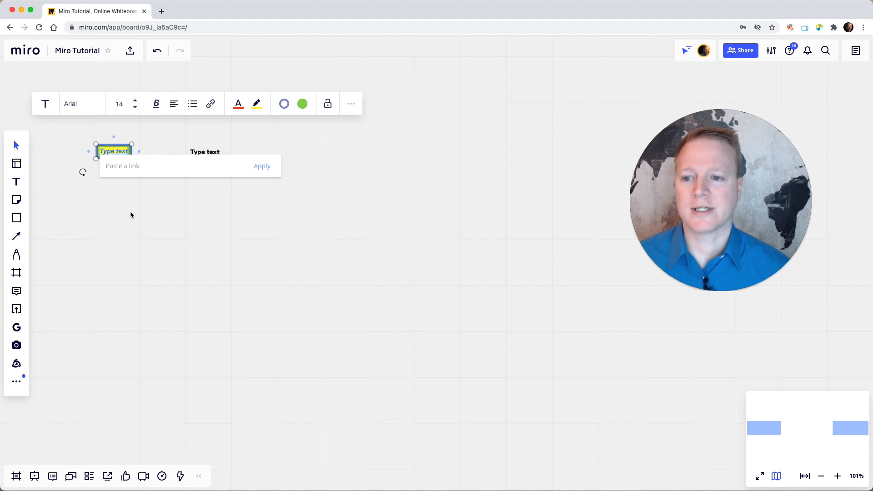
pyautogui.click(132, 245)
# Lock the plain "Type text" copy in place and unlock it again
pyautogui.click(205, 152)
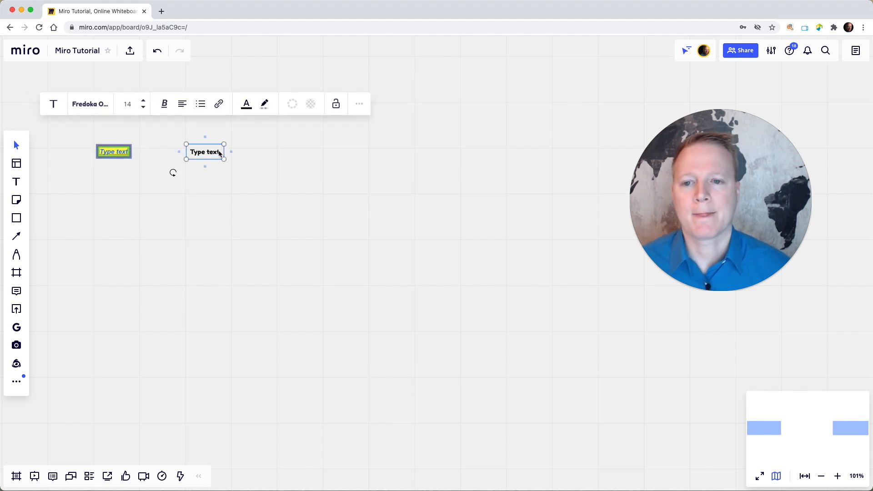
pyautogui.click(337, 105)
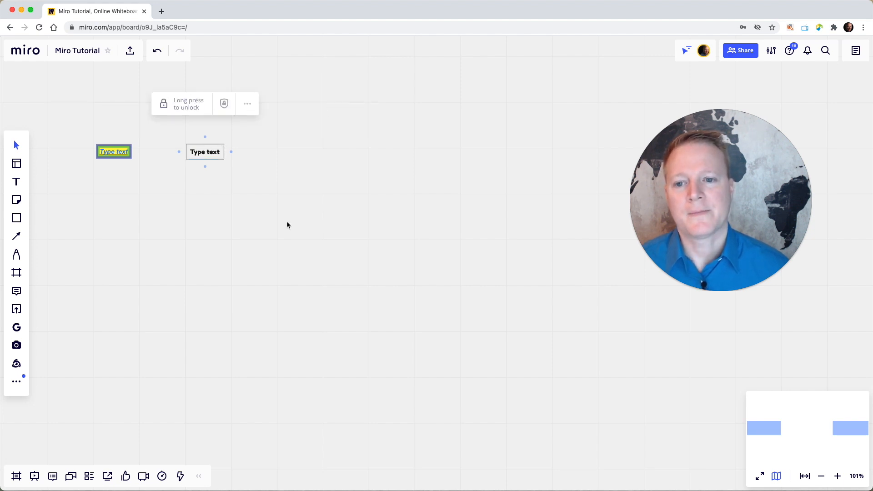
pyautogui.click(271, 204)
pyautogui.click(205, 153)
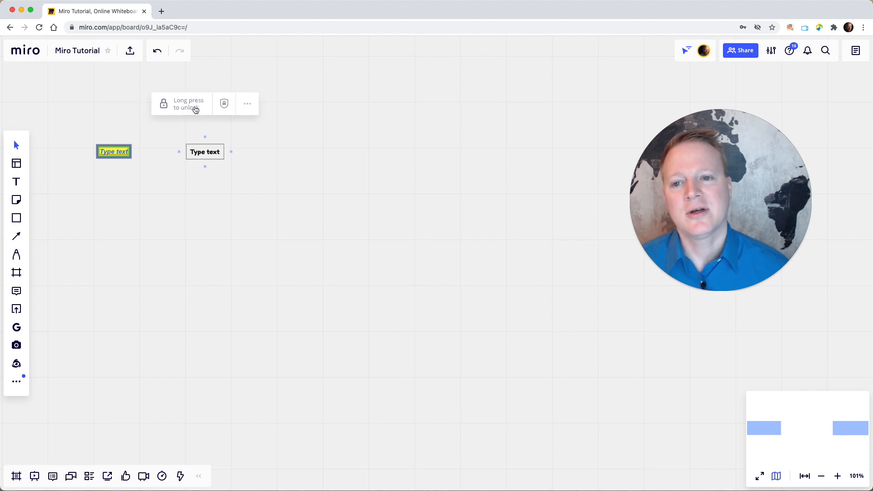
pyautogui.moveTo(196, 109); pyautogui.dragTo(195, 109)
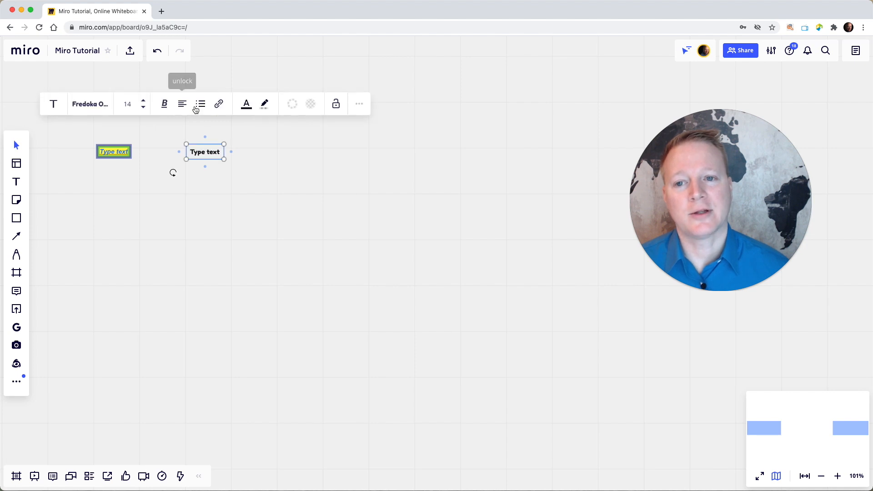
pyautogui.click(258, 197)
# Lock the plain text copy once more, and move the formatted text object slightly to the right
pyautogui.click(214, 155)
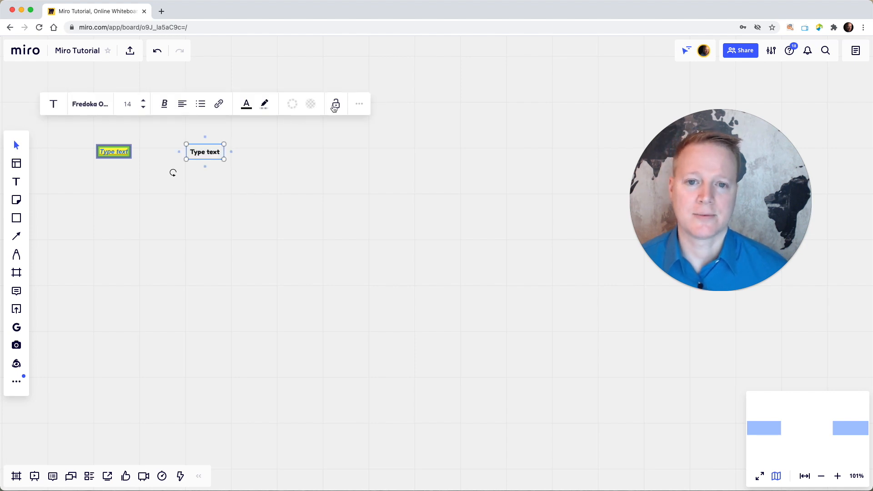
pyautogui.click(335, 105)
pyautogui.click(218, 181)
pyautogui.click(216, 156)
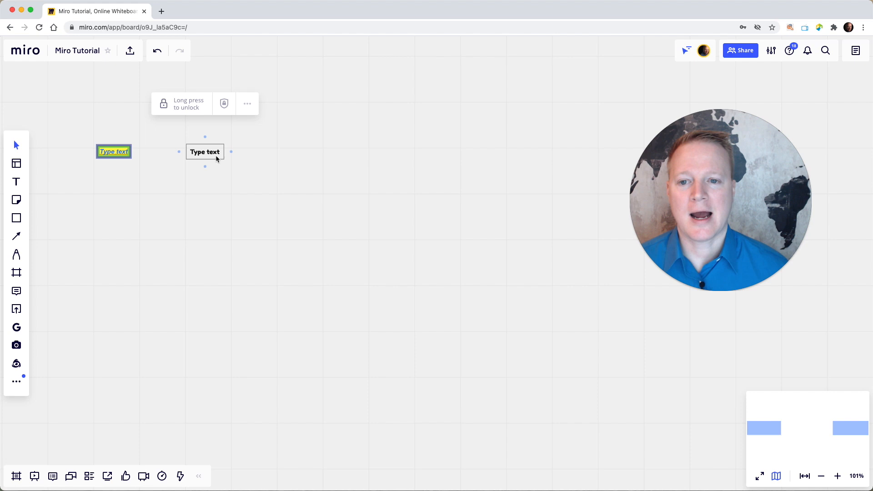
pyautogui.click(210, 163)
pyautogui.click(211, 154)
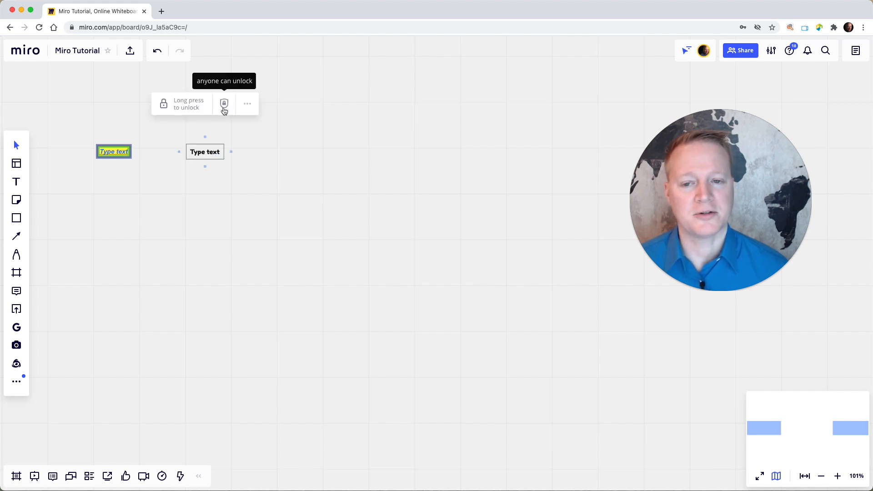
pyautogui.click(236, 165)
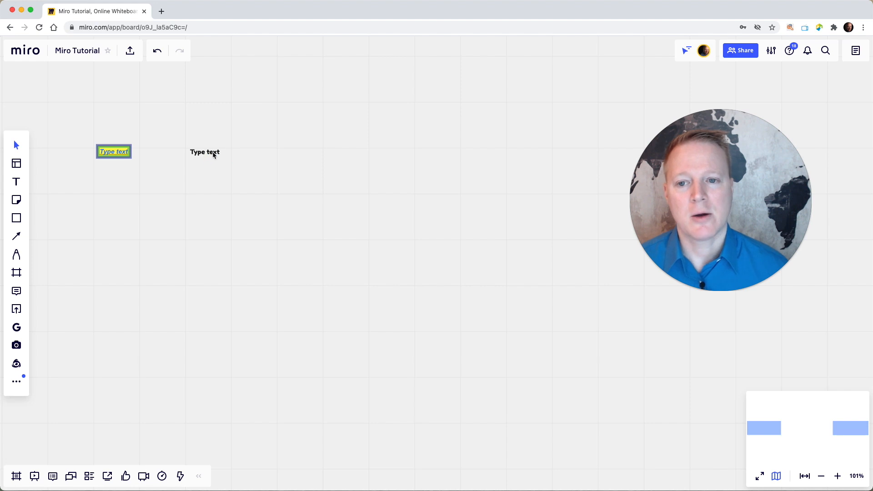
pyautogui.moveTo(117, 155); pyautogui.dragTo(126, 156)
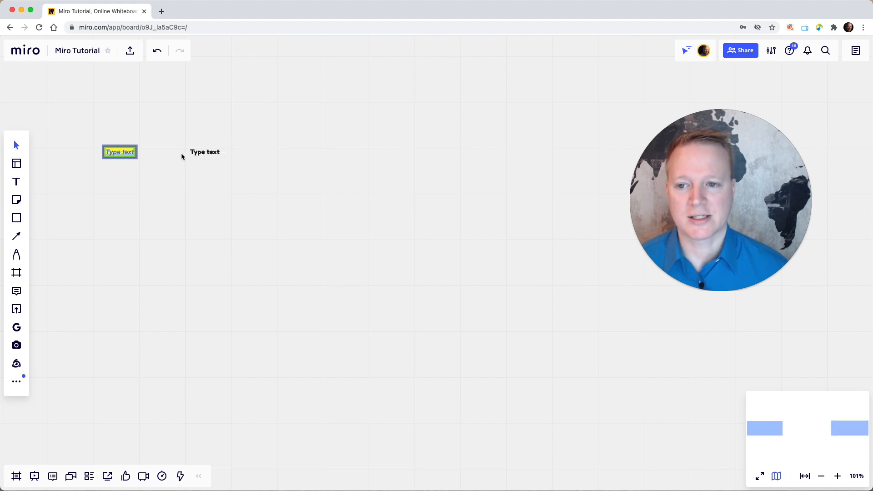
# Restrict who can unlock the locked text copy, and unlock it as the owner
pyautogui.click(198, 159)
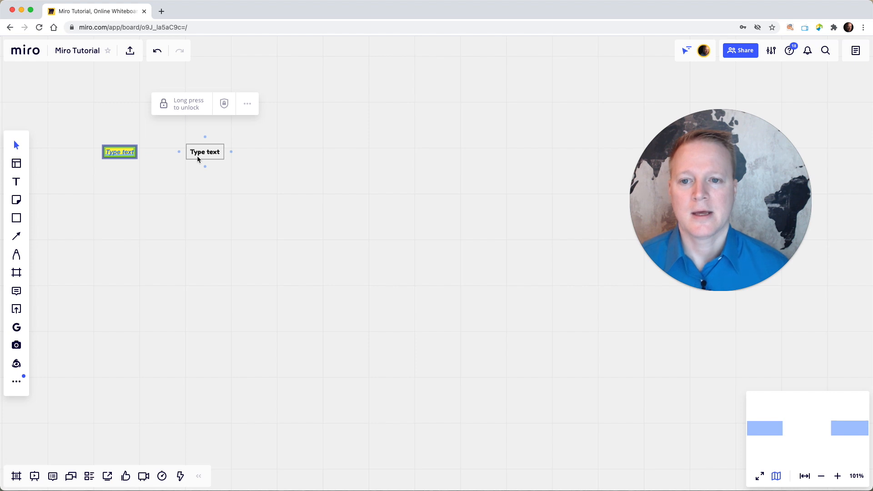
pyautogui.click(225, 106)
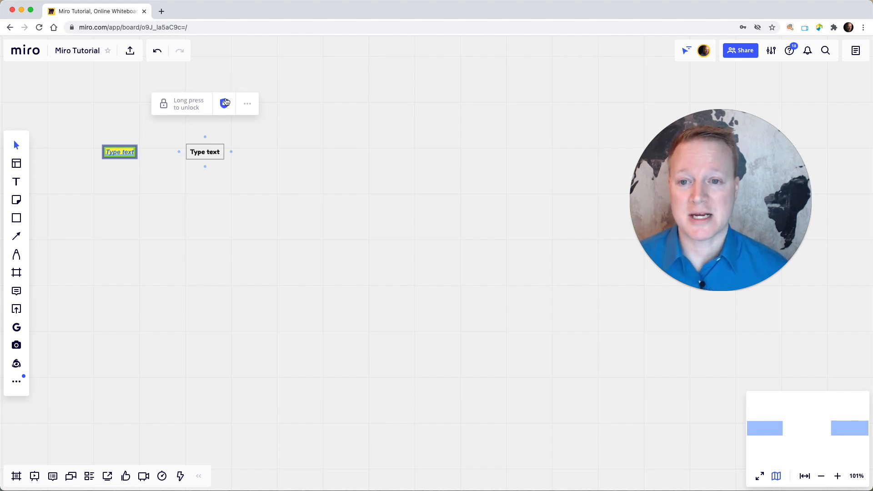
pyautogui.click(193, 104)
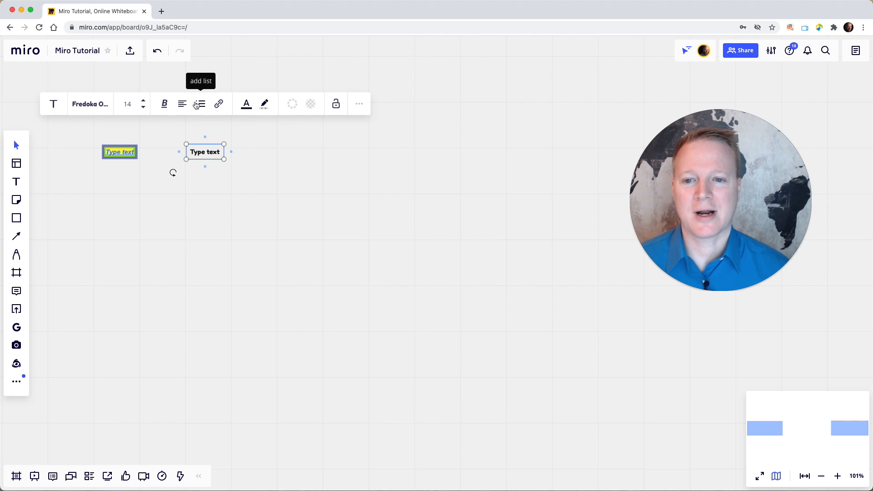
pyautogui.click(277, 165)
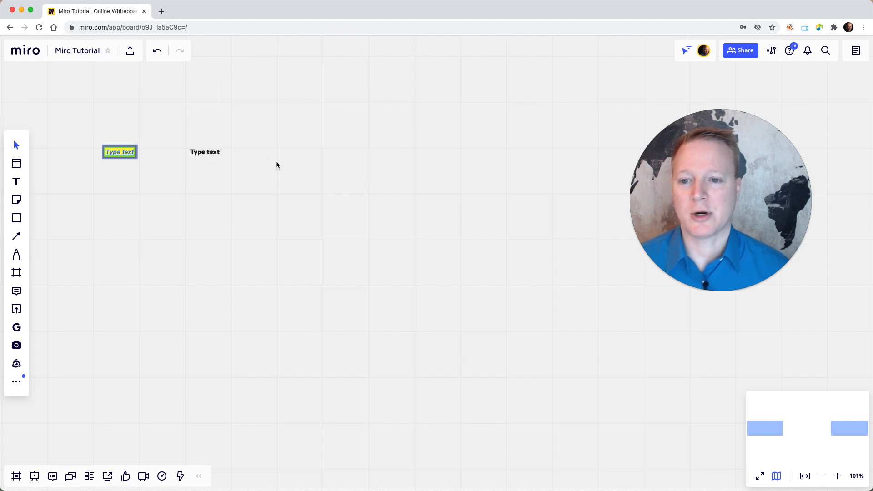
# Review the object actions available for the plain text copy, such as exporting, framing and saving as a template
pyautogui.click(216, 155)
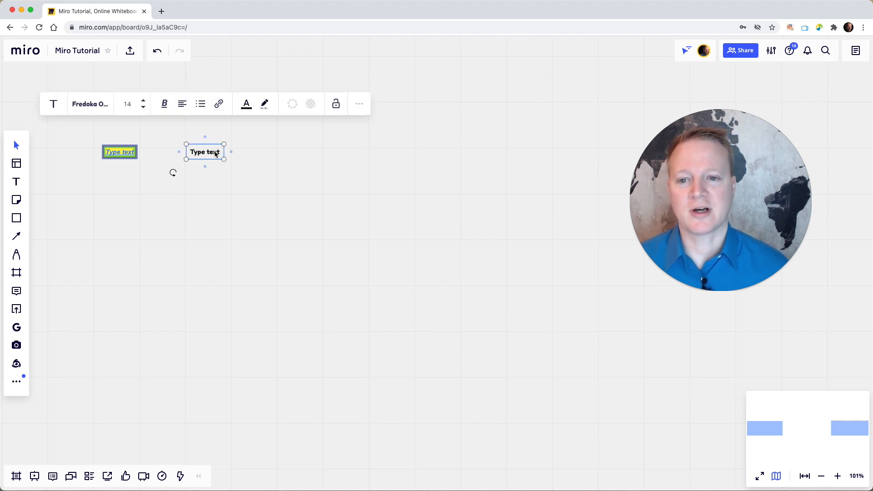
pyautogui.rightClick(216, 154)
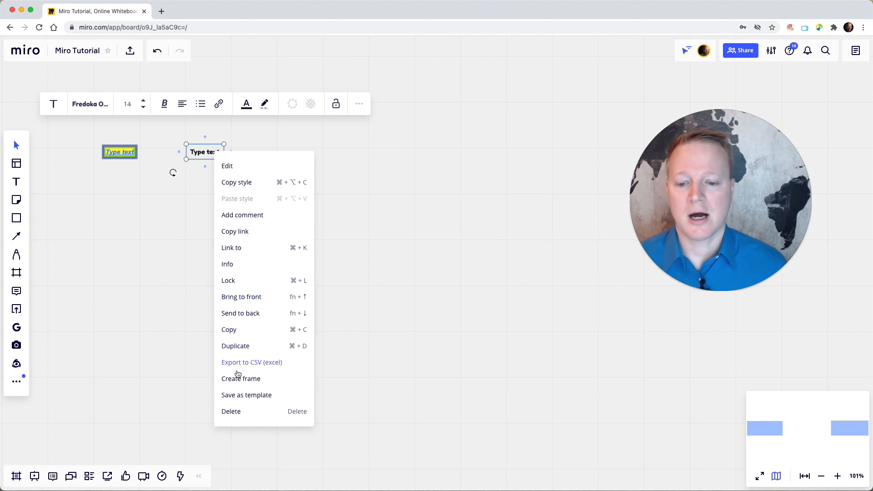
pyautogui.click(171, 325)
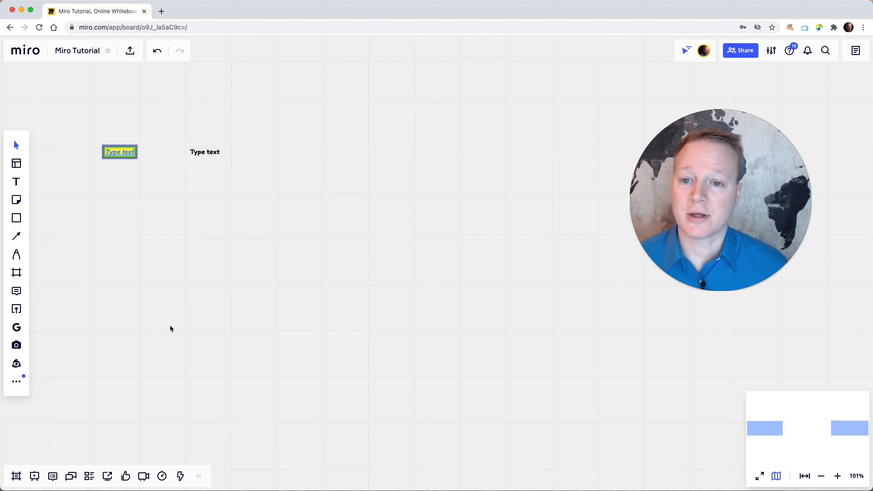
# Place an empty light yellow sticky note on the board below the formatted text object
pyautogui.click(17, 200)
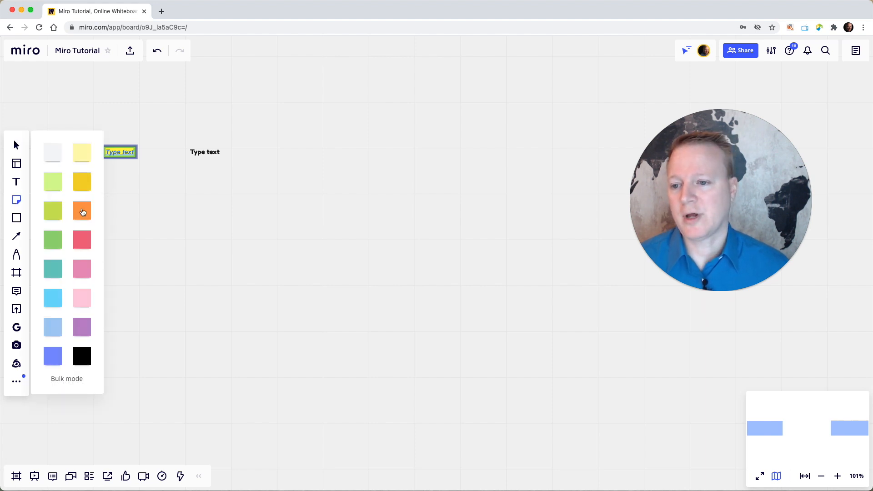
pyautogui.click(82, 154)
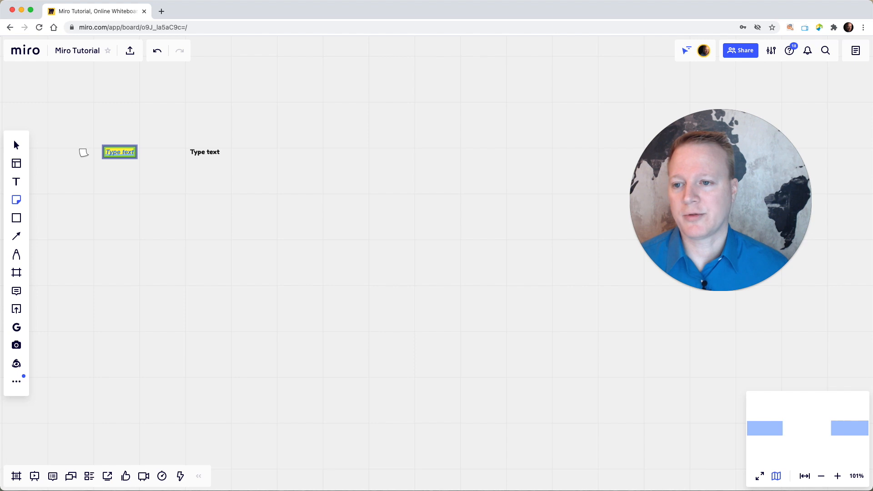
pyautogui.click(122, 223)
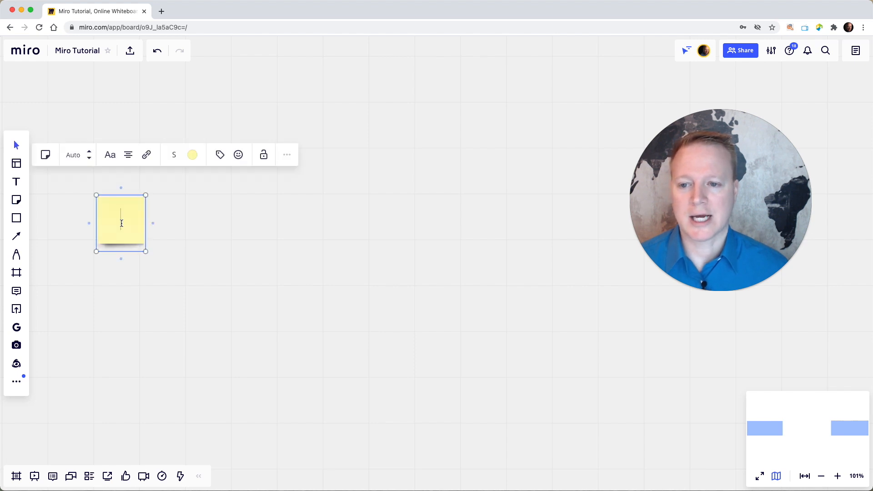
pyautogui.click(188, 242)
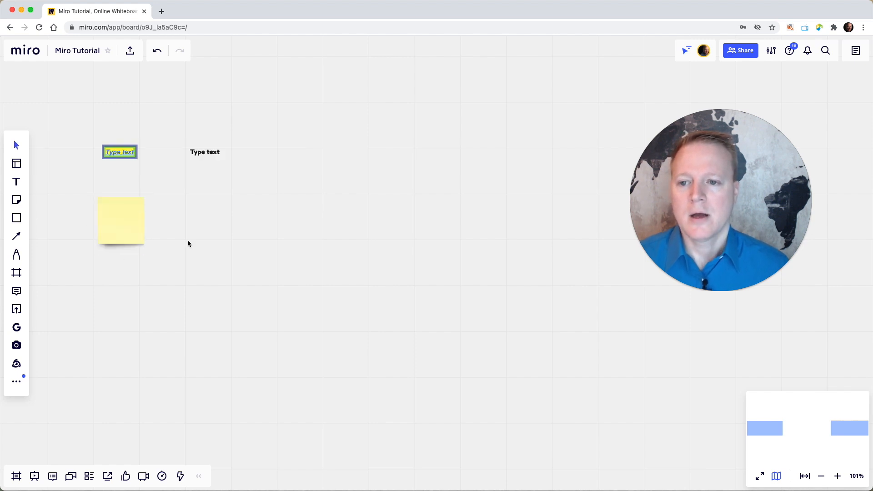
# Enter "I have a lot of things to type in this sticky note so the Miro board formats it for me." in the sticky note
pyautogui.click(121, 222)
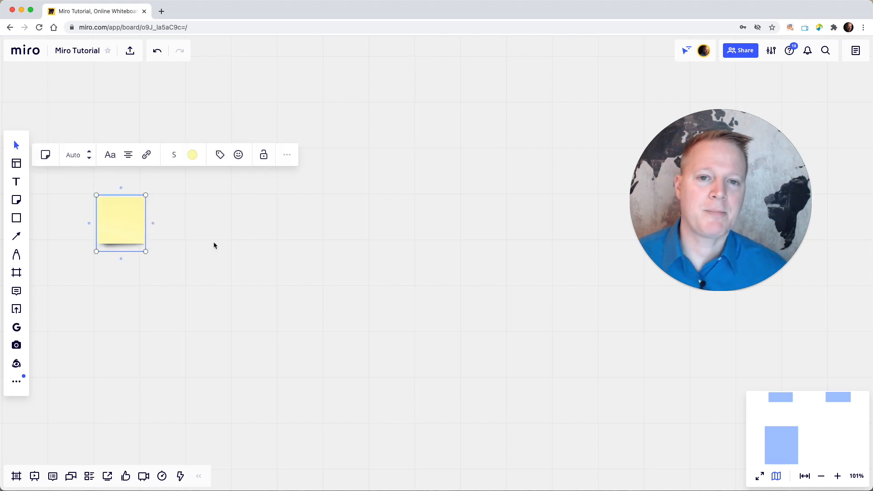
pyautogui.write('I h')
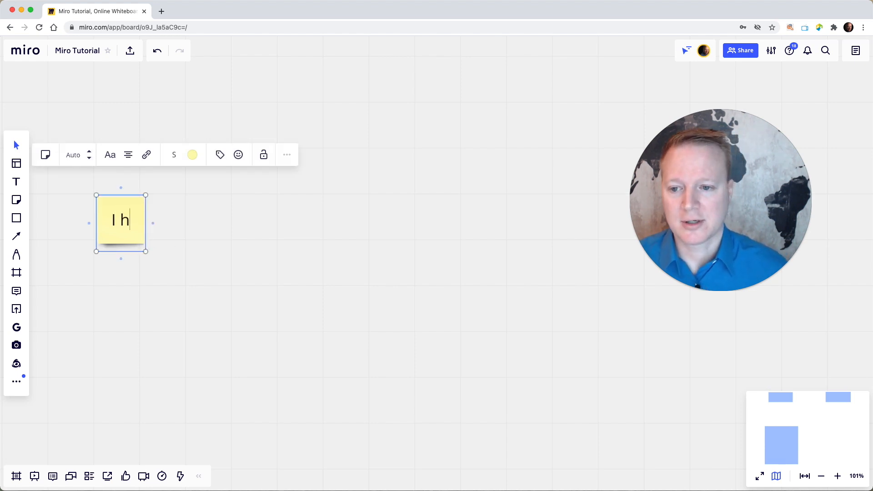
pyautogui.write('ave a lot of things to ')
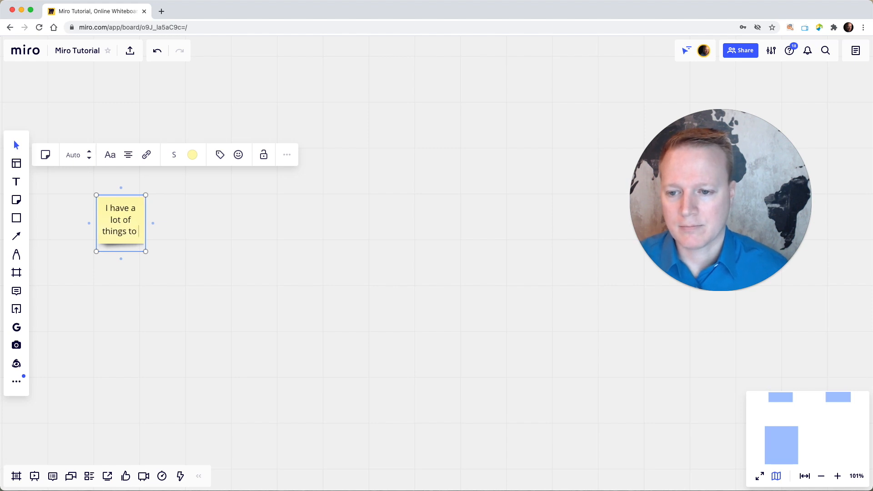
pyautogui.write('type in this sti')
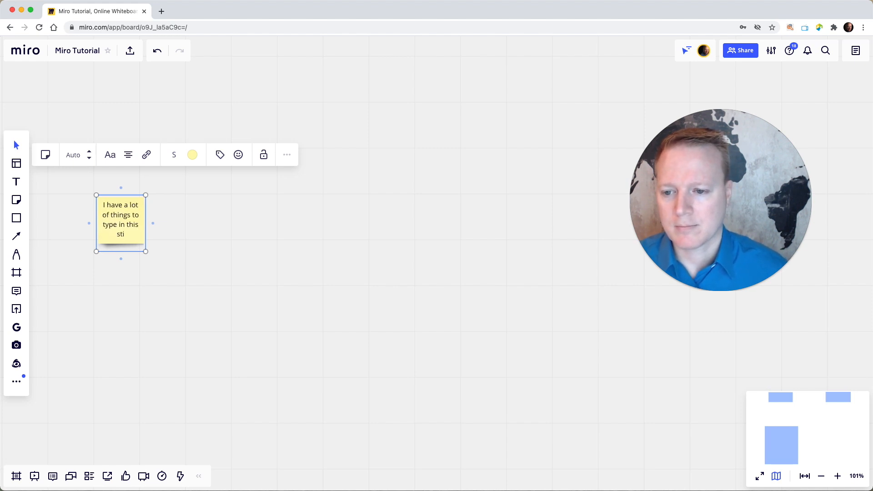
pyautogui.write('cky note so the Miro board formats it for me.')
pyautogui.click(244, 279)
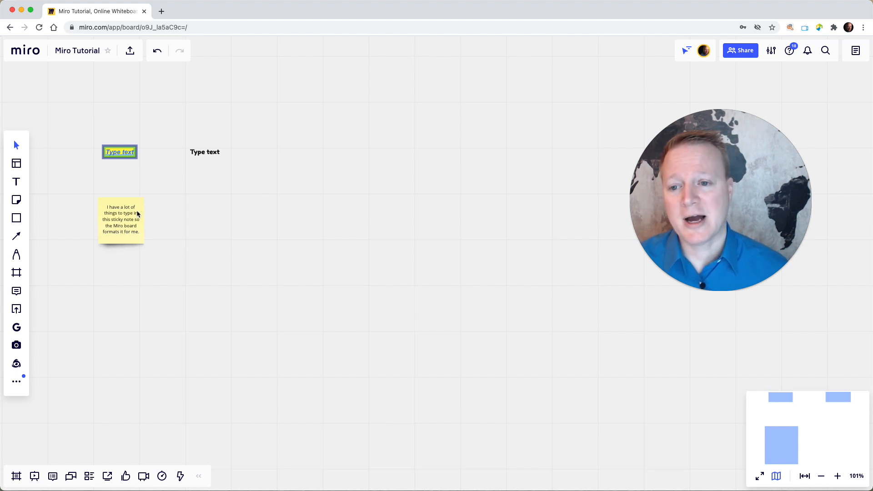
# Try to change the font size of all the sticky note's text, and look over the note's color choices
pyautogui.scroll(5, 114, 223)
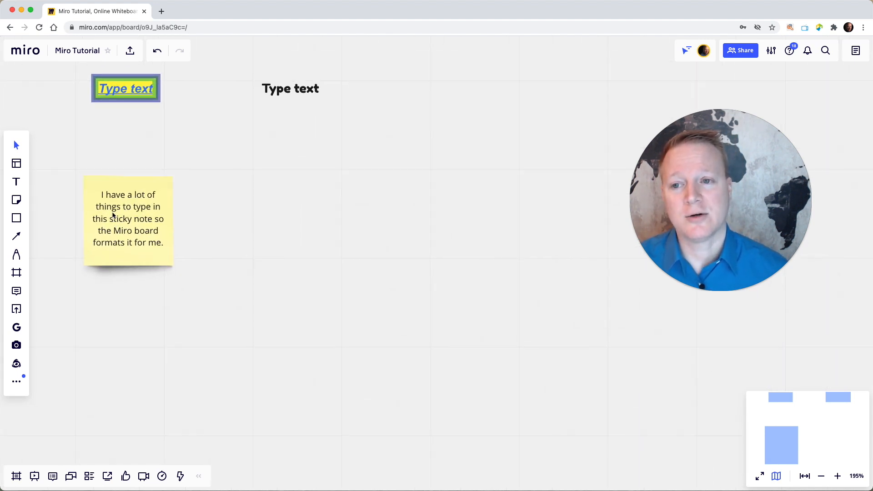
pyautogui.scroll(-4, 116, 225)
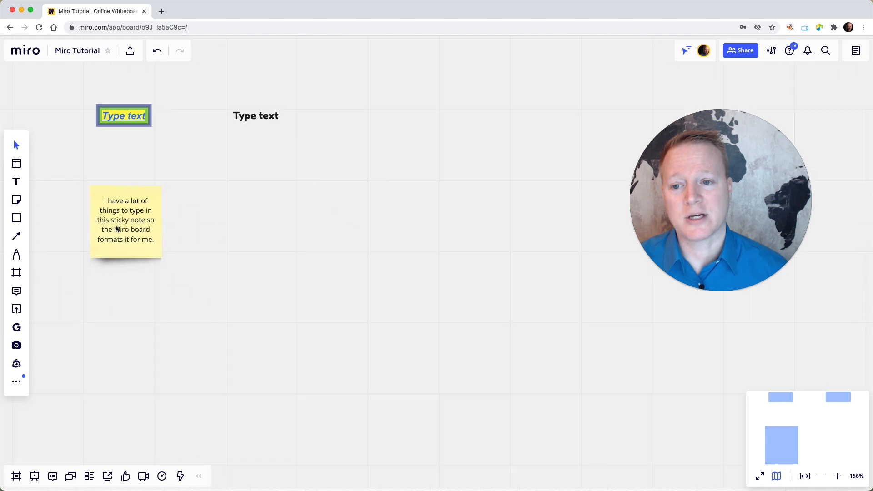
pyautogui.click(138, 229)
pyautogui.click(139, 227)
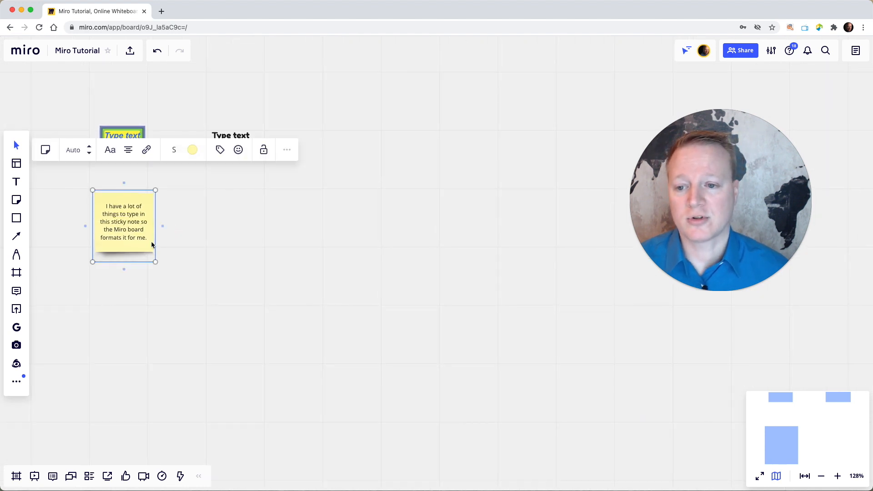
pyautogui.moveTo(148, 239); pyautogui.dragTo(97, 201)
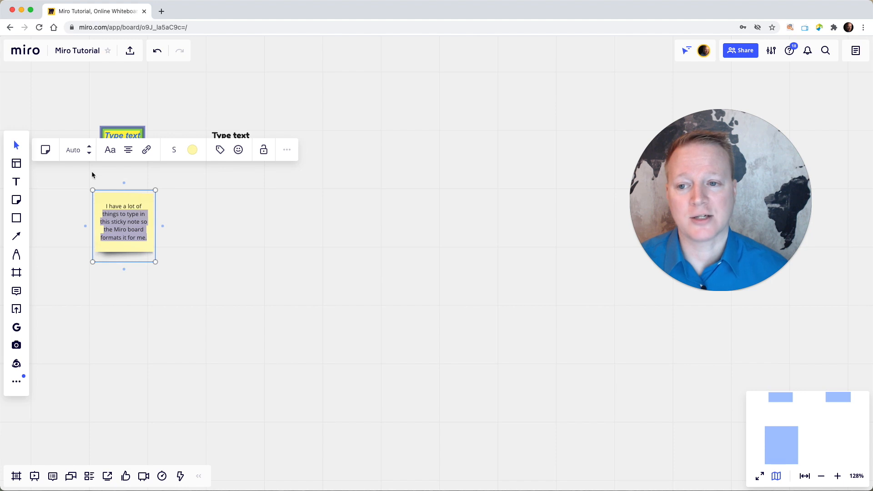
pyautogui.click(142, 238)
pyautogui.moveTo(146, 237); pyautogui.dragTo(100, 200)
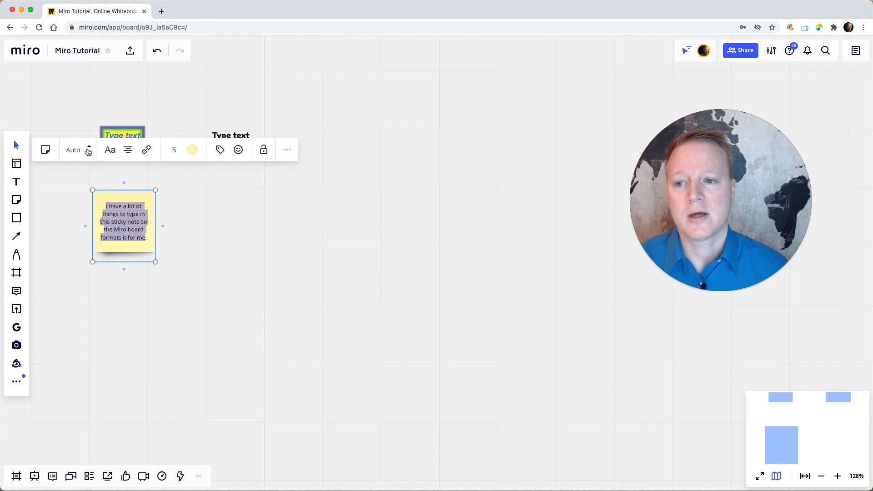
pyautogui.click(89, 154)
pyautogui.click(89, 153)
pyautogui.click(90, 153)
pyautogui.click(89, 153)
pyautogui.click(89, 153)
pyautogui.click(89, 153)
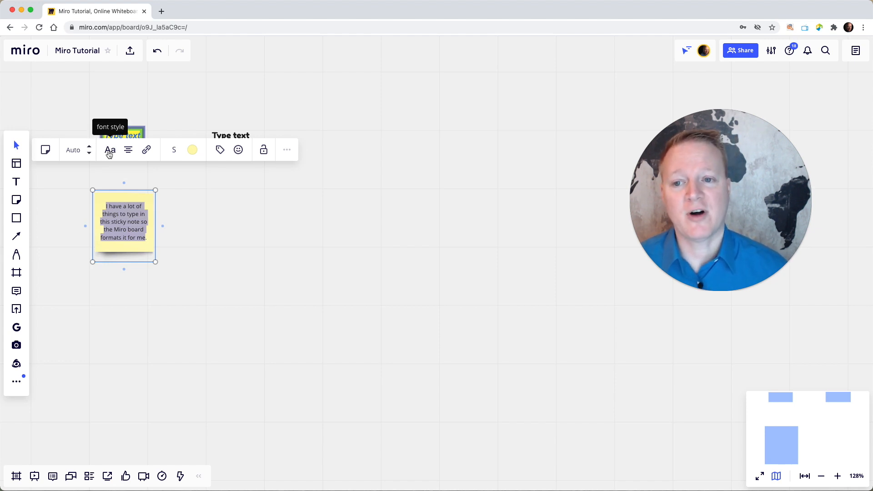
pyautogui.click(192, 155)
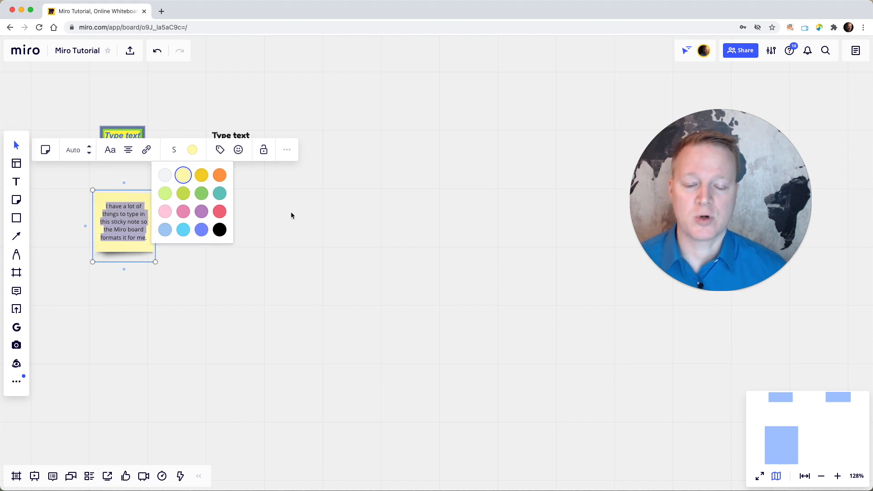
pyautogui.click(298, 244)
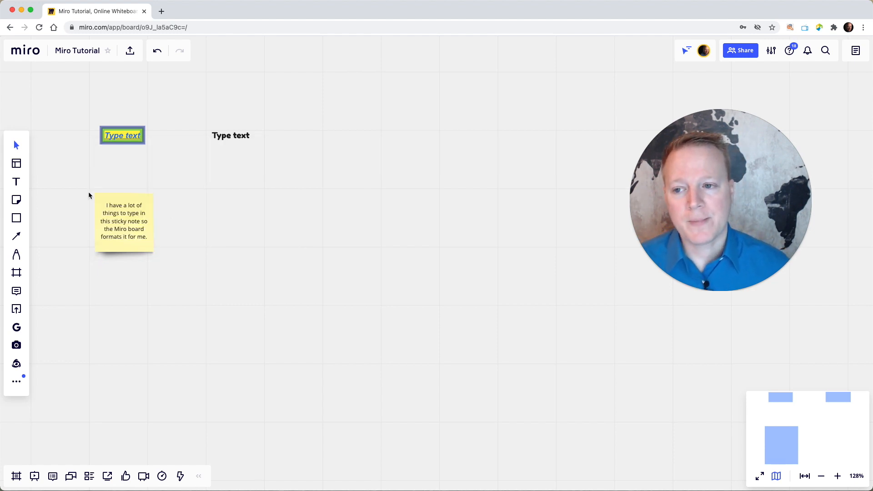
# Add a second light yellow sticky note to the right of the first one, with the text "Typing"
pyautogui.click(16, 200)
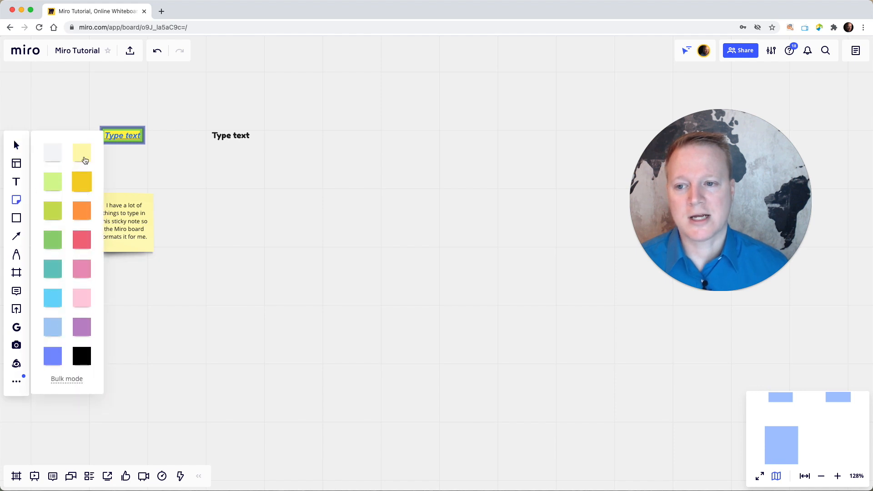
pyautogui.click(82, 155)
pyautogui.click(208, 226)
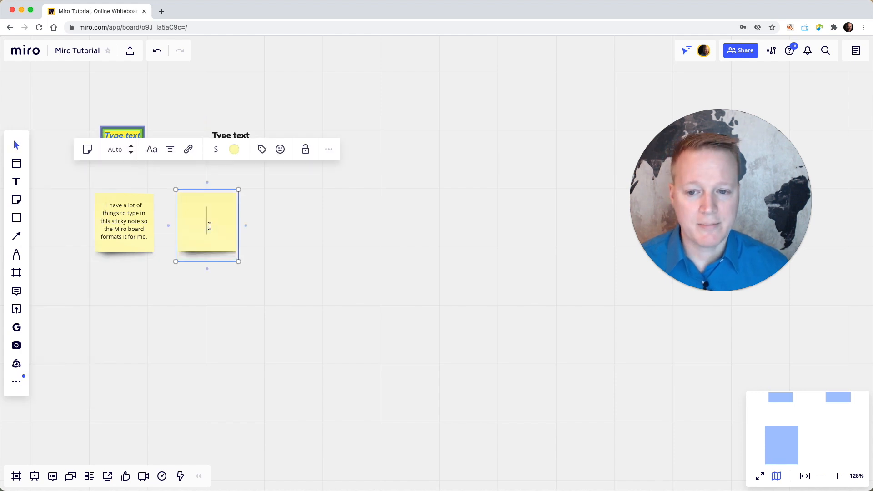
pyautogui.click(297, 243)
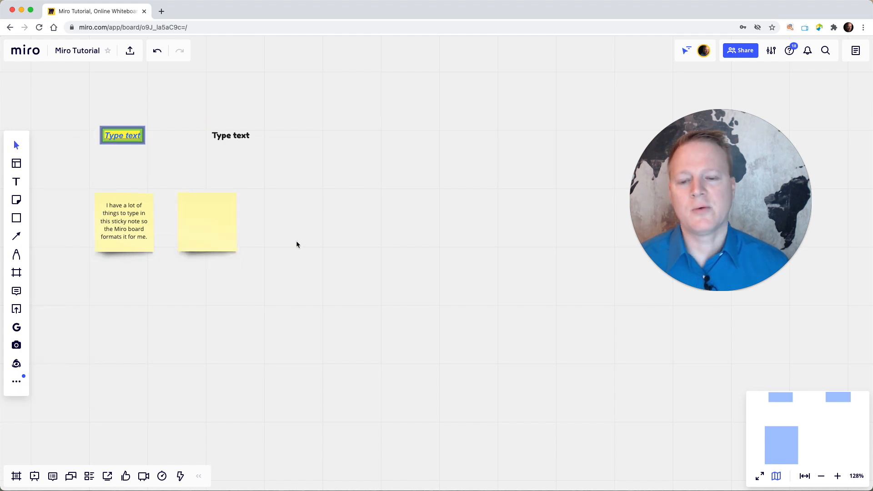
pyautogui.click(207, 226)
pyautogui.click(207, 226)
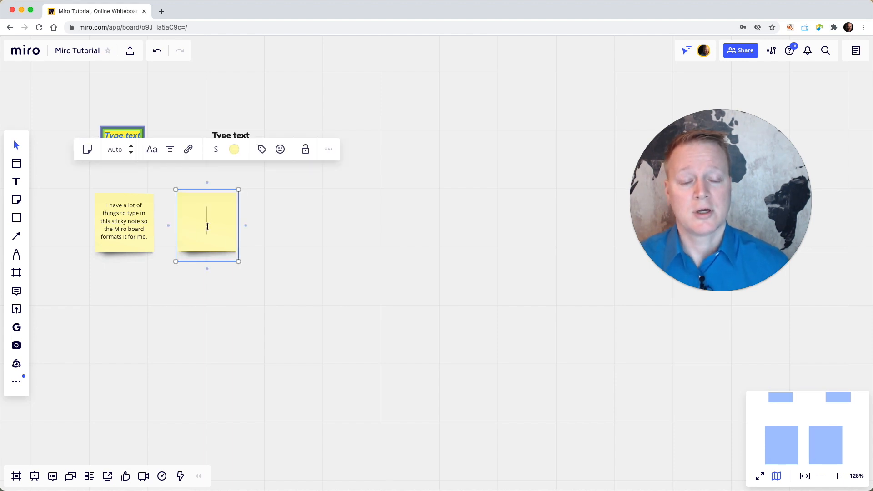
pyautogui.write('Typing')
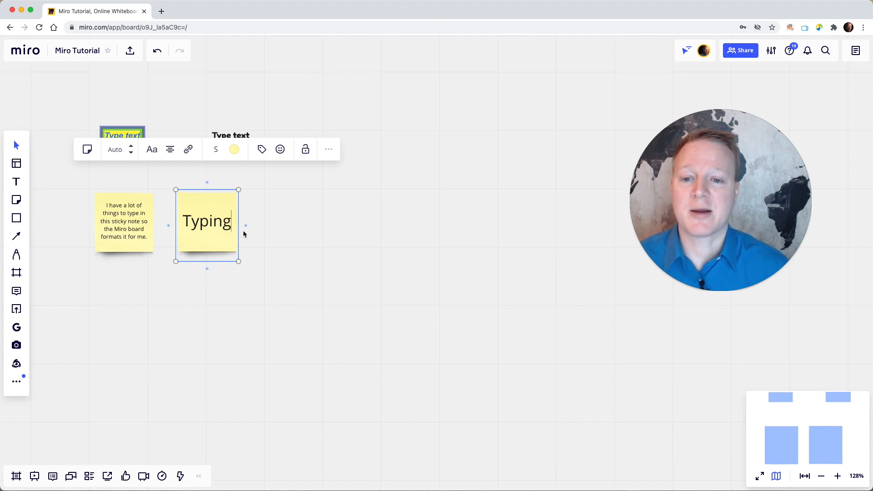
pyautogui.click(290, 246)
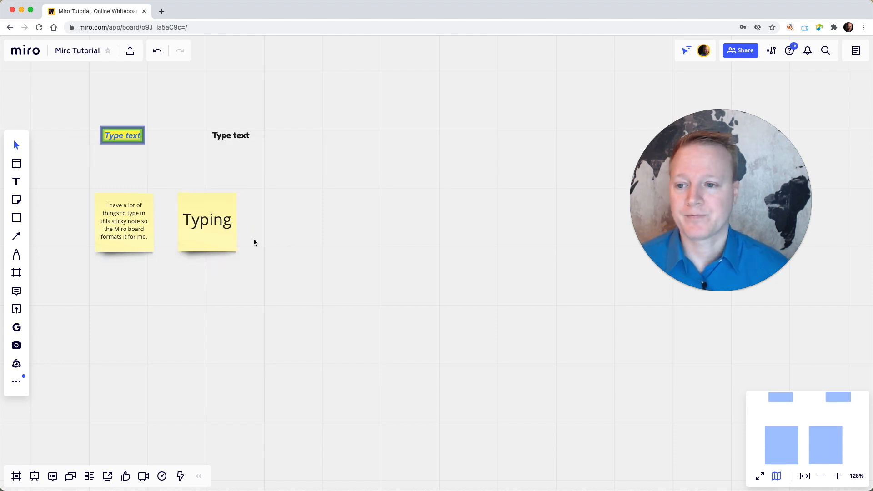
# Draw a rectangle shape below the two sticky notes and enter the text "Typing in the shape" inside it
pyautogui.scroll(-5, 81, 298)
pyautogui.scroll(-5, 82, 294)
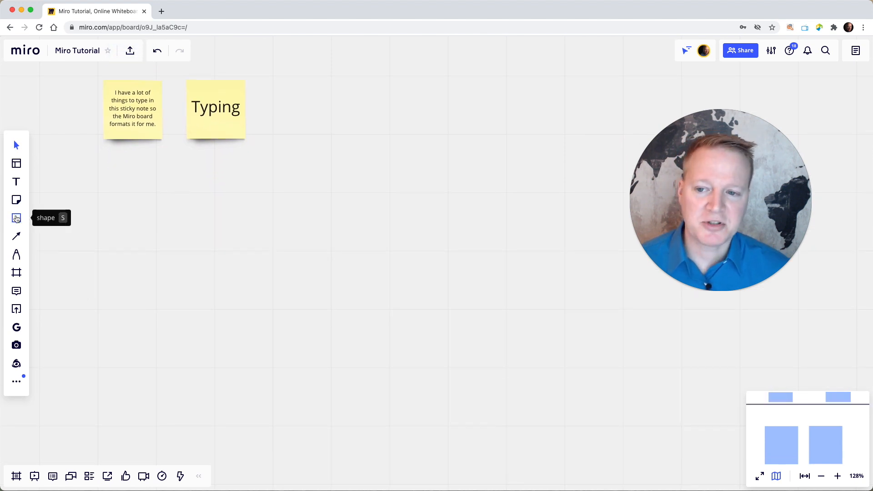
pyautogui.click(16, 219)
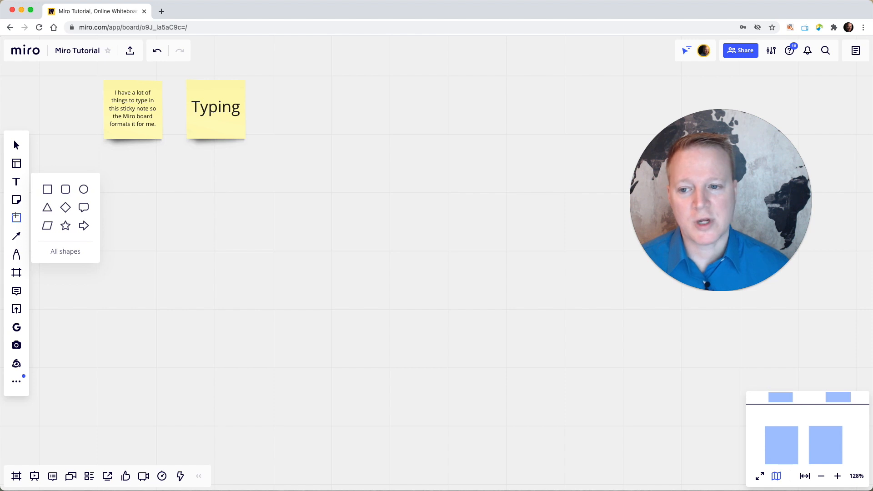
pyautogui.click(51, 188)
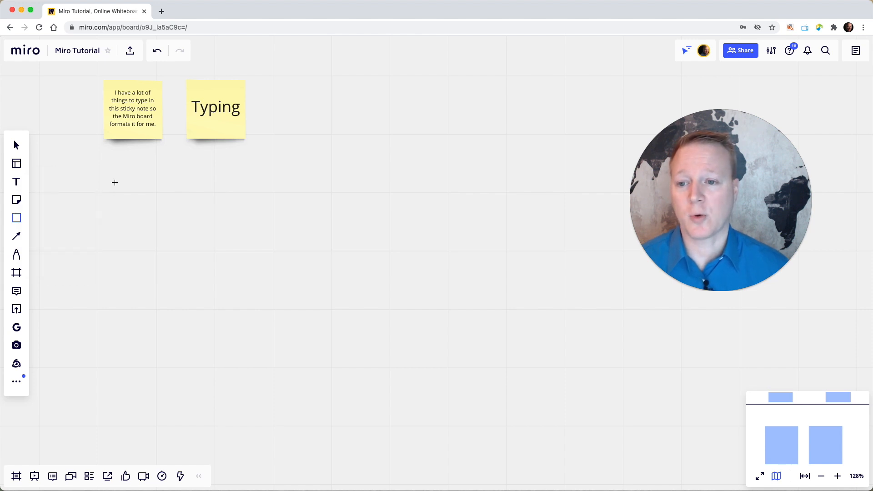
pyautogui.moveTo(109, 183); pyautogui.dragTo(243, 287)
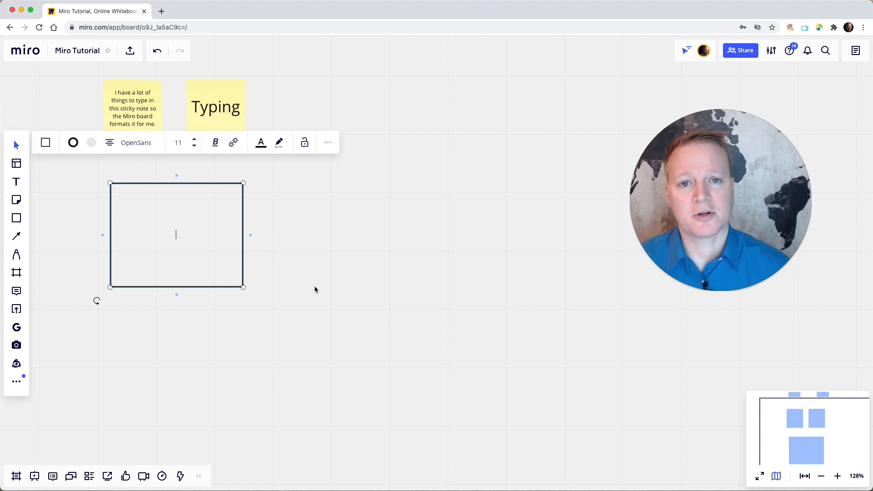
pyautogui.write('Typ')
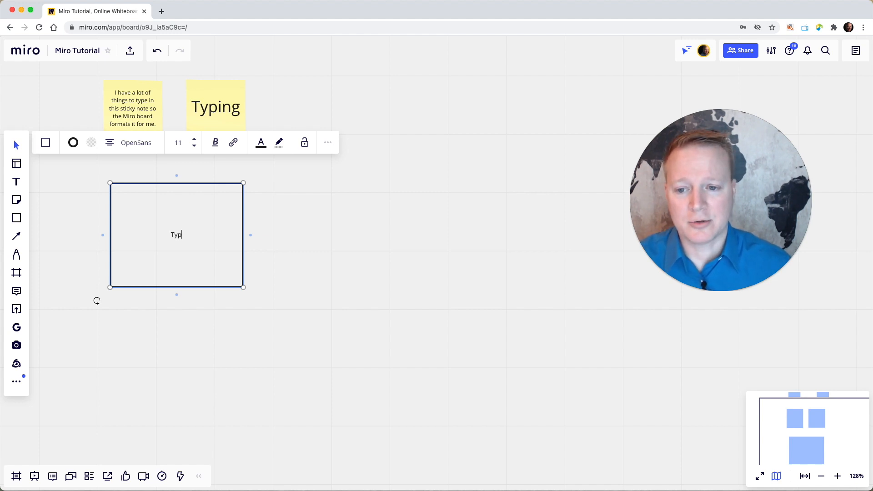
pyautogui.write('ing ')
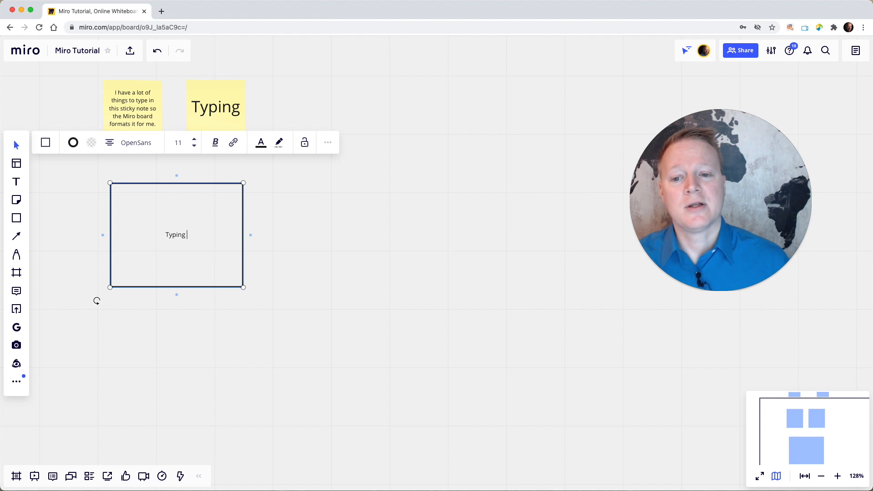
pyautogui.write('in the shape')
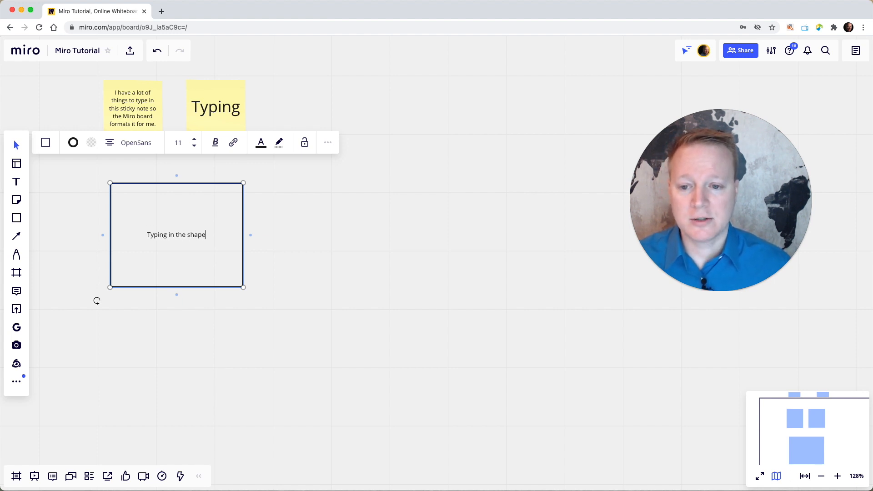
# Set the rectangle's text to the Fredoka One font and color it red
pyautogui.tripleClick(188, 233)
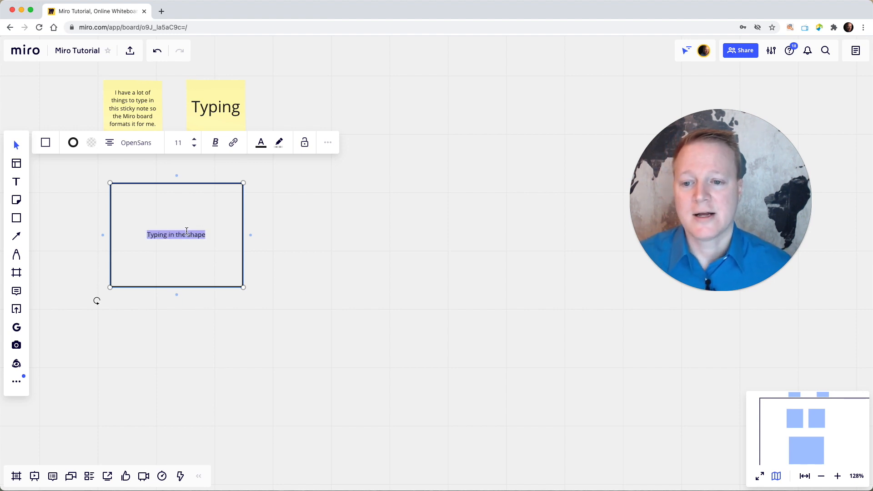
pyautogui.click(138, 143)
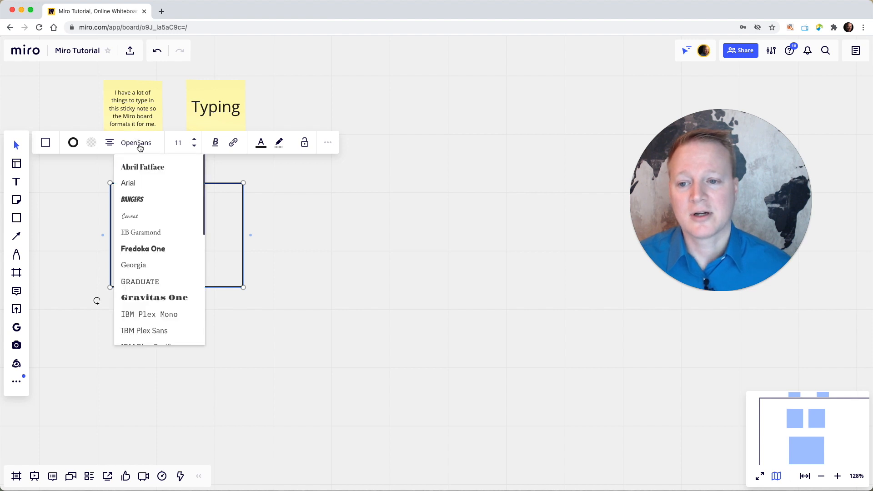
pyautogui.click(142, 251)
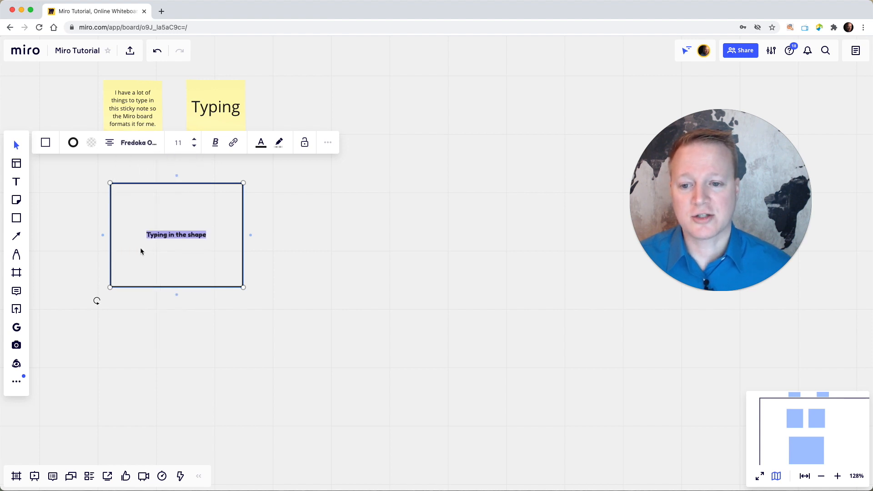
pyautogui.click(261, 143)
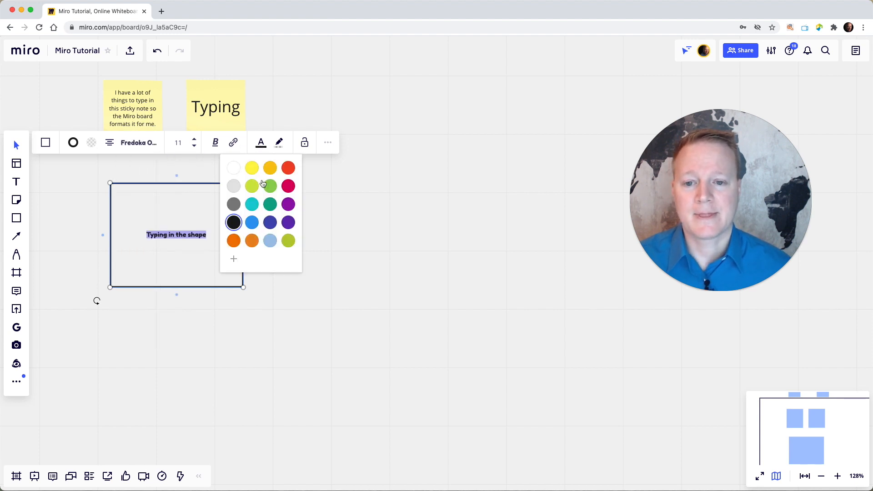
pyautogui.click(288, 174)
pyautogui.click(291, 219)
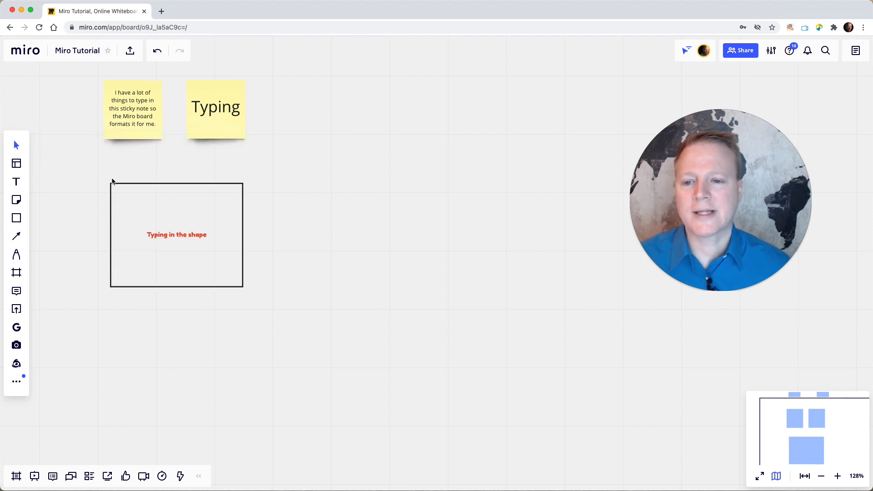
# Draw an oval shape to the right of the rectangle, about the same size as the rectangle
pyautogui.click(16, 218)
pyautogui.click(83, 190)
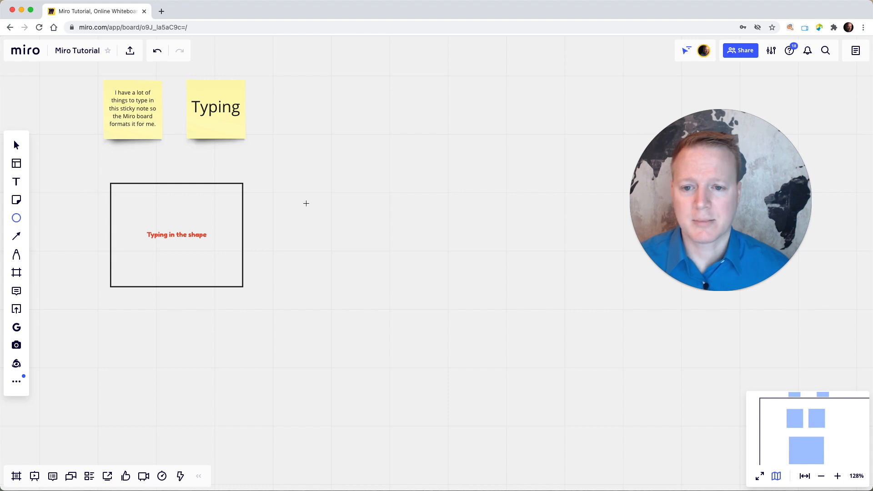
pyautogui.moveTo(313, 183); pyautogui.dragTo(440, 293)
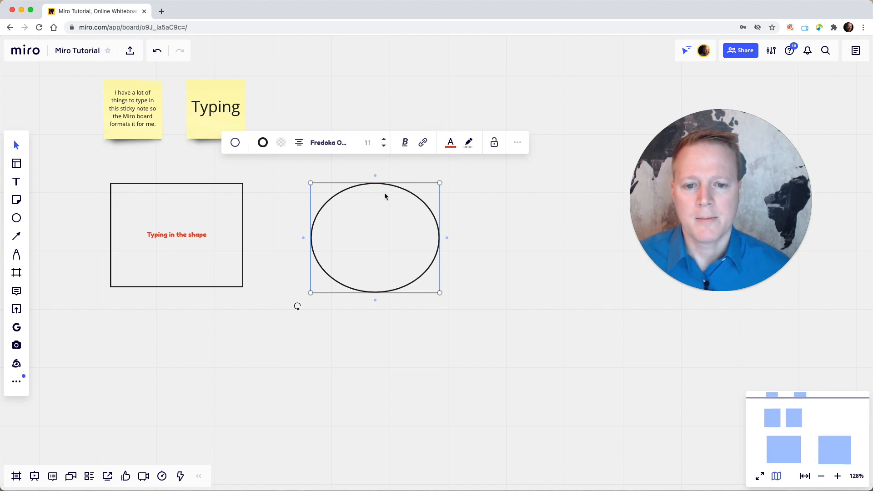
pyautogui.click(301, 202)
# Give the oval a purple border at maximum thickness and a solid yellow fill
pyautogui.click(323, 206)
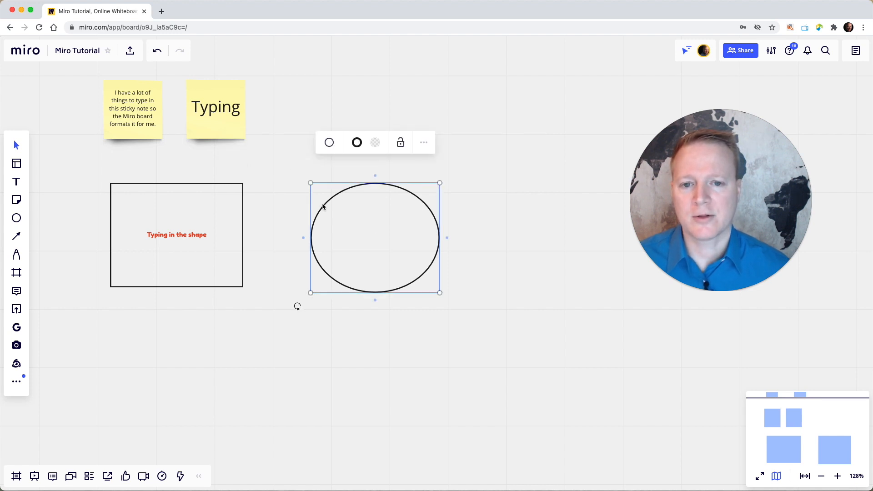
pyautogui.click(359, 143)
pyautogui.moveTo(332, 186); pyautogui.dragTo(397, 206)
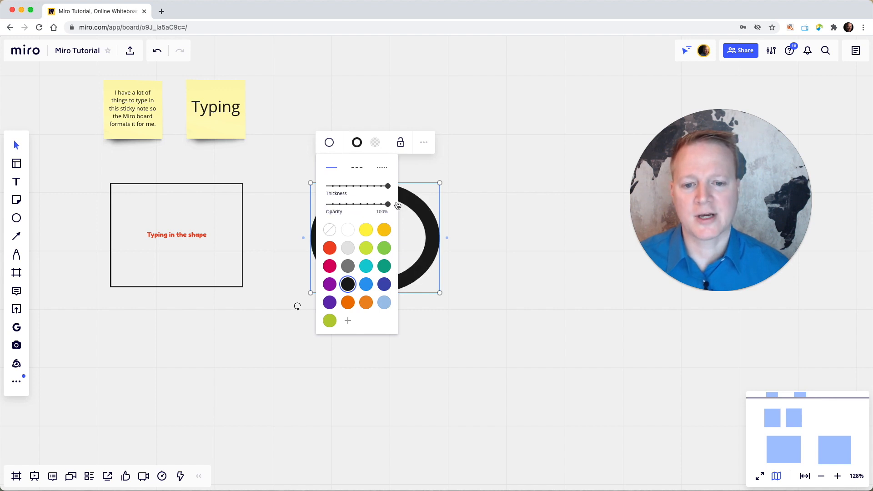
pyautogui.click(329, 303)
pyautogui.click(375, 143)
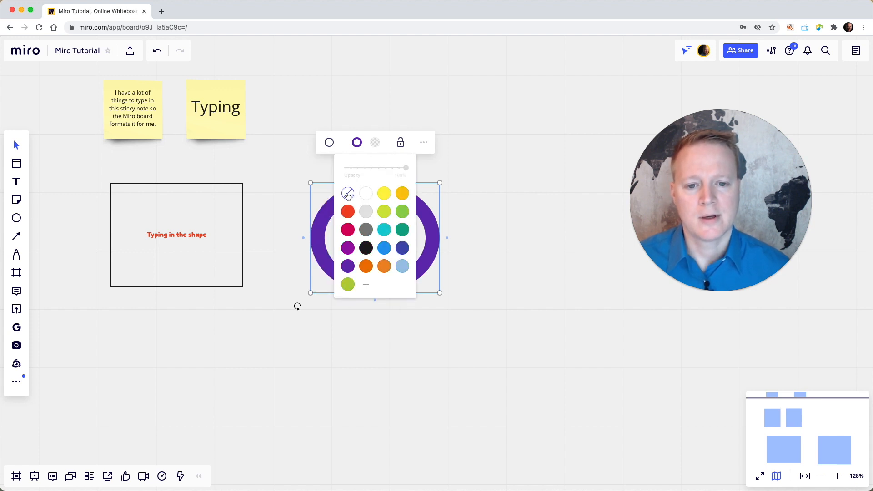
pyautogui.click(385, 195)
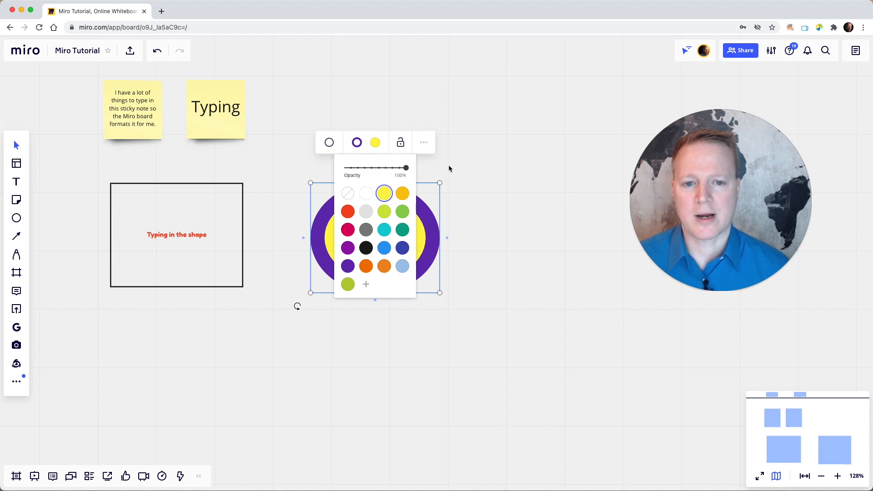
pyautogui.click(496, 191)
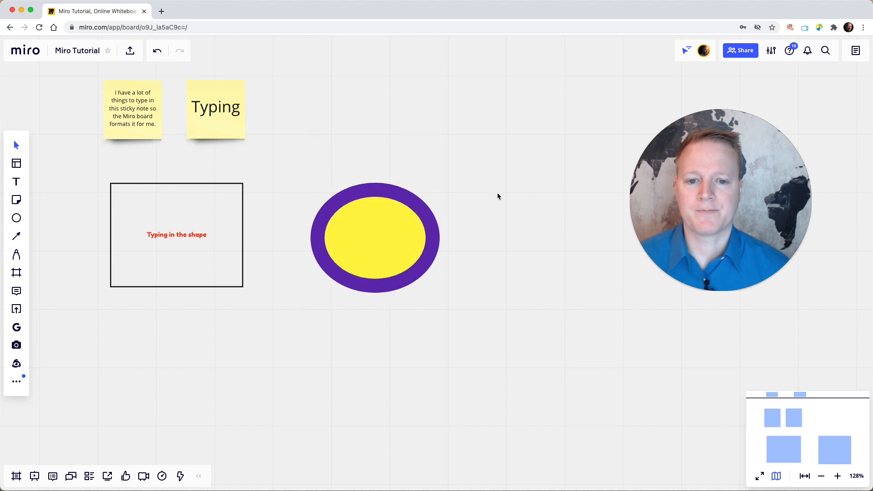
# Enter the text "Typing" inside the oval and erase it again
pyautogui.click(381, 237)
pyautogui.click(381, 237)
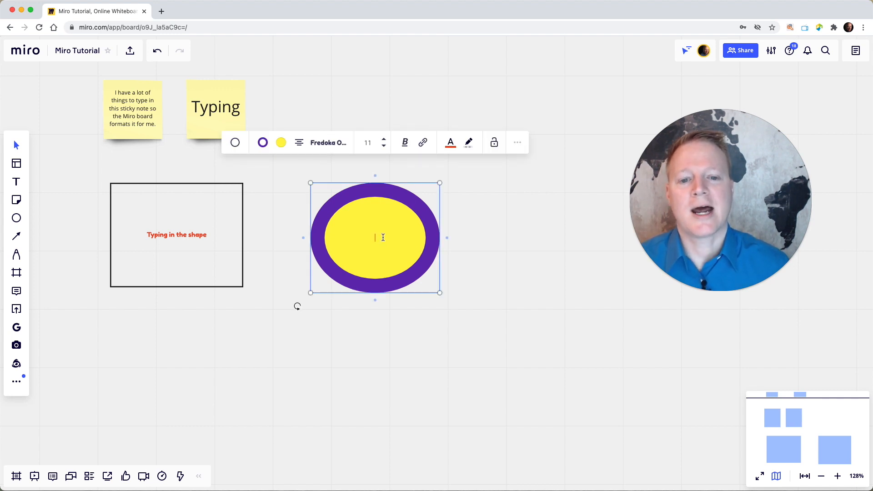
pyautogui.write('Typing')
pyautogui.press('BackSpace')
pyautogui.press('BackSpace')
pyautogui.press('BackSpace')
pyautogui.press('BackSpace')
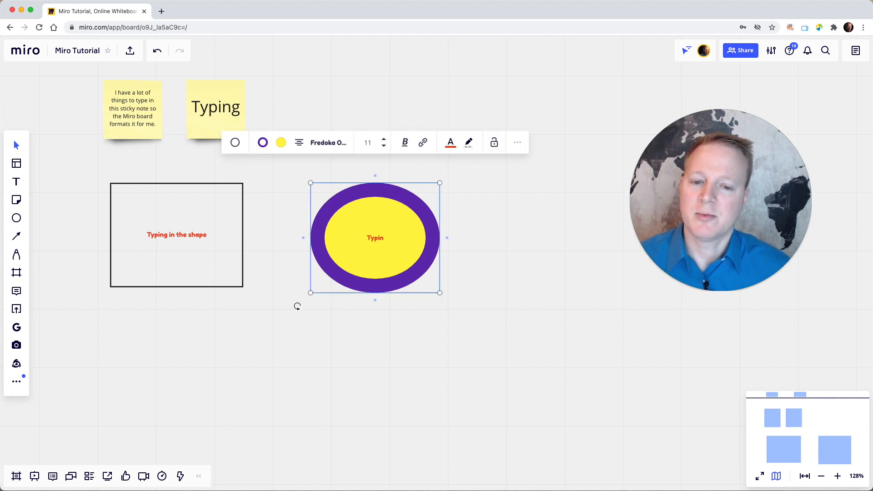
pyautogui.click(259, 260)
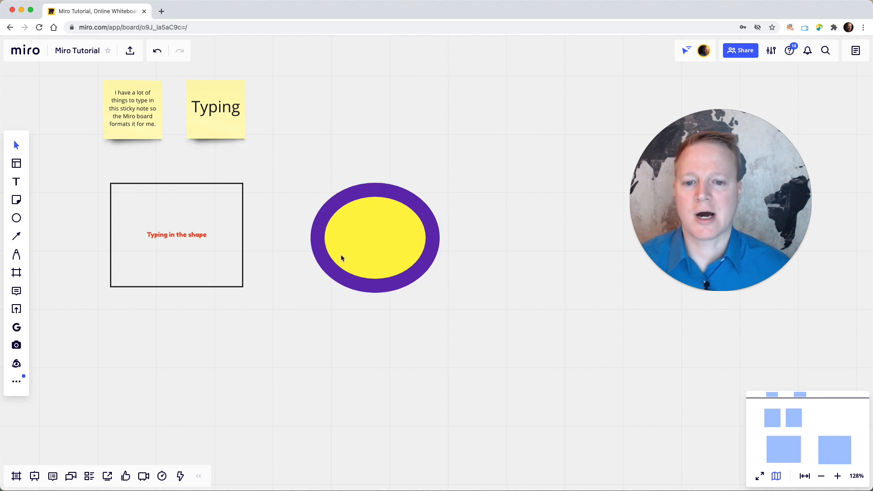
# Move the oval slightly toward the rectangle, and switch its shape to a triangle and back to an oval
pyautogui.moveTo(342, 253); pyautogui.dragTo(331, 250)
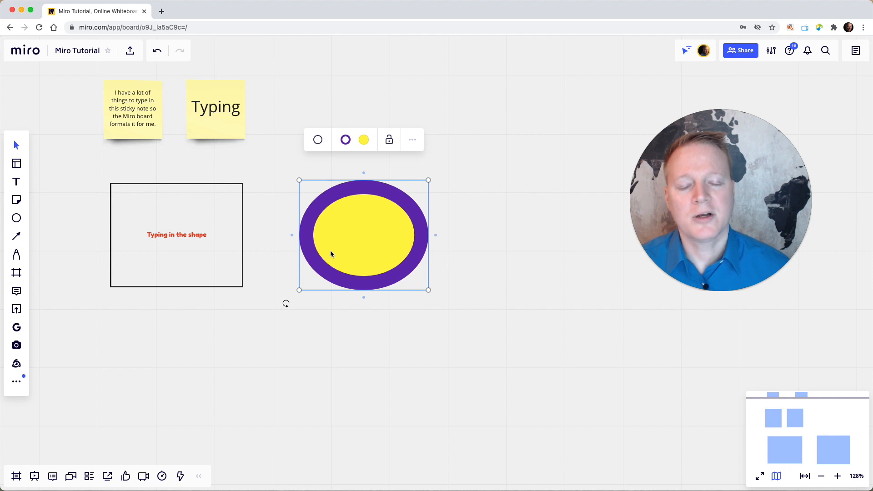
pyautogui.click(318, 141)
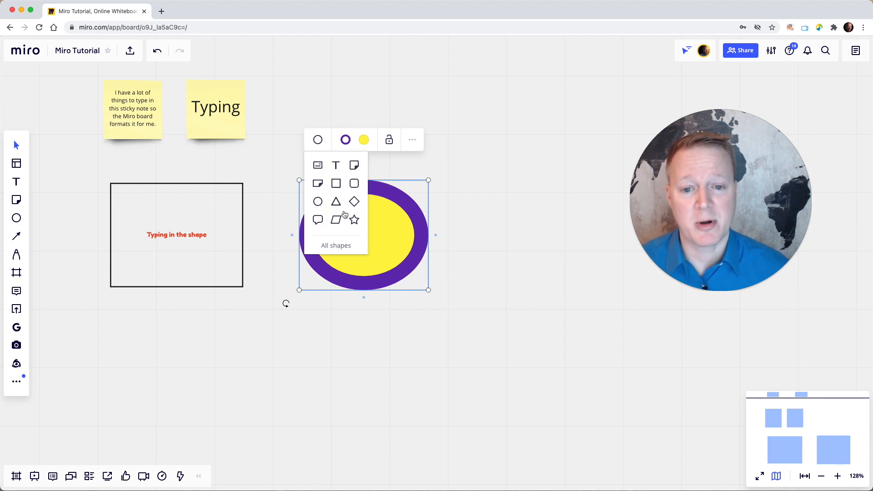
pyautogui.click(338, 203)
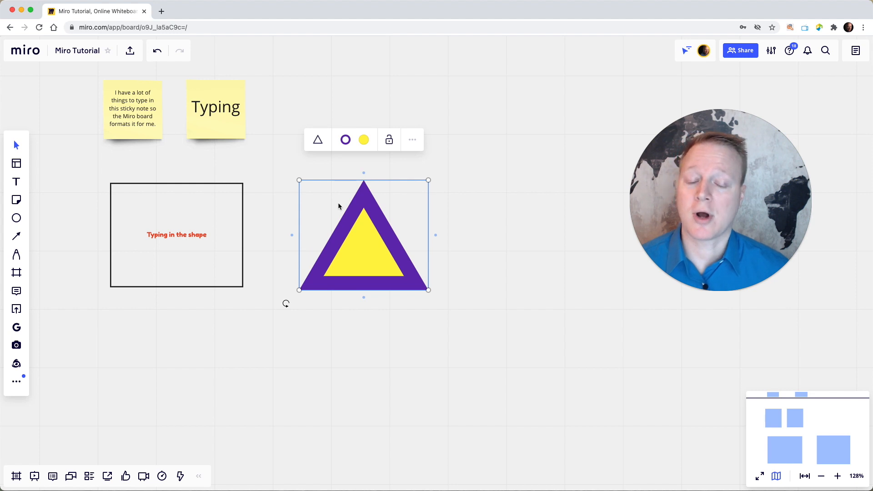
pyautogui.click(318, 140)
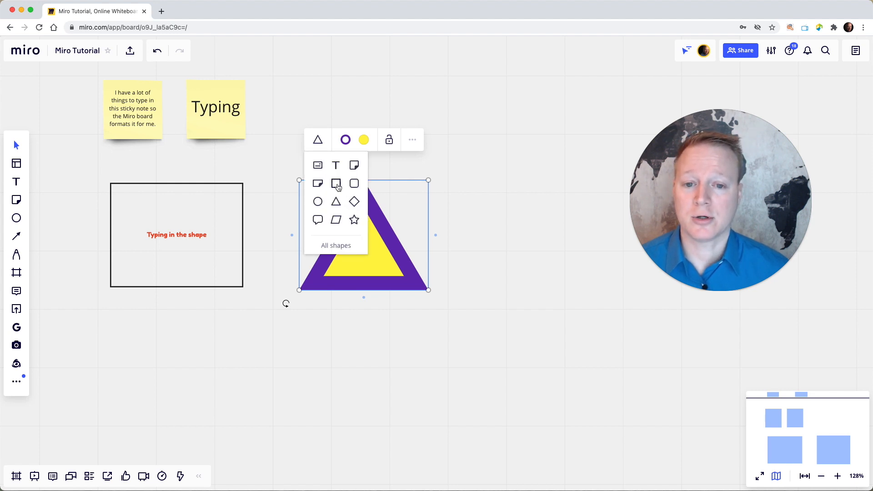
pyautogui.click(319, 201)
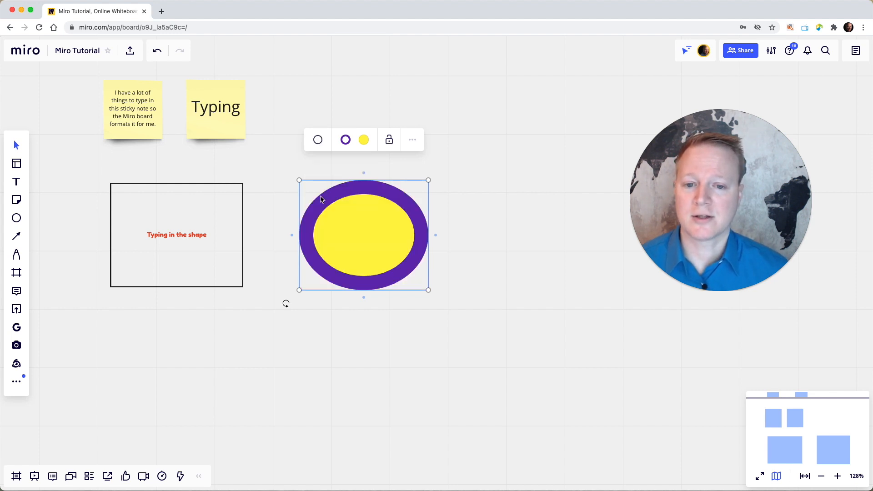
pyautogui.click(227, 344)
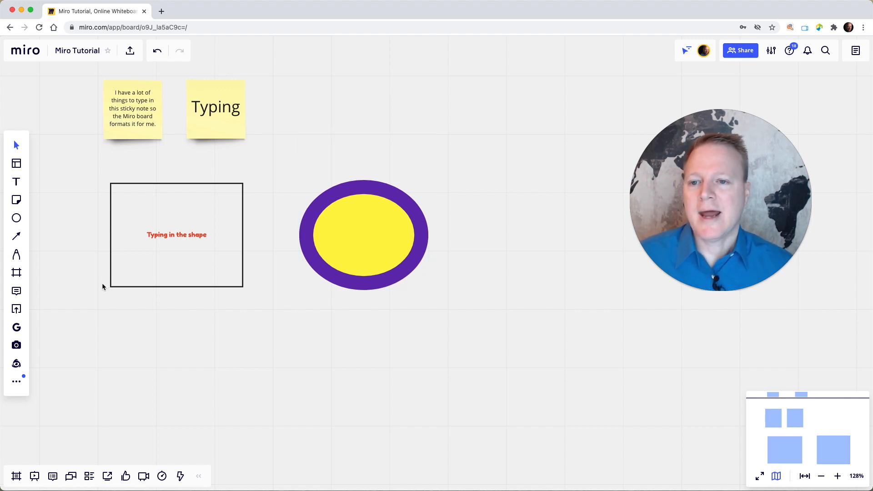
# Draw a block arrow pointing right, starting just right of the "Typing" sticky note
pyautogui.scroll(3, 103, 286)
pyautogui.scroll(1, 103, 286)
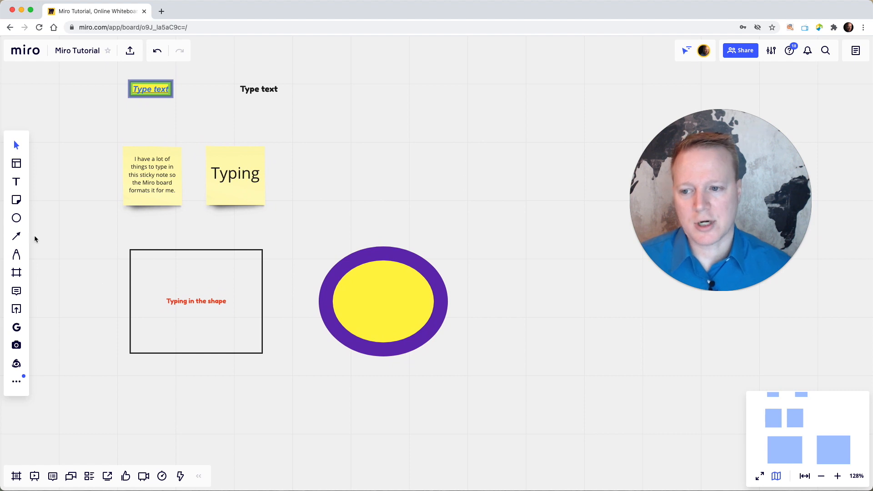
pyautogui.click(17, 237)
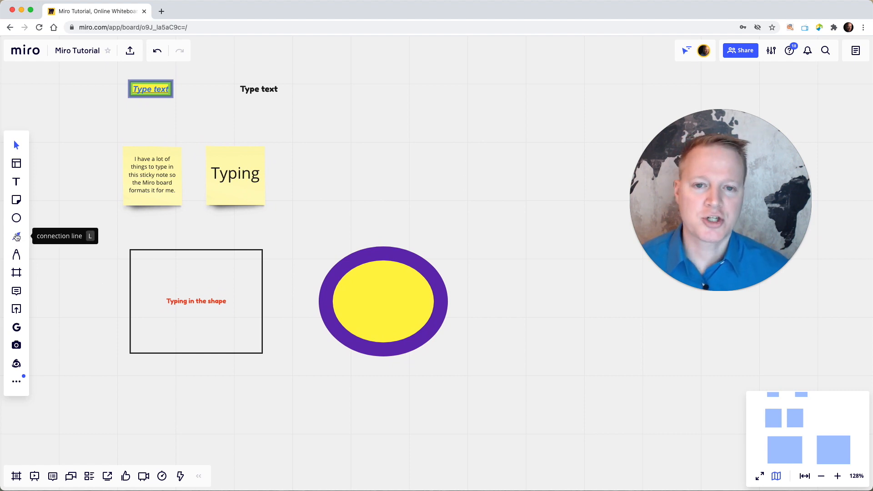
pyautogui.click(16, 236)
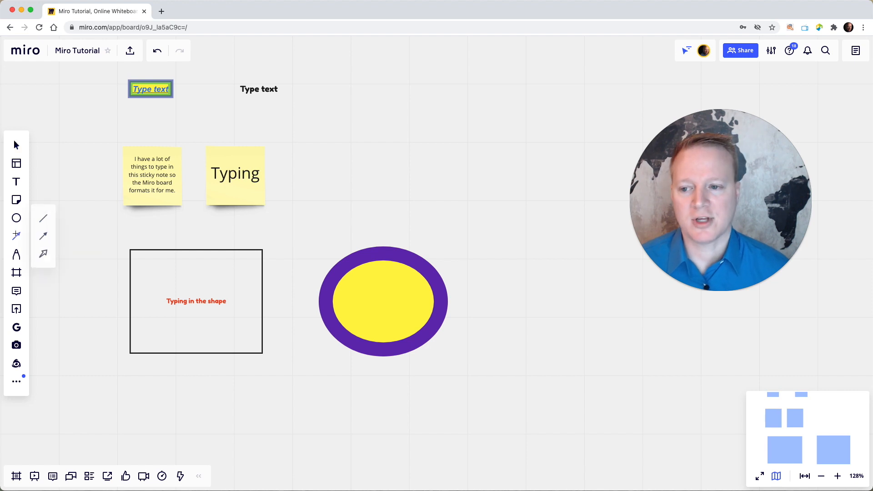
pyautogui.click(43, 253)
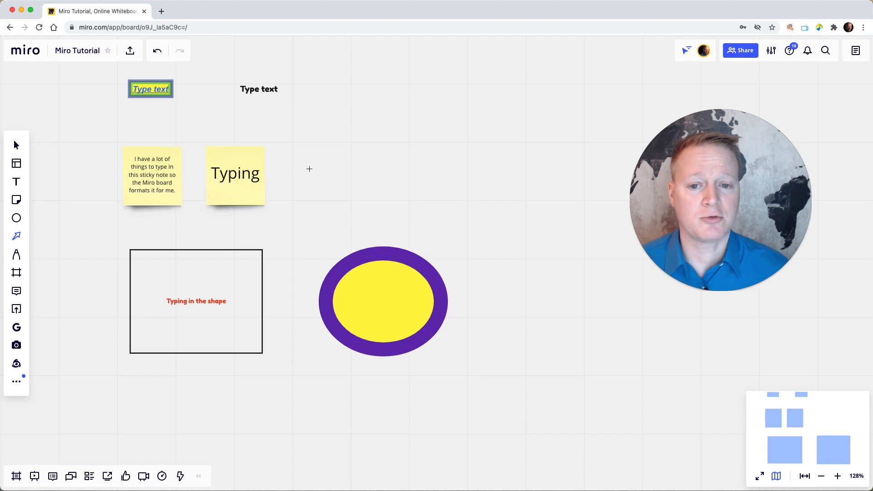
pyautogui.moveTo(347, 177); pyautogui.dragTo(534, 174)
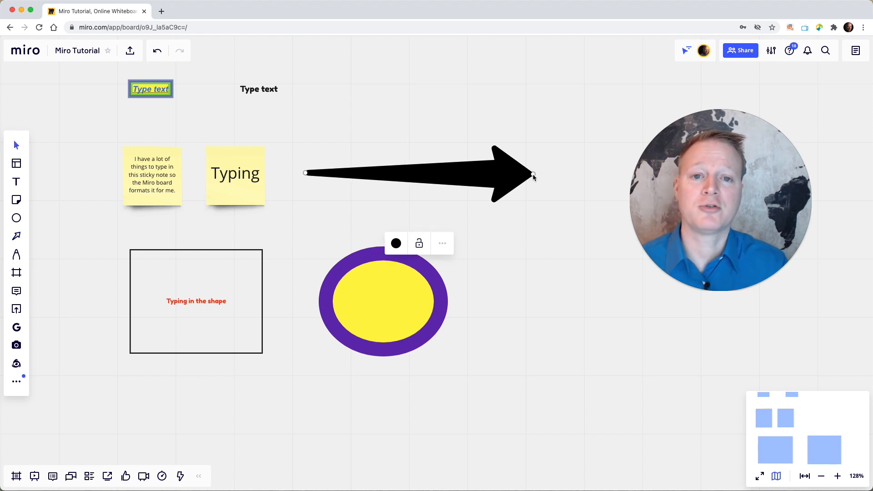
# Color the block arrow dark blue and shift its tip slightly upward
pyautogui.click(396, 244)
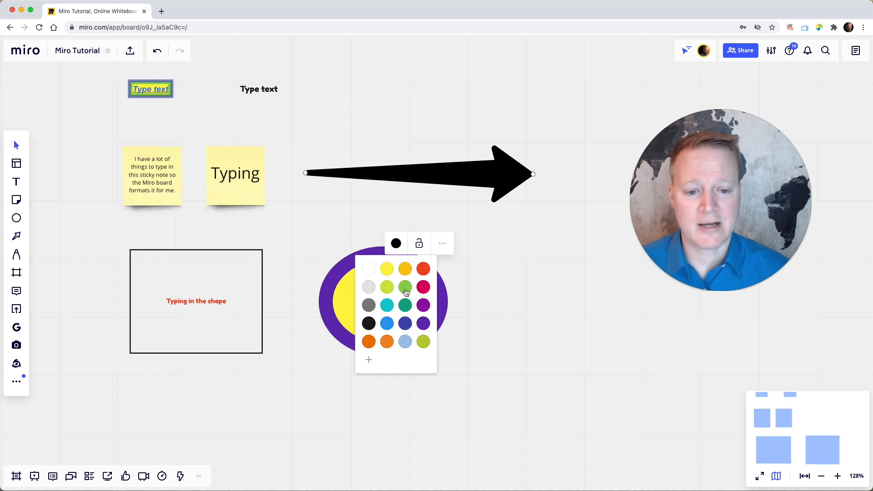
pyautogui.click(406, 324)
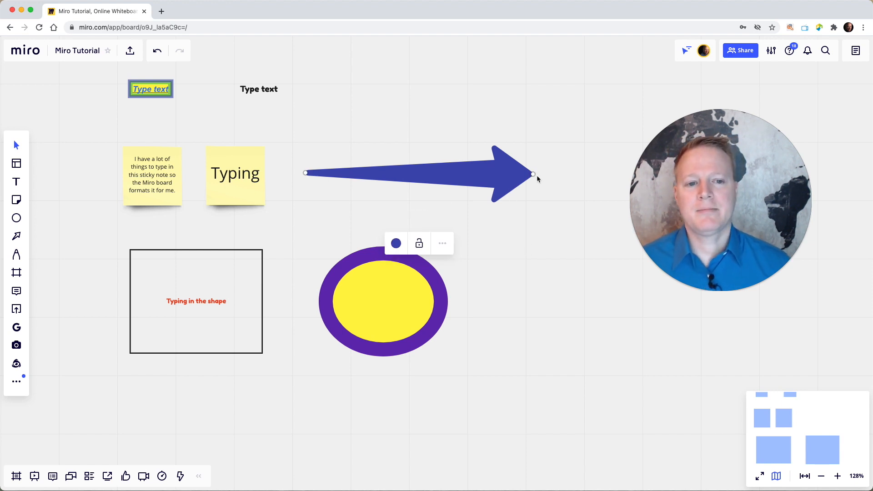
pyautogui.moveTo(534, 176)
pyautogui.mouseDown()
pyautogui.moveTo(536, 98)
pyautogui.moveTo(536, 169)
pyautogui.mouseUp()
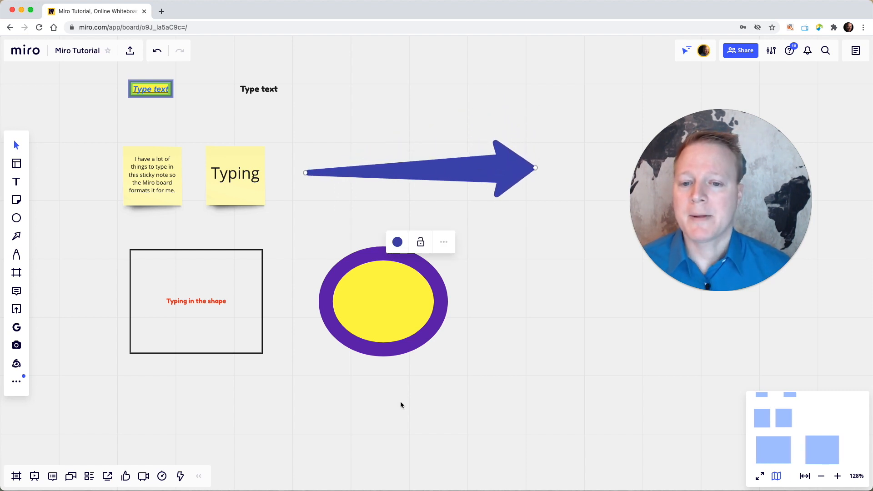
pyautogui.click(364, 405)
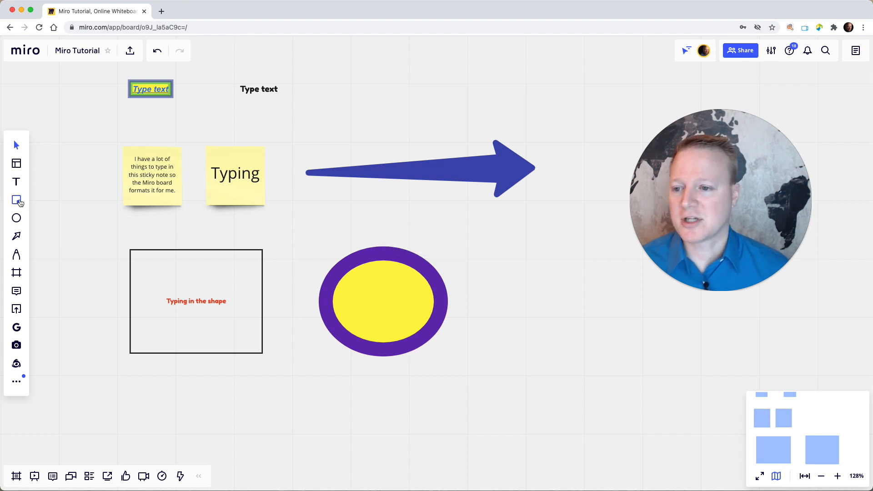
# Add two violet-blue sticky notes side by side below the rectangle, spaced apart
pyautogui.click(17, 201)
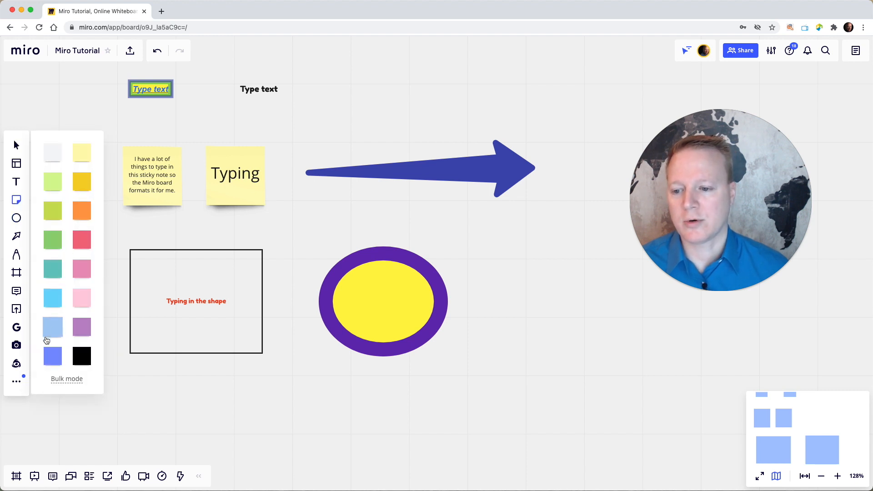
pyautogui.click(53, 356)
pyautogui.click(146, 422)
pyautogui.click(215, 428)
pyautogui.click(162, 429)
pyautogui.moveTo(162, 427); pyautogui.dragTo(257, 423)
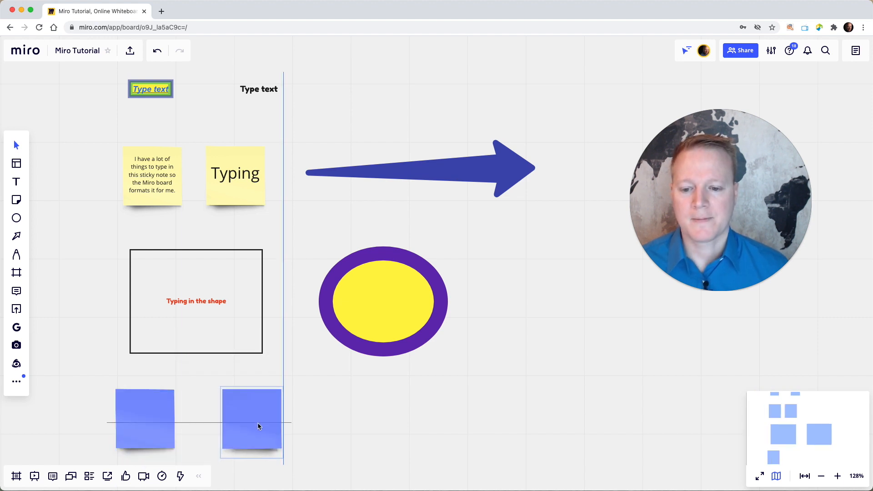
# Enter "Idea 1" in the left blue sticky note and "Idea 2" in the right one, and nudge the Idea 2 note slightly left
pyautogui.doubleClick(148, 414)
pyautogui.write('Idea 1')
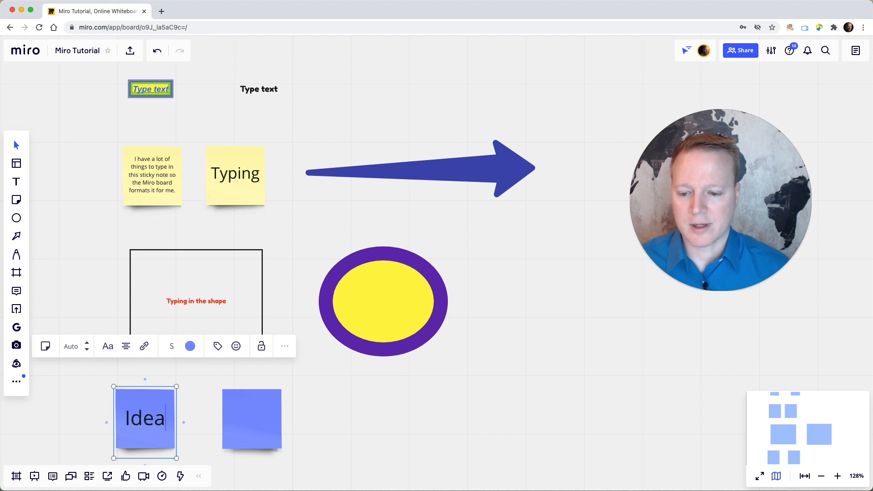
pyautogui.doubleClick(255, 418)
pyautogui.write('Idea 2')
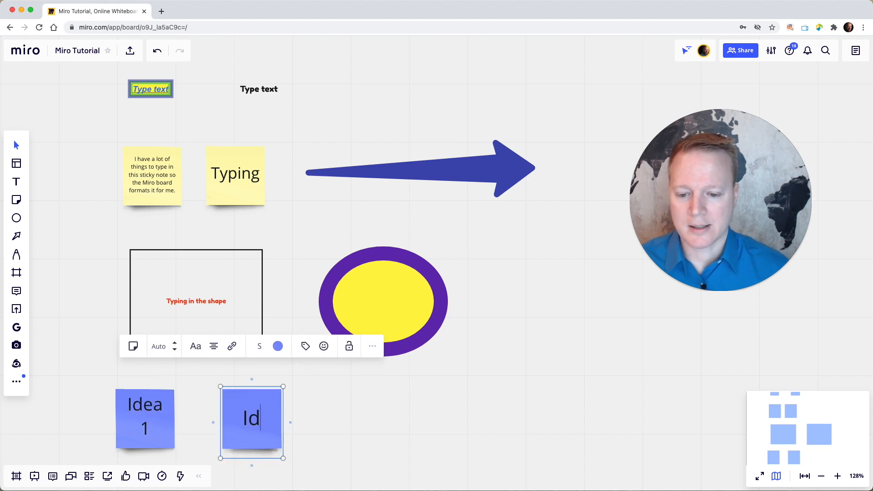
pyautogui.click(337, 430)
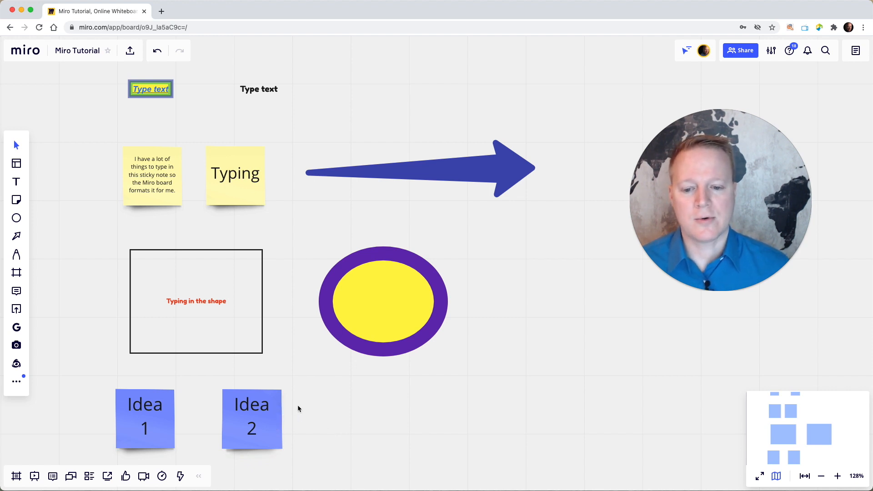
pyautogui.moveTo(299, 409); pyautogui.dragTo(287, 419)
pyautogui.moveTo(231, 425)
pyautogui.mouseDown()
pyautogui.moveTo(278, 327)
pyautogui.moveTo(419, 115)
pyautogui.moveTo(439, 107)
pyautogui.moveTo(371, 237)
pyautogui.moveTo(234, 426)
pyautogui.mouseUp()
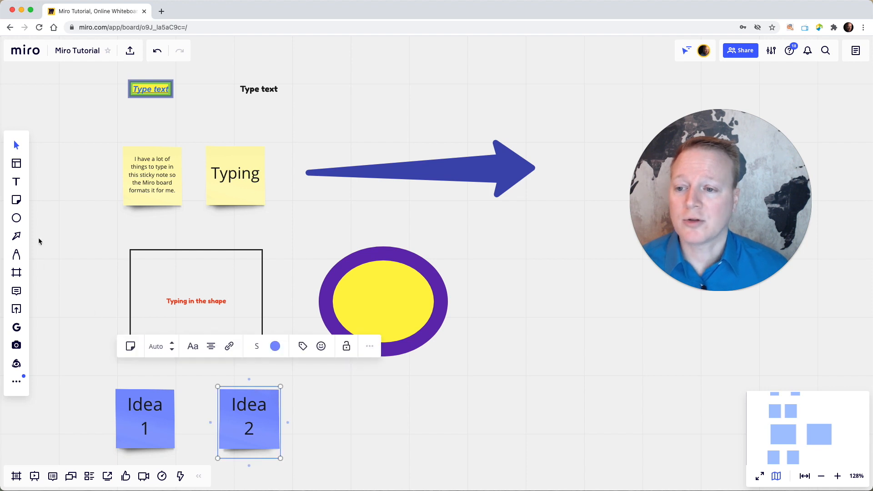
# Draw a plain line without arrowheads from the Idea 1 sticky note to the Idea 2 sticky note
pyautogui.click(16, 236)
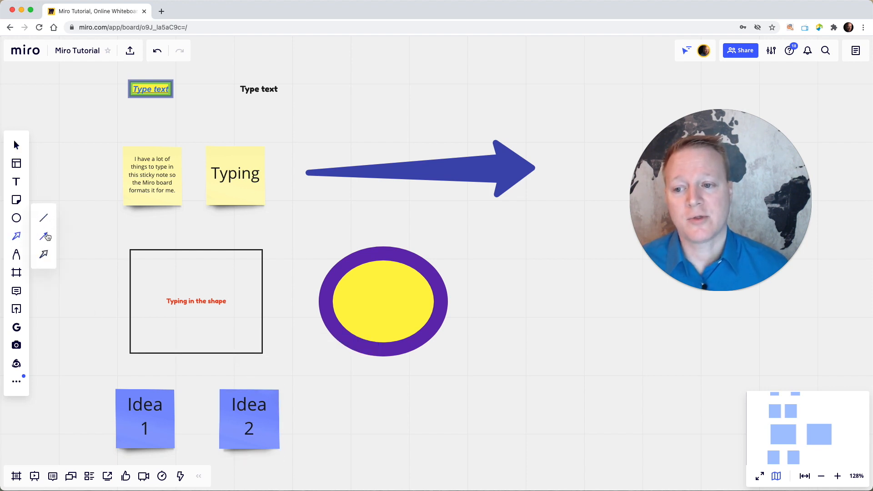
pyautogui.click(44, 218)
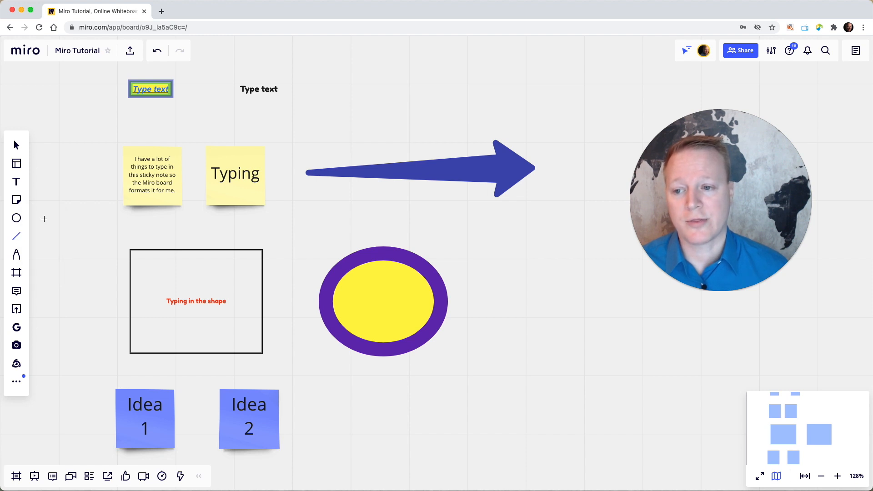
pyautogui.moveTo(165, 425); pyautogui.dragTo(172, 425)
pyautogui.moveTo(227, 424); pyautogui.dragTo(237, 428)
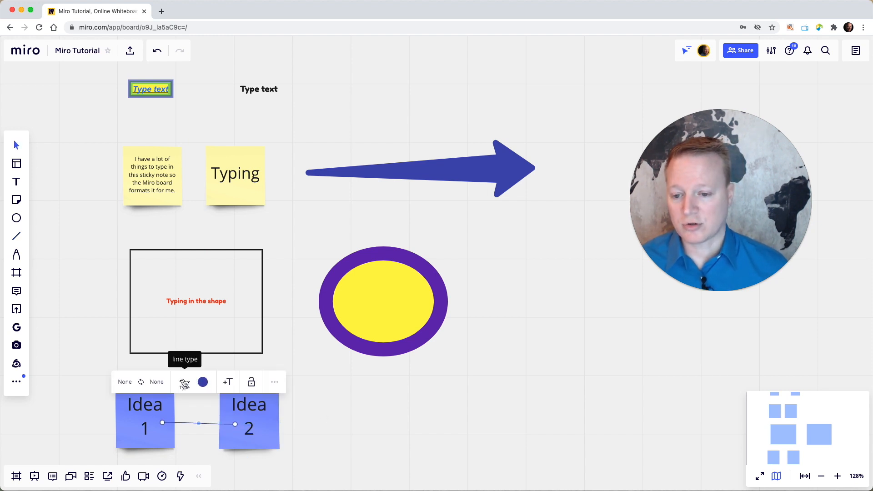
# Color the line between the two blue sticky notes red and move the Idea 2 note far to the right
pyautogui.click(203, 382)
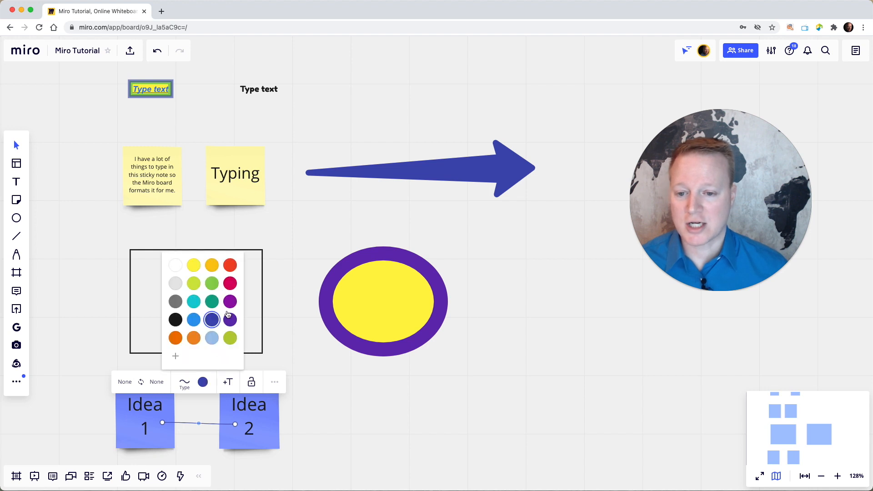
pyautogui.click(231, 266)
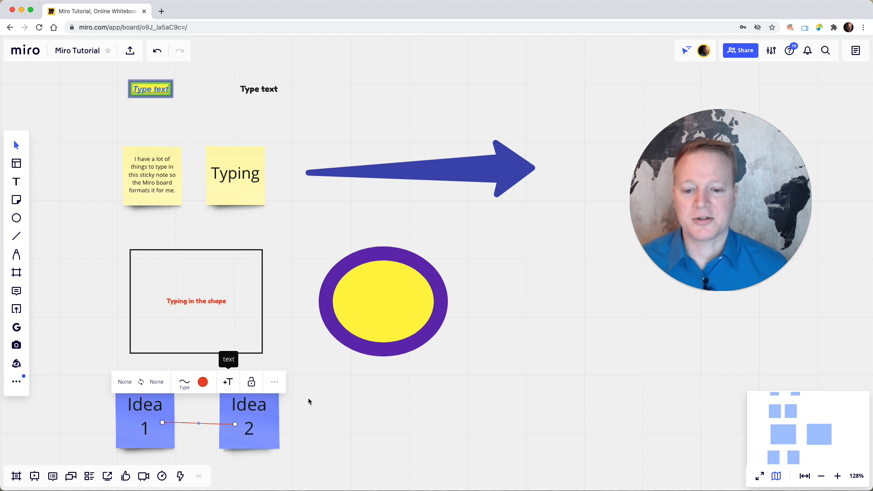
pyautogui.click(331, 411)
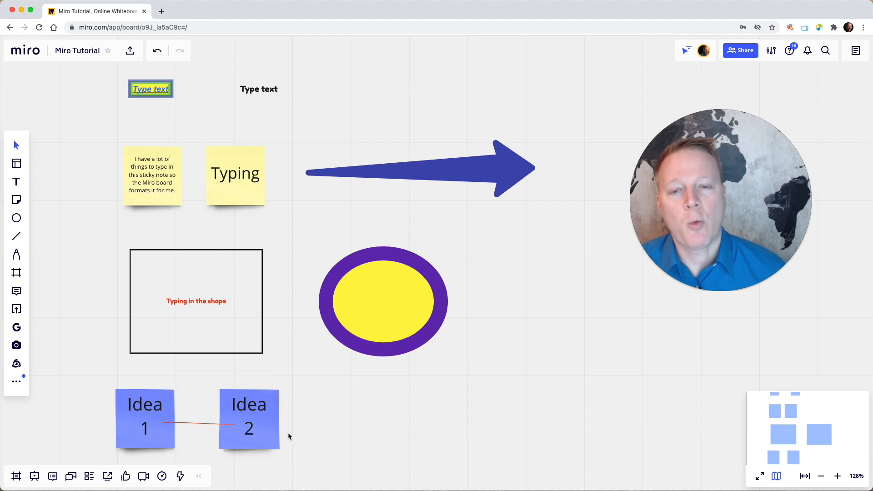
pyautogui.click(271, 429)
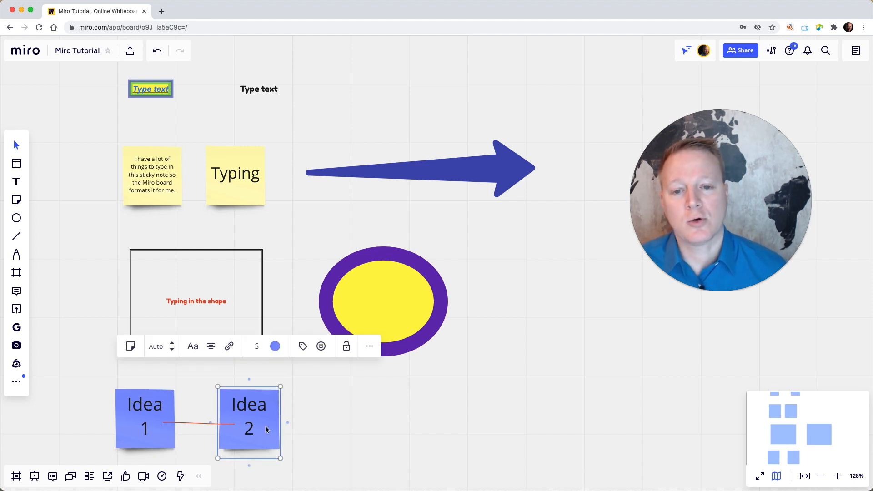
pyautogui.moveTo(266, 430); pyautogui.dragTo(462, 426)
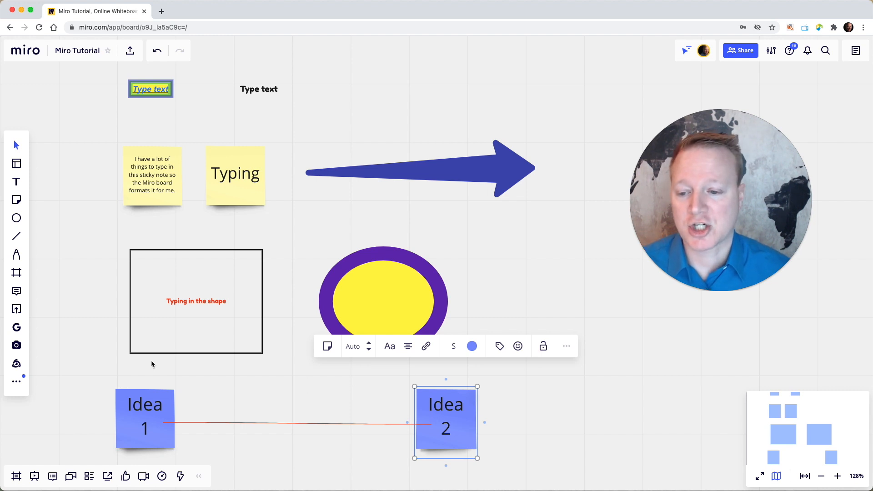
# Try drawing an arrow from the Idea 1 sticky note to the Idea 2 sticky note, and undo it
pyautogui.click(17, 237)
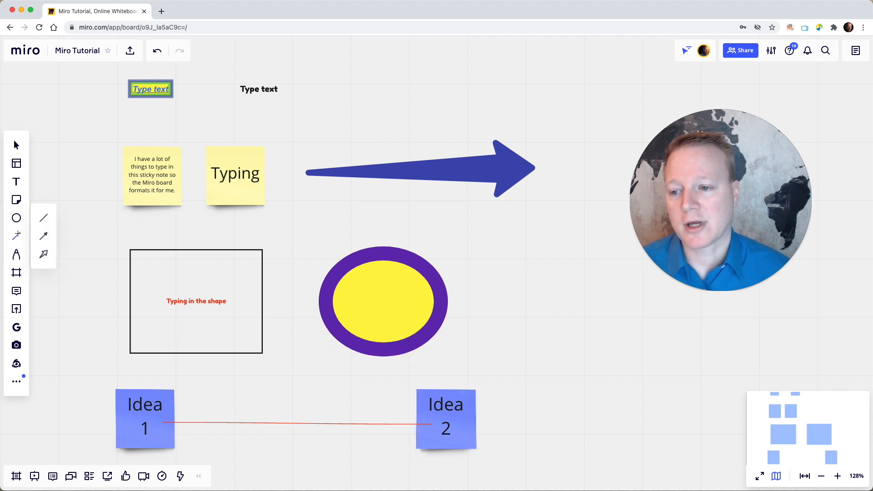
pyautogui.click(42, 245)
pyautogui.moveTo(167, 437); pyautogui.dragTo(427, 405)
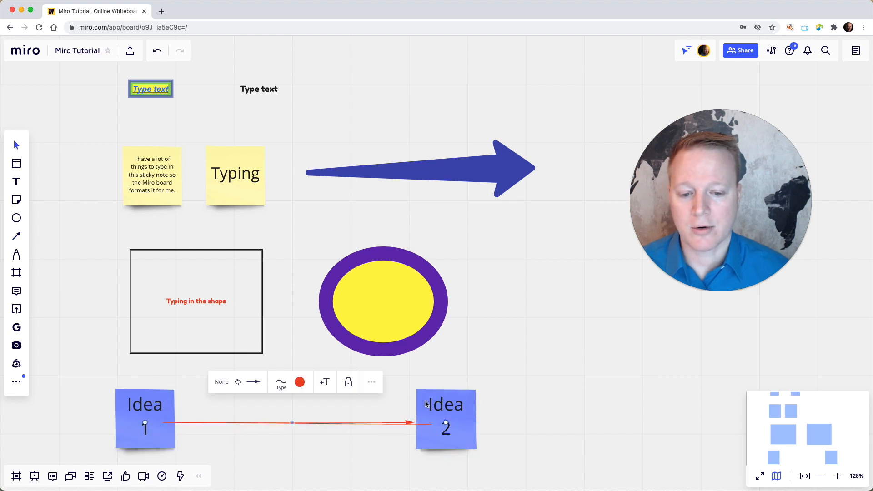
pyautogui.click(402, 480)
pyautogui.click(159, 53)
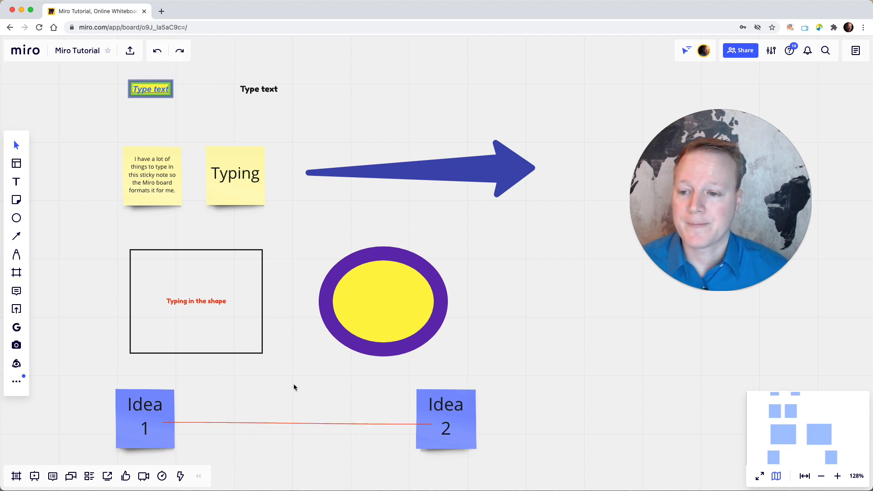
# Draw a dark green pine tree outline freehand with the pen below the line connecting the two sticky notes
pyautogui.scroll(-5, 295, 387)
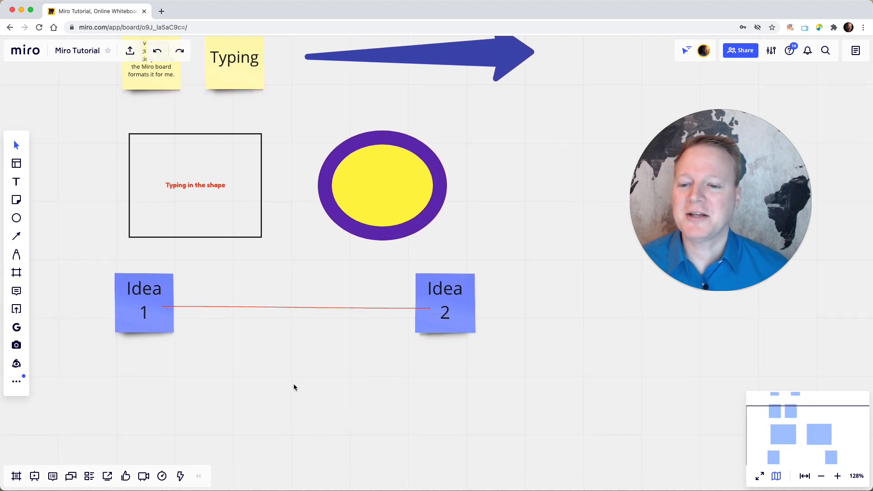
pyautogui.scroll(-7, 294, 387)
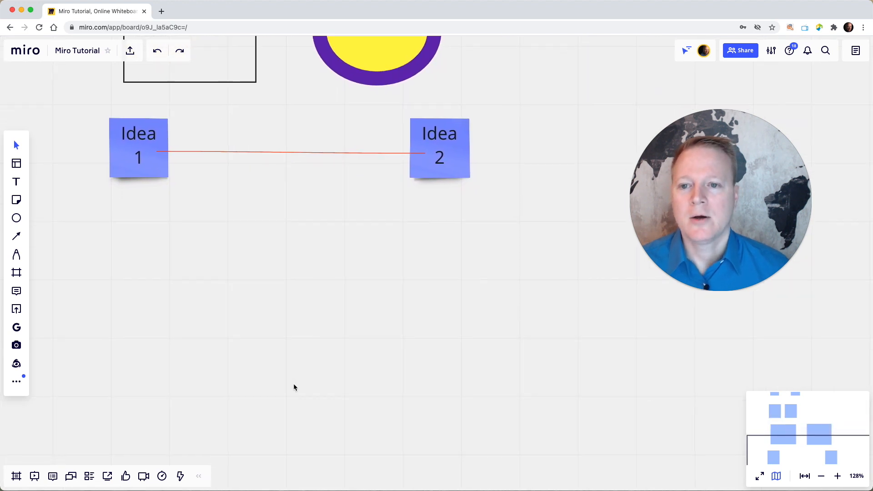
pyautogui.scroll(4, 294, 387)
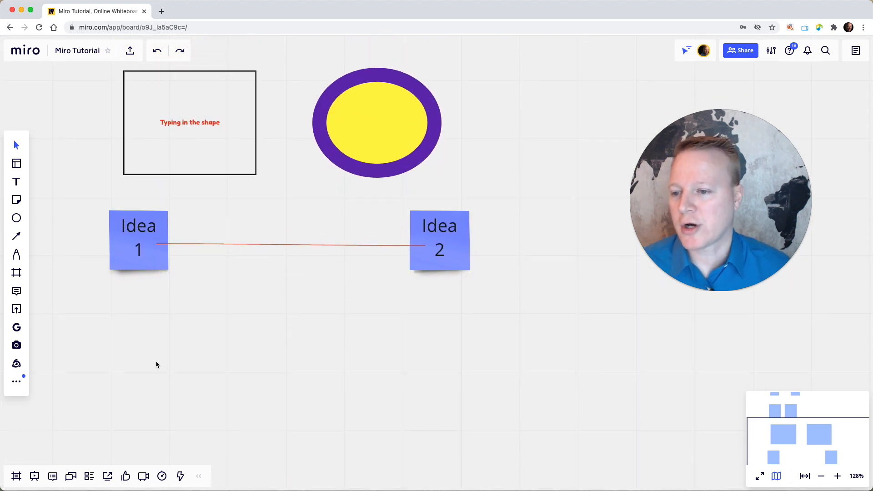
pyautogui.click(16, 255)
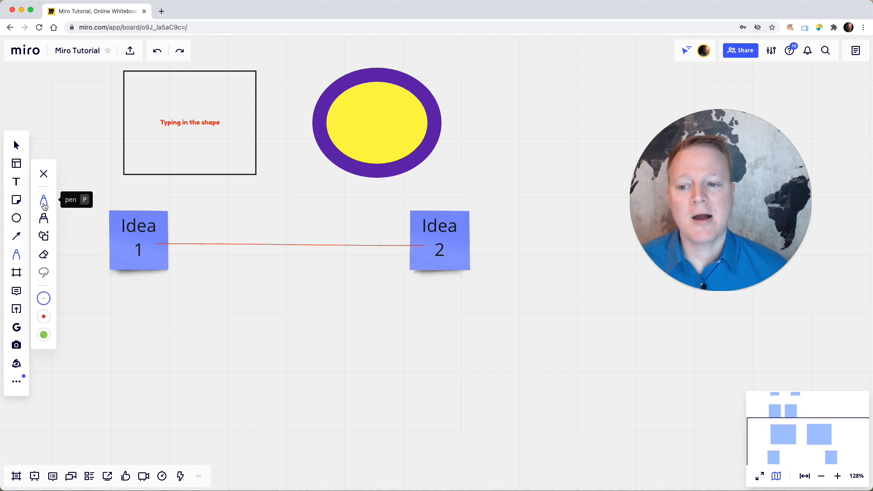
pyautogui.click(44, 317)
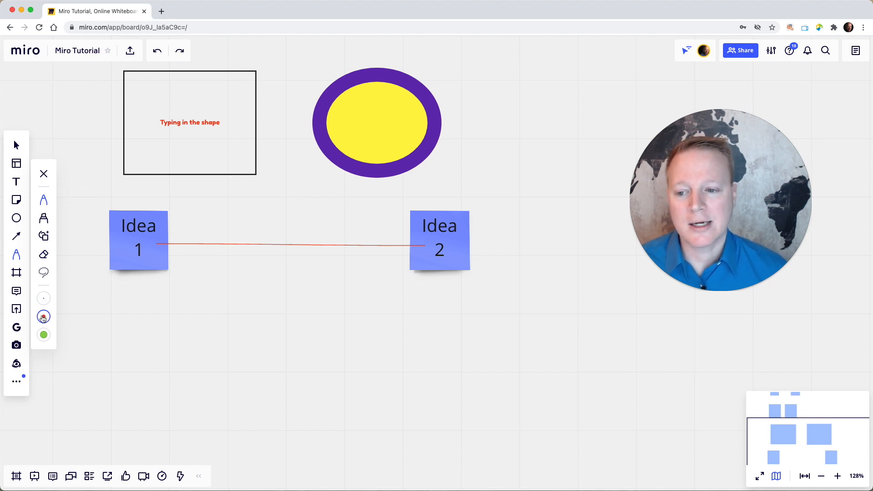
pyautogui.click(44, 318)
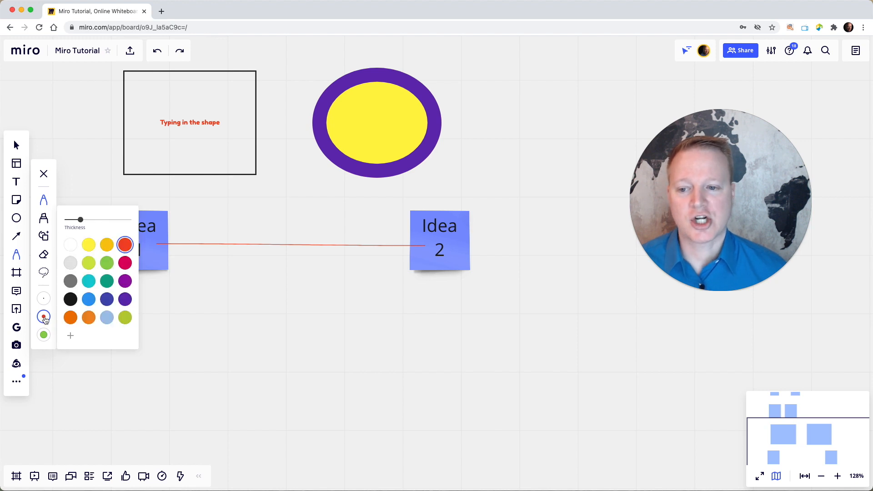
pyautogui.click(107, 281)
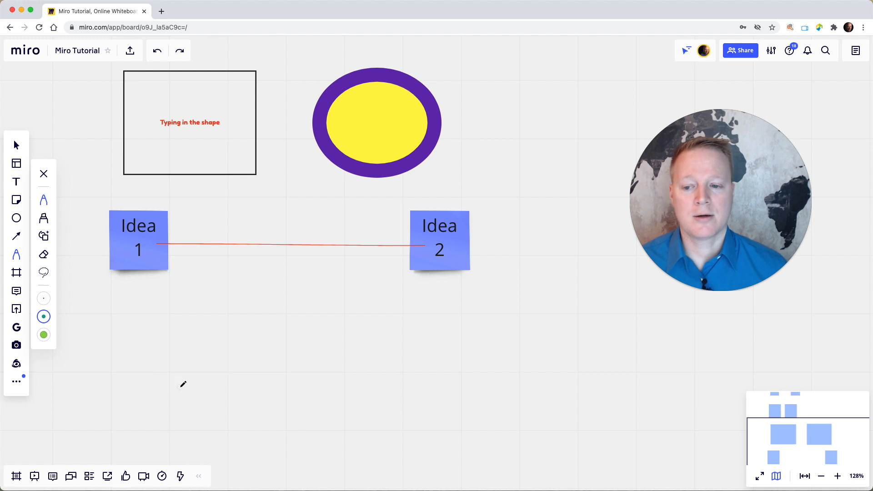
pyautogui.moveTo(213, 375)
pyautogui.mouseDown()
pyautogui.moveTo(213, 357)
pyautogui.moveTo(185, 359)
pyautogui.moveTo(218, 330)
pyautogui.moveTo(195, 335)
pyautogui.moveTo(231, 285)
pyautogui.moveTo(273, 348)
pyautogui.moveTo(238, 331)
pyautogui.moveTo(269, 359)
pyautogui.moveTo(244, 354)
pyautogui.moveTo(247, 369)
pyautogui.moveTo(218, 371)
pyautogui.mouseUp()
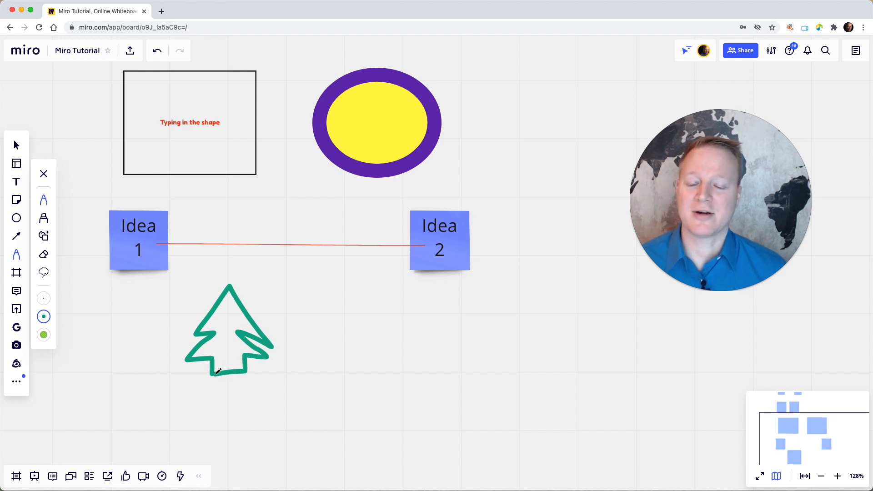
# Draw a thin red star on the treetop and a thick light green ground line beneath the tree
pyautogui.click(46, 304)
pyautogui.click(47, 304)
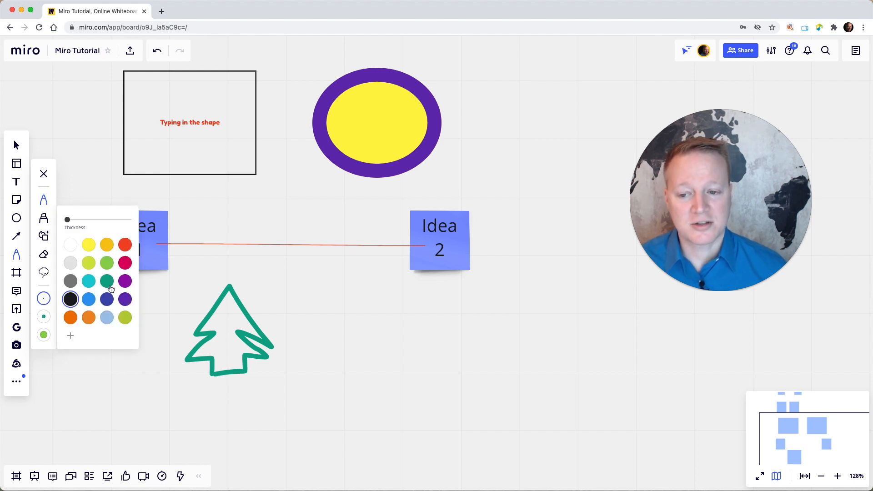
pyautogui.click(127, 244)
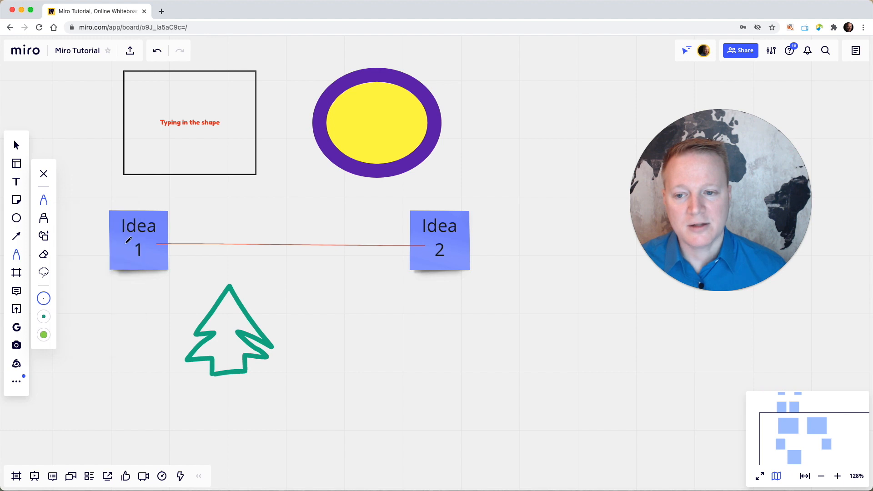
pyautogui.moveTo(225, 286)
pyautogui.mouseDown()
pyautogui.moveTo(224, 268)
pyautogui.moveTo(214, 276)
pyautogui.moveTo(239, 274)
pyautogui.moveTo(224, 283)
pyautogui.mouseUp()
pyautogui.click(44, 335)
pyautogui.moveTo(150, 390); pyautogui.dragTo(381, 384)
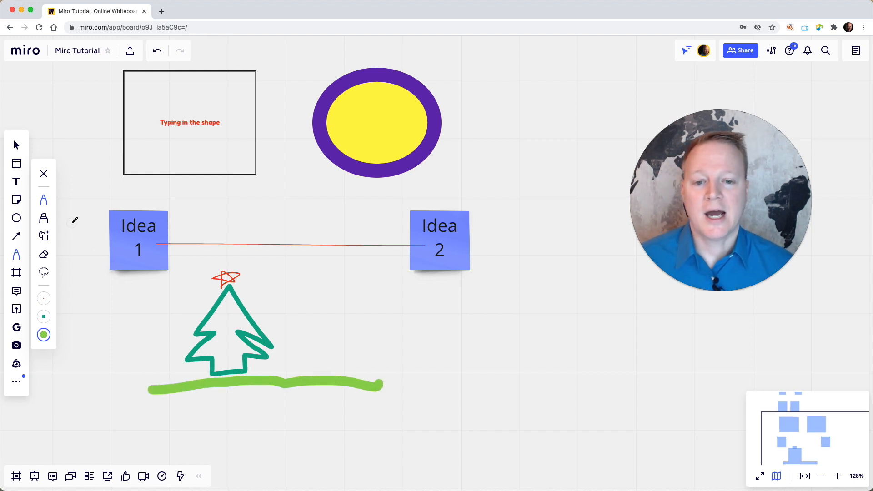
# Add a text box to the right of the tree and remove its fill and border colors
pyautogui.click(17, 182)
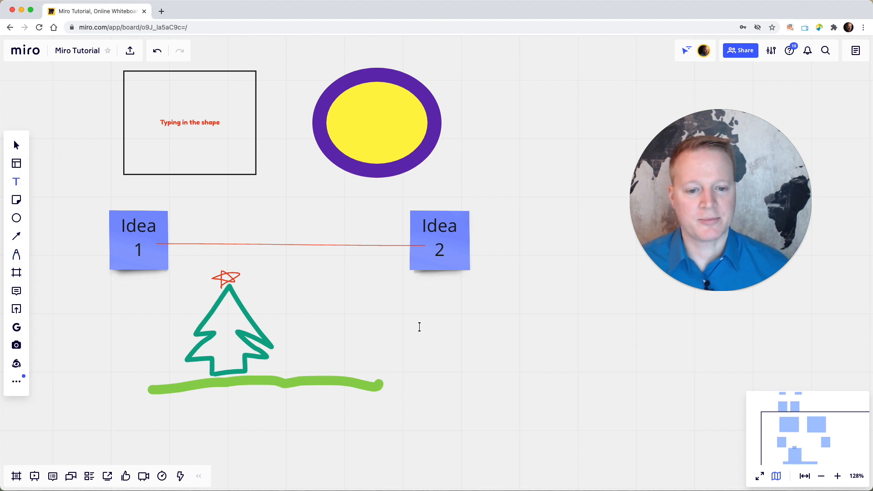
pyautogui.click(429, 375)
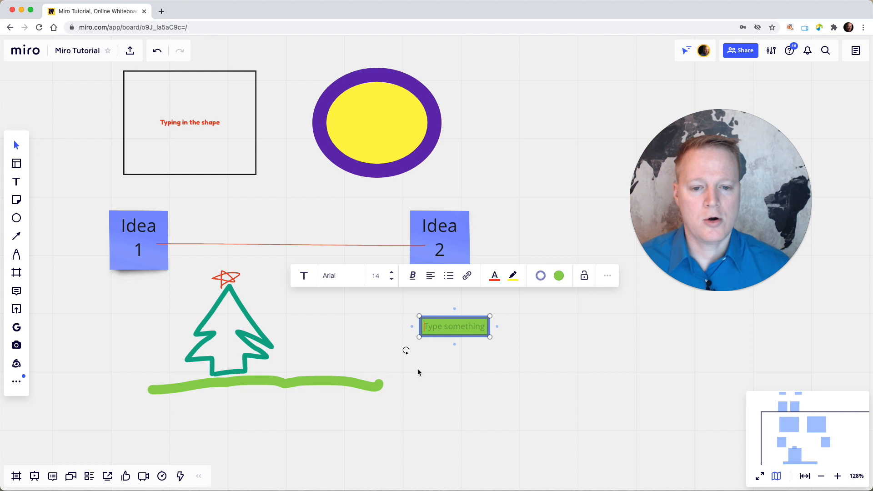
pyautogui.click(559, 276)
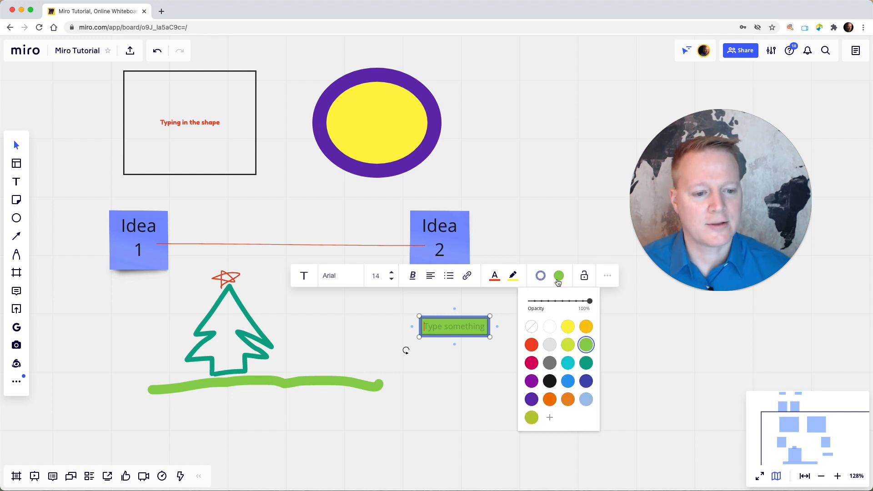
pyautogui.click(532, 327)
pyautogui.click(541, 276)
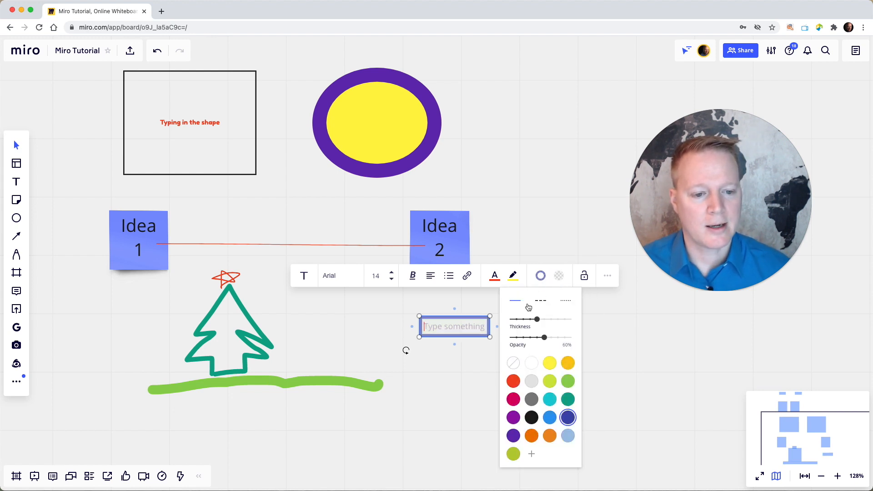
pyautogui.click(514, 365)
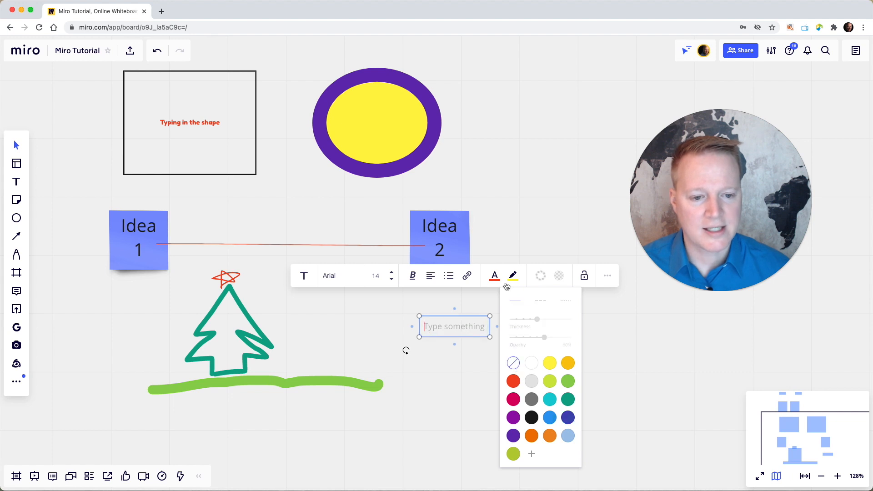
# Remove the highlight color from the new text box and set its text color to black
pyautogui.click(513, 278)
pyautogui.click(486, 301)
pyautogui.click(495, 276)
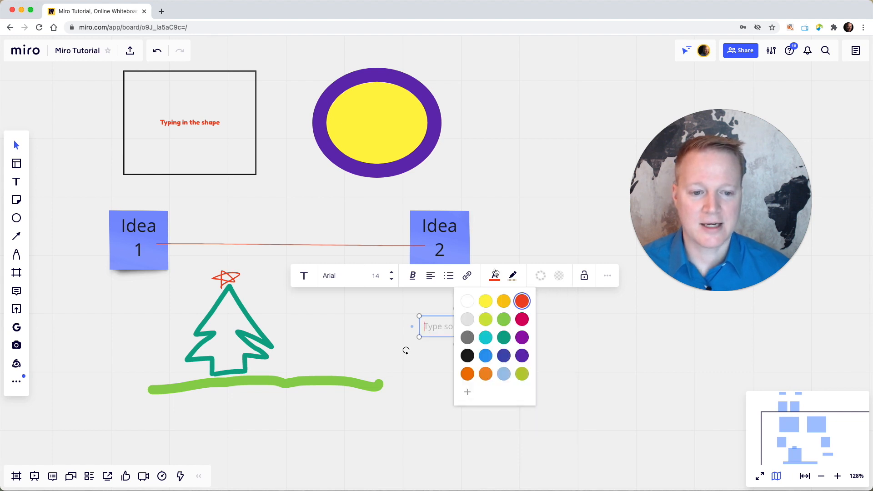
pyautogui.click(467, 357)
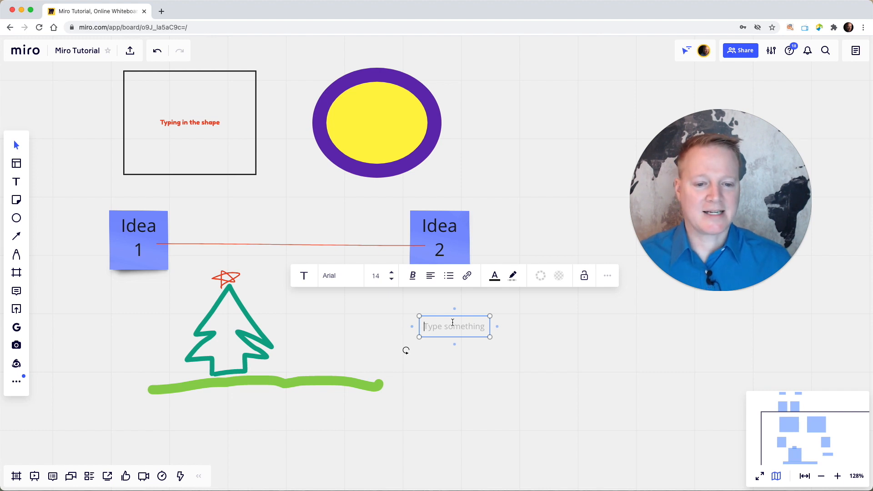
# Enter "Text" in the text box and remove its underline, italic and bold formatting
pyautogui.write('Text')
pyautogui.press('BackSpace')
pyautogui.write('t')
pyautogui.click(393, 275)
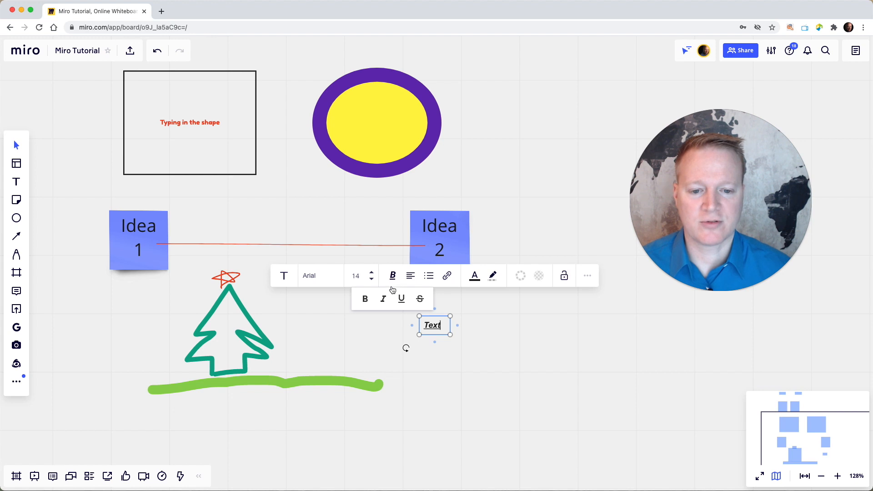
pyautogui.click(435, 327)
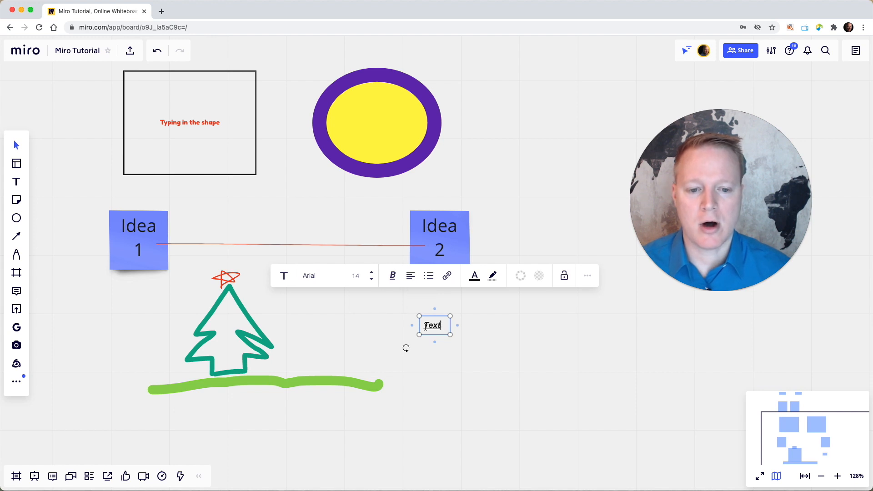
pyautogui.click(393, 276)
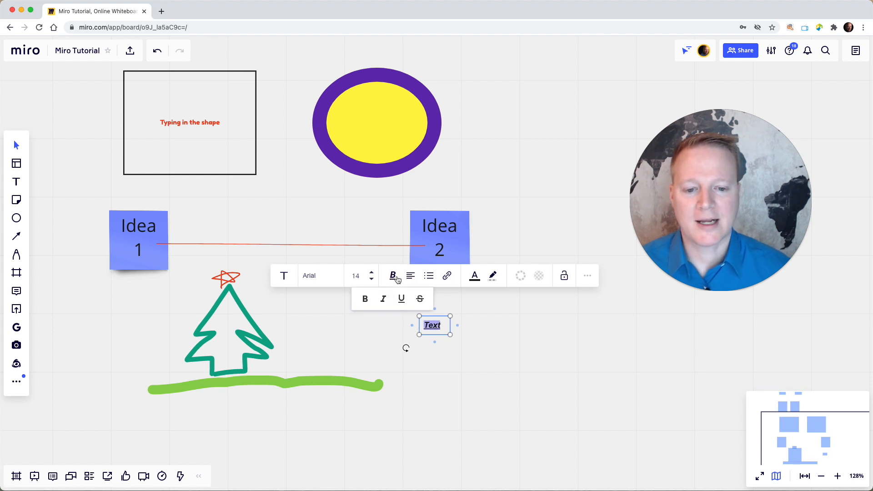
pyautogui.click(402, 298)
pyautogui.click(398, 276)
pyautogui.click(381, 298)
pyautogui.click(390, 277)
pyautogui.click(363, 299)
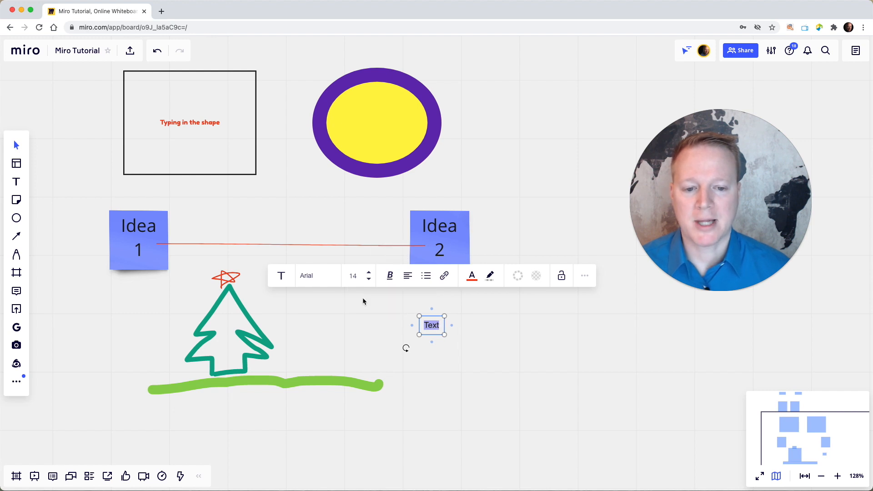
pyautogui.click(366, 333)
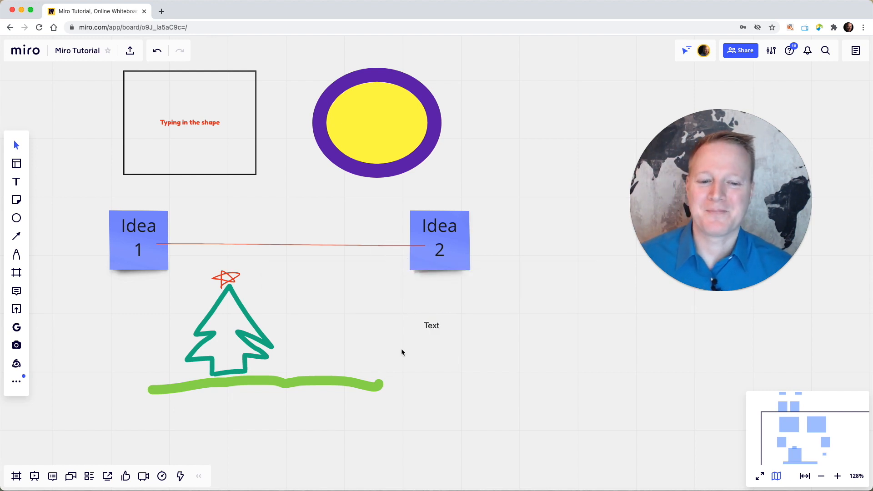
# Highlight the word "Text" with a yellow highlighter stroke
pyautogui.click(18, 255)
pyautogui.click(43, 220)
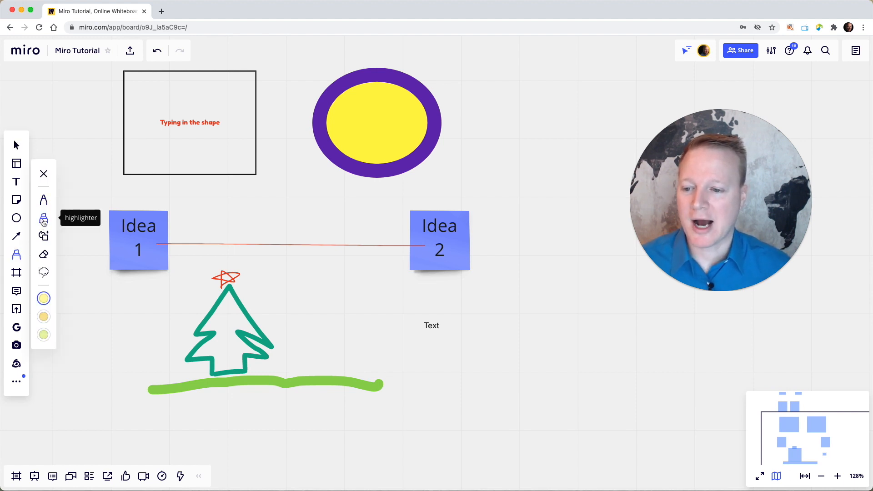
pyautogui.click(43, 299)
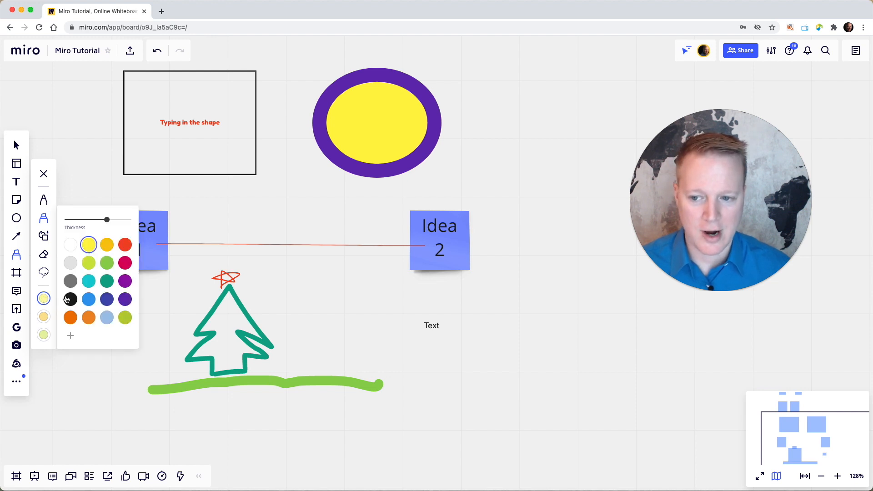
pyautogui.click(89, 244)
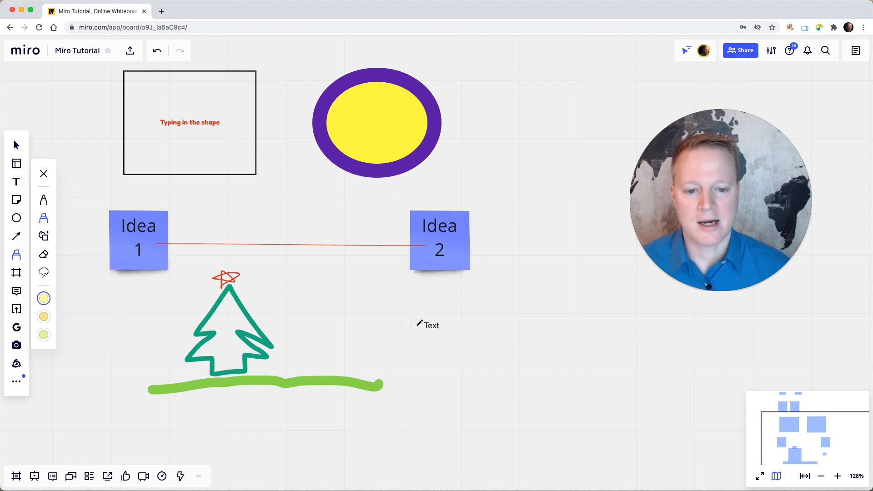
pyautogui.moveTo(419, 326); pyautogui.dragTo(443, 326)
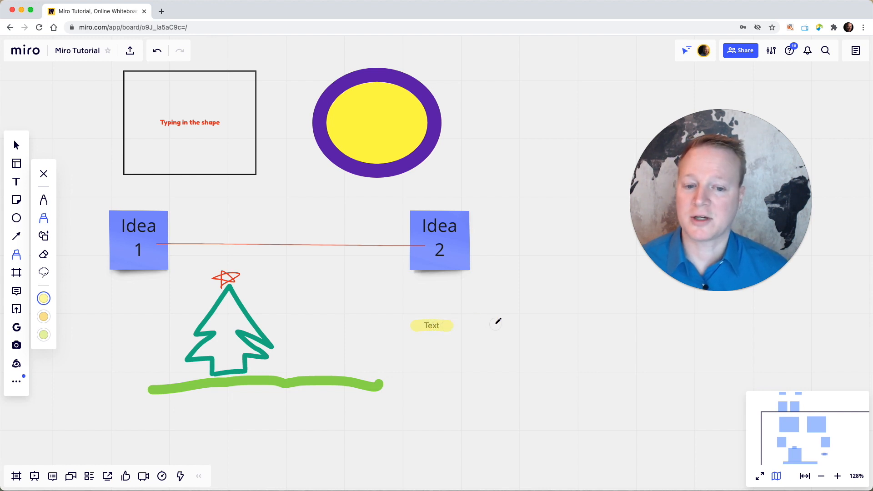
# Draw a purple square below the green ground line using smart drawing
pyautogui.click(44, 236)
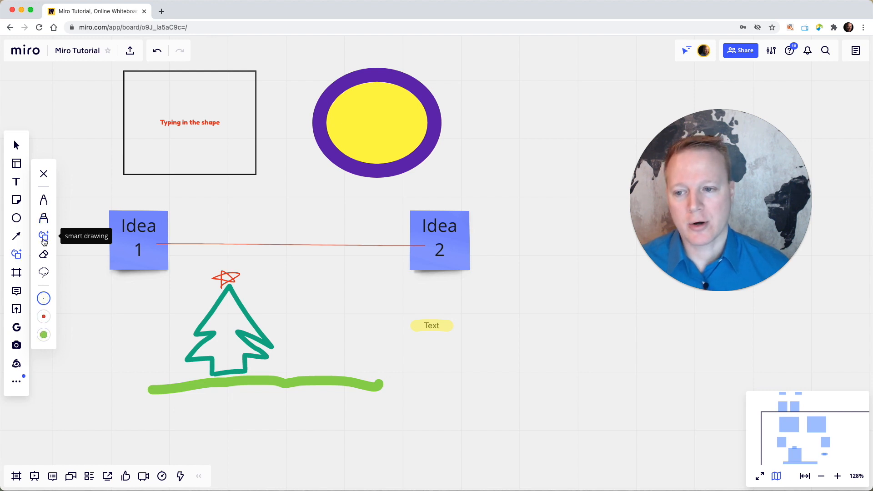
pyautogui.click(44, 317)
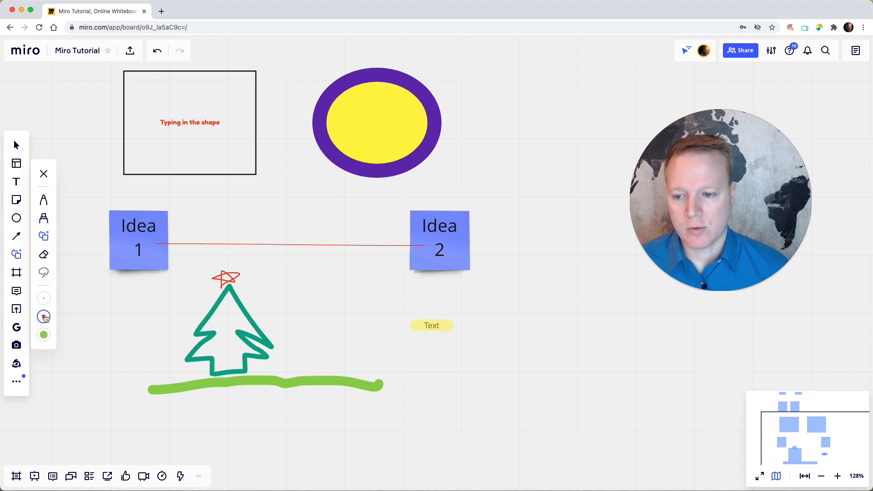
pyautogui.click(46, 317)
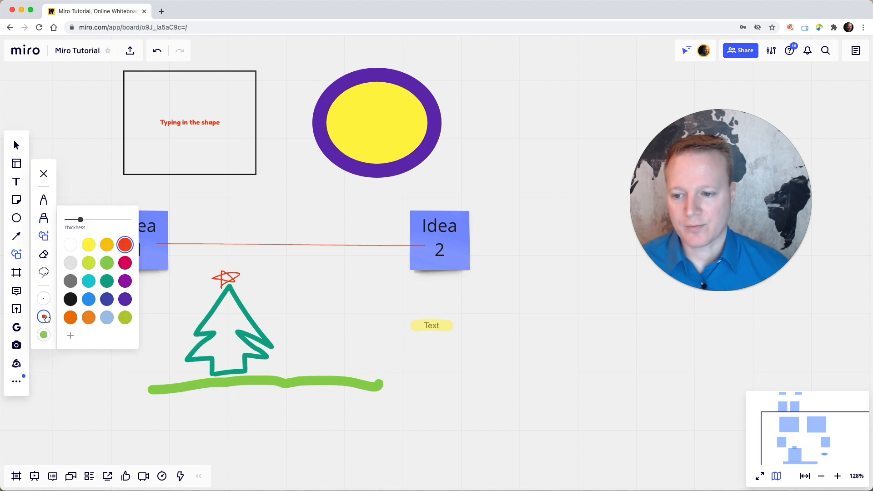
pyautogui.click(126, 283)
pyautogui.scroll(-5, 178, 365)
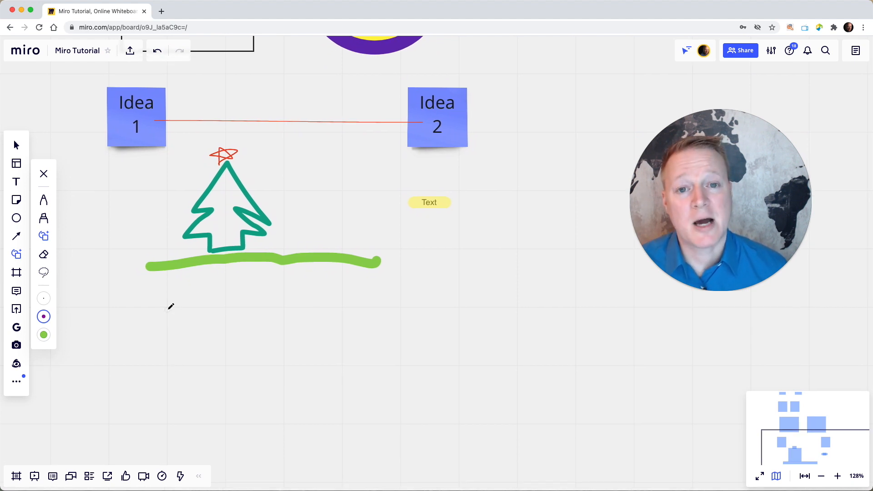
pyautogui.moveTo(167, 310)
pyautogui.mouseDown()
pyautogui.moveTo(163, 381)
pyautogui.moveTo(239, 382)
pyautogui.moveTo(242, 309)
pyautogui.moveTo(168, 310)
pyautogui.mouseUp()
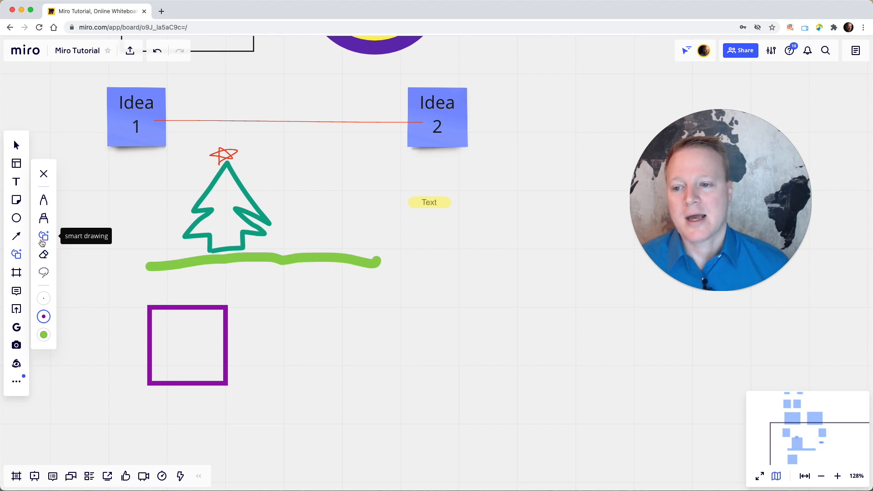
# Handwrite the word "Draw" with the thick green pen to the right of the purple square
pyautogui.click(43, 202)
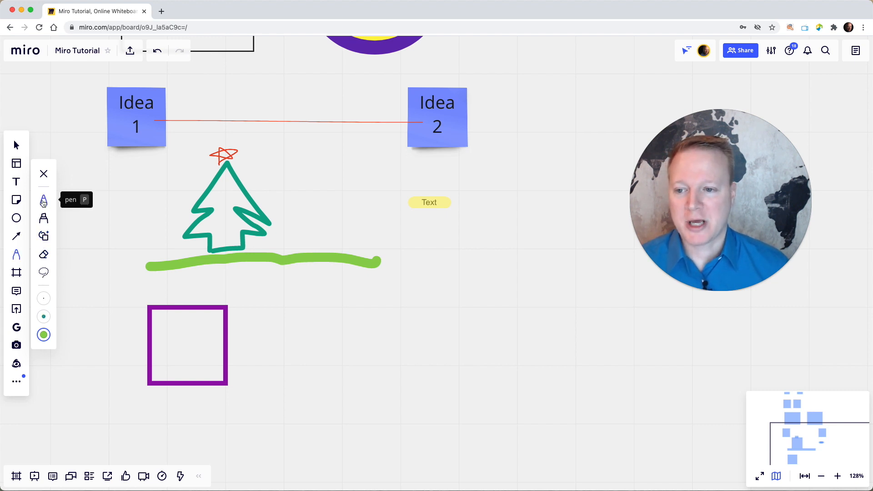
pyautogui.moveTo(346, 307); pyautogui.dragTo(345, 377)
pyautogui.moveTo(371, 380); pyautogui.dragTo(346, 394)
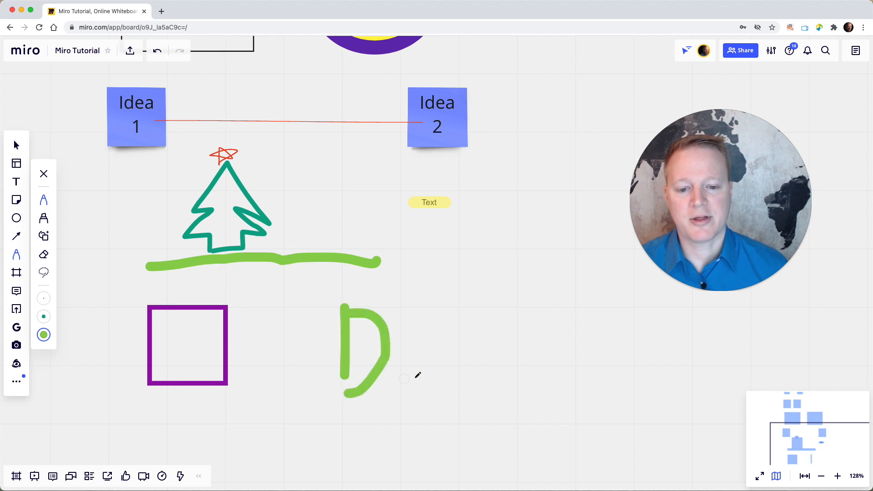
pyautogui.moveTo(412, 361)
pyautogui.mouseDown()
pyautogui.moveTo(412, 396)
pyautogui.moveTo(435, 355)
pyautogui.moveTo(493, 388)
pyautogui.moveTo(511, 363)
pyautogui.moveTo(528, 388)
pyautogui.moveTo(554, 386)
pyautogui.moveTo(564, 362)
pyautogui.mouseUp()
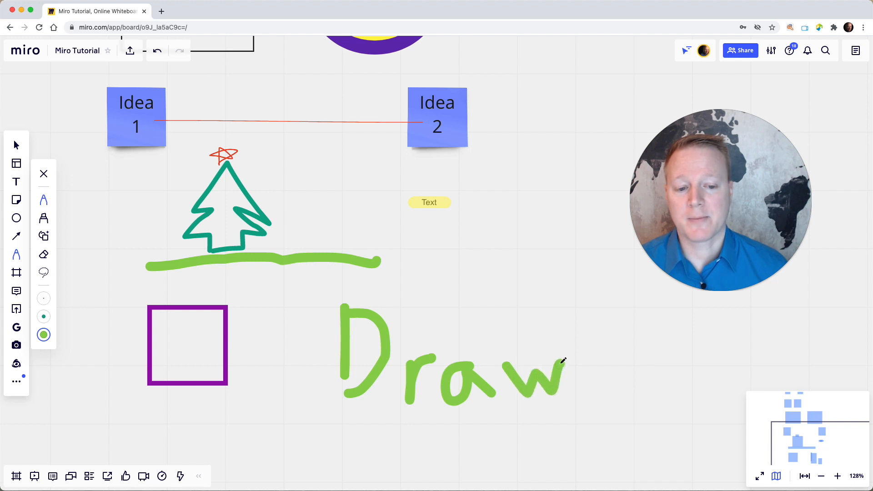
# Erase the letters r, a and w from the handwritten word "Draw"
pyautogui.click(44, 256)
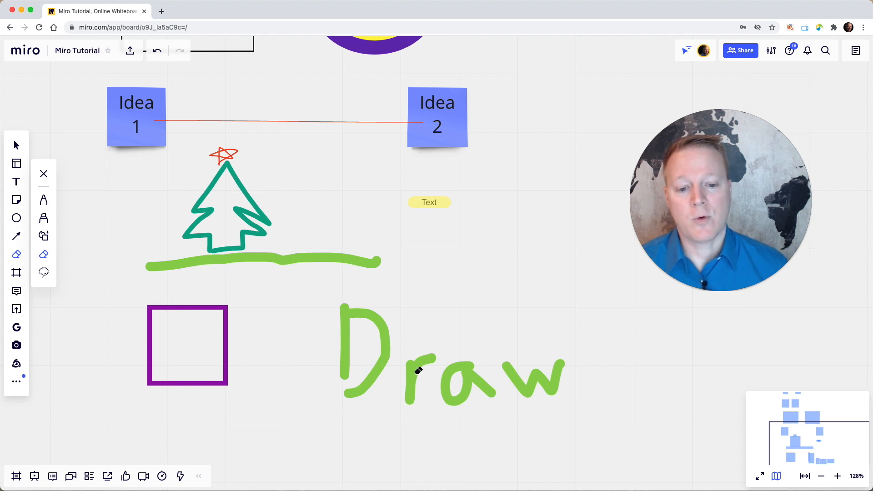
pyautogui.moveTo(413, 363); pyautogui.dragTo(414, 387)
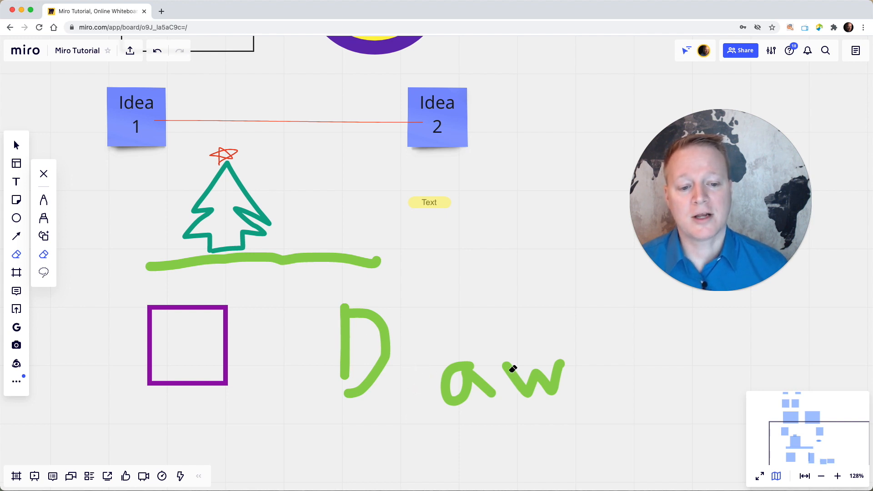
pyautogui.moveTo(478, 357); pyautogui.dragTo(456, 394)
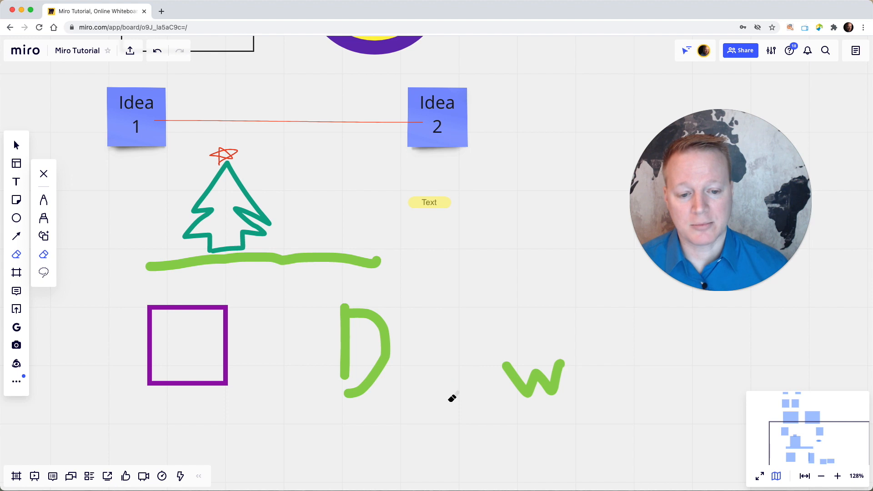
pyautogui.moveTo(505, 363); pyautogui.dragTo(522, 374)
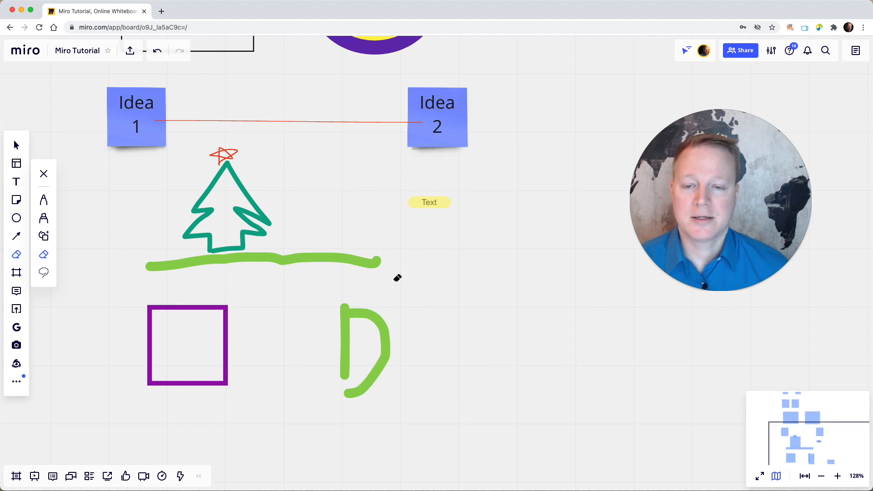
# Undo the letter erasures and all the pen strokes of the handwritten word "Draw"
pyautogui.click(157, 53)
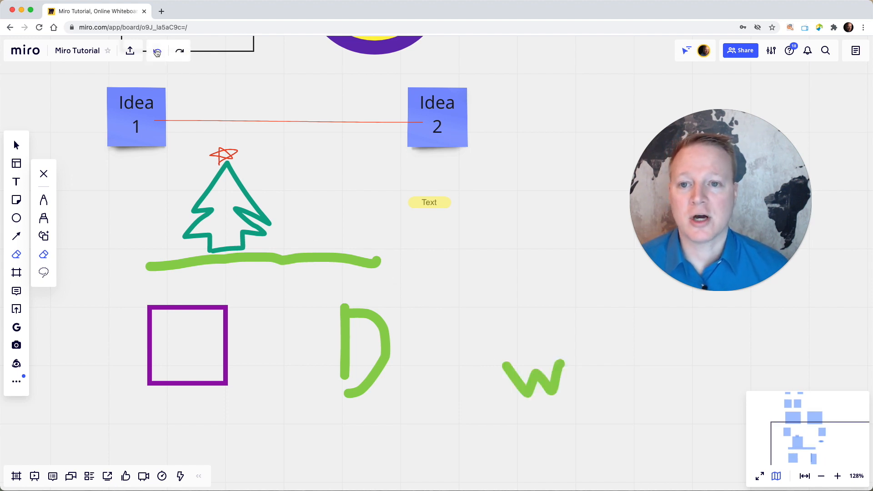
pyautogui.click(156, 52)
pyautogui.click(157, 53)
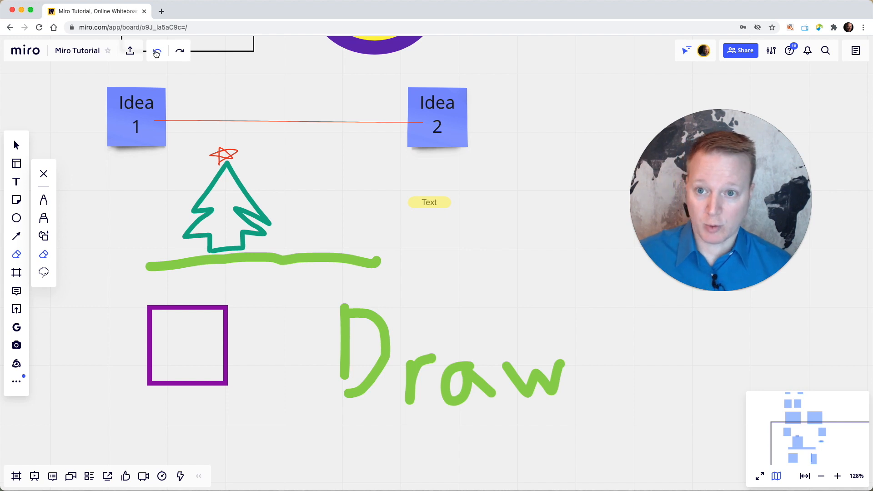
pyautogui.click(157, 53)
pyautogui.click(156, 53)
pyautogui.click(157, 53)
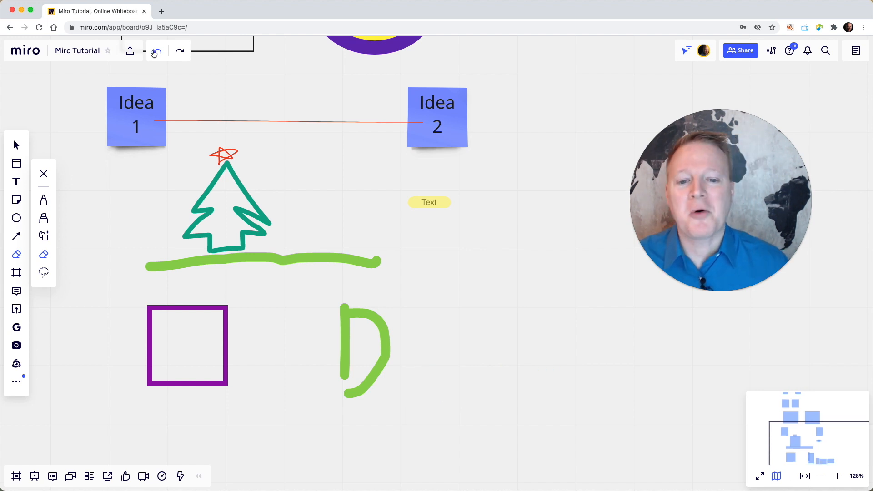
pyautogui.click(155, 54)
pyautogui.click(155, 53)
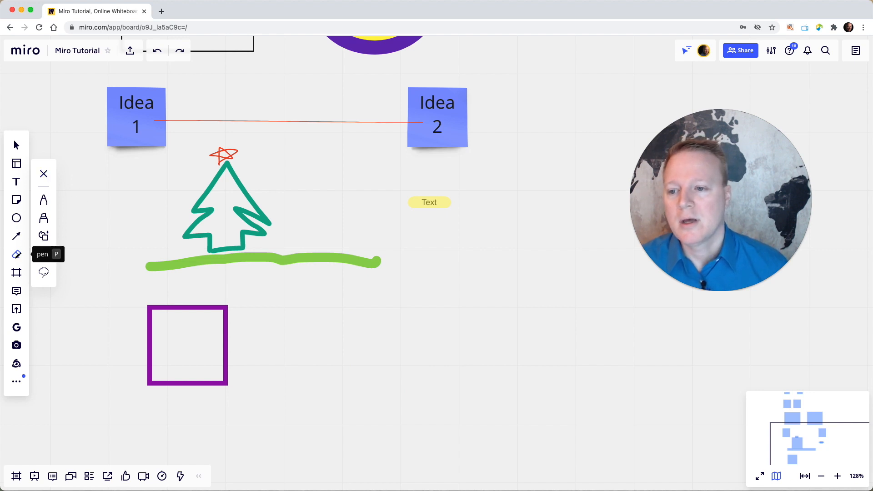
# Lasso-select the highlighted text together with nearby objects, view the selection's object types, and clear the selection
pyautogui.click(43, 200)
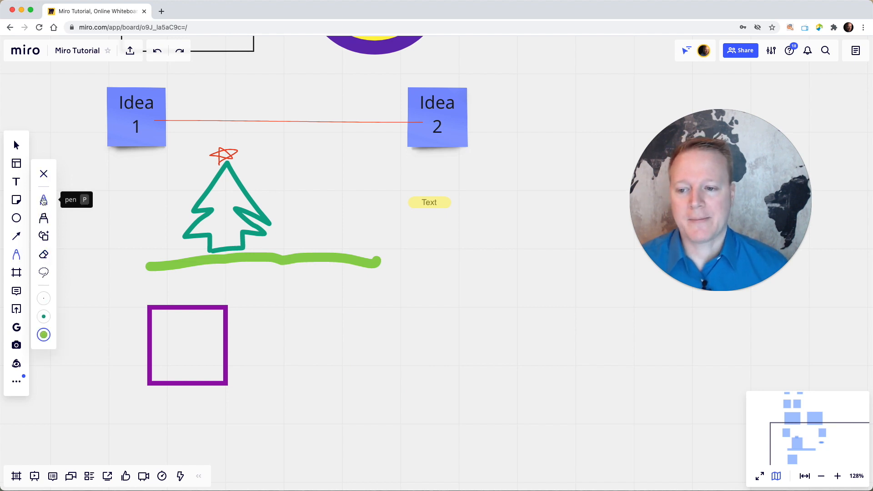
pyautogui.click(45, 272)
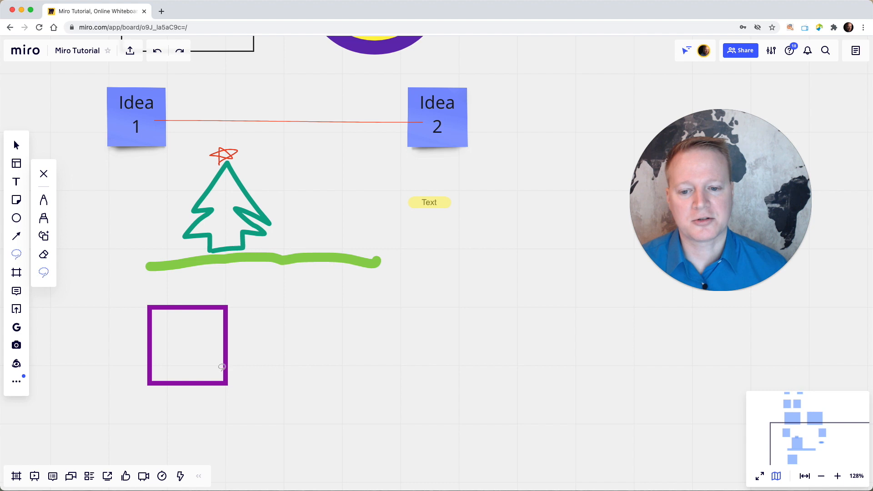
pyautogui.moveTo(458, 175)
pyautogui.mouseDown()
pyautogui.moveTo(407, 188)
pyautogui.moveTo(405, 216)
pyautogui.moveTo(433, 237)
pyautogui.moveTo(436, 273)
pyautogui.moveTo(415, 305)
pyautogui.mouseUp()
pyautogui.moveTo(341, 316)
pyautogui.mouseDown()
pyautogui.moveTo(285, 297)
pyautogui.moveTo(151, 296)
pyautogui.moveTo(129, 304)
pyautogui.moveTo(119, 383)
pyautogui.moveTo(190, 401)
pyautogui.moveTo(369, 366)
pyautogui.moveTo(416, 341)
pyautogui.moveTo(488, 232)
pyautogui.mouseUp()
pyautogui.moveTo(470, 194); pyautogui.dragTo(454, 173)
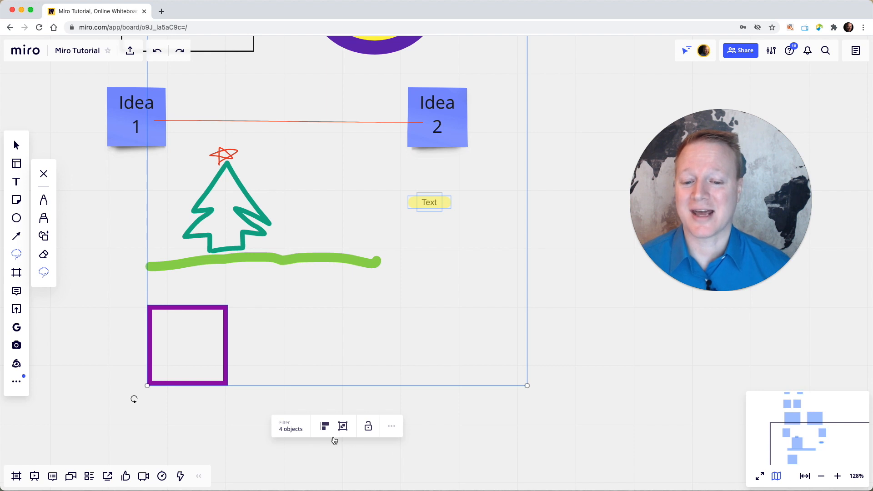
pyautogui.click(294, 430)
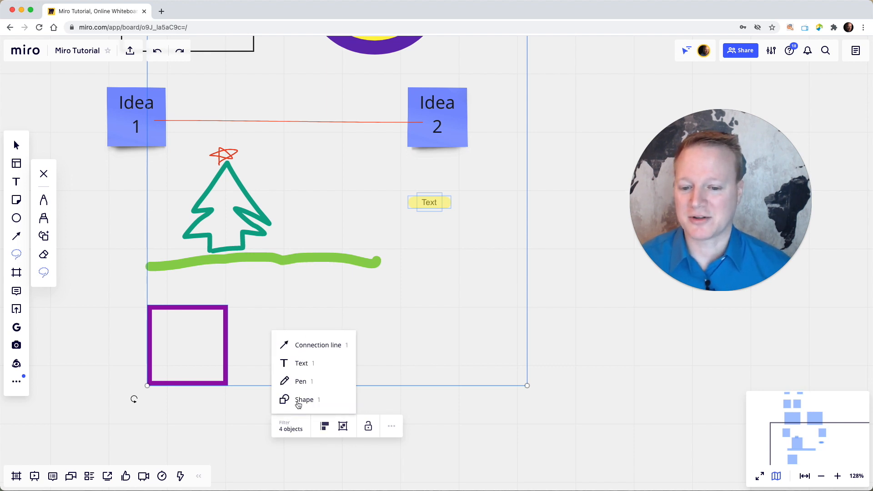
pyautogui.click(212, 400)
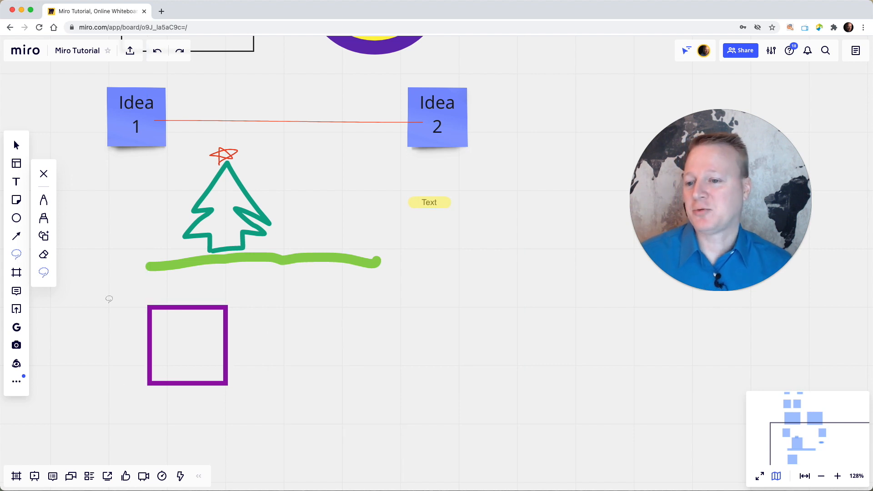
pyautogui.click(43, 175)
pyautogui.click(14, 253)
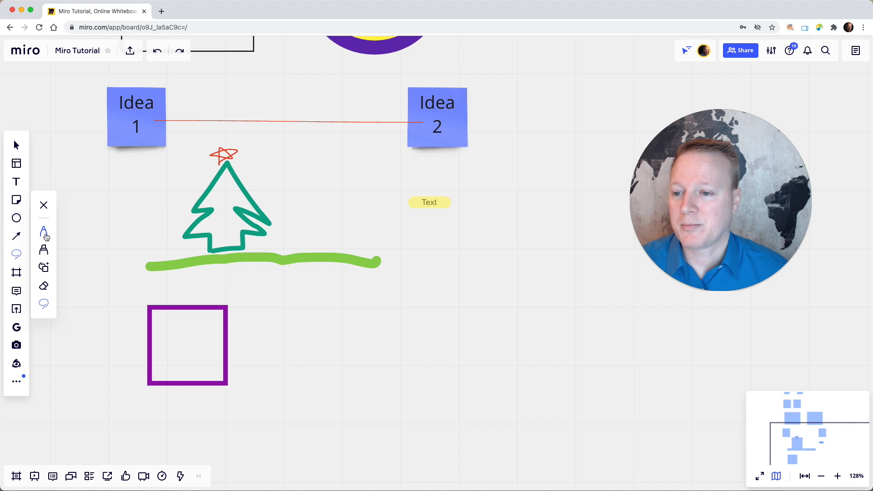
pyautogui.click(44, 173)
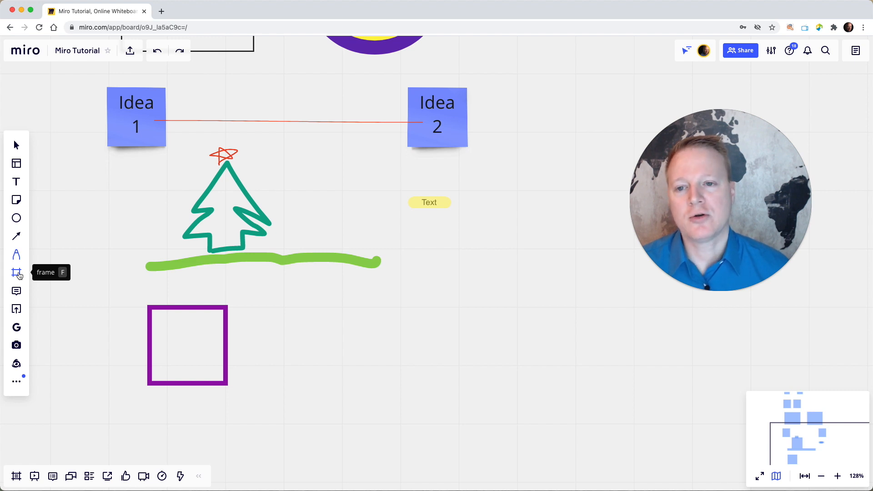
# Add a custom frame and fit it around the two "Type text" boxes at the top of the board
pyautogui.scroll(6, 78, 279)
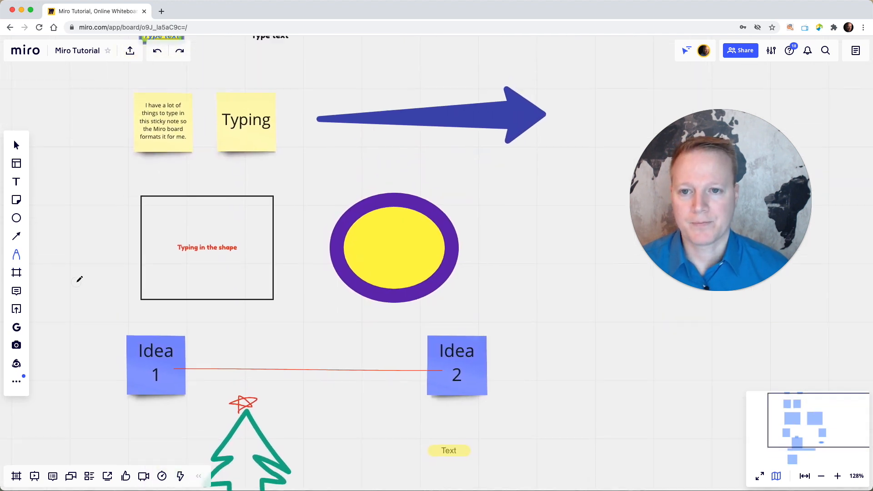
pyautogui.scroll(3, 78, 279)
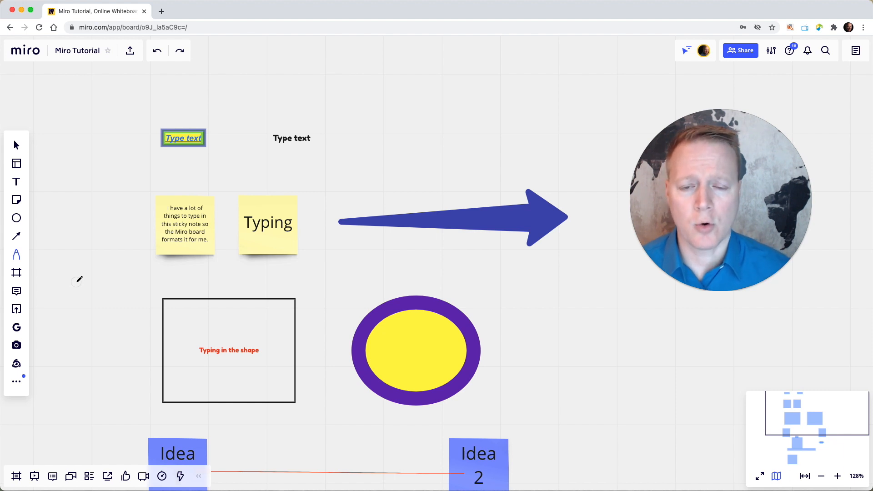
pyautogui.click(18, 272)
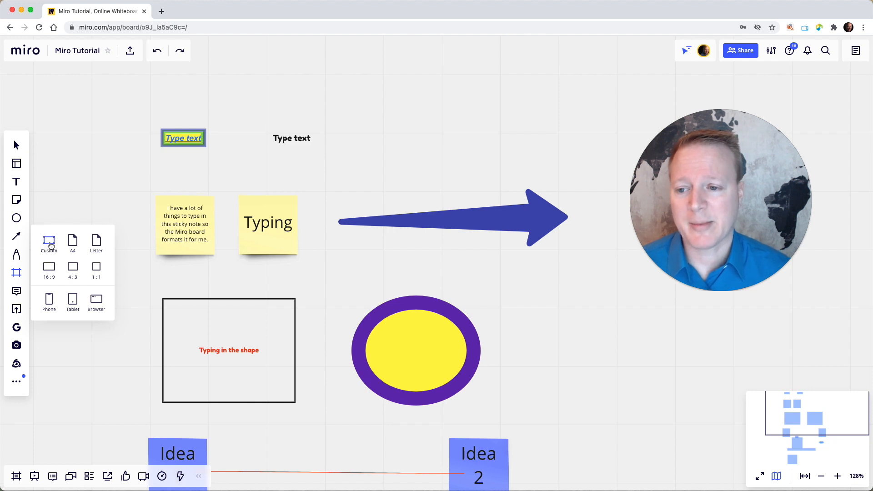
pyautogui.click(49, 241)
pyautogui.moveTo(304, 178); pyautogui.dragTo(232, 143)
pyautogui.moveTo(583, 343); pyautogui.dragTo(337, 173)
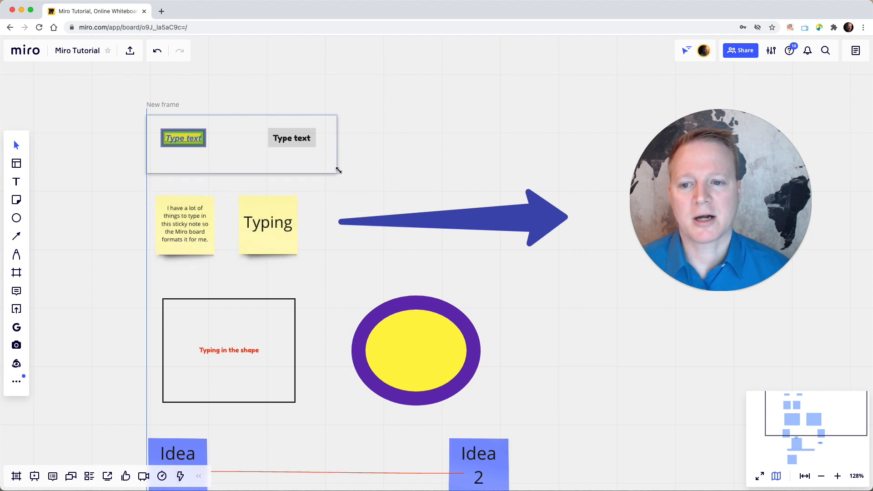
# Rename the frame around the two text boxes to "Text boxes"
pyautogui.doubleClick(161, 105)
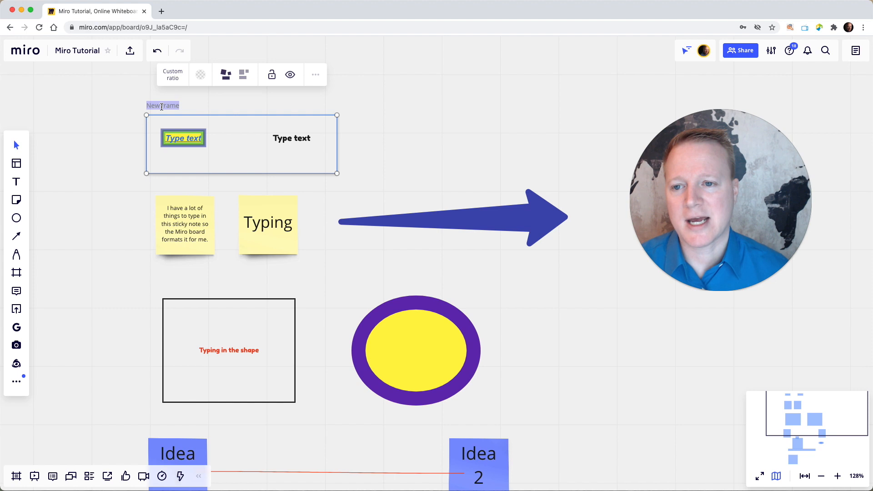
pyautogui.write('Text boxes')
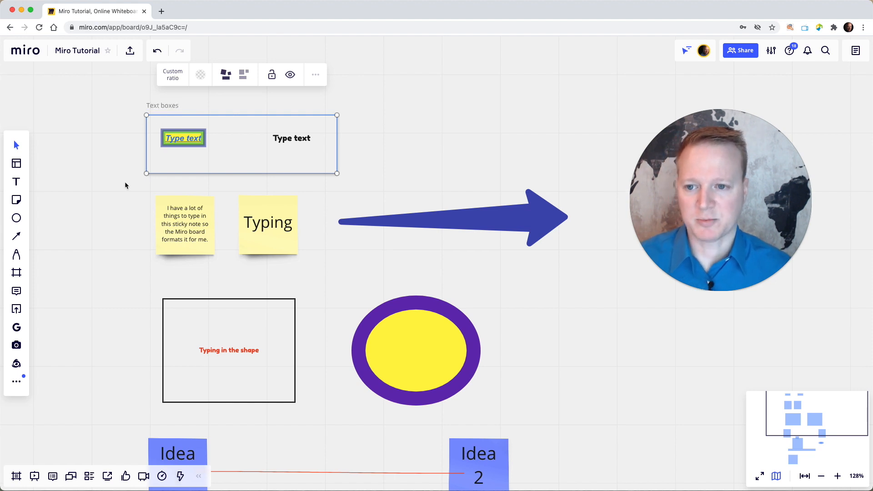
pyautogui.click(125, 184)
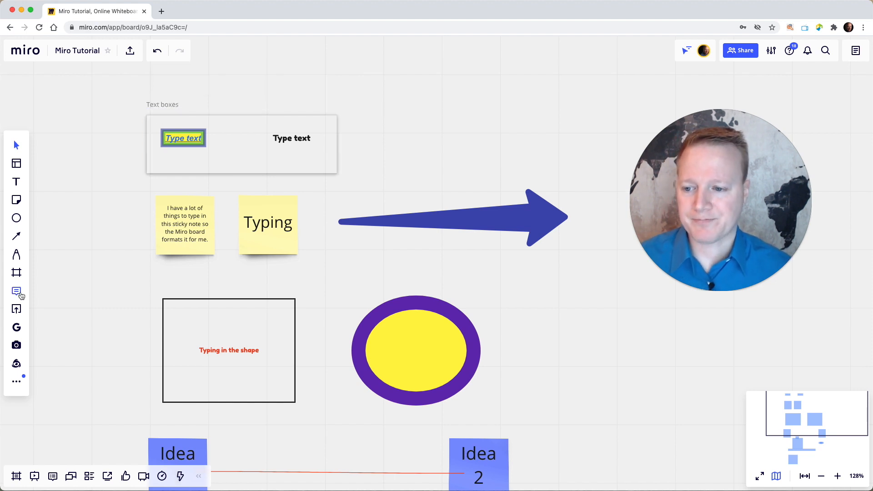
# Add a second custom frame around the yellow sticky notes and blue arrow and name it "Stickies and arrow"
pyautogui.click(16, 272)
pyautogui.click(49, 242)
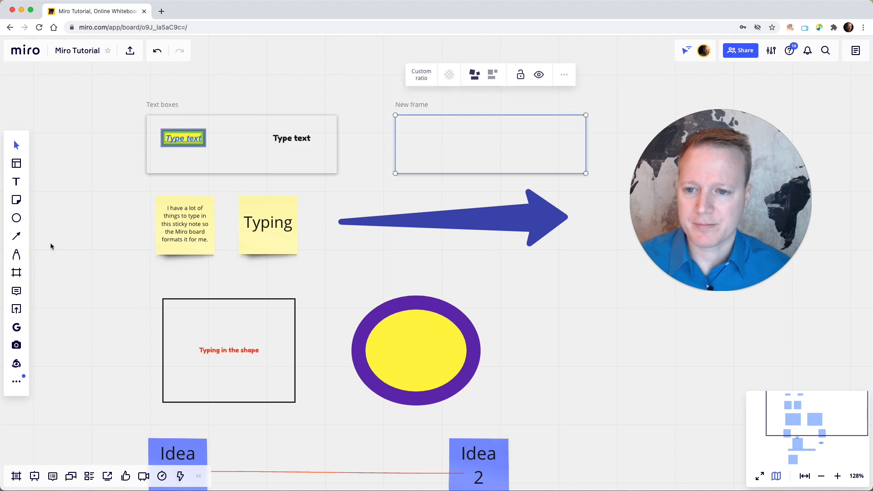
pyautogui.moveTo(408, 150); pyautogui.dragTo(155, 244)
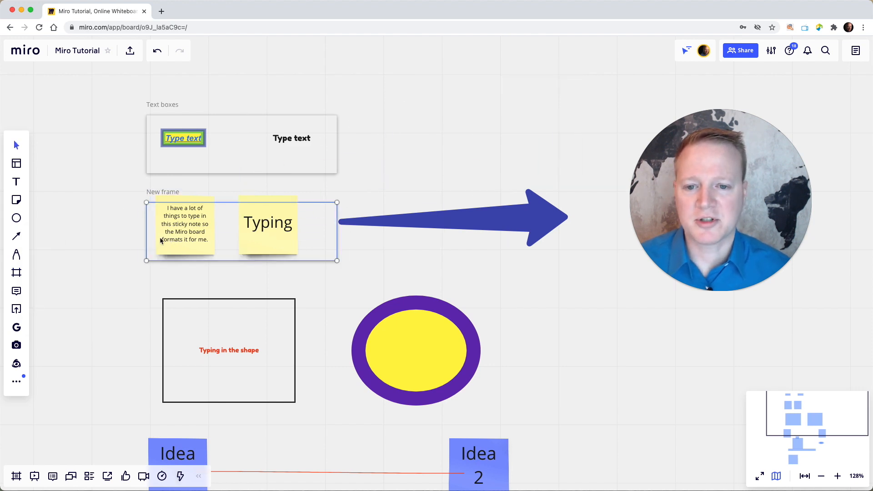
pyautogui.moveTo(338, 204); pyautogui.dragTo(334, 180)
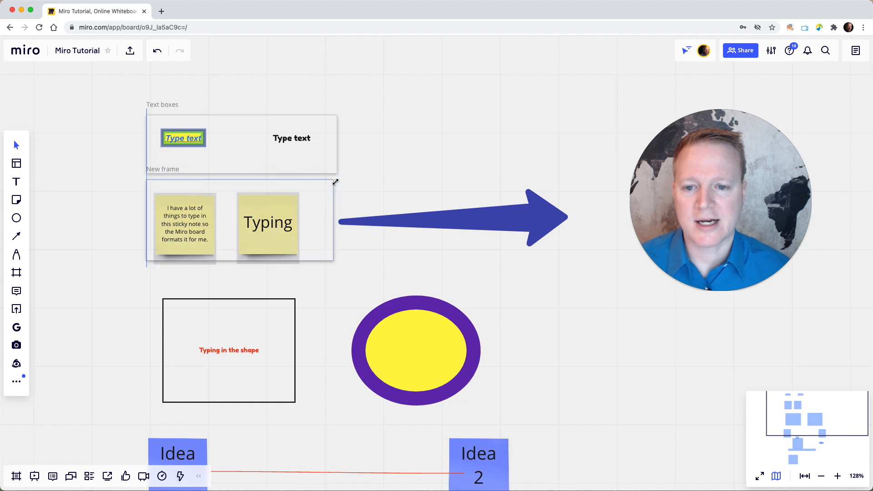
pyautogui.moveTo(334, 261); pyautogui.dragTo(585, 268)
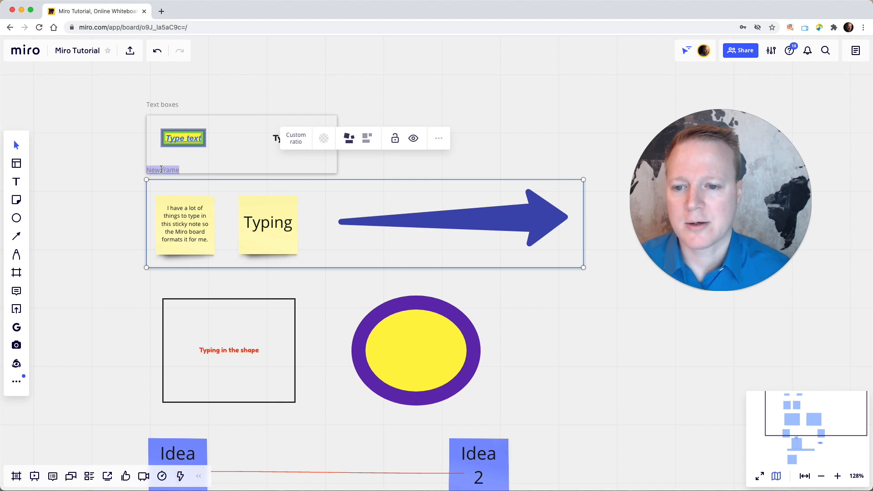
pyautogui.write('Stickies and arrow')
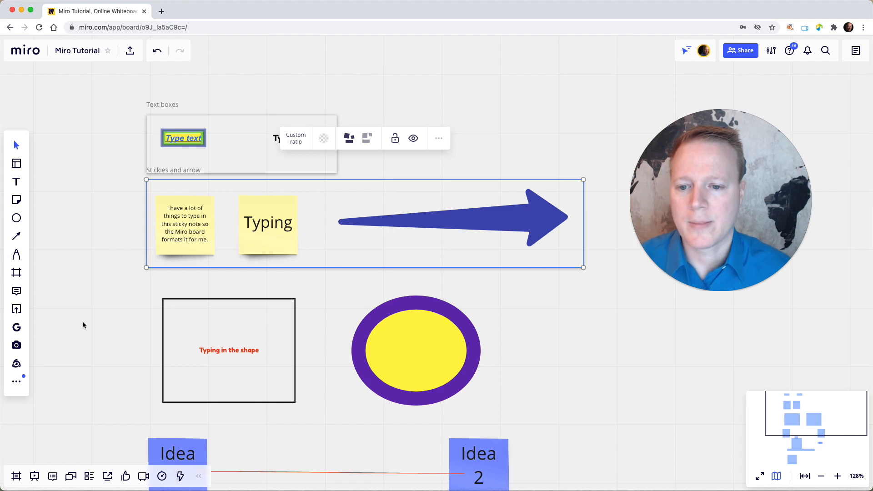
# Open the list of frames, jump to the "Stickies and arrow" and "Text boxes" frames in turn, and close the list
pyautogui.click(83, 321)
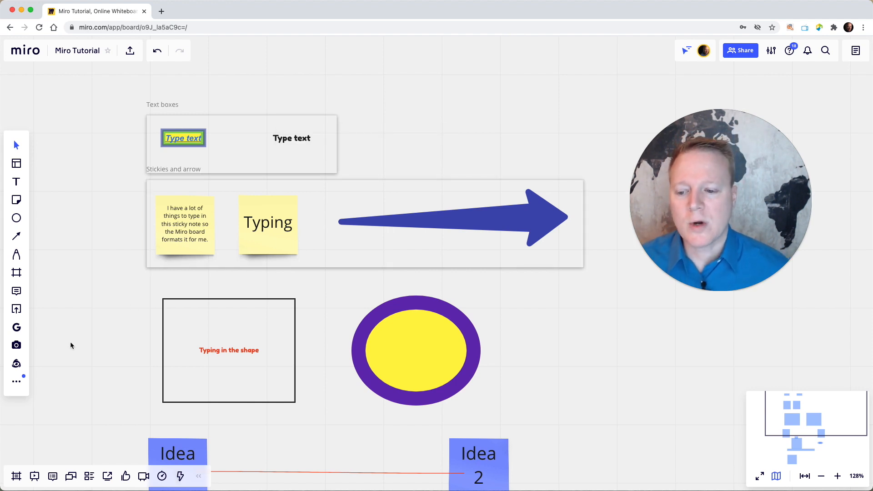
pyautogui.click(17, 475)
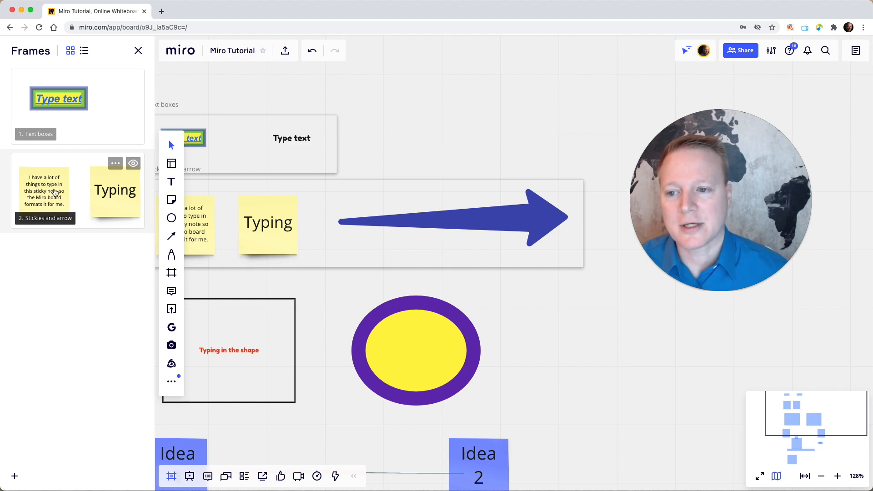
pyautogui.click(55, 193)
pyautogui.click(71, 107)
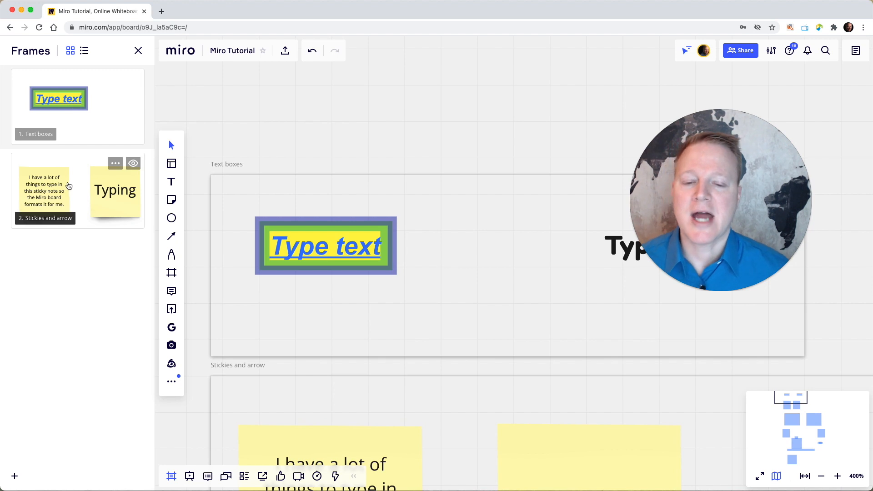
pyautogui.click(68, 185)
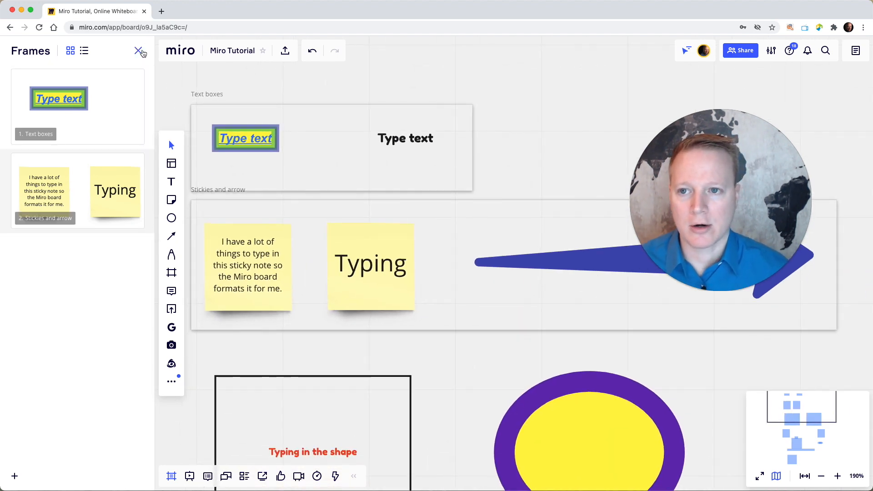
pyautogui.click(139, 51)
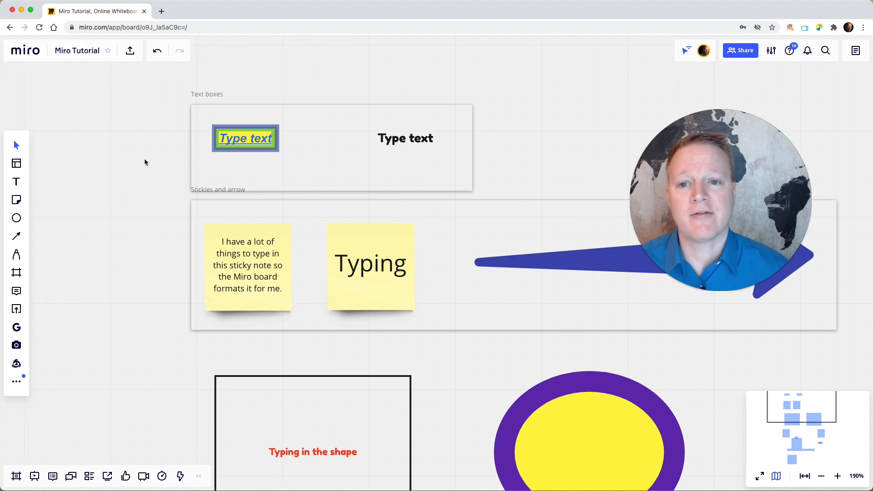
# View the board's export options, look at the PDF quality choices, and cancel the PDF export
pyautogui.hscroll(5, 144, 162)
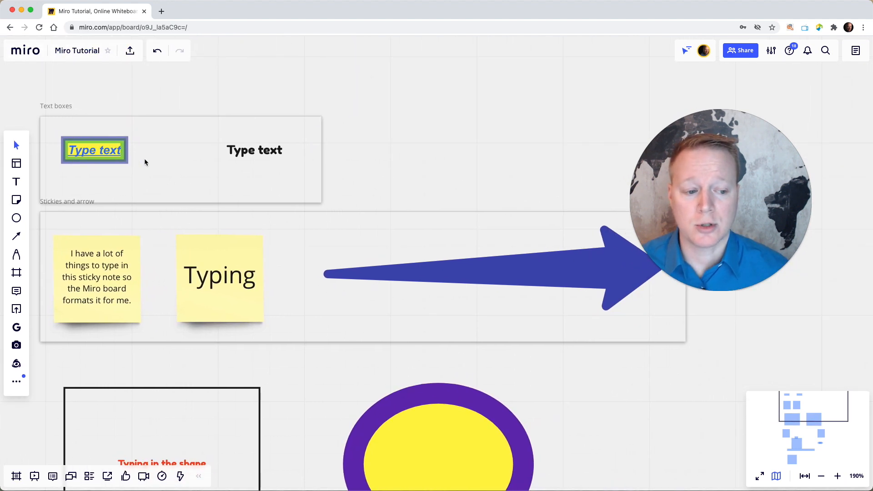
pyautogui.scroll(-5, 144, 163)
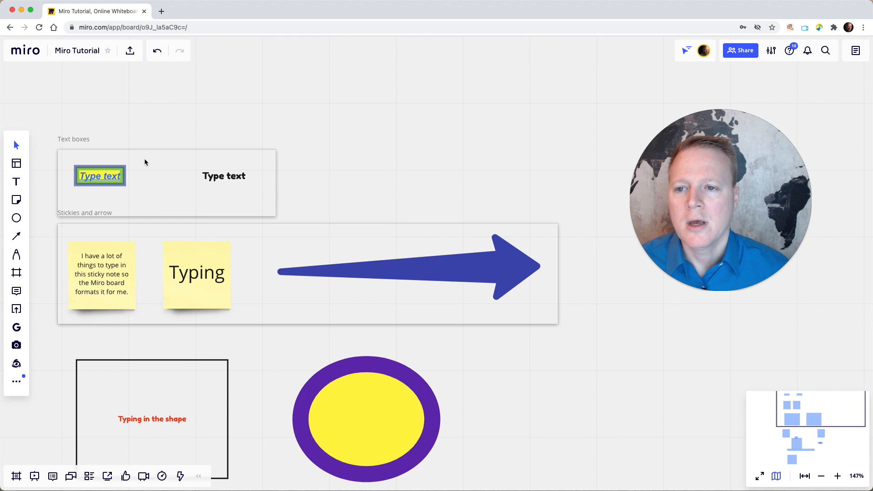
pyautogui.click(131, 51)
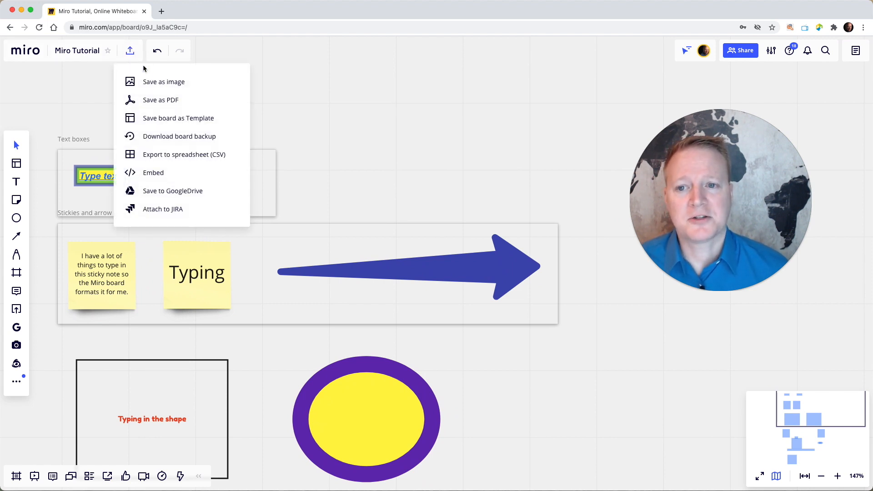
pyautogui.click(152, 101)
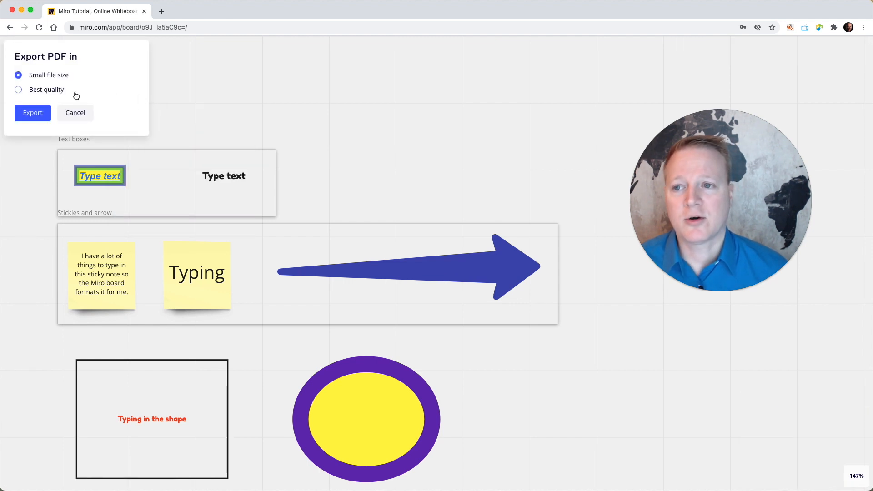
pyautogui.click(85, 113)
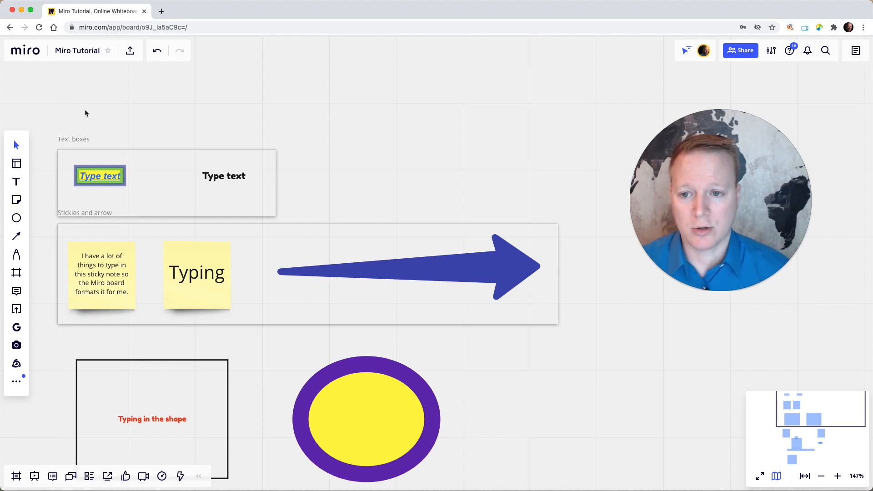
# Present the board's frames, go back to the first frame and forward to the second, and exit the presentation
pyautogui.scroll(-1, 85, 114)
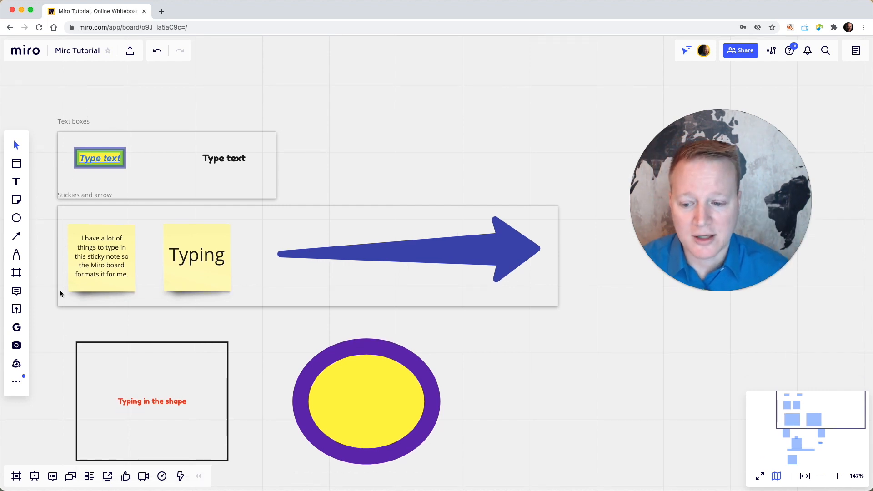
pyautogui.click(34, 476)
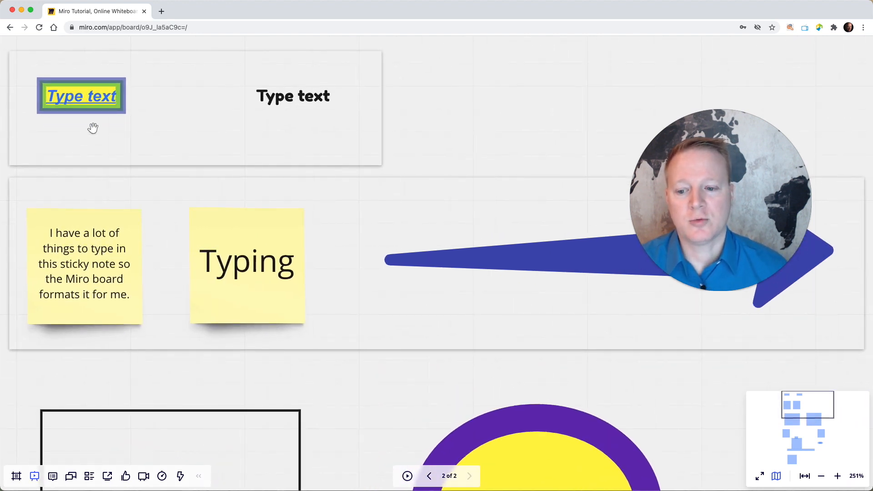
pyautogui.click(430, 477)
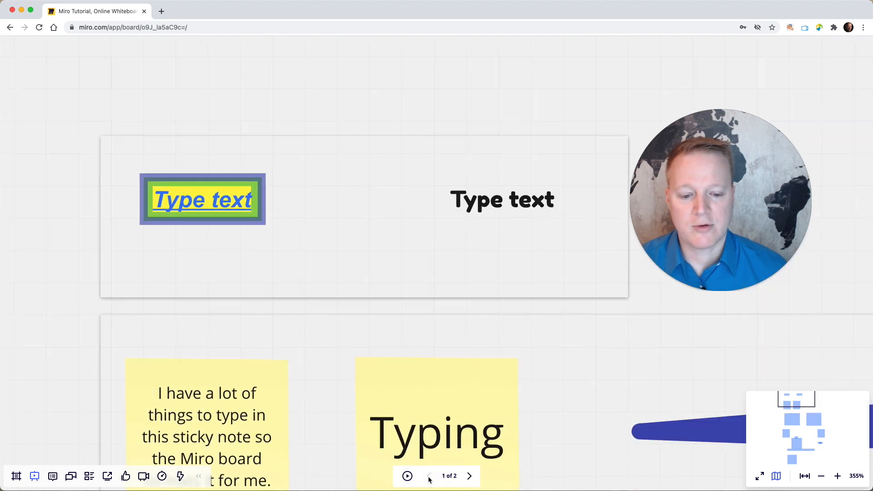
pyautogui.click(470, 477)
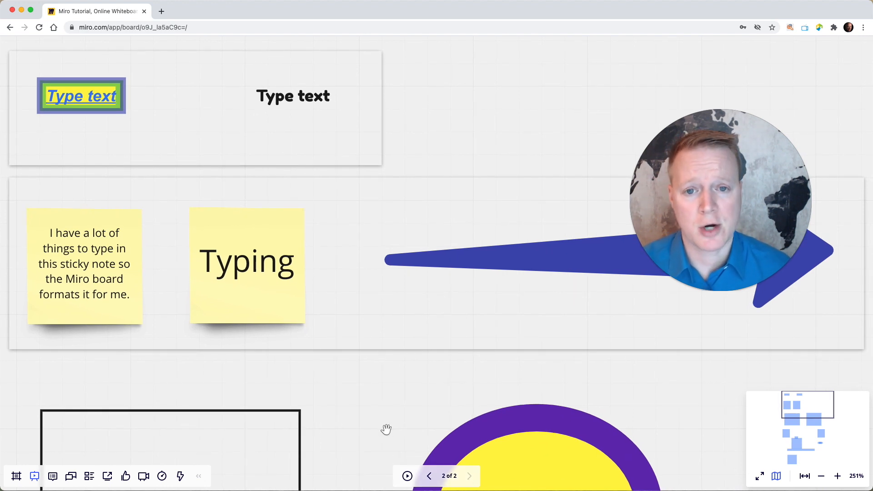
pyautogui.click(35, 476)
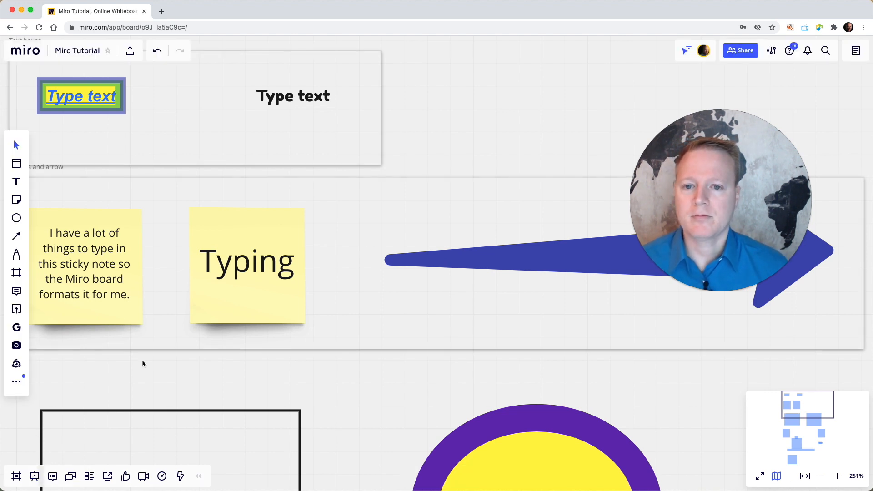
# Post the comment "Nice tree" on the green tree drawing and set the comment's colour to blue
pyautogui.scroll(-5, 142, 360)
pyautogui.scroll(-2, 143, 364)
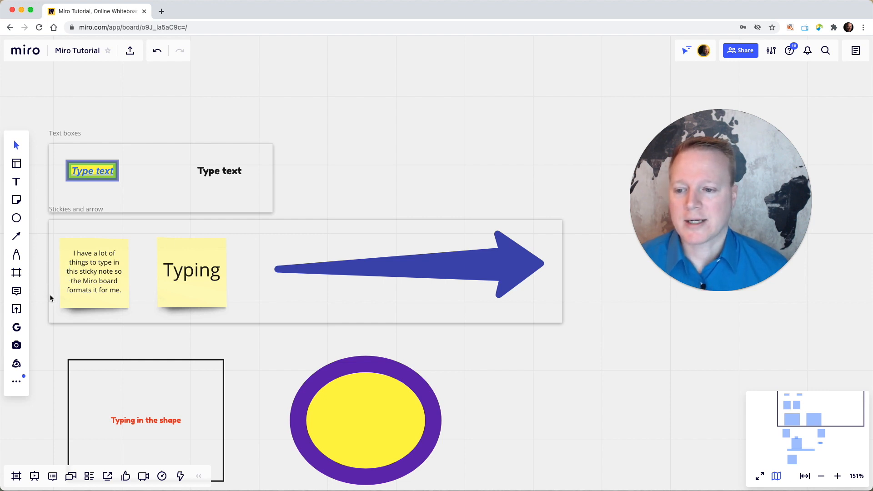
pyautogui.scroll(-5, 50, 295)
pyautogui.scroll(-10, 50, 293)
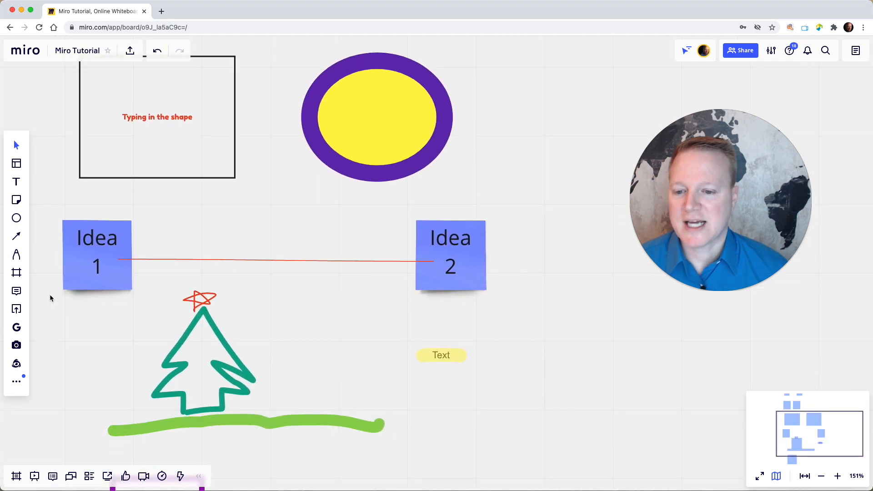
pyautogui.scroll(1, 50, 294)
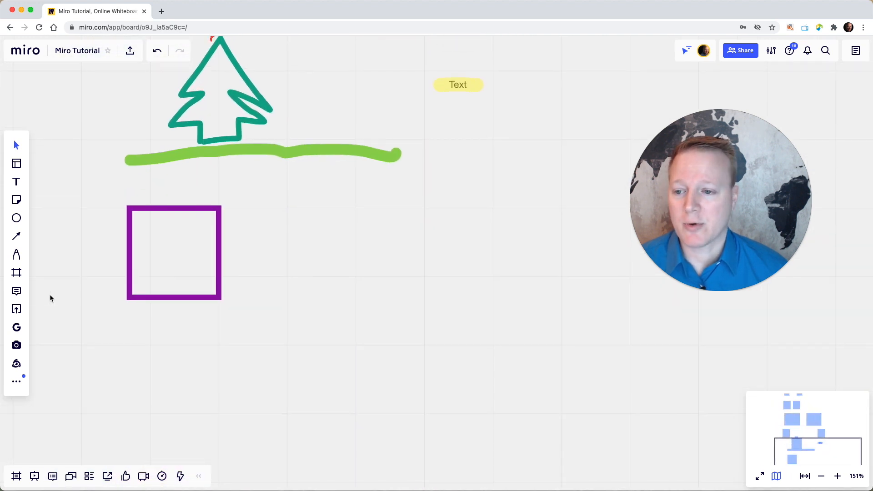
pyautogui.click(17, 292)
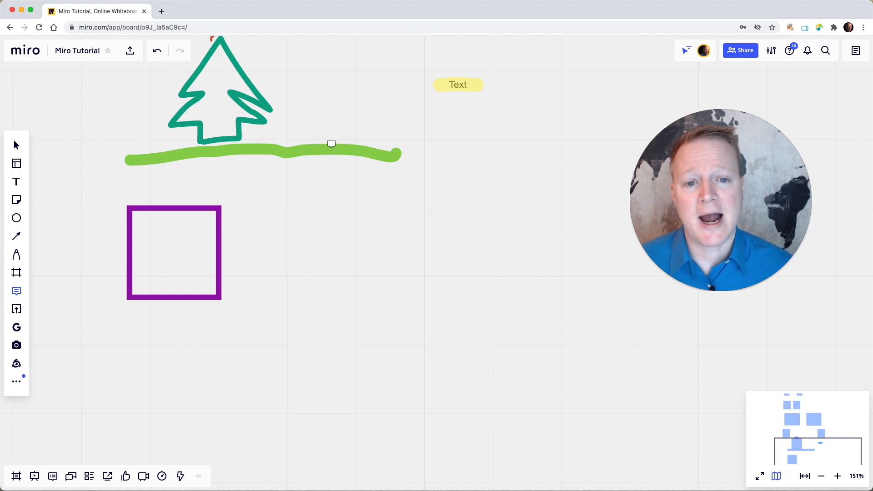
pyautogui.click(252, 105)
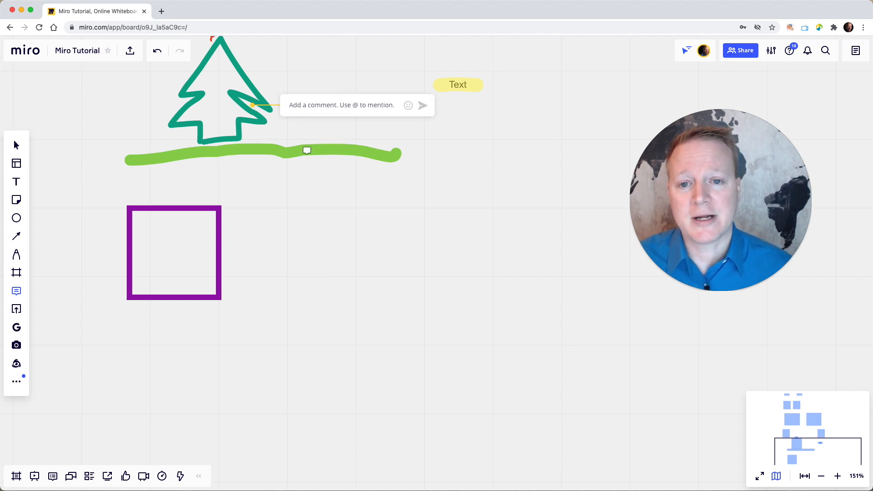
pyautogui.write('Nice tree')
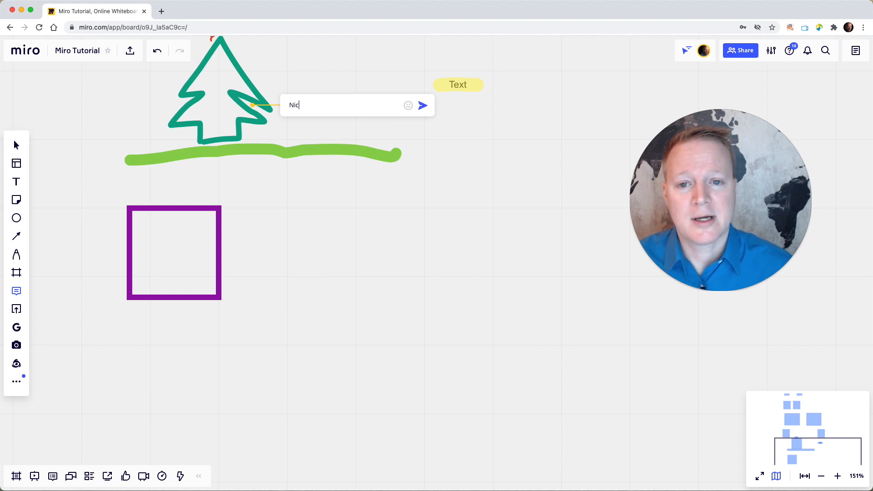
pyautogui.click(423, 105)
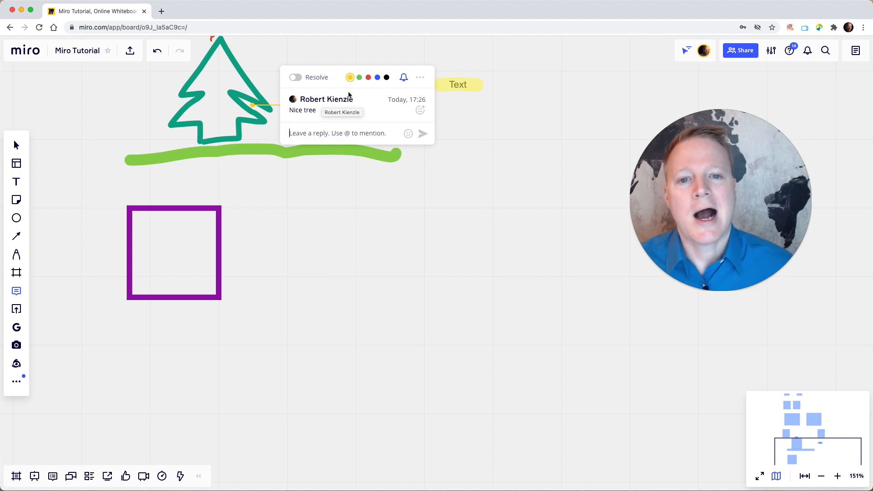
pyautogui.click(378, 78)
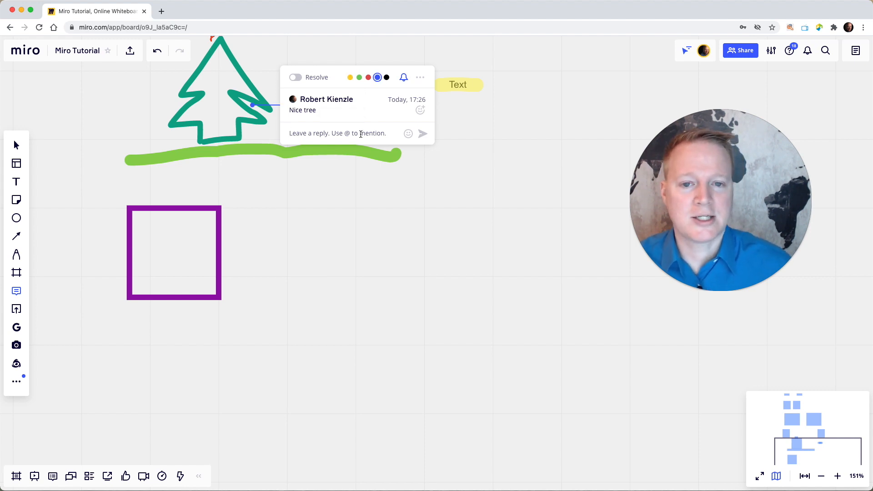
# Reply "Thank you" to the tree comment, mark the thread as resolved, and close it
pyautogui.write('Tah')
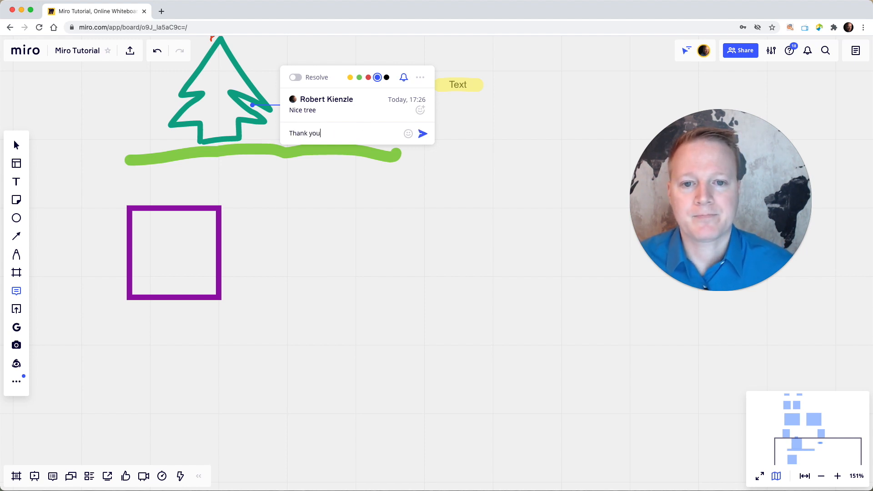
pyautogui.write('nk you')
pyautogui.click(423, 134)
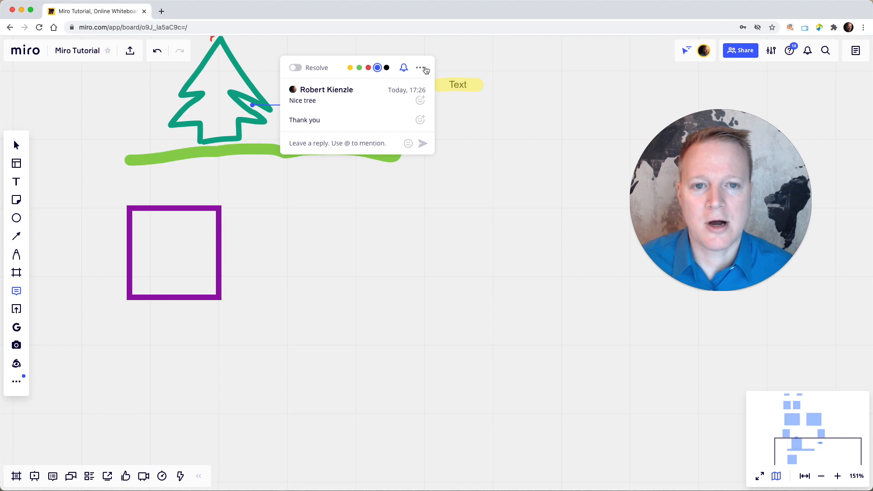
pyautogui.click(298, 73)
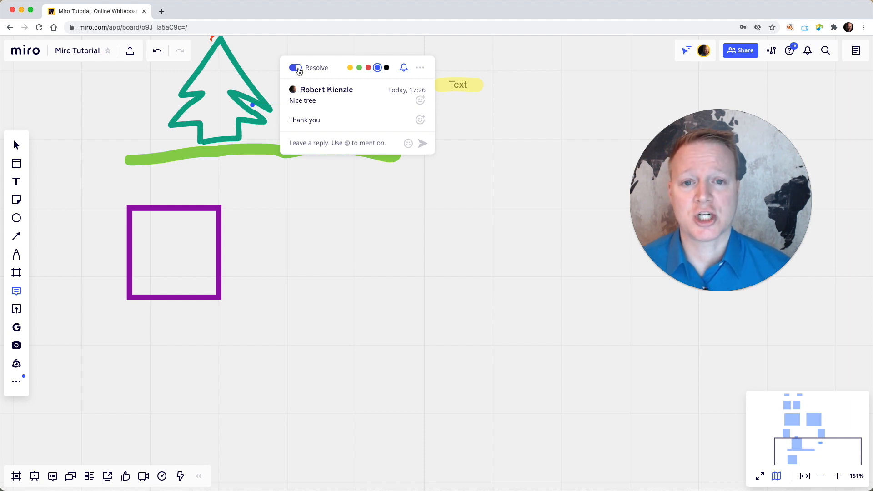
pyautogui.click(298, 280)
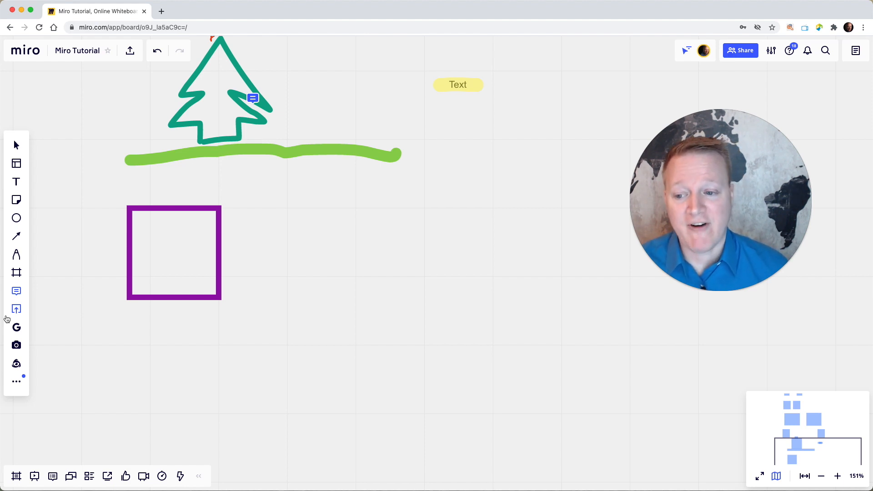
pyautogui.click(16, 291)
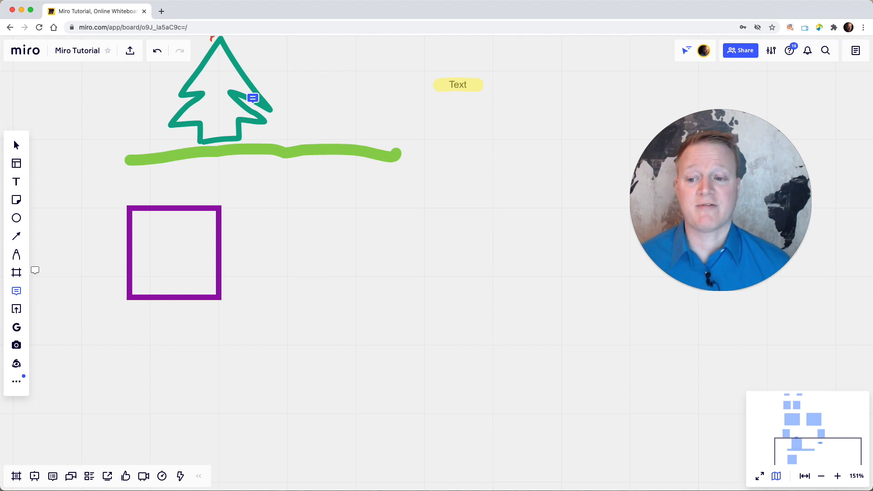
pyautogui.scroll(-2, 35, 273)
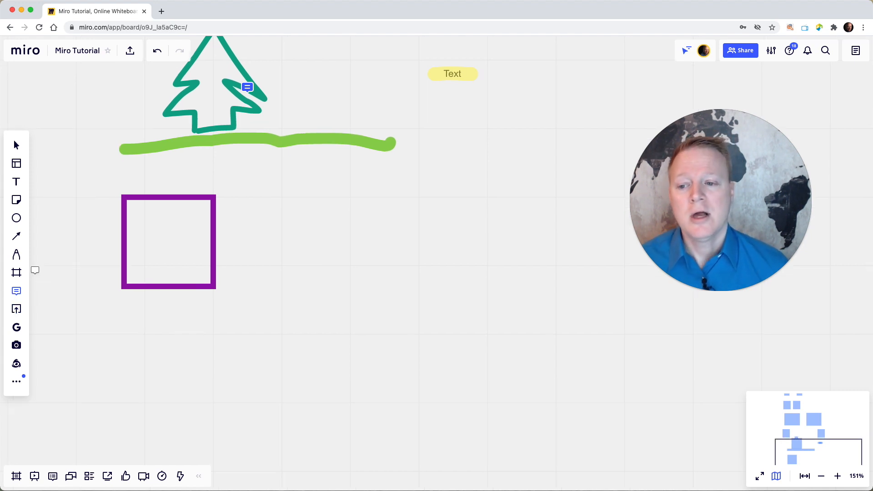
pyautogui.click(324, 306)
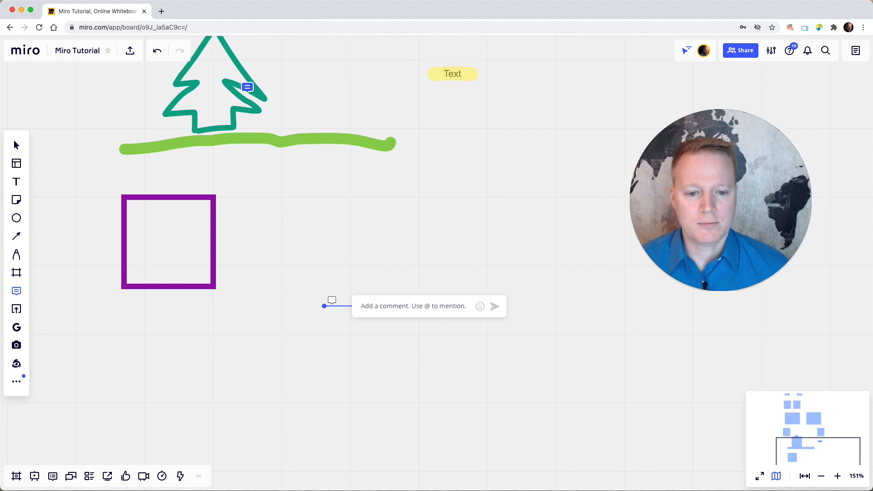
pyautogui.press('Escape')
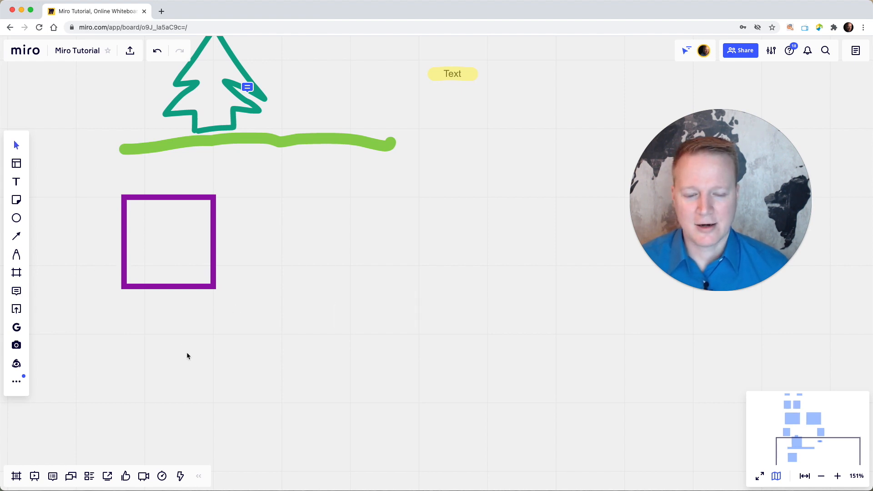
# View the available upload sources, and add the yellow and navy logo image from the computer to the board
pyautogui.click(17, 310)
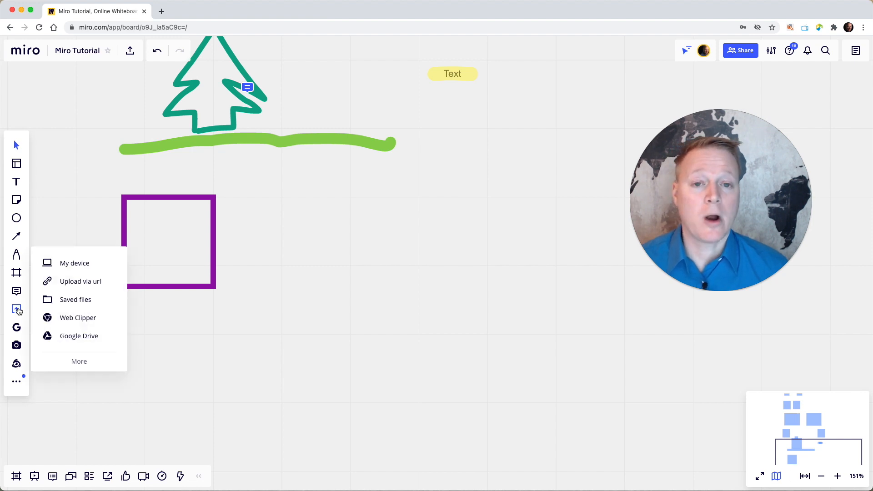
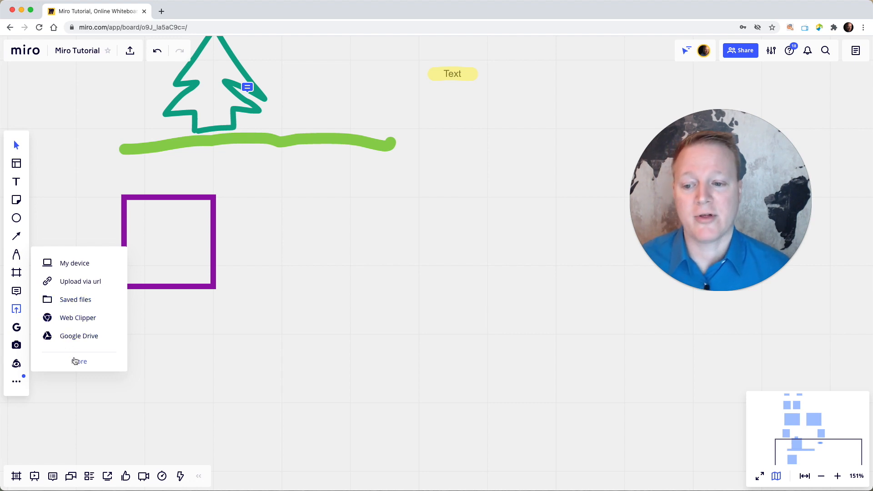
pyautogui.click(209, 338)
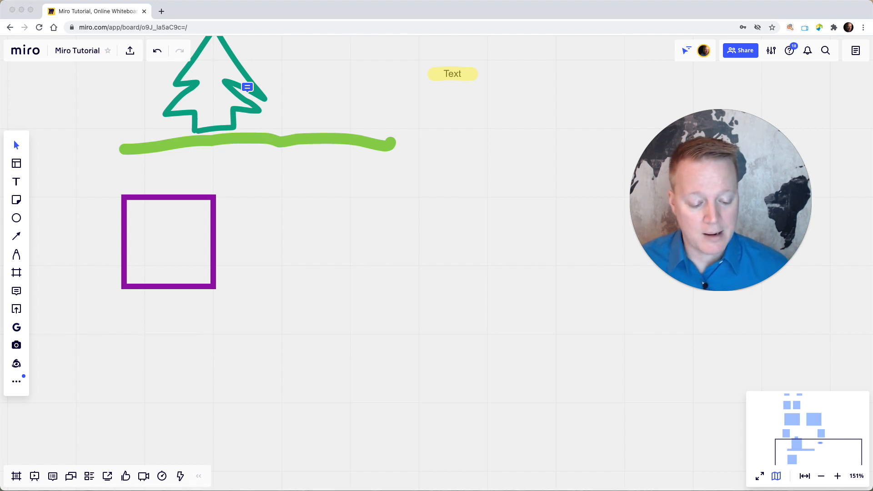
pyautogui.moveTo(0, 195); pyautogui.dragTo(351, 244)
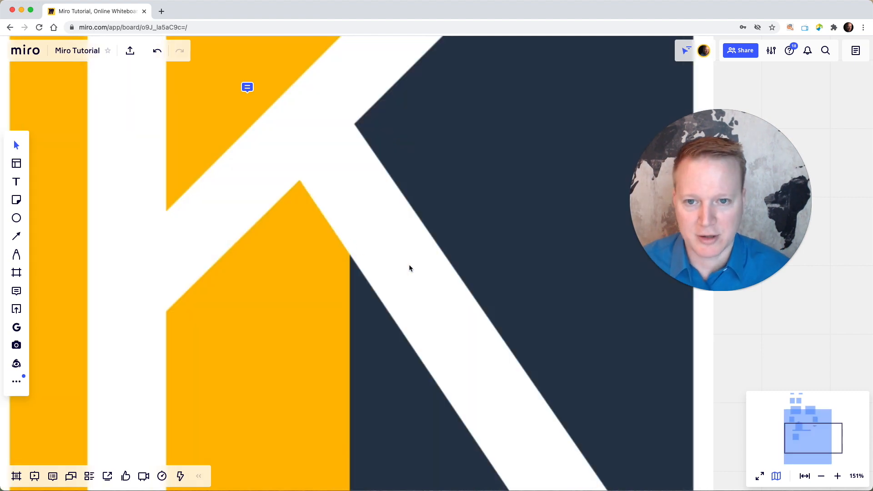
# Scale down the oversized Knowmium logo and position it beside the purple square, under the green line
pyautogui.click(584, 336)
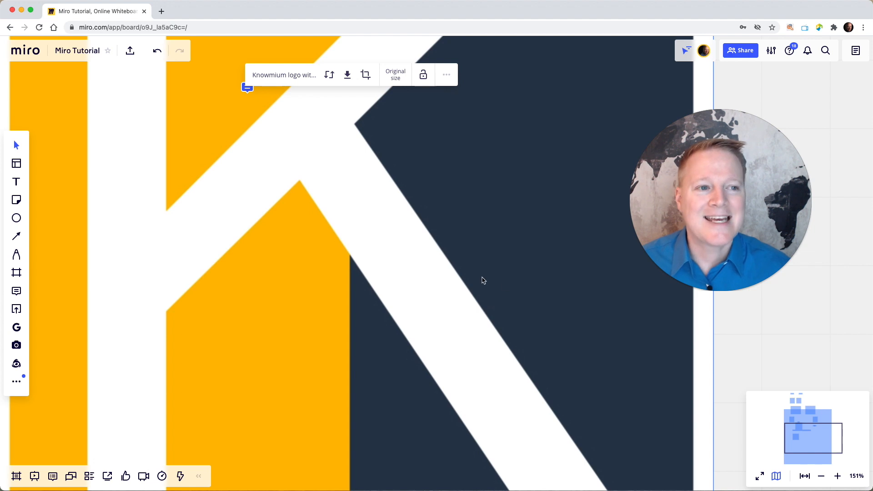
pyautogui.scroll(10, 486, 279)
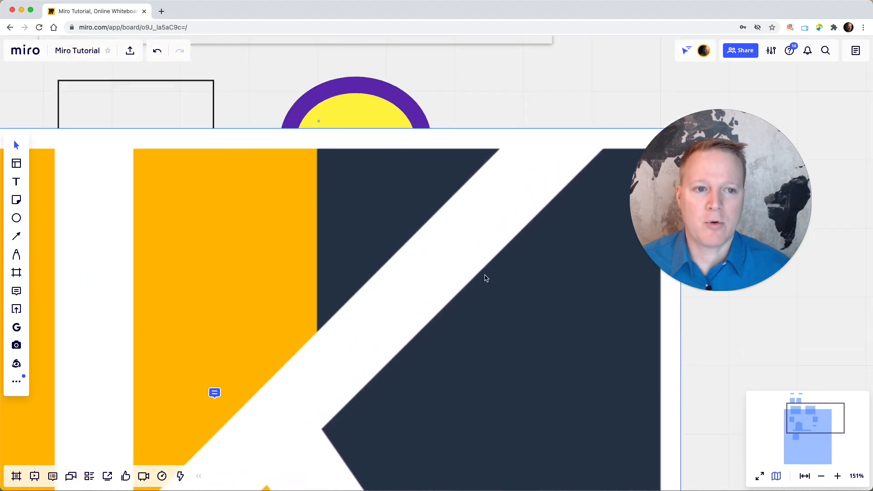
pyautogui.hscroll(4, 486, 278)
pyautogui.moveTo(589, 124); pyautogui.dragTo(302, 437)
pyautogui.scroll(-4, 288, 288)
pyautogui.scroll(-8, 288, 289)
pyautogui.hscroll(-5, 214, 287)
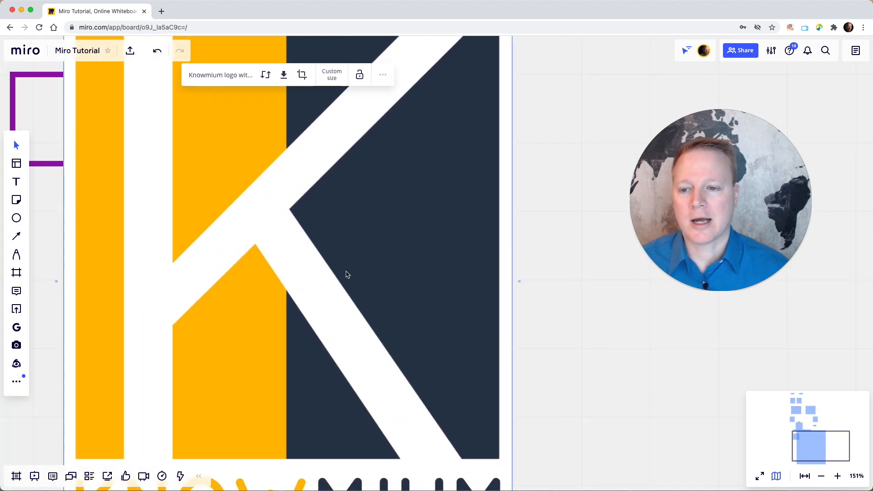
pyautogui.moveTo(96, 68); pyautogui.dragTo(316, 204)
pyautogui.moveTo(339, 292); pyautogui.dragTo(225, 105)
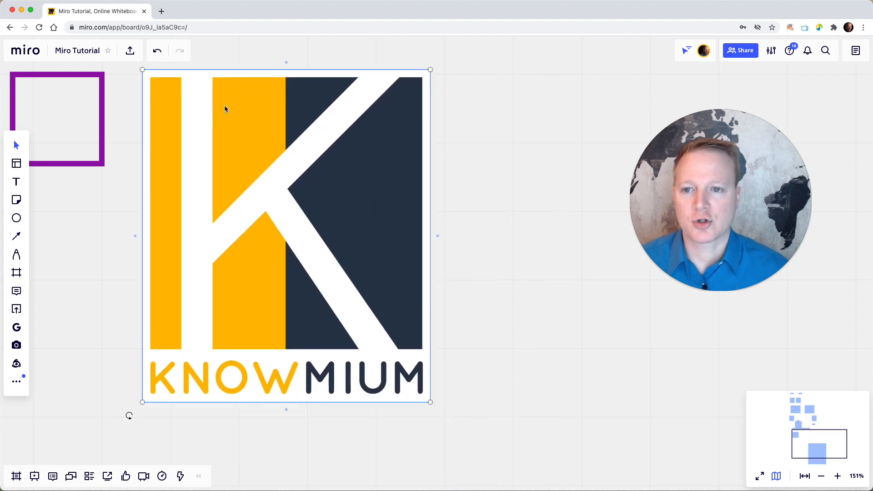
pyautogui.scroll(3, 225, 105)
pyautogui.moveTo(448, 467); pyautogui.dragTo(328, 276)
pyautogui.moveTo(259, 253); pyautogui.dragTo(290, 224)
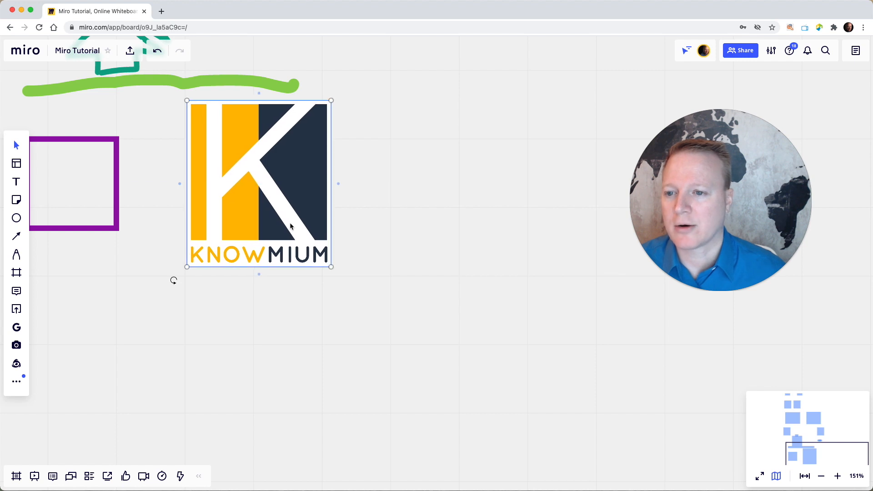
pyautogui.hscroll(-3, 290, 224)
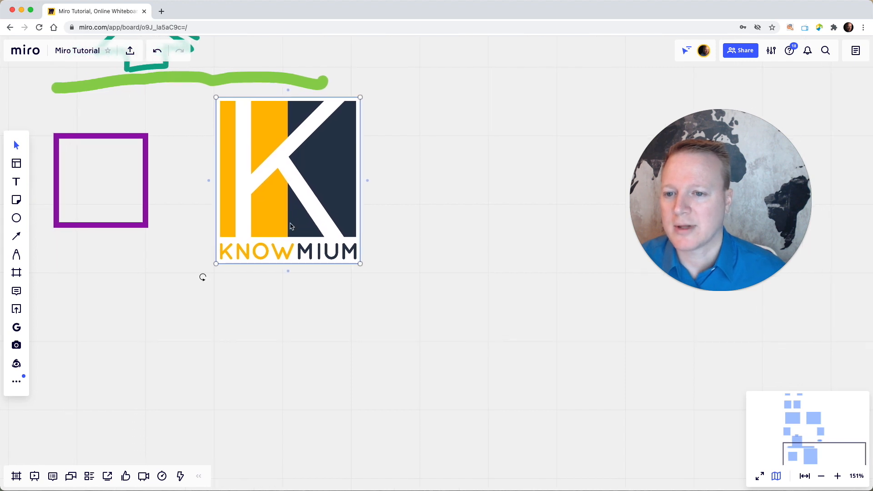
pyautogui.click(168, 258)
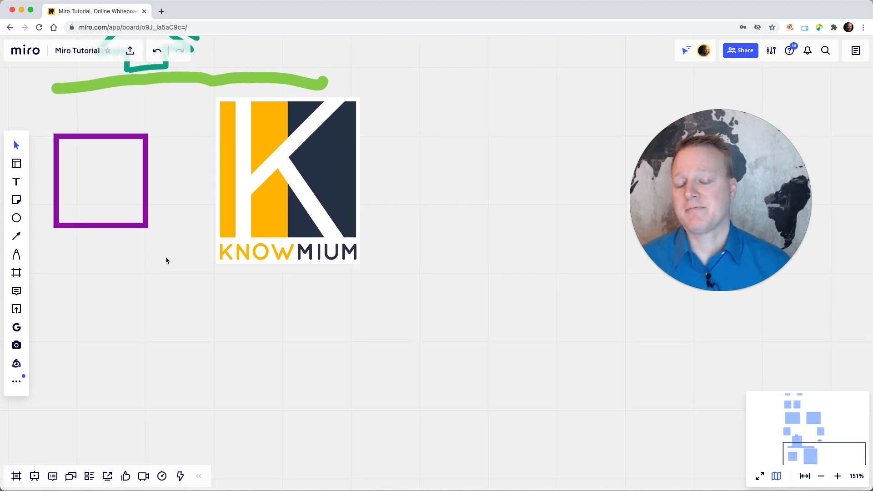
# Search Google Images for "dog" and insert the close-up photo of the brown dog with its tongue out
pyautogui.click(16, 328)
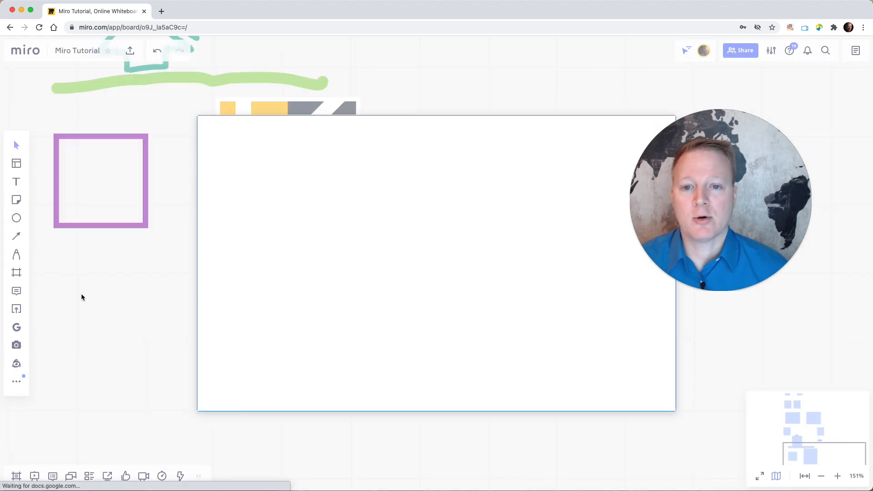
pyautogui.write('dog')
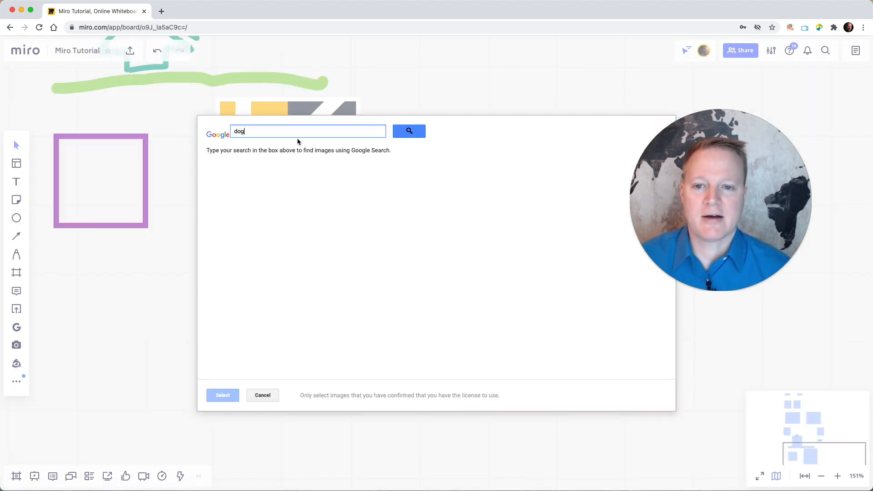
pyautogui.click(408, 133)
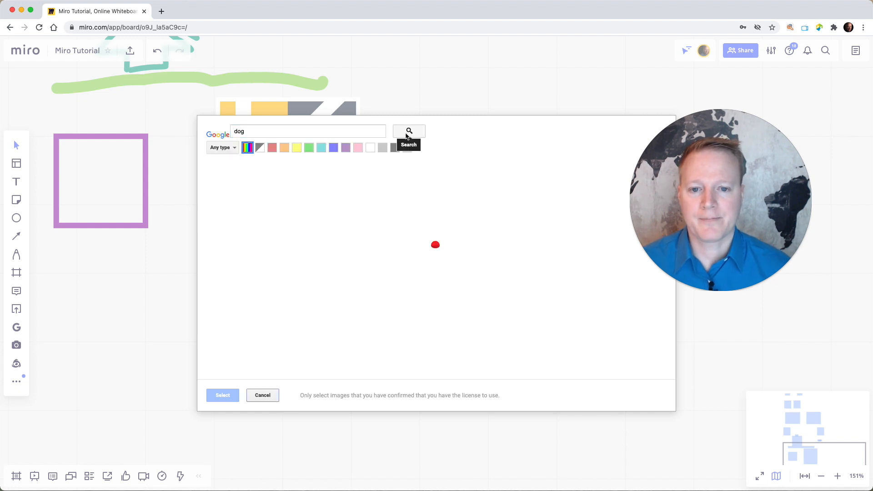
pyautogui.click(306, 192)
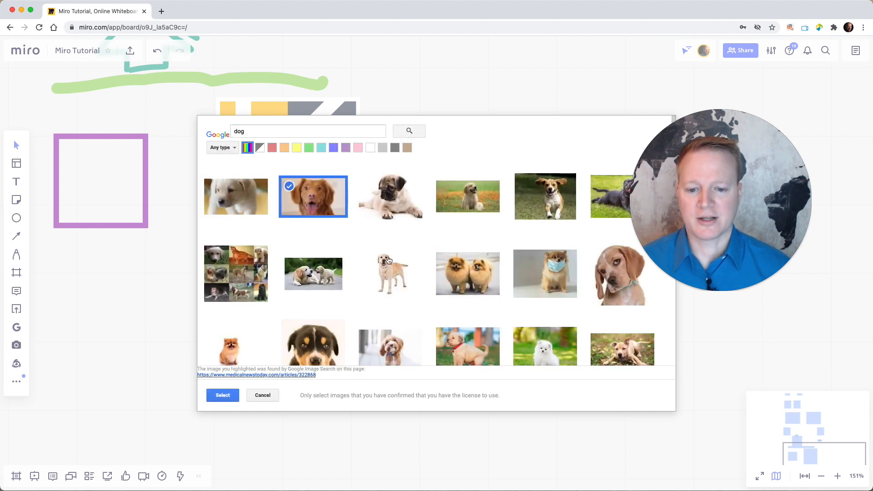
pyautogui.click(230, 394)
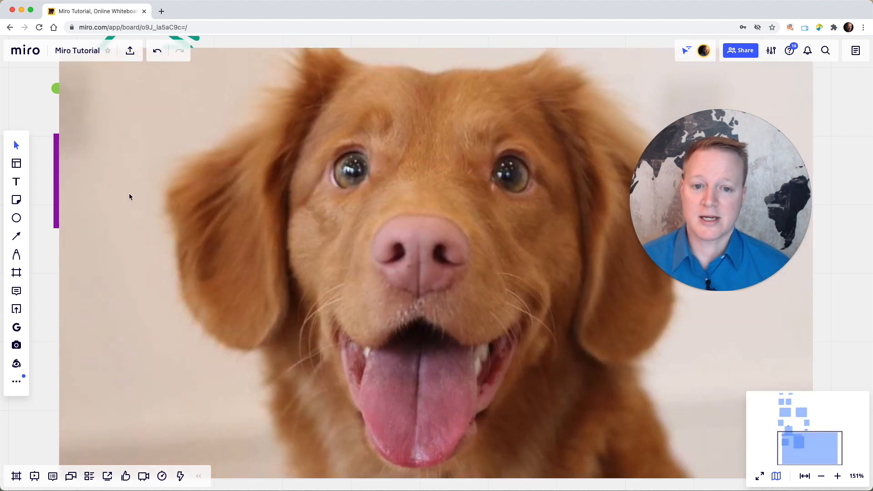
# Shrink the dog photo and place it below the purple square, aligned with the square's left edge
pyautogui.scroll(2, 129, 195)
pyautogui.click(75, 120)
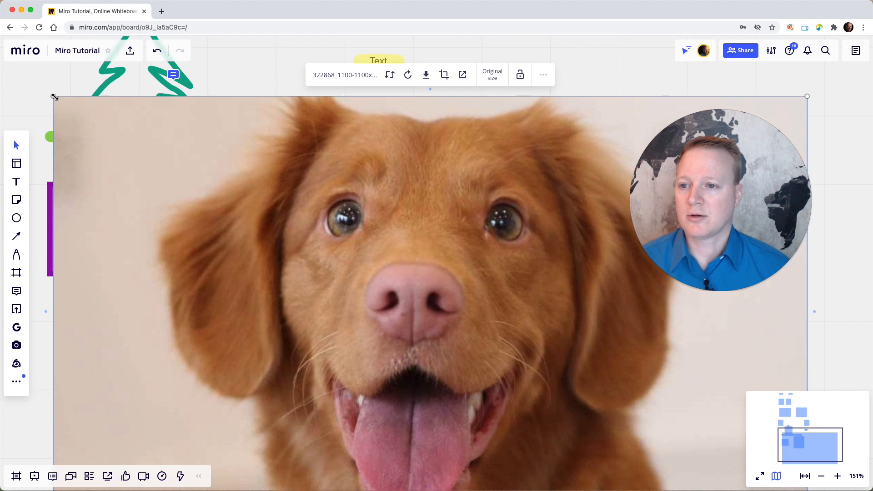
pyautogui.moveTo(54, 96); pyautogui.dragTo(421, 308)
pyautogui.scroll(-3, 423, 312)
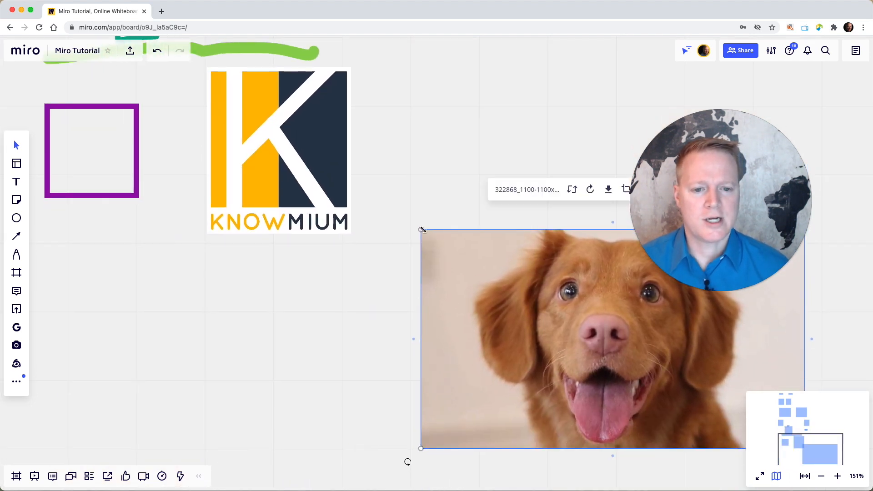
pyautogui.moveTo(423, 230); pyautogui.dragTo(620, 343)
pyautogui.moveTo(669, 371); pyautogui.dragTo(90, 292)
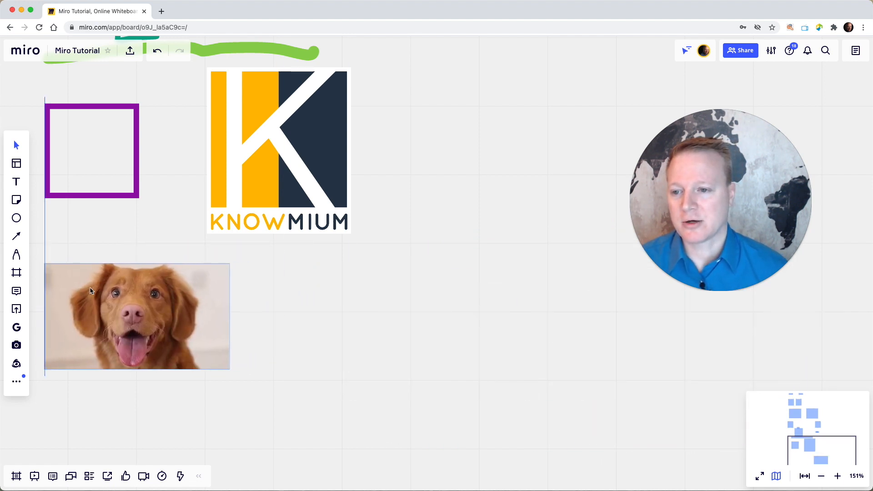
pyautogui.click(90, 291)
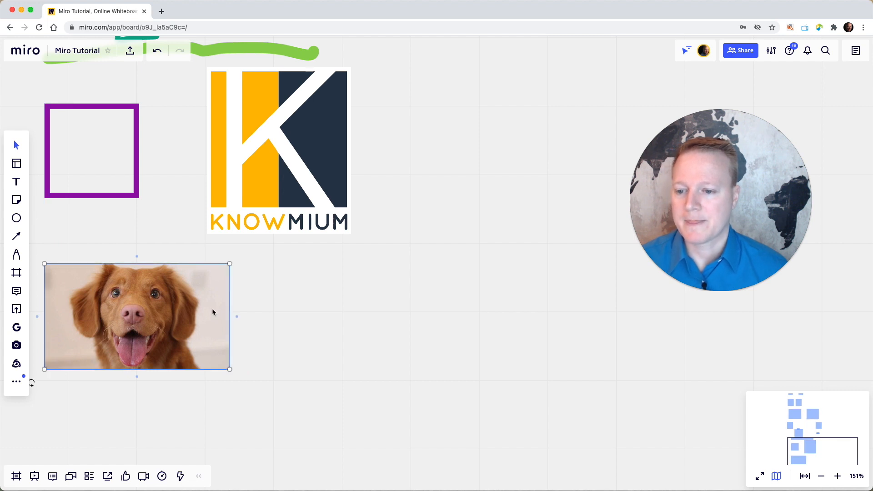
pyautogui.click(310, 362)
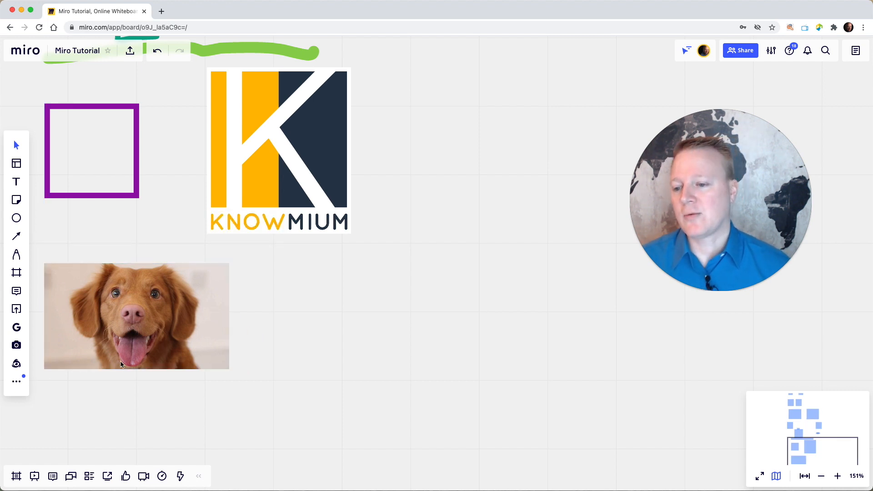
# Search IconFinder for "dog", add the black outlined dog face icon, and place it to the right of the dog photo
pyautogui.click(16, 365)
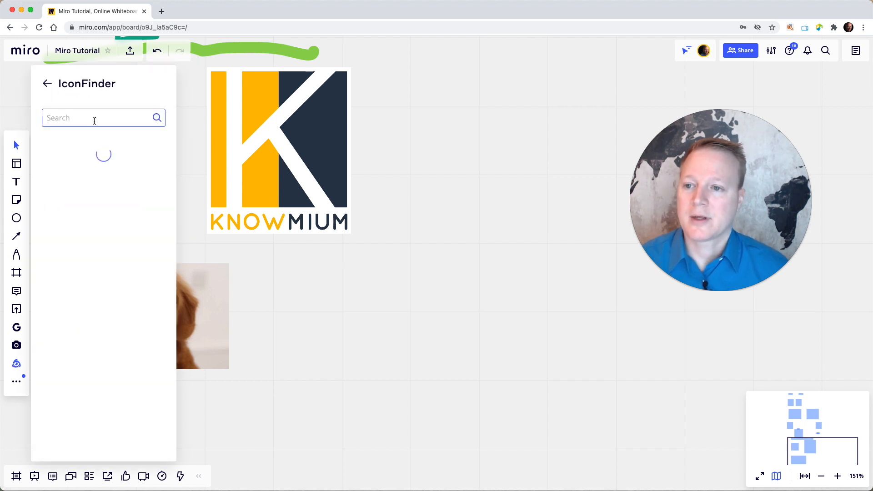
pyautogui.write('d')
pyautogui.press('Return')
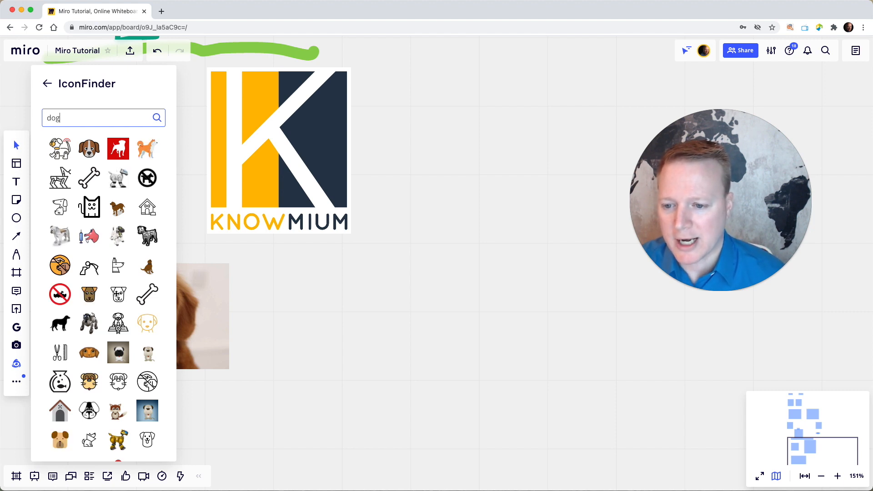
pyautogui.click(115, 291)
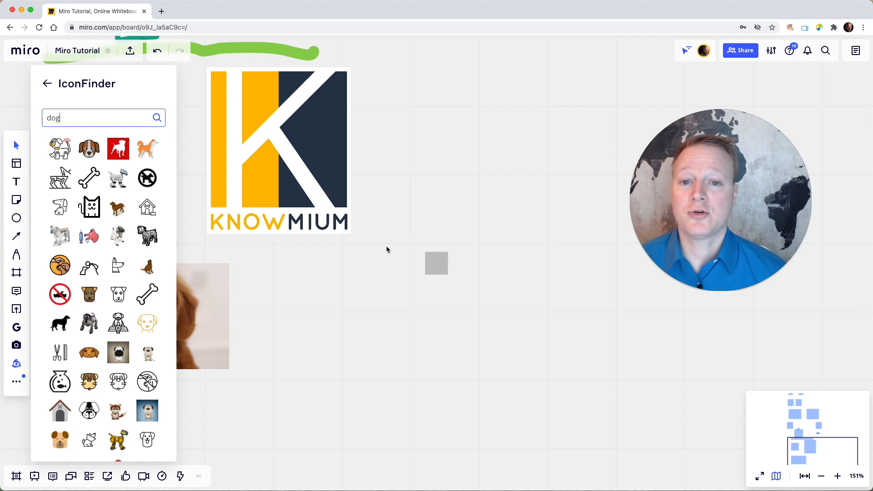
pyautogui.click(375, 263)
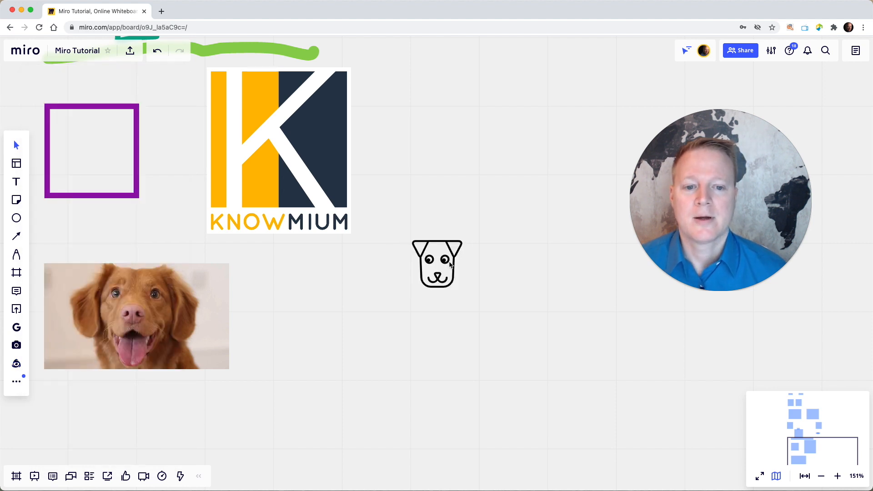
pyautogui.moveTo(451, 265); pyautogui.dragTo(334, 314)
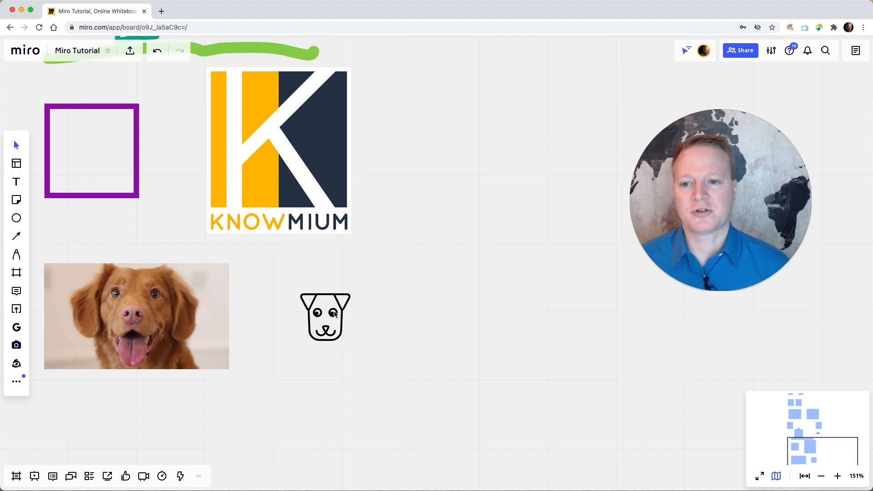
# Enlarge the dog face icon so it fills the space below the Knowmium logo, beside the dog photo
pyautogui.click(860, 479)
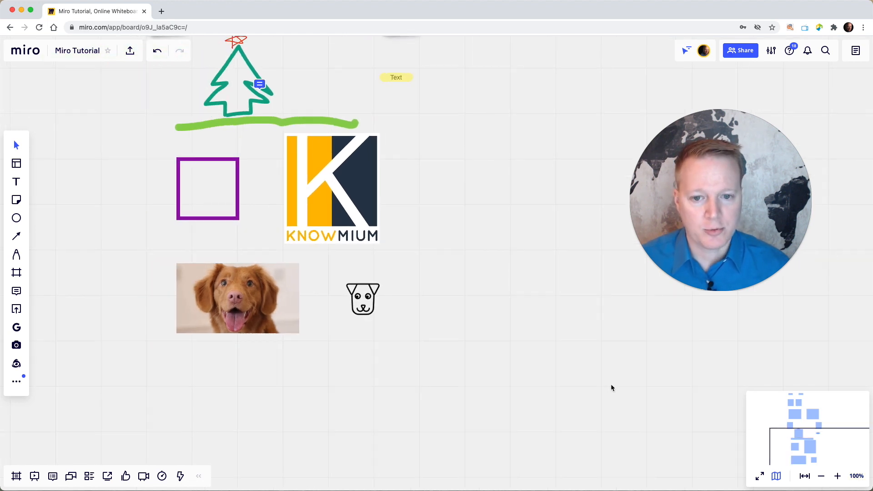
pyautogui.scroll(5, 612, 387)
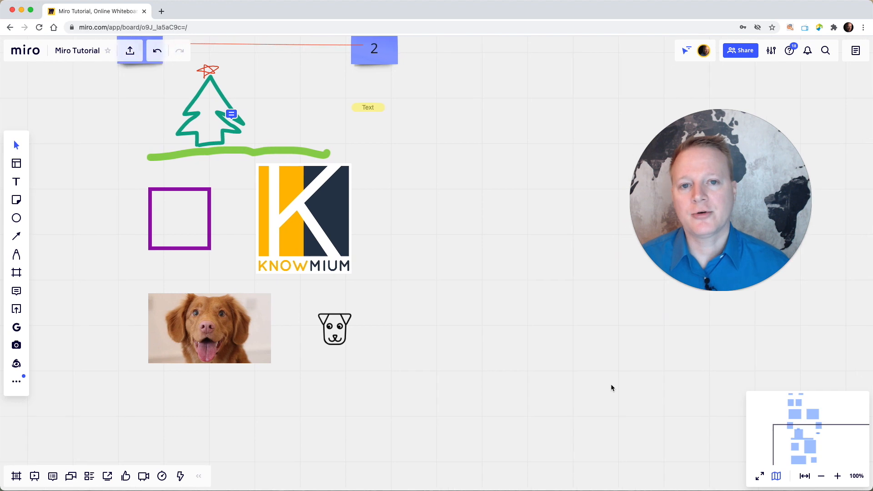
pyautogui.scroll(3, 612, 388)
pyautogui.hscroll(3, 612, 388)
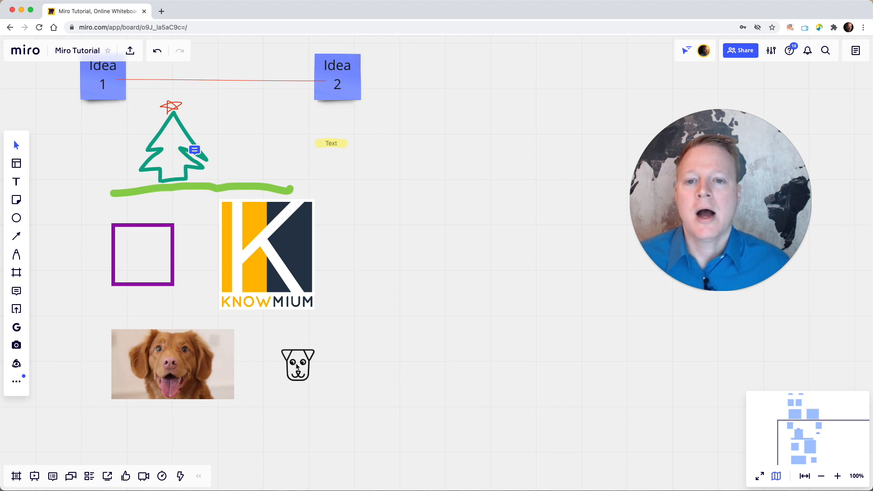
pyautogui.scroll(5, 297, 367)
pyautogui.click(346, 354)
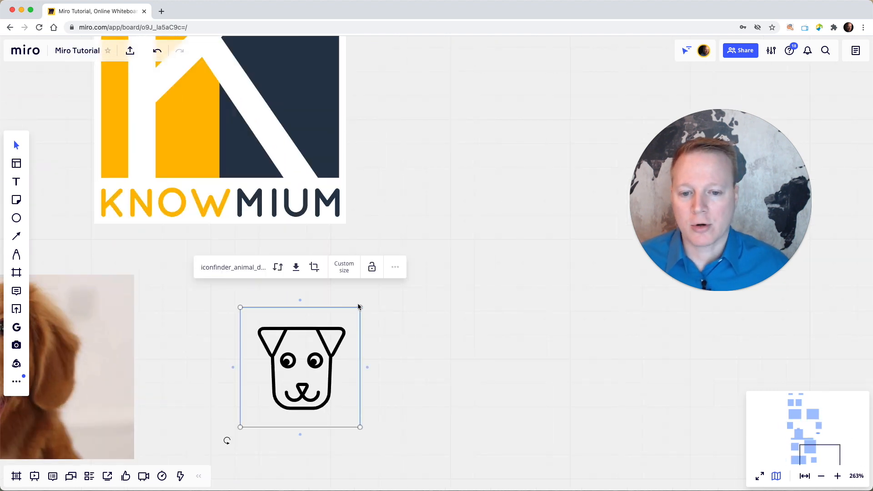
pyautogui.moveTo(358, 308); pyautogui.dragTo(288, 338)
pyautogui.scroll(-1, 470, 279)
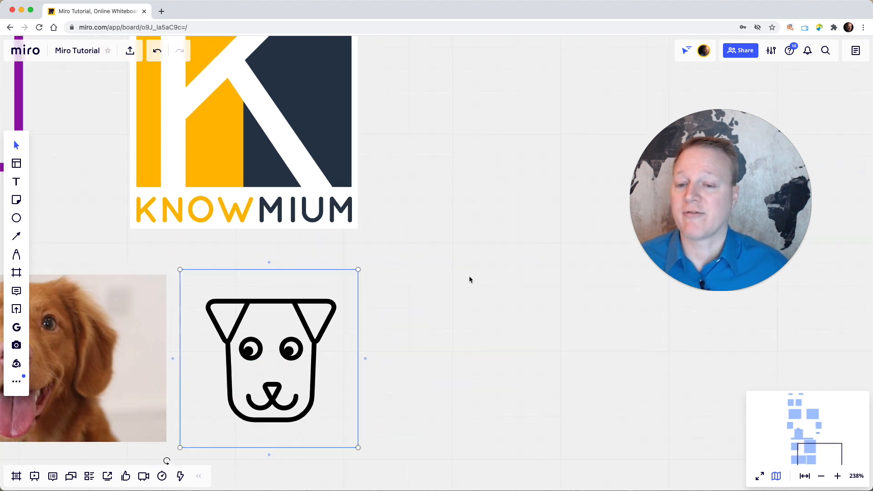
pyautogui.scroll(-6, 469, 279)
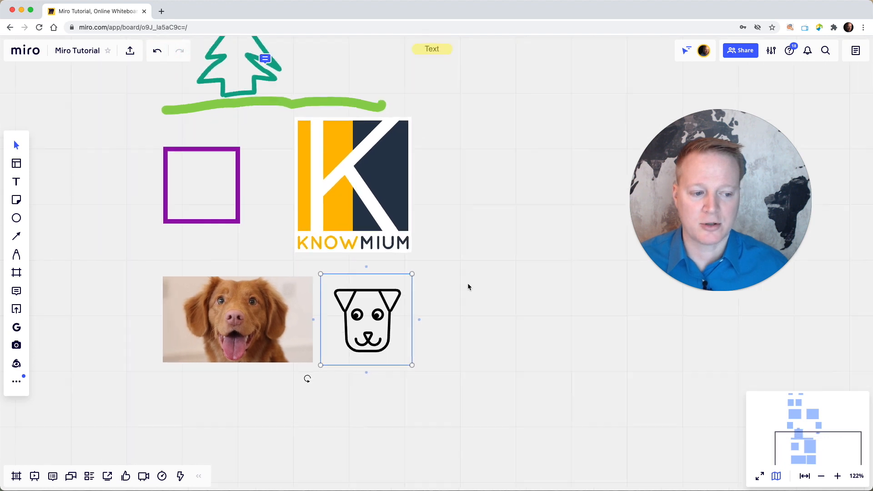
pyautogui.scroll(-2, 469, 286)
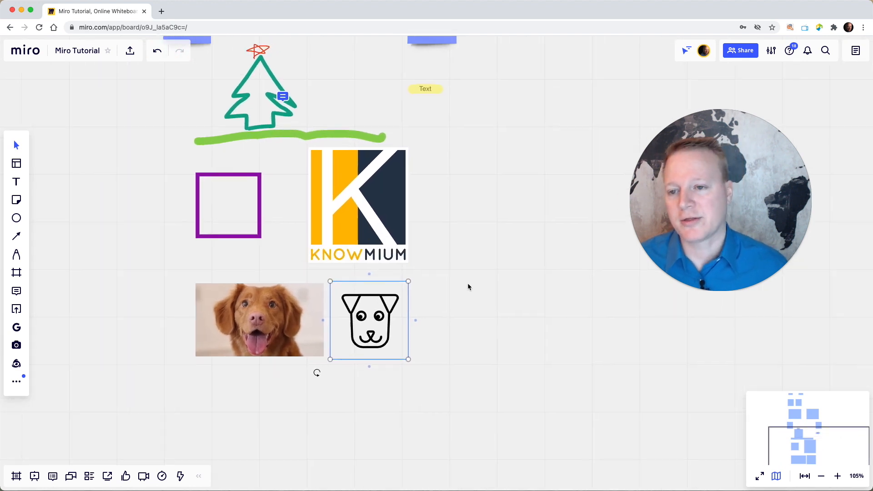
pyautogui.hscroll(3, 468, 283)
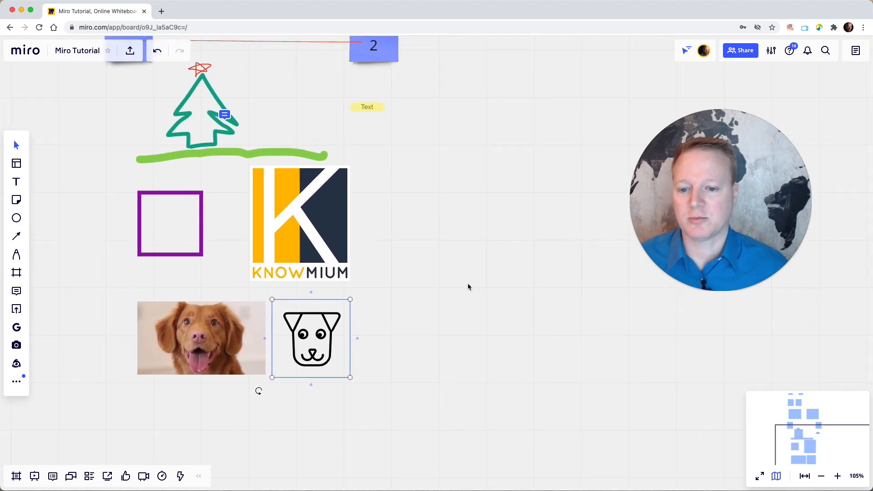
pyautogui.click(428, 313)
pyautogui.scroll(-2, 329, 321)
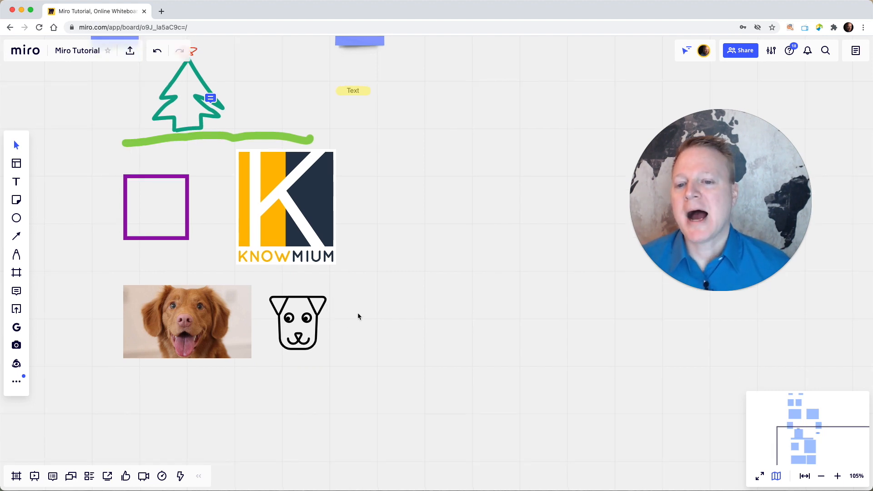
# Move the dog icon so it overlaps the dog photo's right edge, and bring the photo to the front
pyautogui.moveTo(300, 319); pyautogui.dragTo(257, 319)
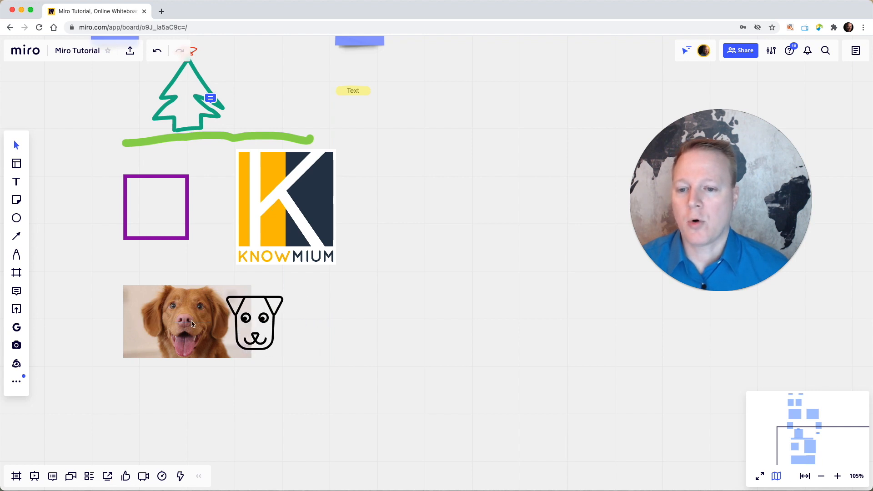
pyautogui.click(194, 324)
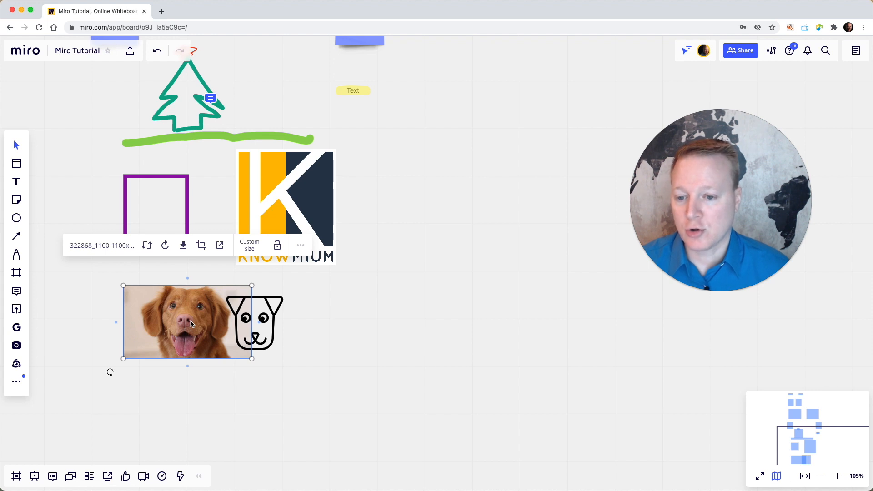
pyautogui.rightClick(191, 324)
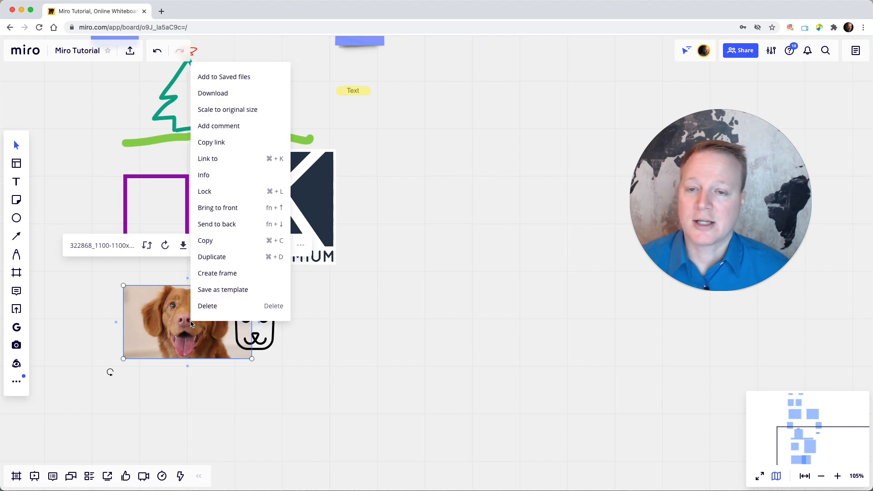
pyautogui.click(217, 208)
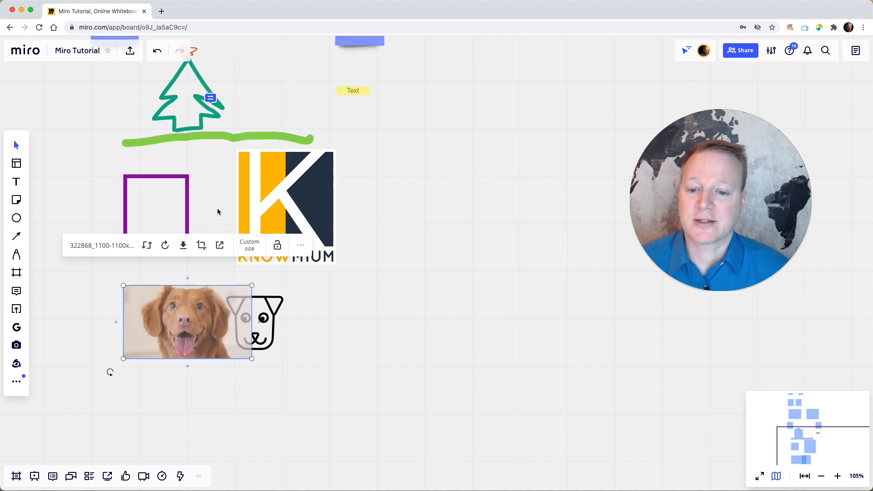
# Shift the dog face icon slightly where it overlaps the dog photo and bring the icon to the front
pyautogui.click(342, 294)
pyautogui.moveTo(272, 320)
pyautogui.mouseDown()
pyautogui.moveTo(299, 320)
pyautogui.moveTo(267, 320)
pyautogui.mouseUp()
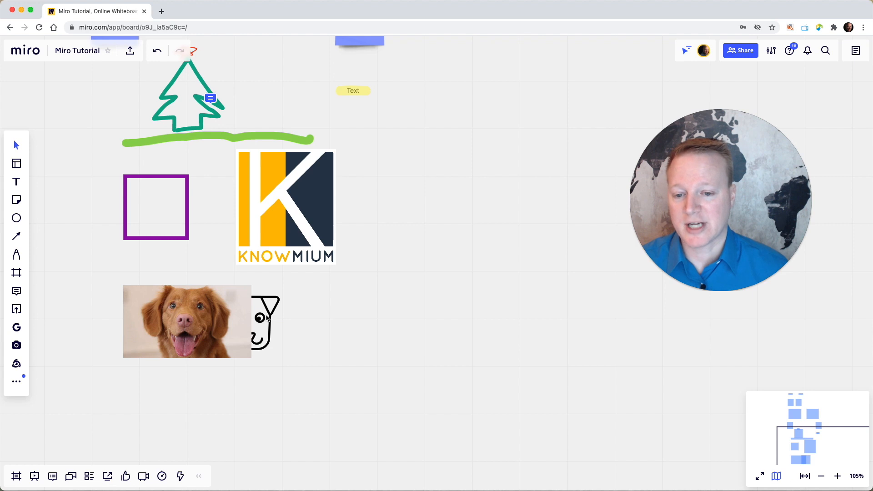
pyautogui.rightClick(268, 320)
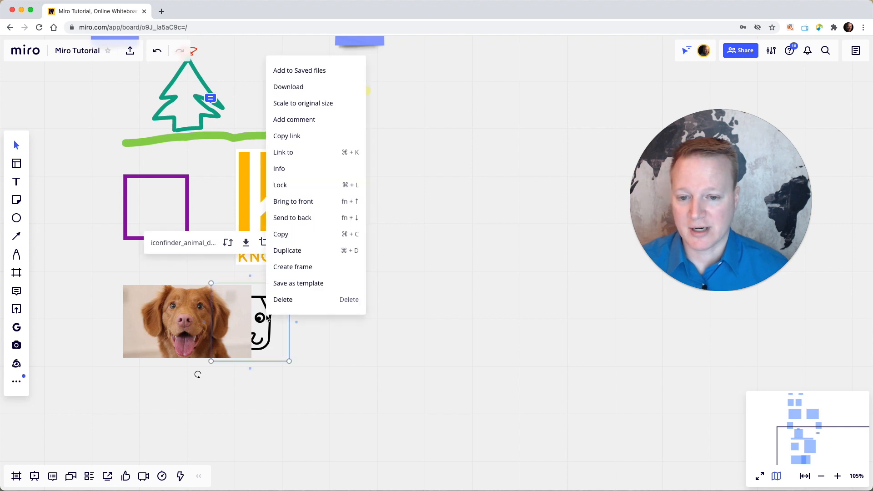
pyautogui.click(299, 221)
pyautogui.rightClick(269, 309)
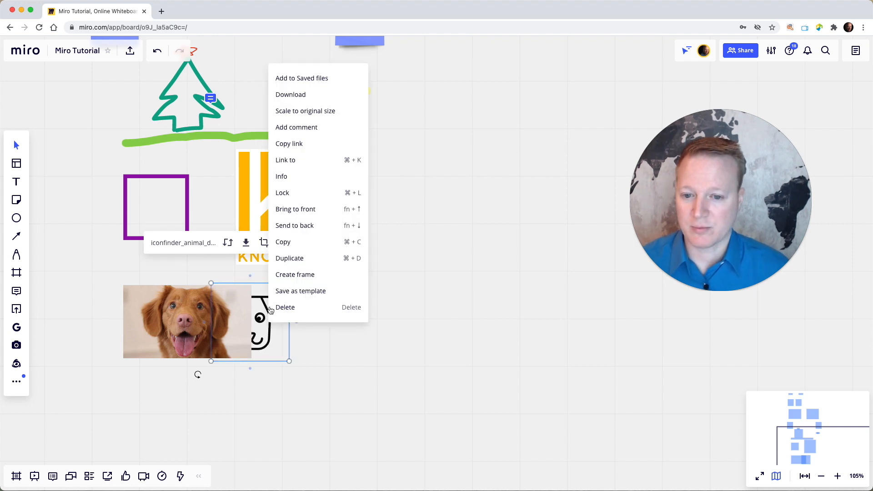
pyautogui.click(292, 215)
pyautogui.click(367, 311)
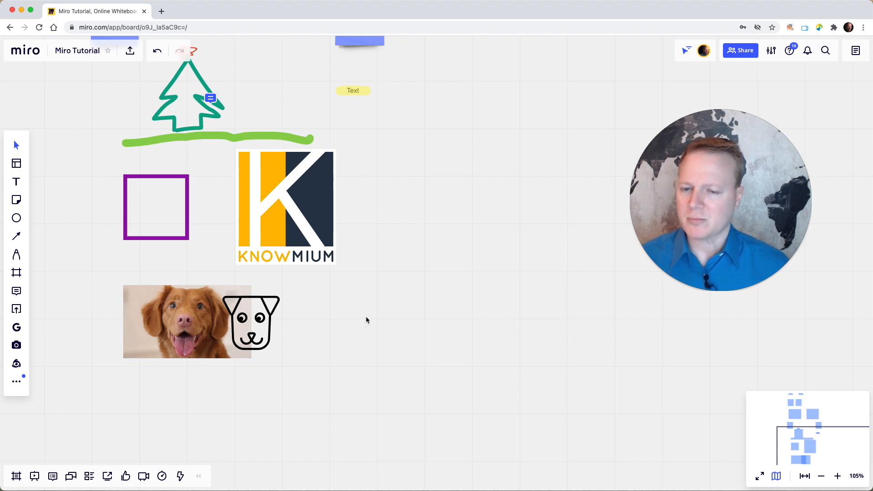
pyautogui.moveTo(252, 310); pyautogui.dragTo(256, 311)
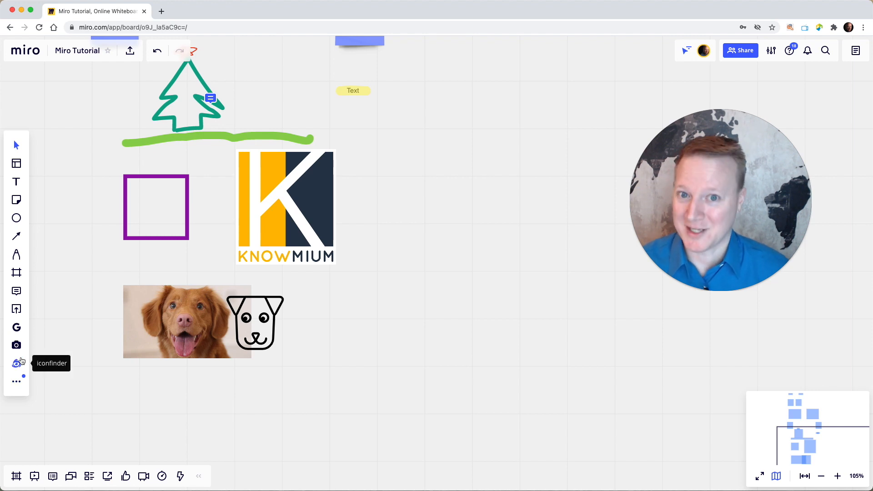
# Embed the Knowmium website using the pasted iFrame code and shrink the embed so it sits clear of the logo and dog images
pyautogui.click(17, 381)
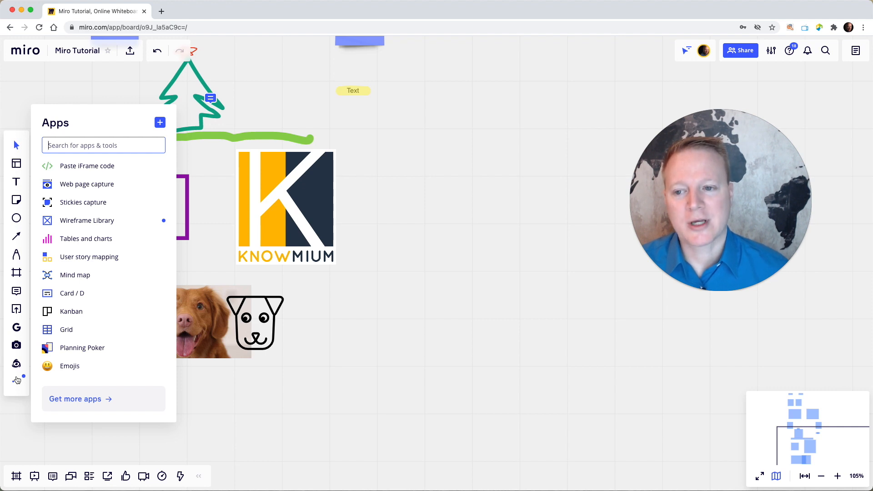
pyautogui.click(84, 172)
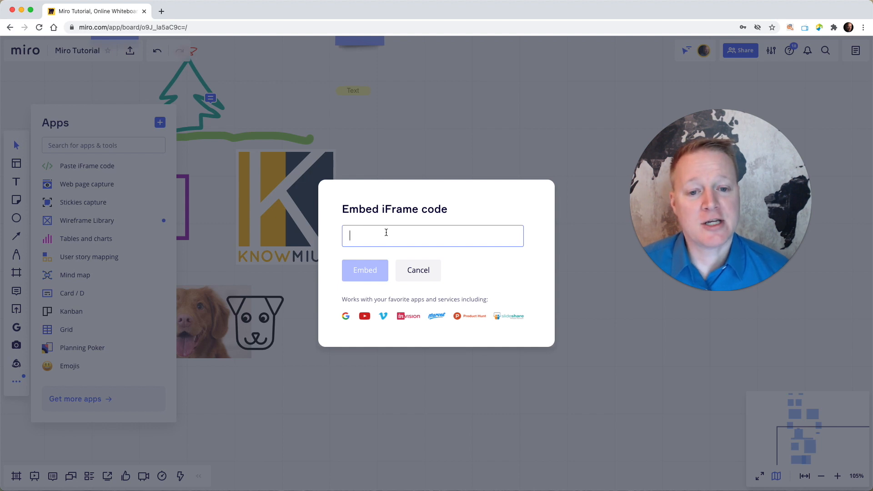
pyautogui.press('cmd+v')
pyautogui.click(368, 270)
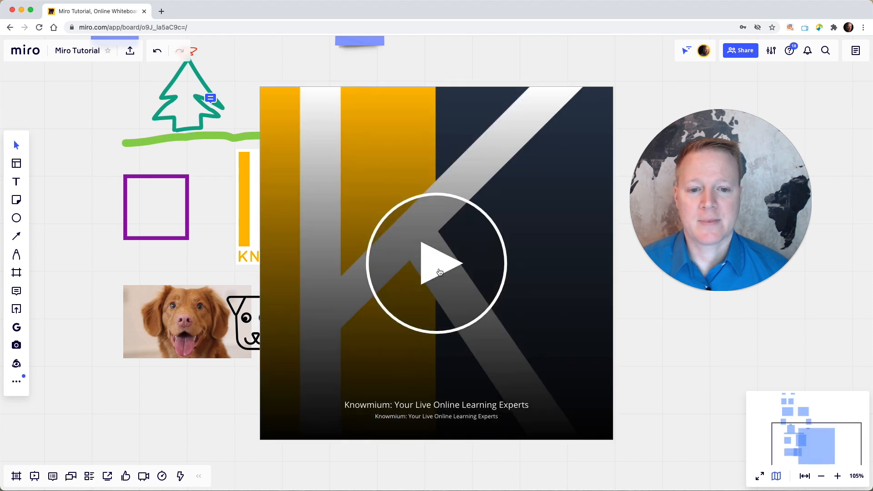
pyautogui.click(262, 90)
pyautogui.moveTo(260, 87); pyautogui.dragTo(425, 228)
# Open the embedded Knowmium website, view its Solutions page, and return to the board
pyautogui.click(514, 343)
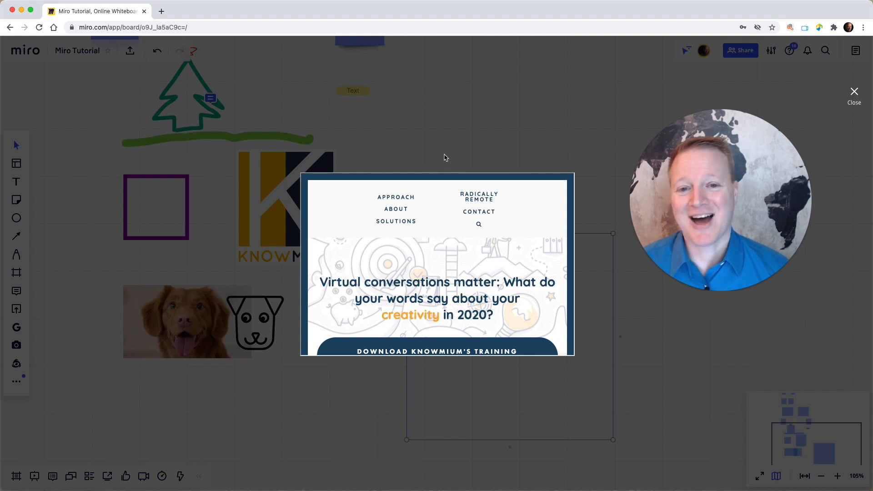
pyautogui.click(410, 219)
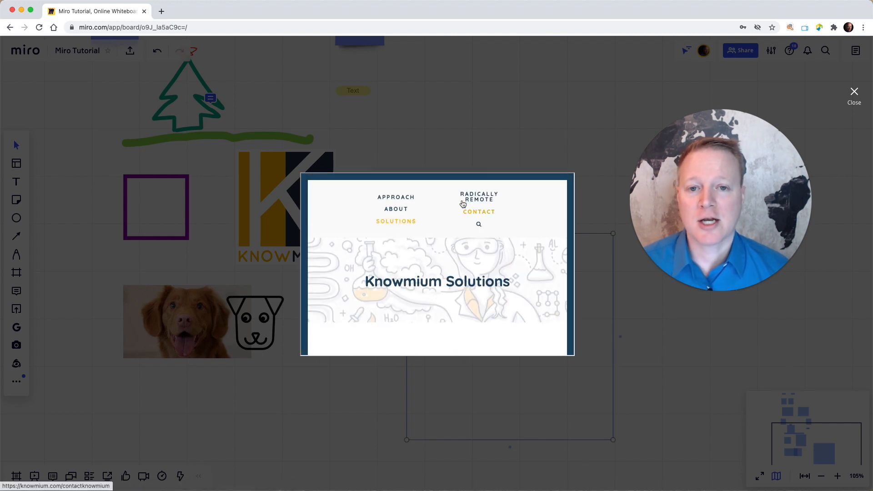
pyautogui.click(435, 129)
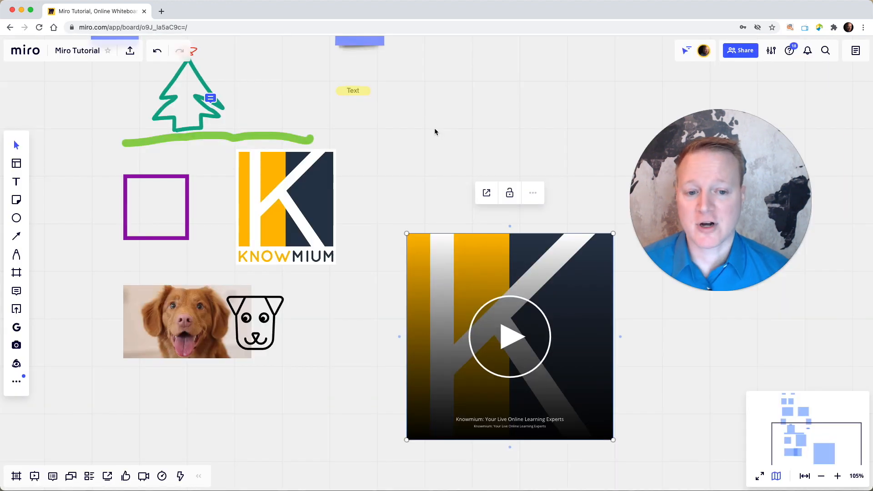
pyautogui.click(370, 277)
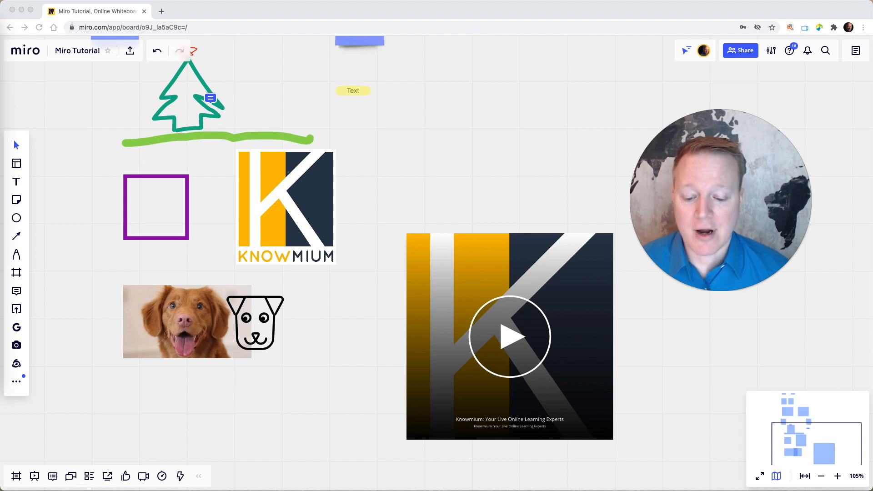
# Paste the Miro Lite Demo YouTube video onto the board below the dog photo, then play it briefly and pause it
pyautogui.scroll(-5, 153, 272)
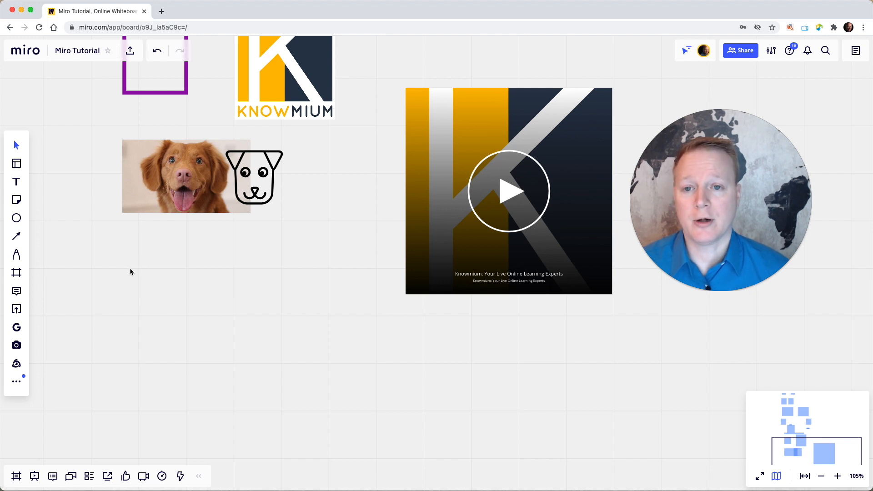
pyautogui.press('super+v')
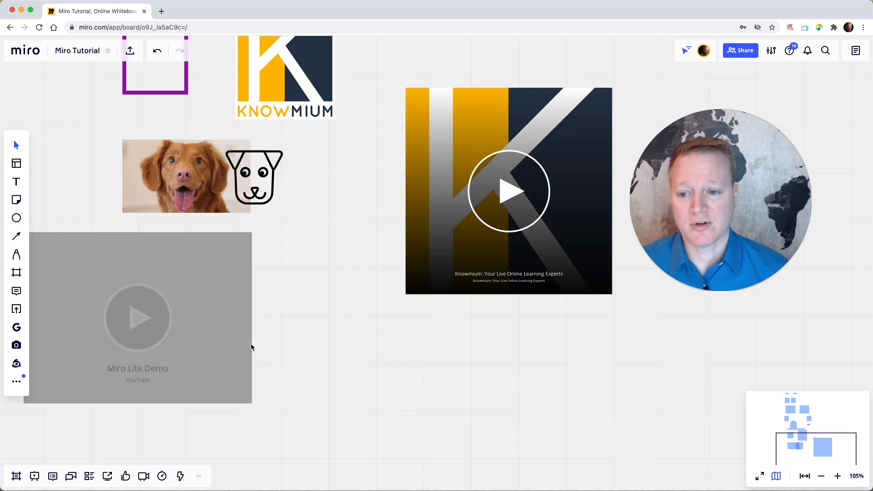
pyautogui.hscroll(-2, 317, 394)
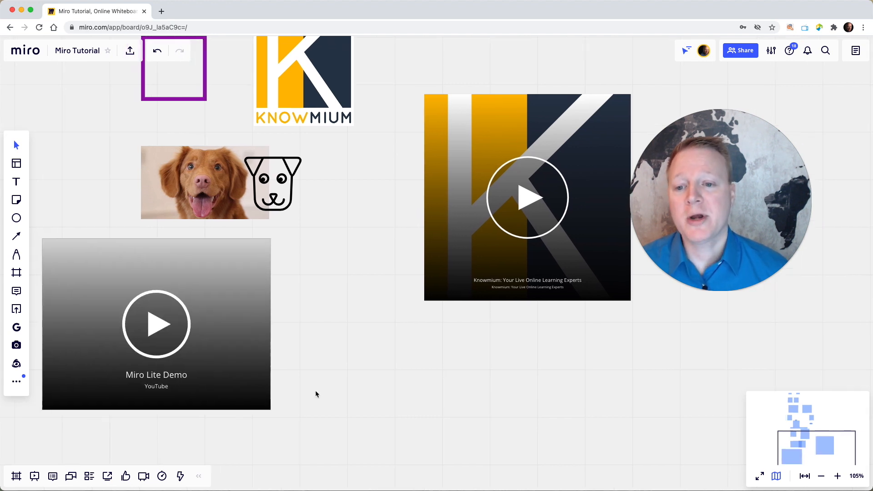
pyautogui.click(162, 326)
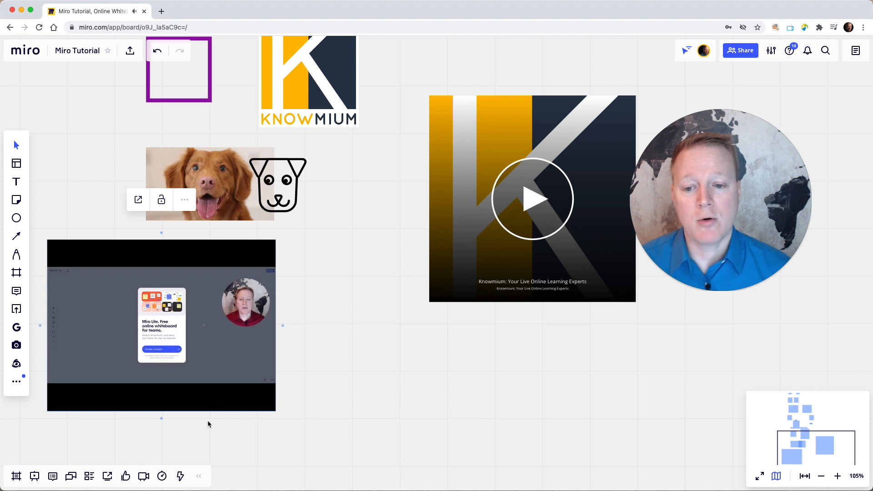
pyautogui.click(122, 333)
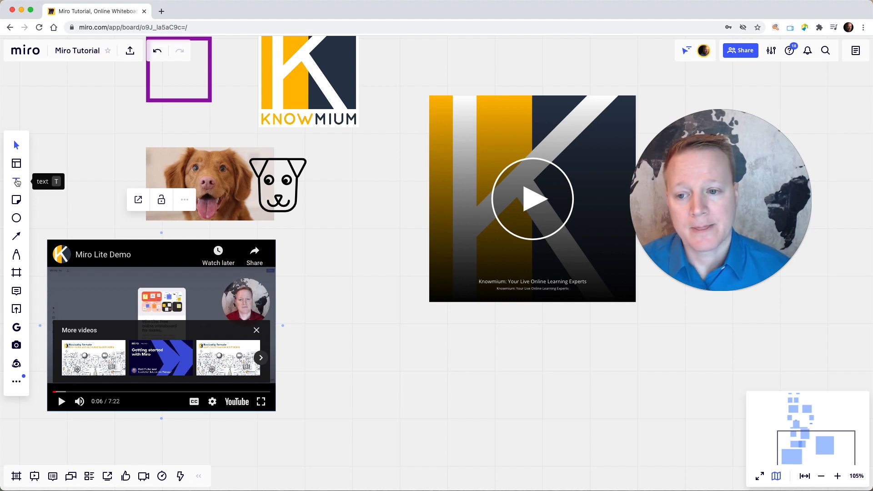
# Add the text "Watch this" on the empty area beside the Miro Lite Demo video
pyautogui.click(17, 182)
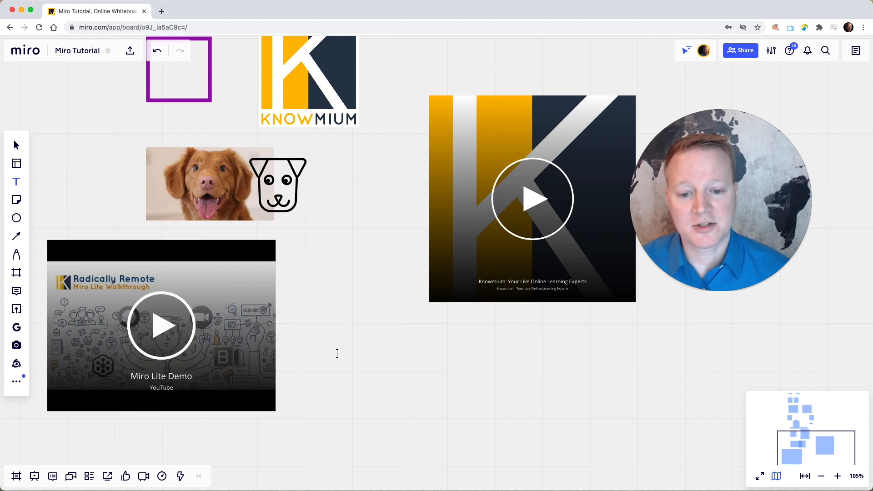
pyautogui.click(334, 367)
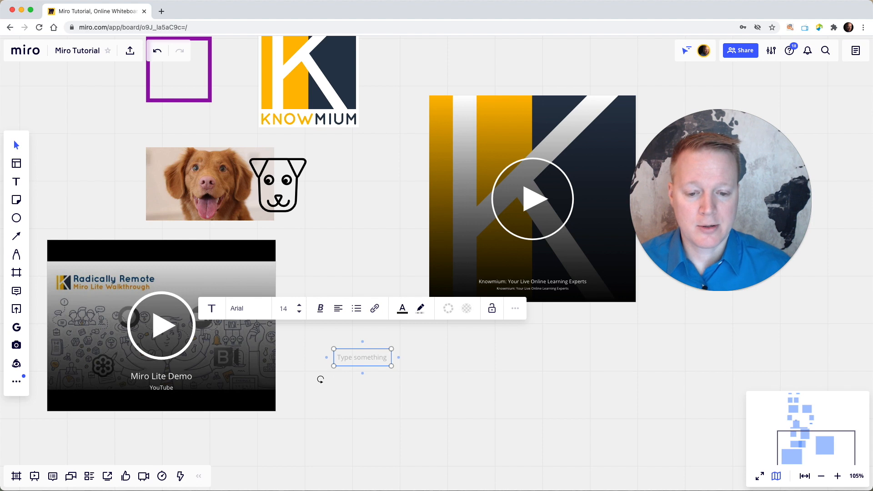
pyautogui.write('Watch this')
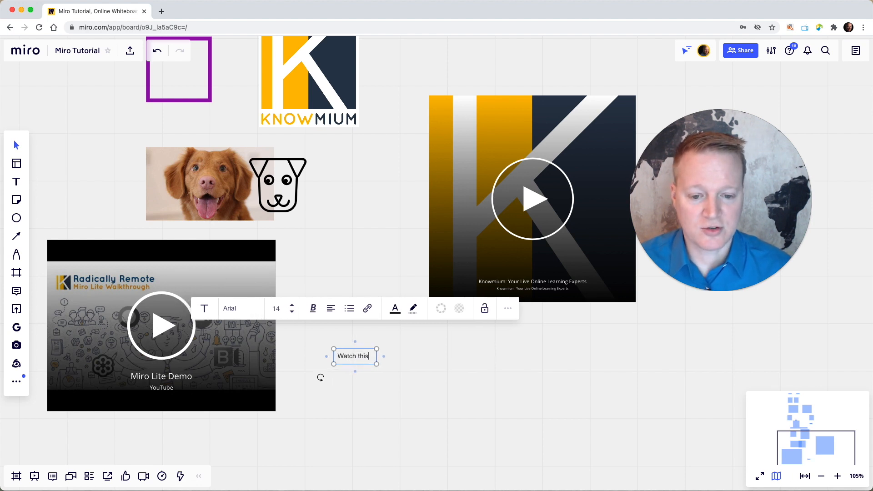
pyautogui.tripleClick(360, 358)
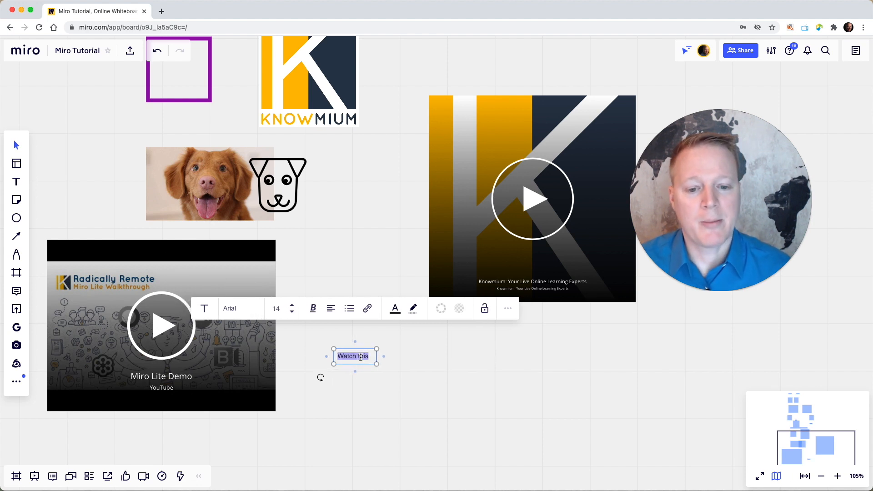
pyautogui.click(368, 309)
pyautogui.click(379, 372)
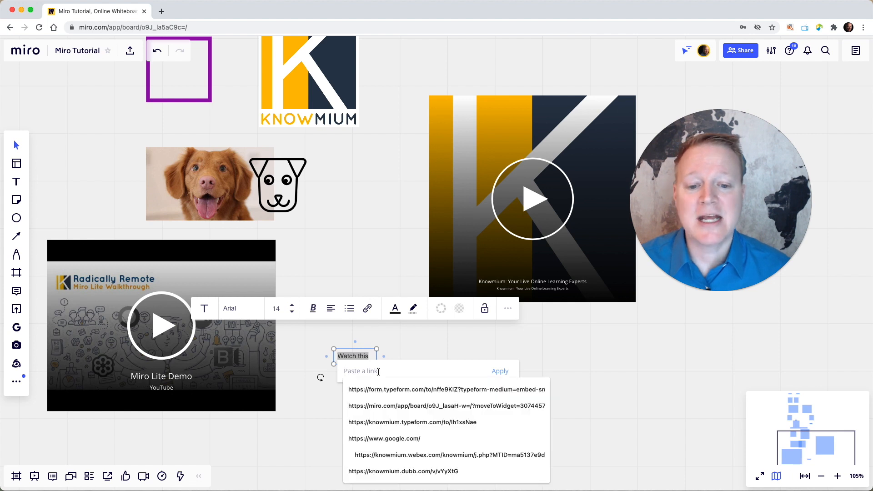
pyautogui.press('super+v')
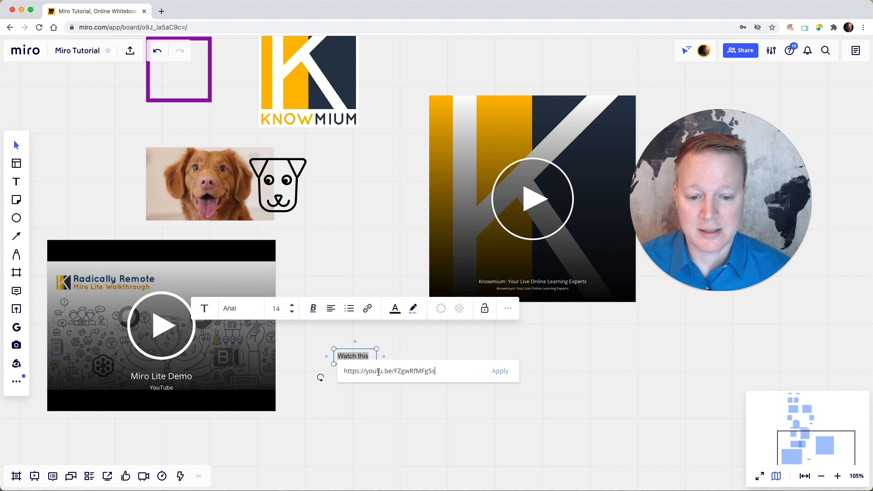
pyautogui.click(500, 372)
pyautogui.click(474, 403)
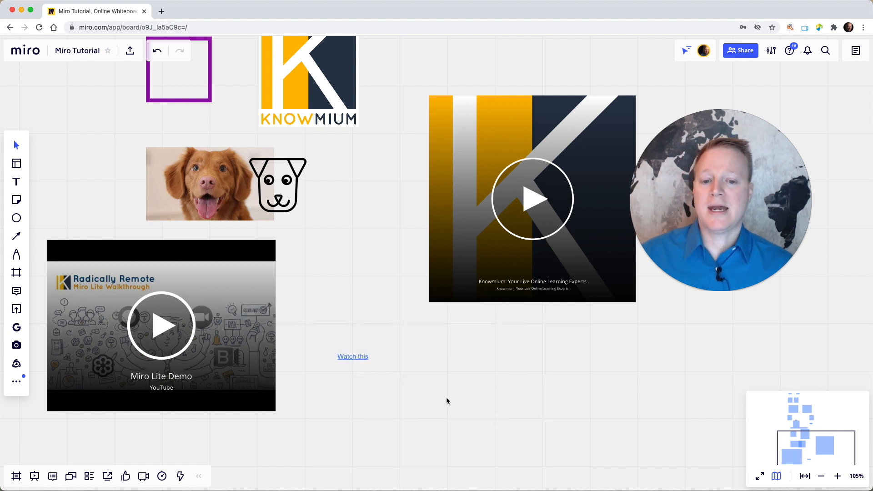
# Follow the "Watch this" link to the YouTube page, close that page, and deselect the text on the board
pyautogui.click(363, 357)
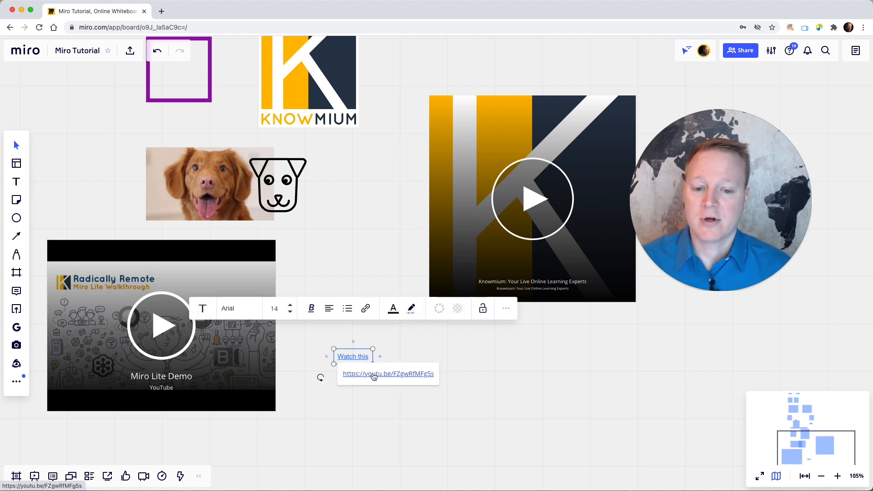
pyautogui.click(373, 374)
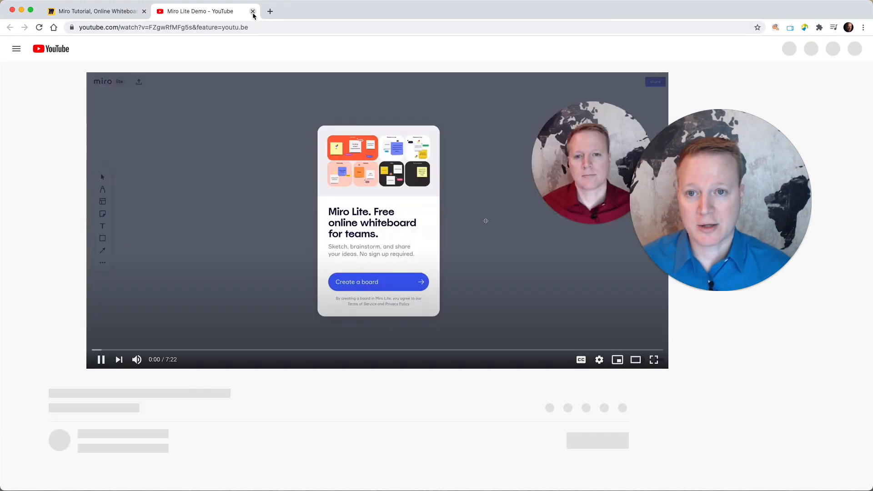
pyautogui.click(253, 11)
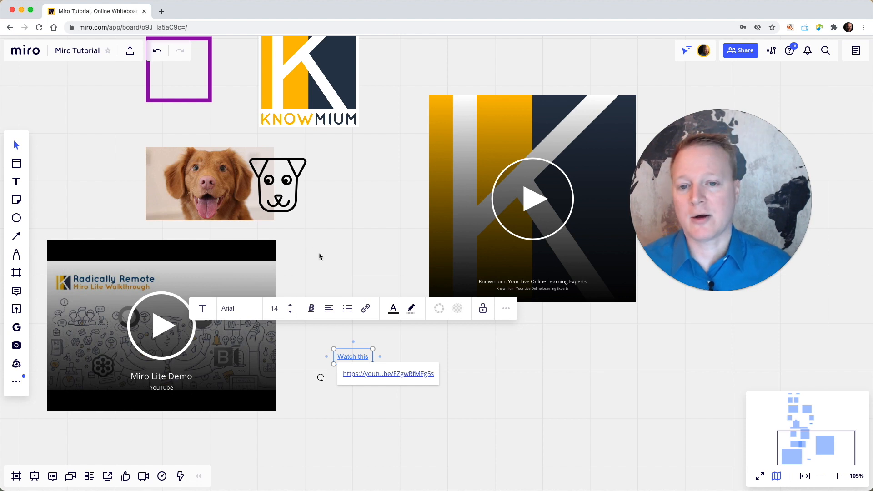
pyautogui.click(394, 488)
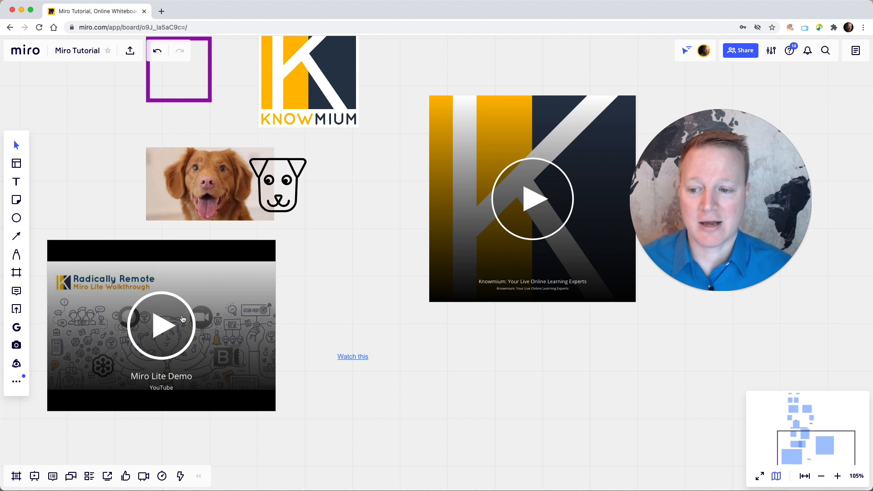
# Add the Virtual Delivery PDF to the board below the Miro Lite Demo video and browse its pages to page 3
pyautogui.scroll(-10, 182, 319)
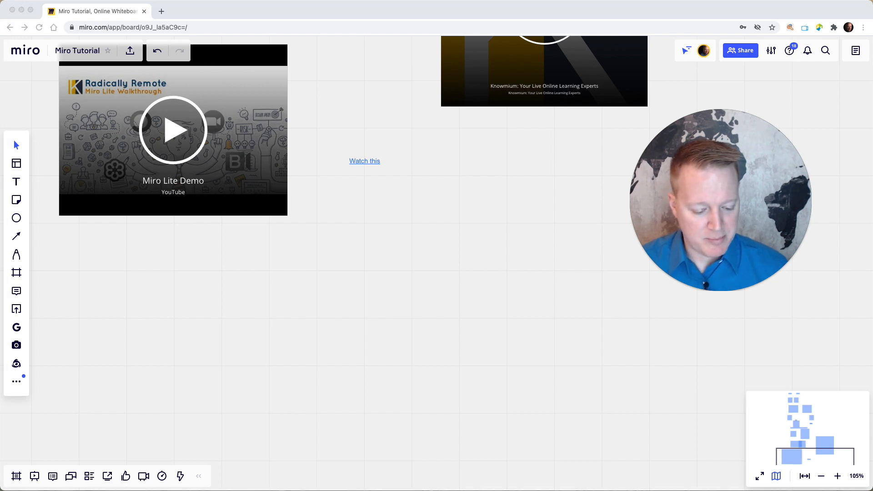
pyautogui.moveTo(0, 273); pyautogui.dragTo(279, 386)
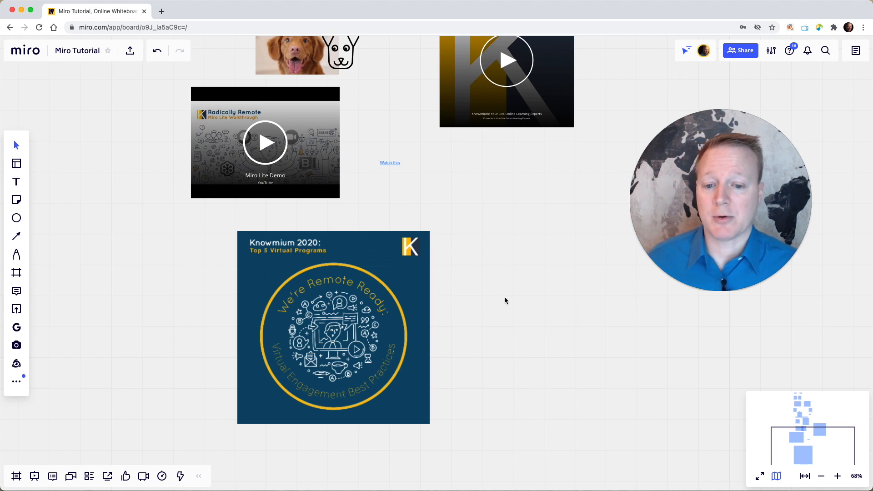
pyautogui.scroll(5, 504, 297)
pyautogui.click(362, 310)
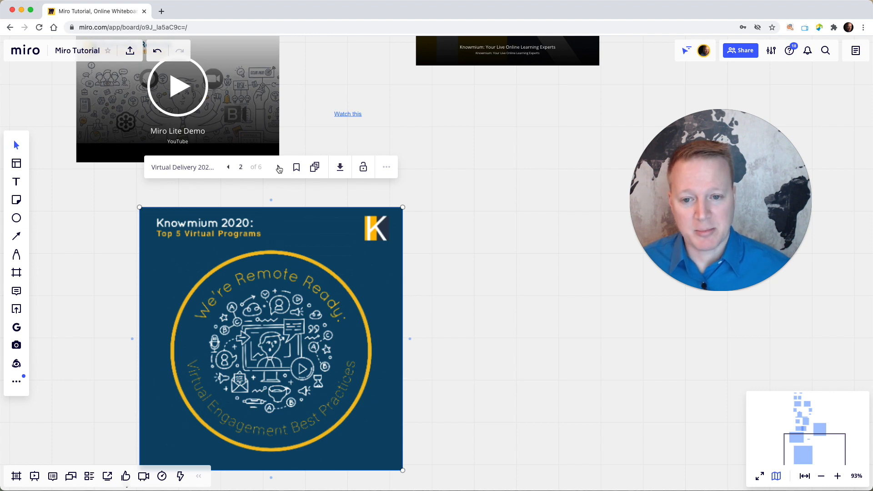
pyautogui.scroll(-2, 223, 203)
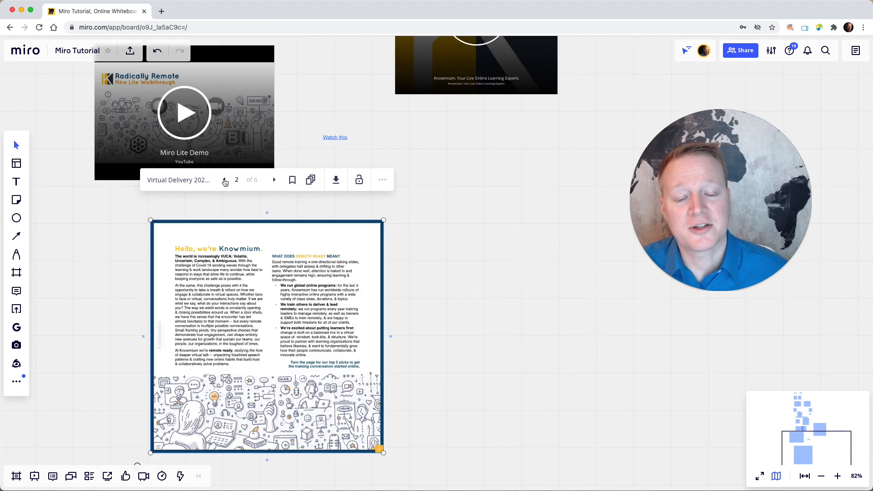
pyautogui.click(225, 181)
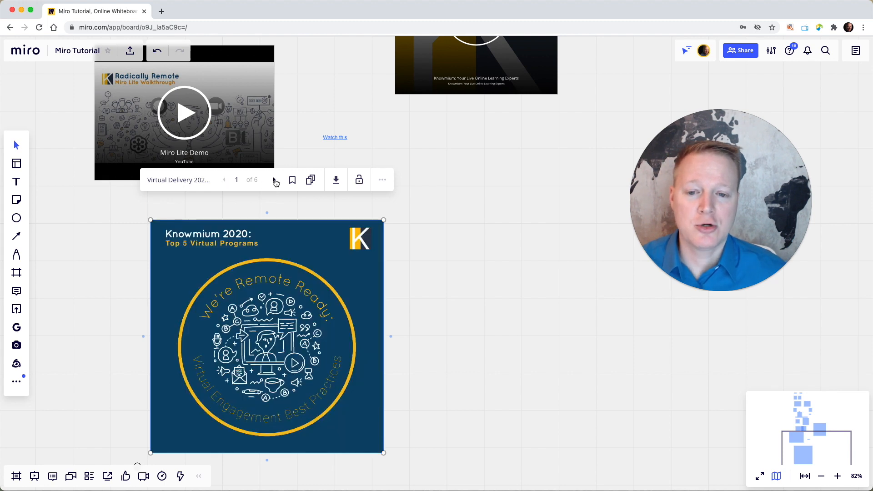
pyautogui.click(275, 181)
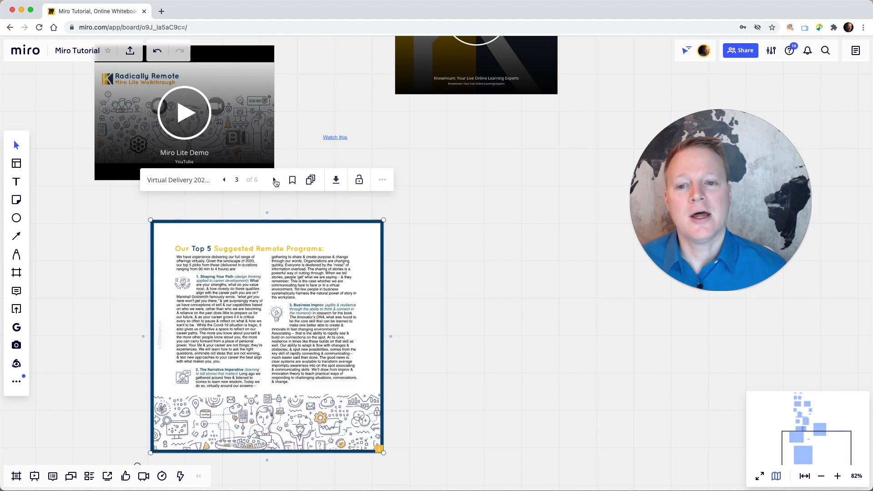
# Enter page 3 in the Virtual Delivery PDF's page extraction options and dismiss them without extracting
pyautogui.click(310, 181)
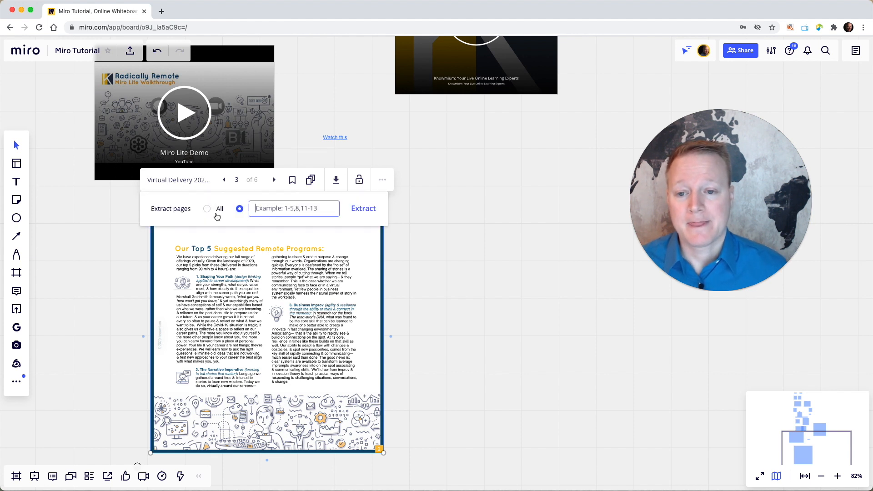
pyautogui.click(280, 208)
pyautogui.write('3')
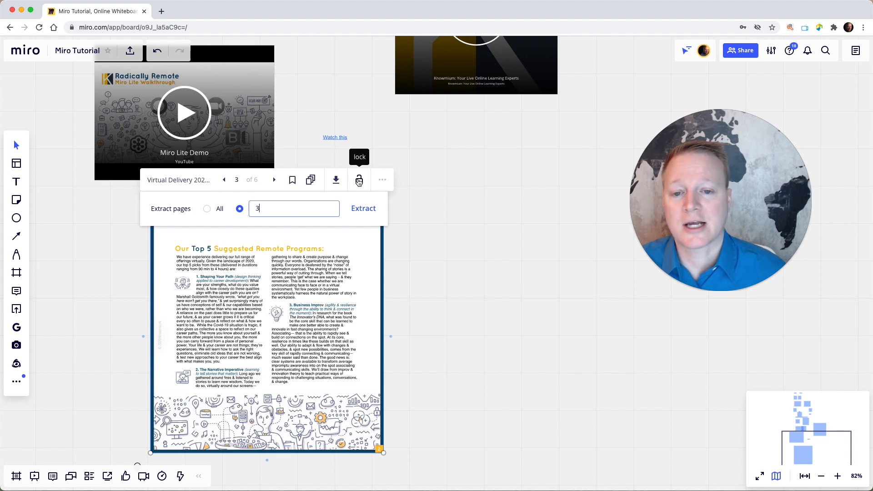
pyautogui.click(441, 255)
pyautogui.click(292, 255)
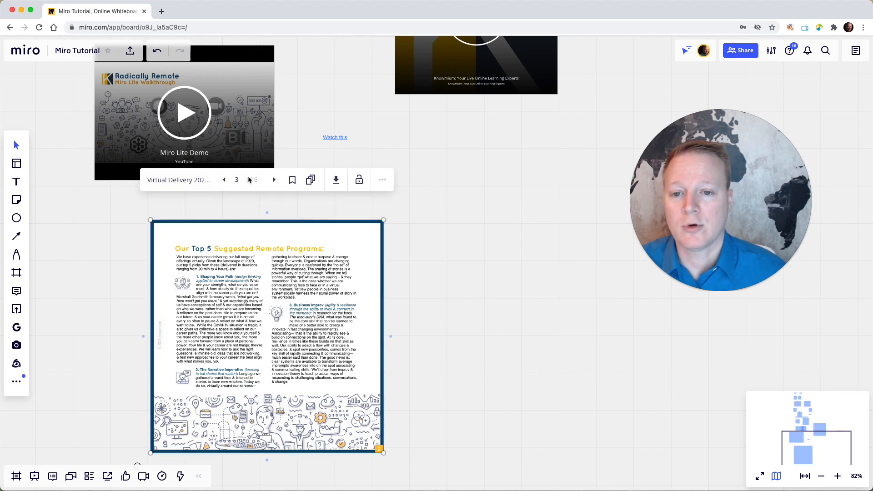
# Return the Virtual Delivery PDF to its first page
pyautogui.click(225, 181)
pyautogui.click(225, 182)
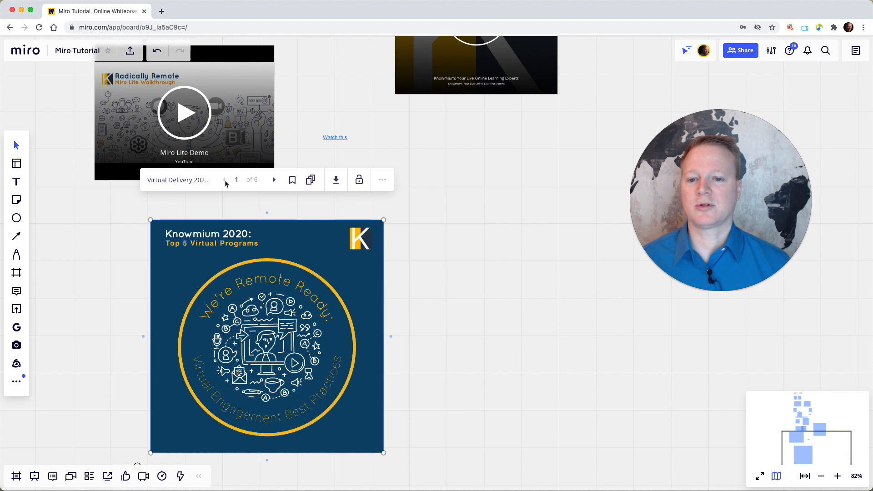
# Capture the web page google.com onto the empty area below the PDF and delete the capture from the board
pyautogui.scroll(-10, 236, 312)
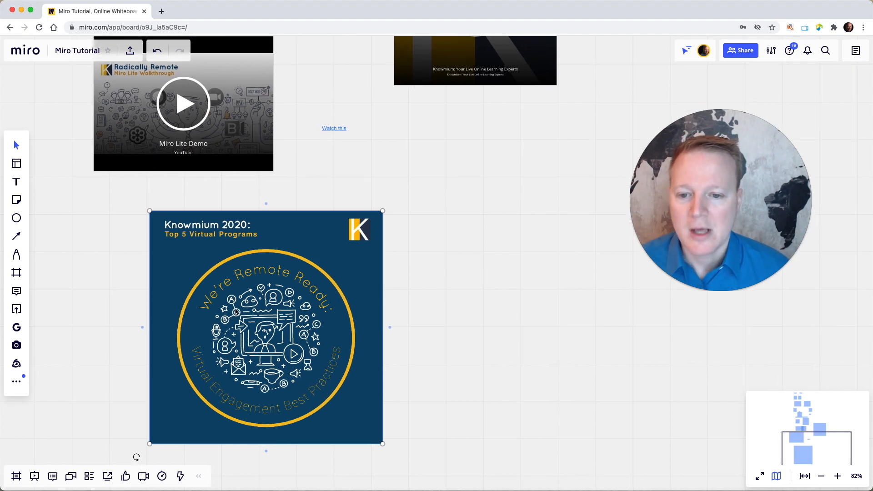
pyautogui.scroll(-4, 235, 312)
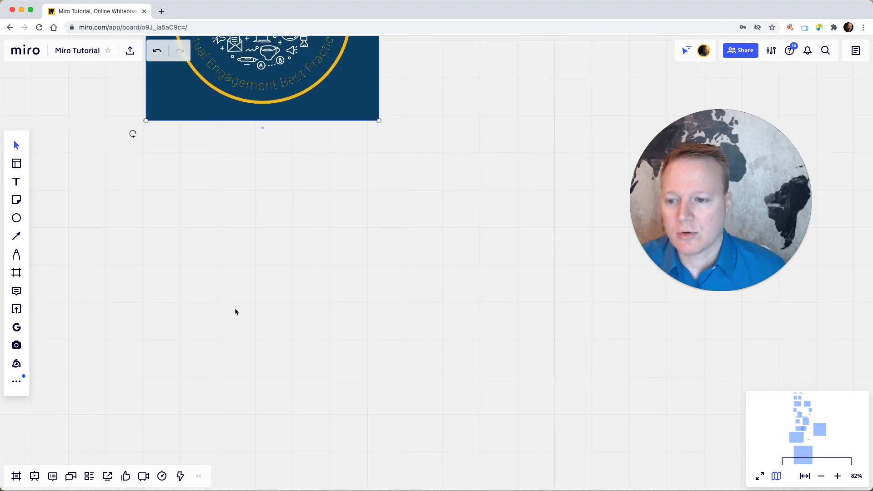
pyautogui.click(13, 383)
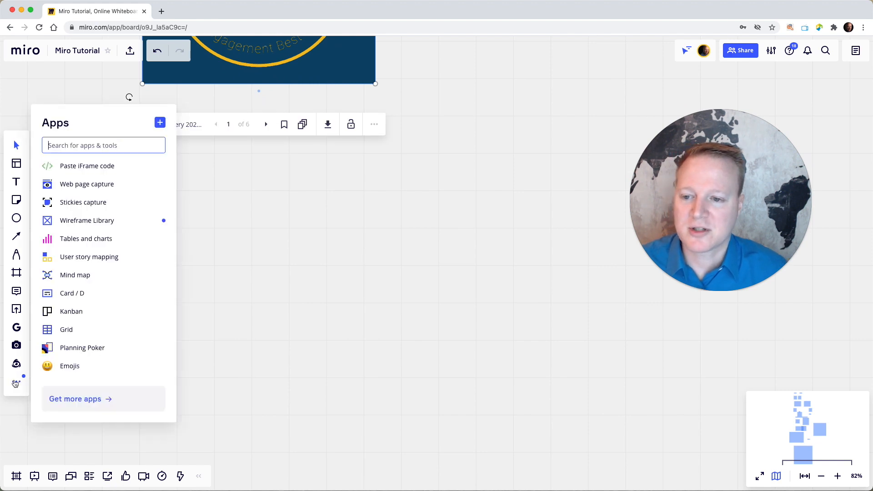
pyautogui.click(69, 184)
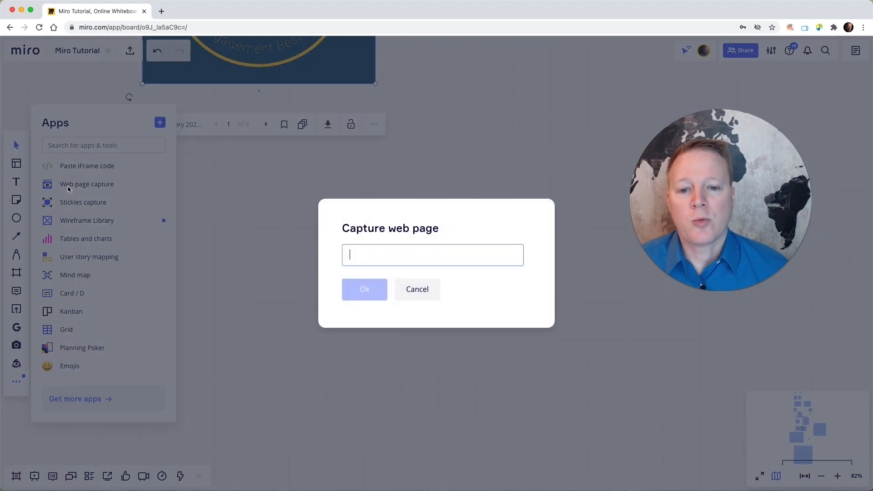
pyautogui.click(398, 250)
pyautogui.write('googl')
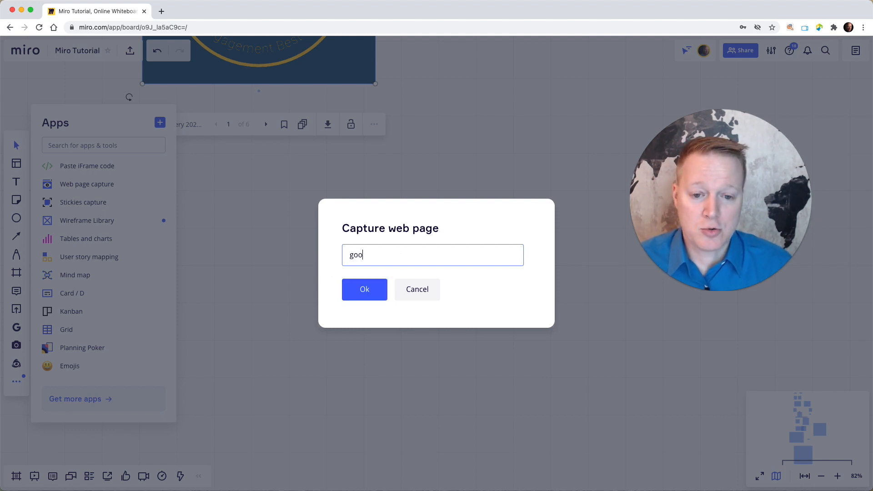
pyautogui.write('e.com')
pyautogui.click(369, 291)
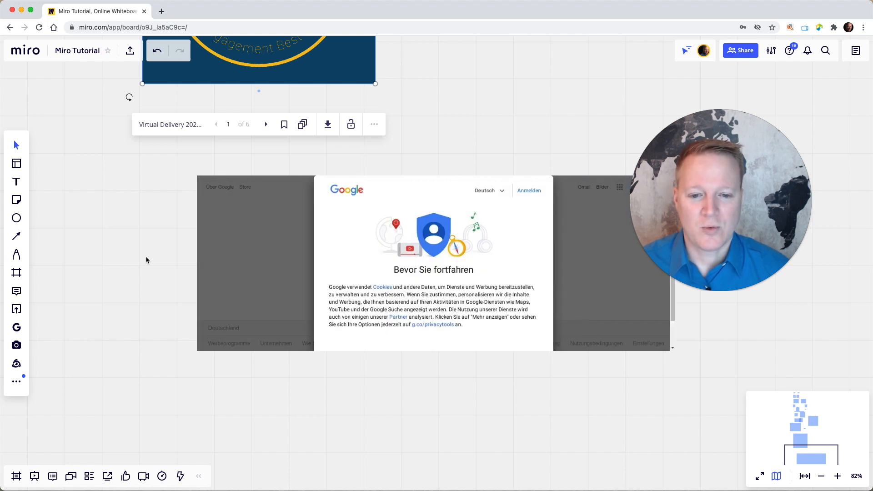
pyautogui.click(269, 232)
pyautogui.press('Delete')
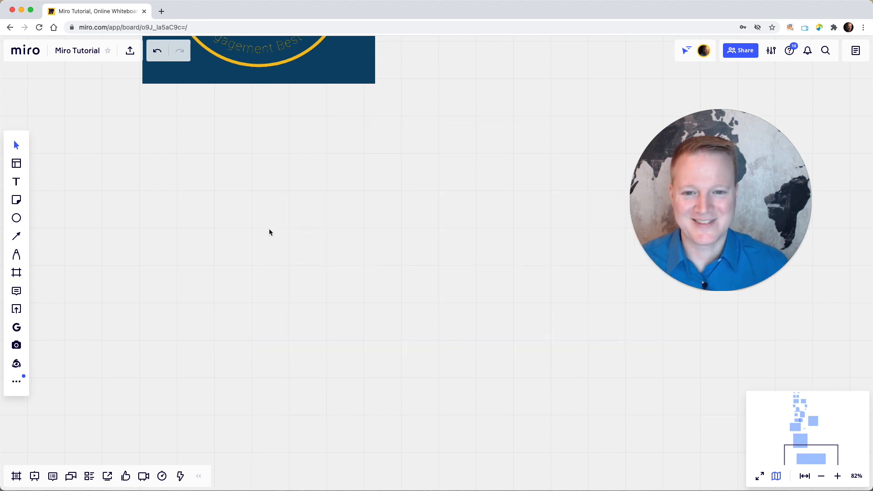
# Add an empty card to the blank area below the Virtual Delivery PDF
pyautogui.click(17, 384)
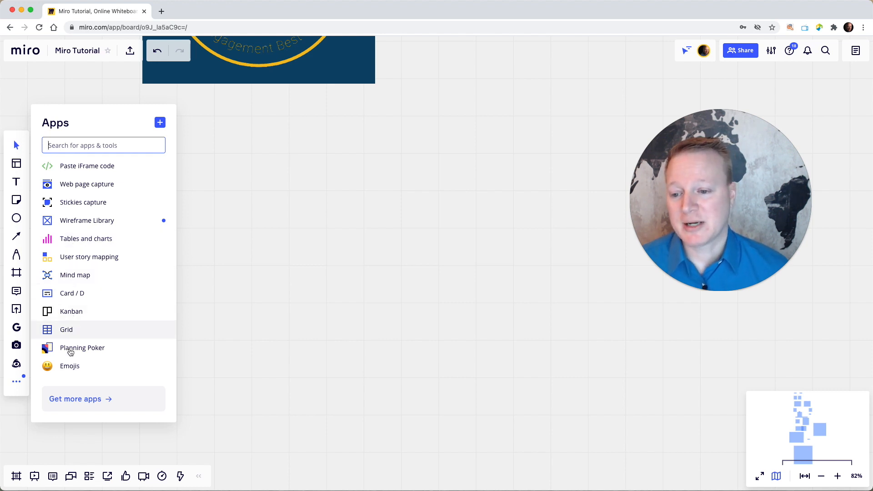
pyautogui.click(84, 297)
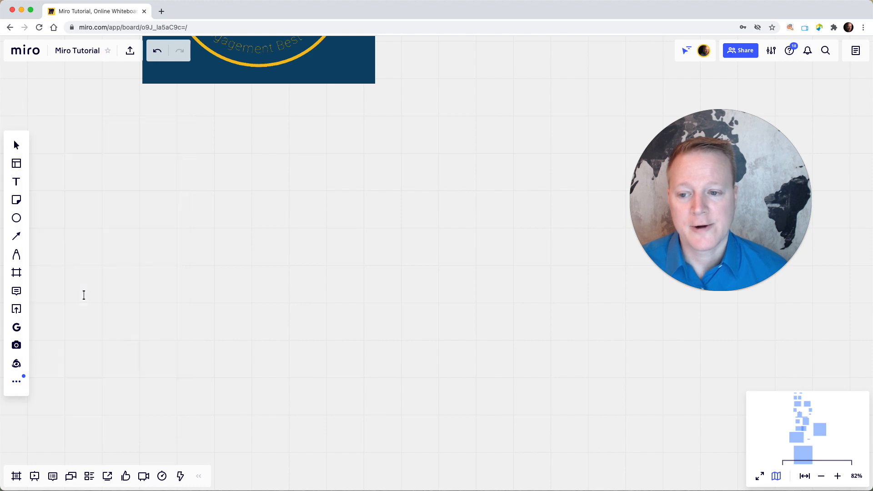
pyautogui.click(161, 238)
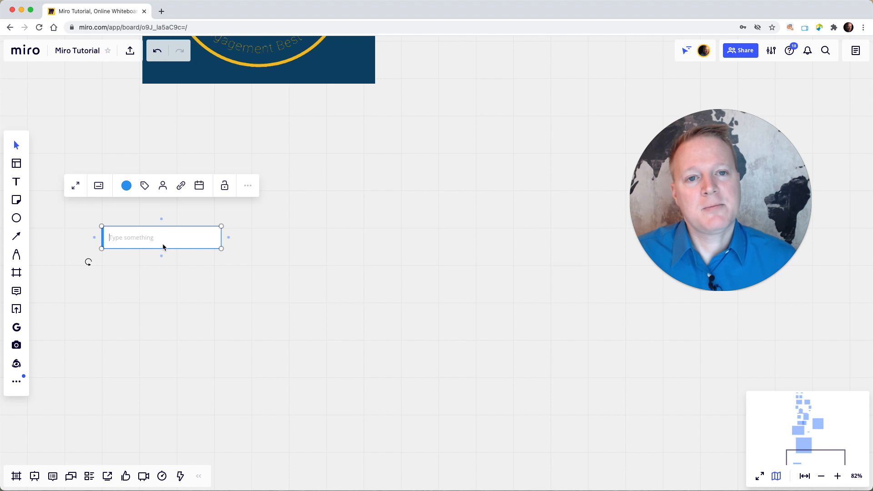
# Title the new card "To do list" and view its available card colours
pyautogui.write('To do list')
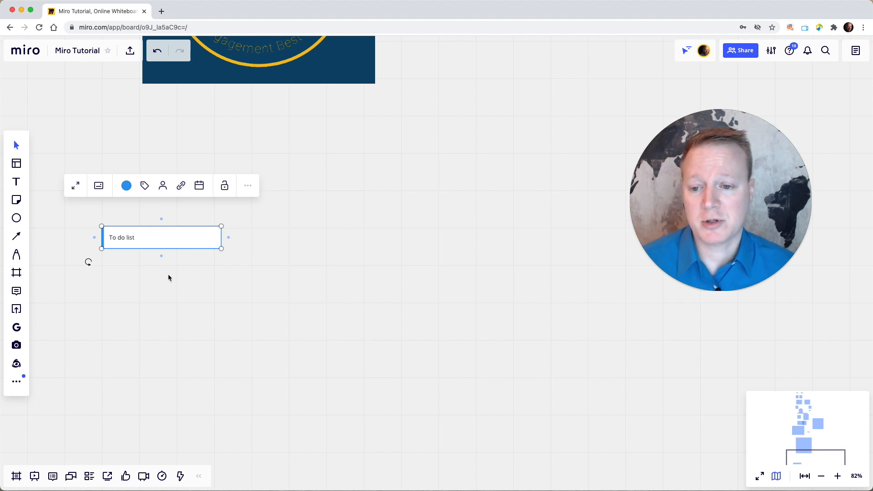
pyautogui.click(129, 187)
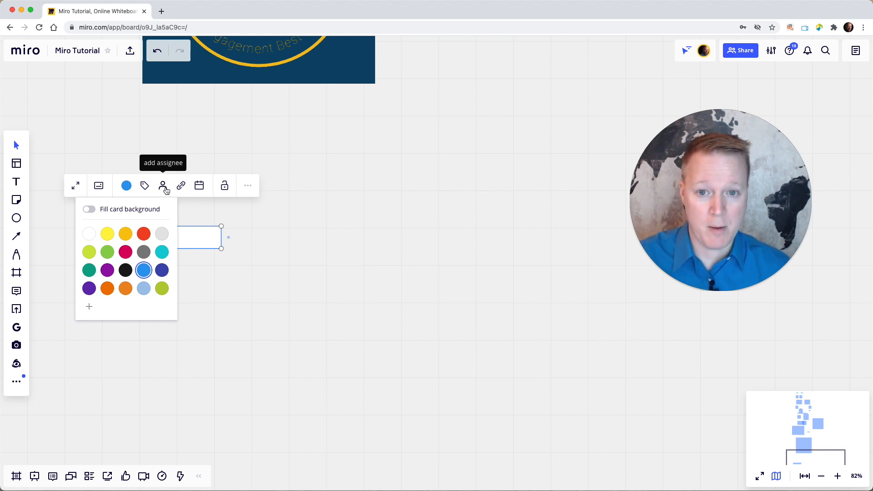
pyautogui.click(278, 263)
pyautogui.click(144, 233)
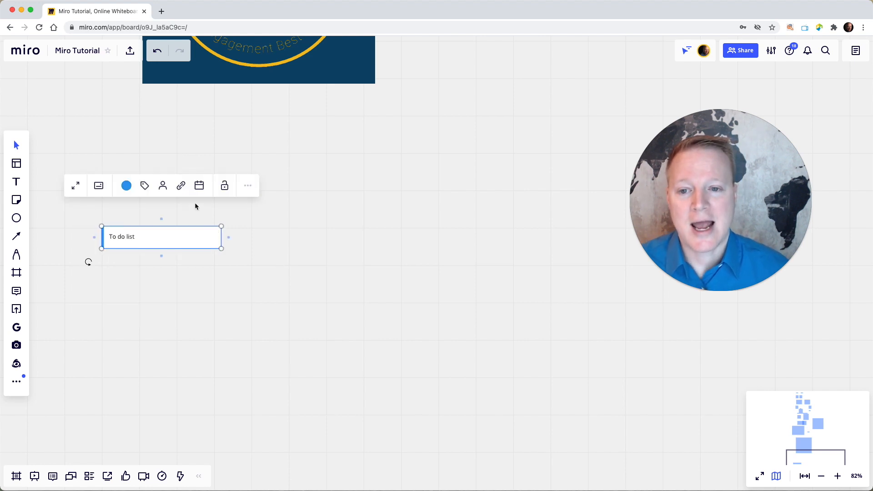
# View the due date calendar for the "To do list" card and move the card up and slightly right, beneath the blue poster
pyautogui.click(200, 186)
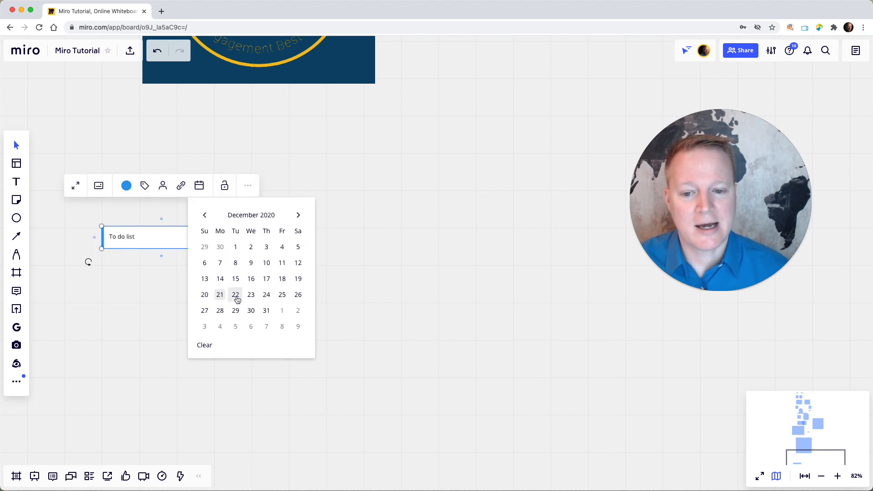
pyautogui.click(144, 276)
pyautogui.moveTo(150, 235); pyautogui.dragTo(186, 156)
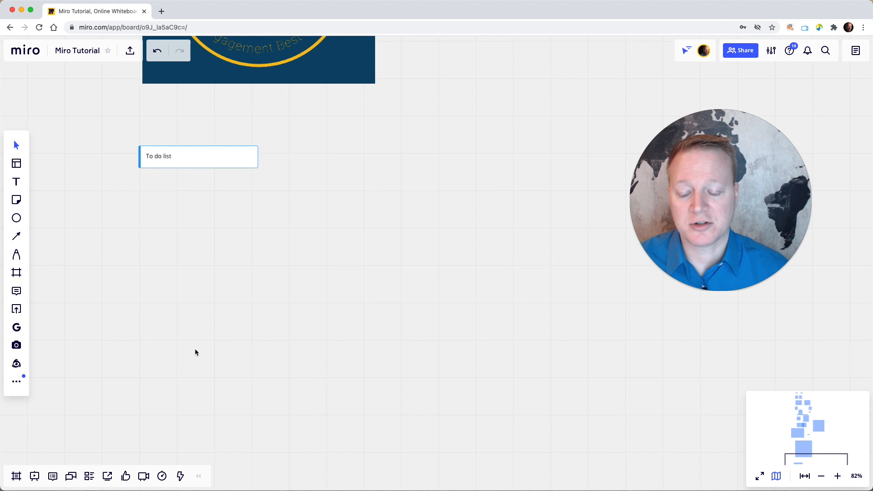
# Locate the "To do list" card on the board through the board's list of cards
pyautogui.click(89, 478)
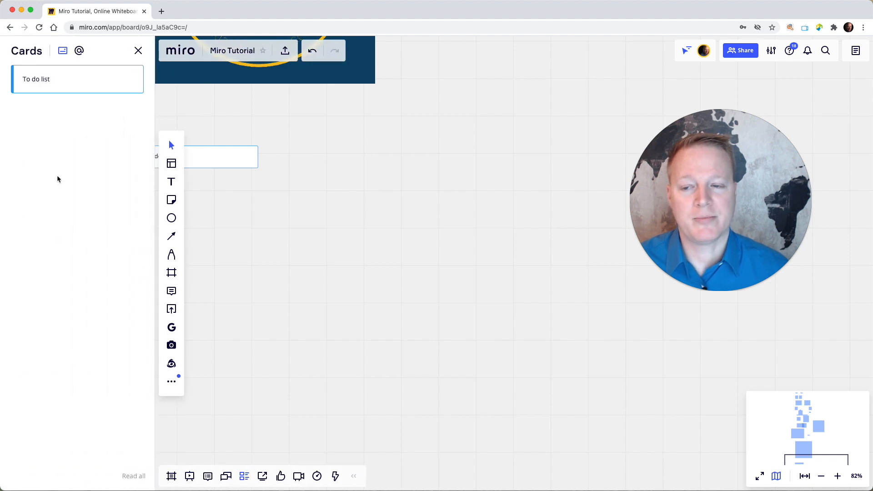
pyautogui.click(57, 81)
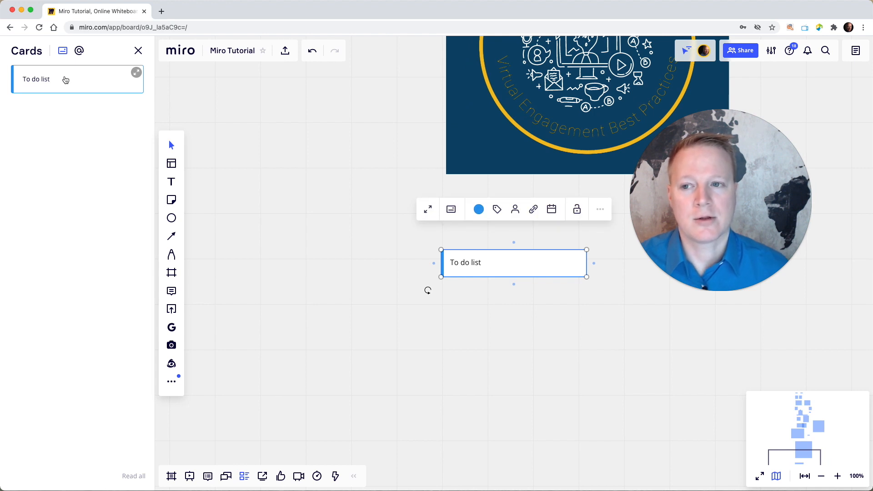
pyautogui.click(138, 51)
pyautogui.hscroll(7, 339, 298)
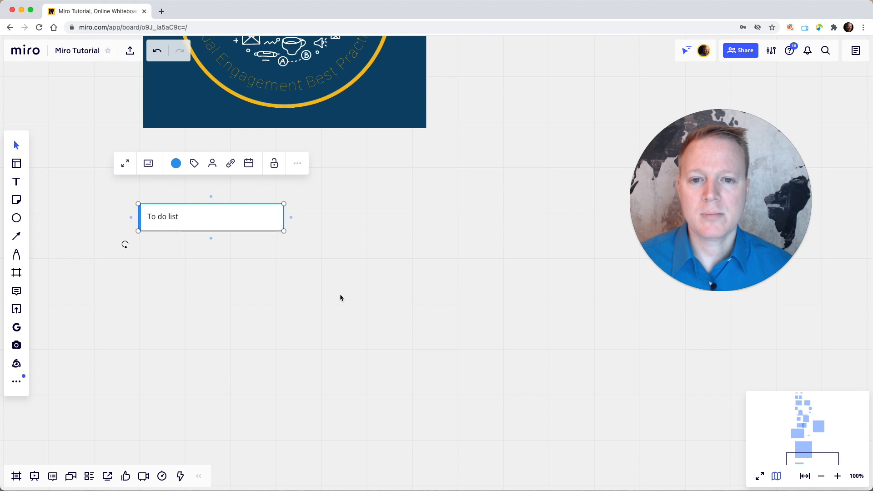
# Review the text boxes, sticky notes, arrow, shapes and the line joining Idea 1 and Idea 2 near the start of the board
pyautogui.scroll(5, 340, 298)
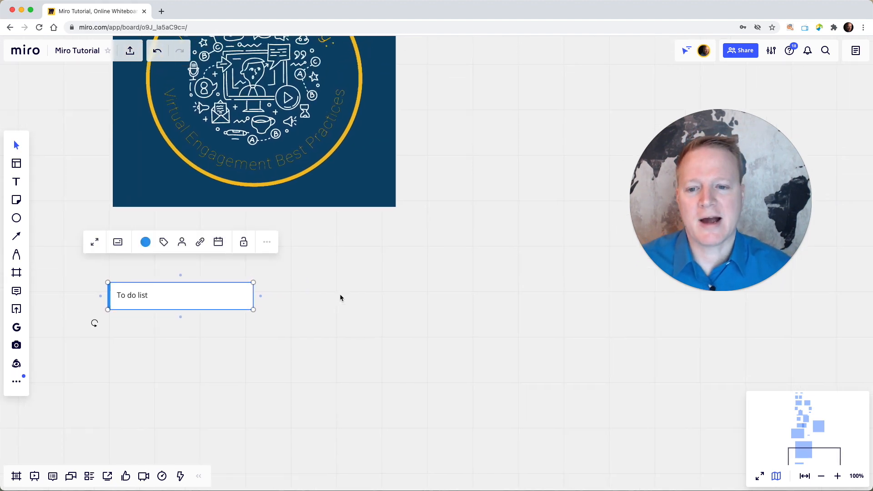
pyautogui.scroll(15, 340, 298)
pyautogui.scroll(-5, 340, 298)
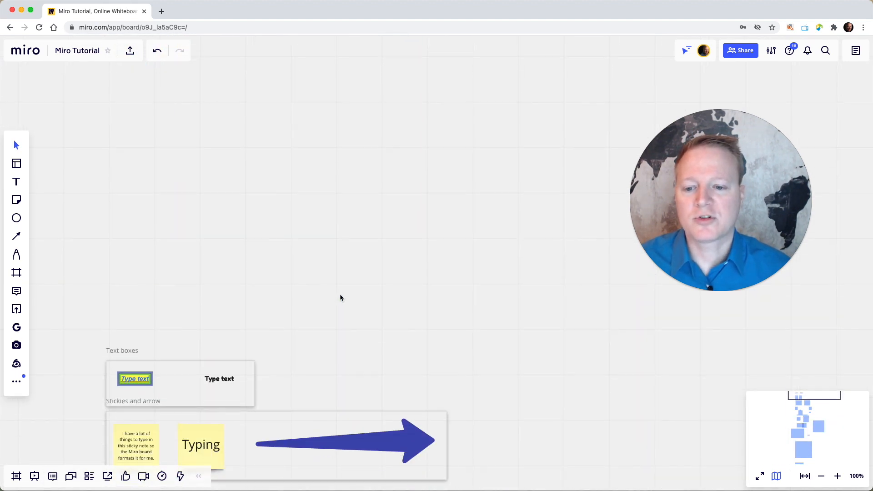
pyautogui.scroll(-2, 166, 241)
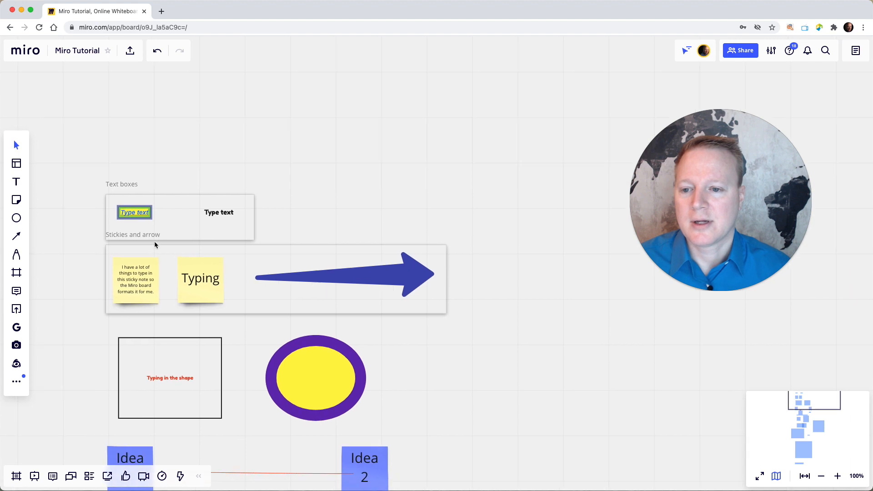
pyautogui.click(148, 213)
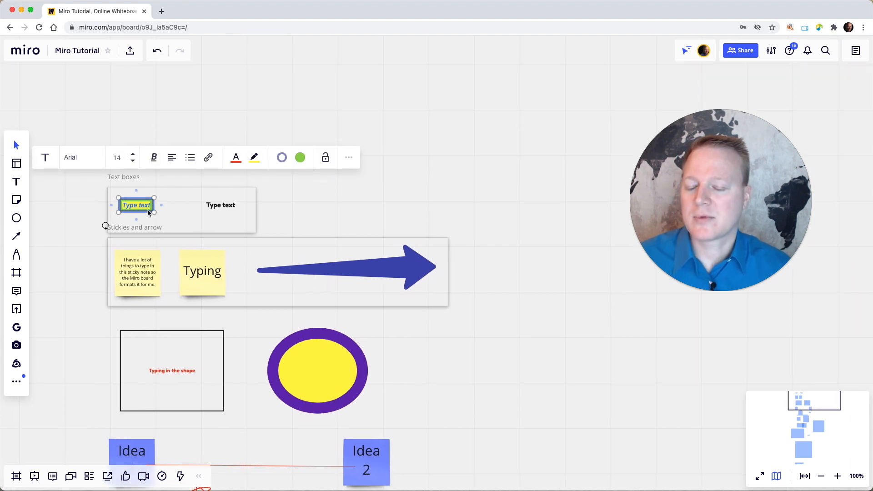
pyautogui.scroll(-3, 147, 209)
pyautogui.click(147, 209)
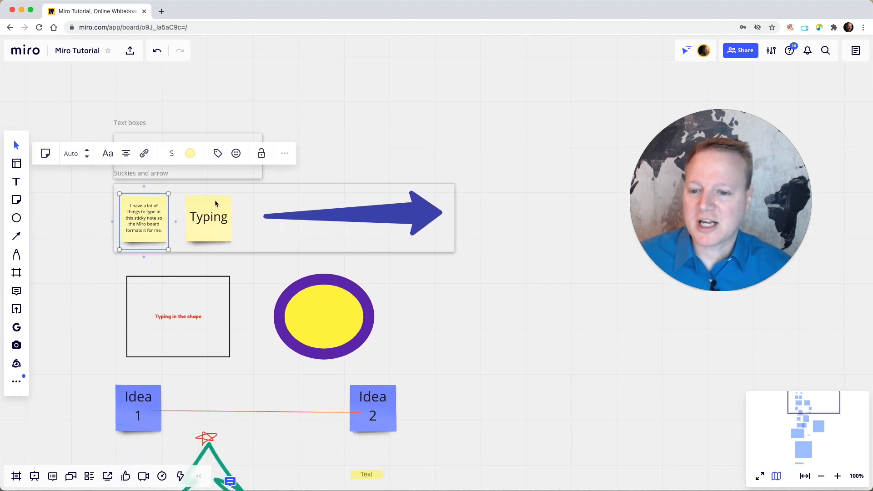
pyautogui.click(305, 215)
pyautogui.click(217, 324)
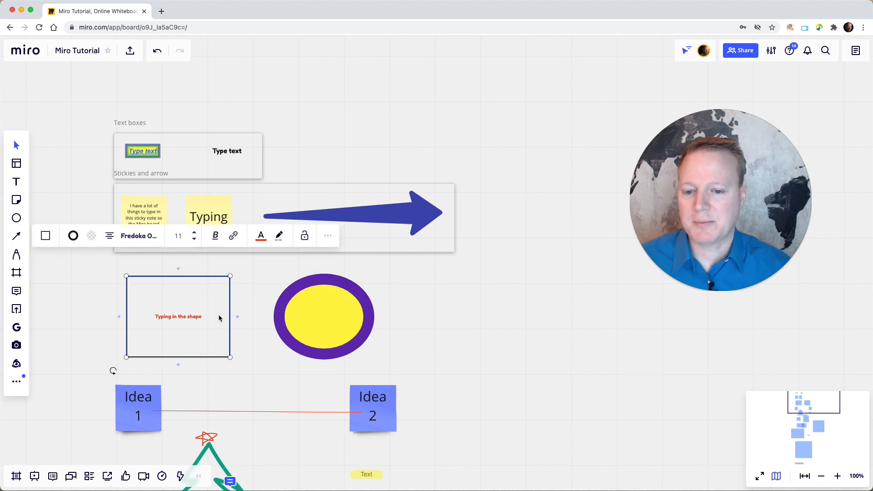
pyautogui.scroll(-1, 191, 319)
pyautogui.scroll(-5, 190, 315)
pyautogui.click(145, 320)
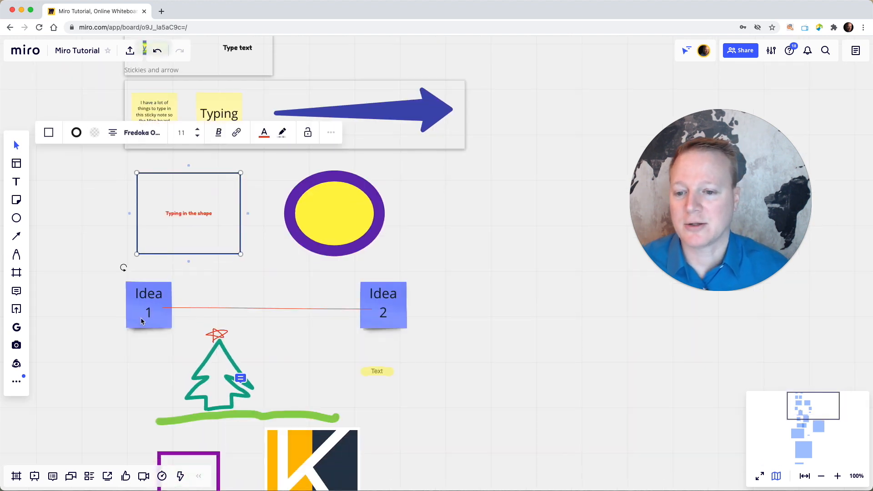
pyautogui.click(197, 309)
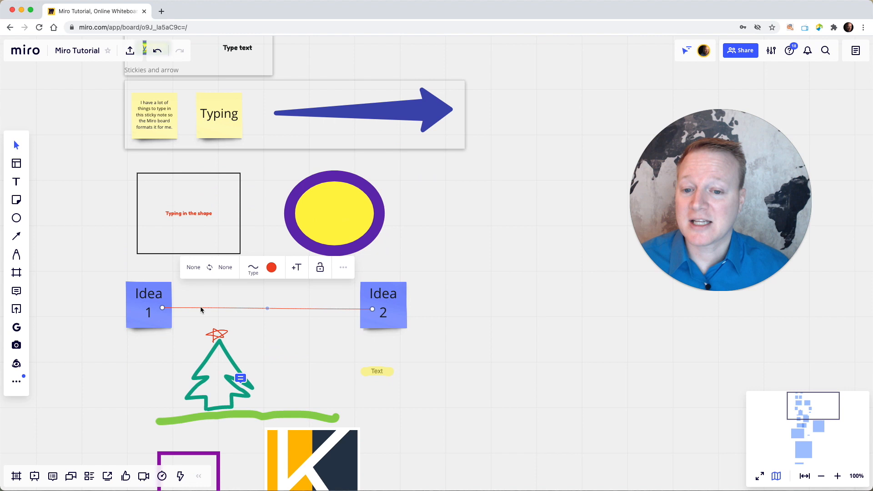
# Review the drawing, logo, dog image and icon, embedded videos, "Watch this" link and blue poster further down the board
pyautogui.scroll(-4, 201, 308)
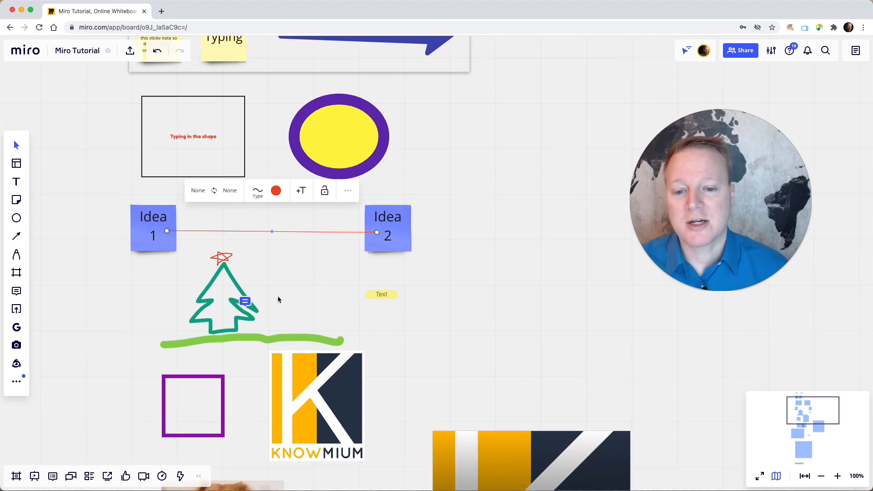
pyautogui.scroll(-4, 250, 310)
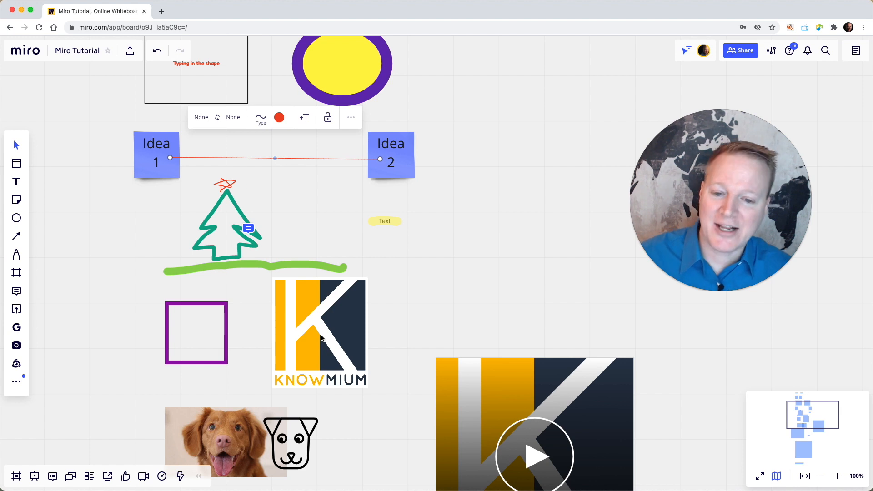
pyautogui.scroll(-3, 321, 338)
pyautogui.scroll(-3, 236, 328)
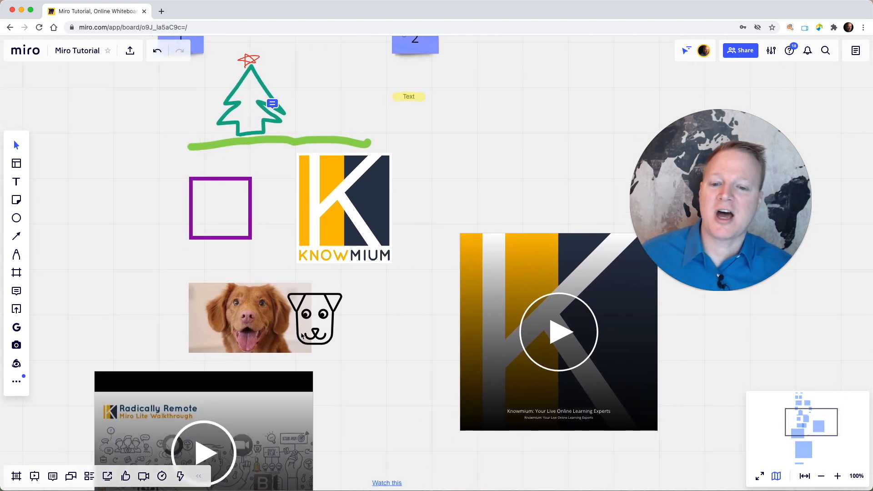
pyautogui.click(237, 329)
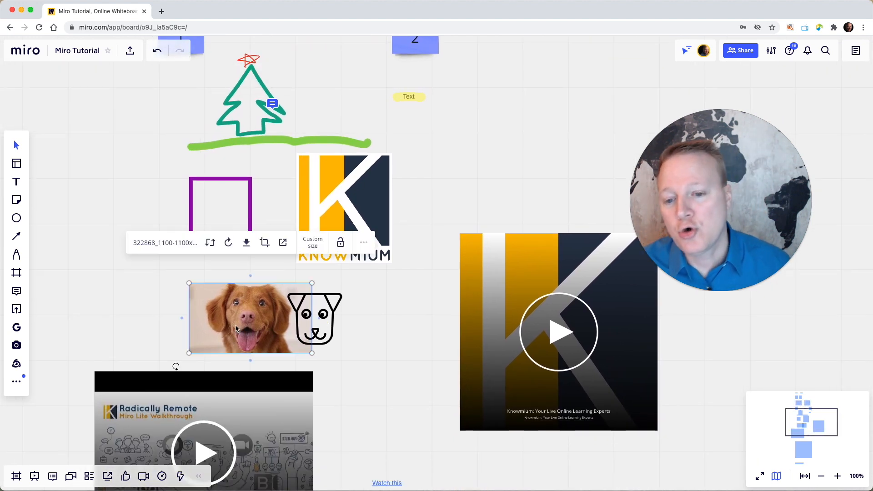
pyautogui.click(333, 325)
pyautogui.scroll(-1, 333, 326)
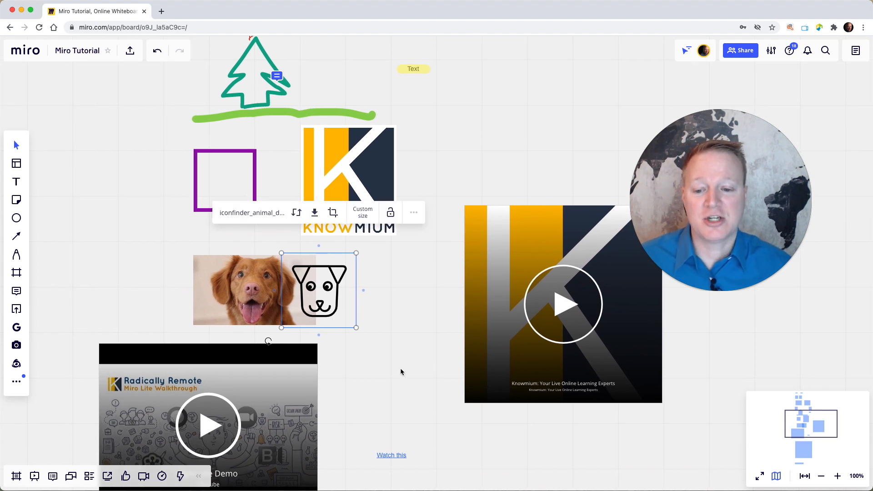
pyautogui.scroll(-2, 371, 379)
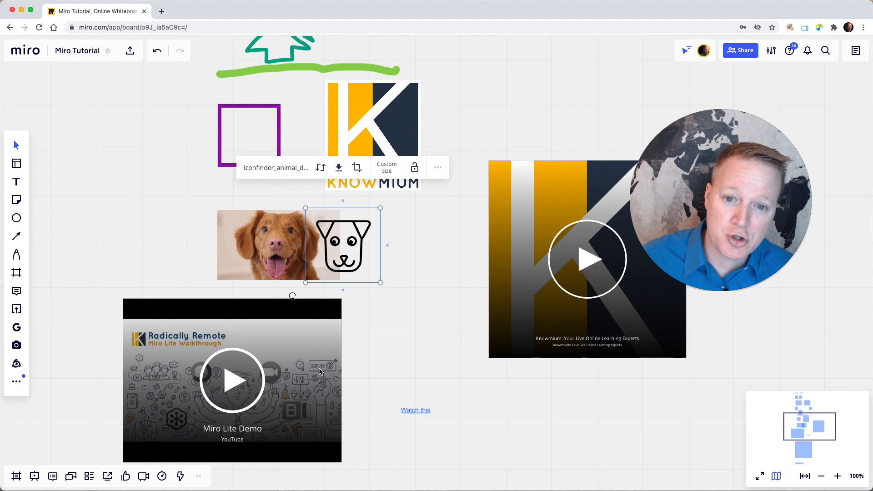
pyautogui.click(416, 411)
pyautogui.scroll(-15, 417, 415)
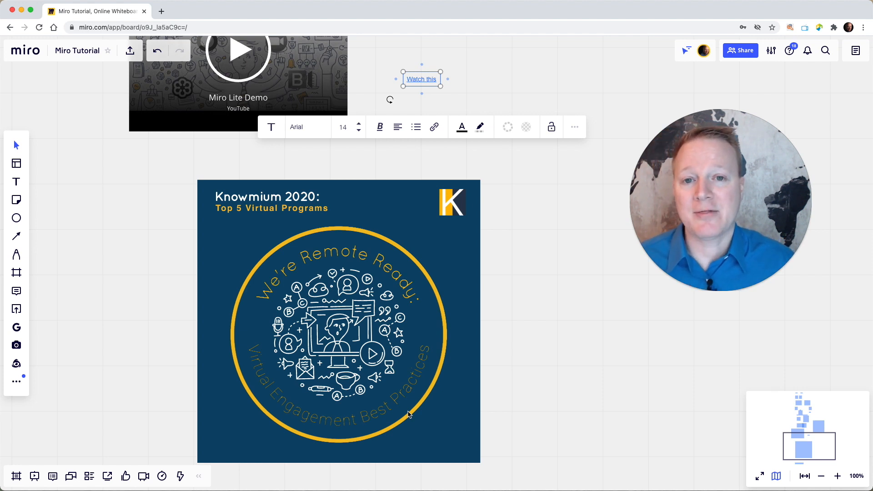
pyautogui.scroll(-10, 408, 414)
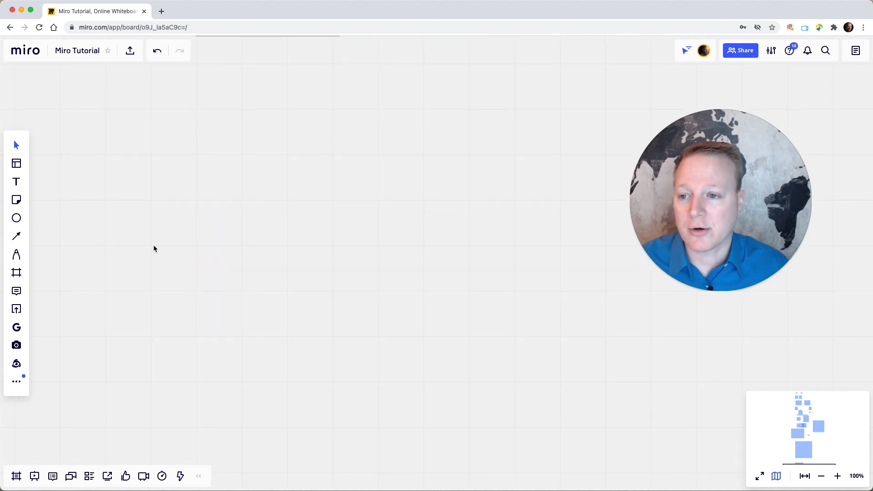
# Add the 3×3 Prioritization Method template to the empty area beside the "To do list" card
pyautogui.scroll(5, 136, 228)
pyautogui.scroll(-1, 94, 179)
pyautogui.click(13, 163)
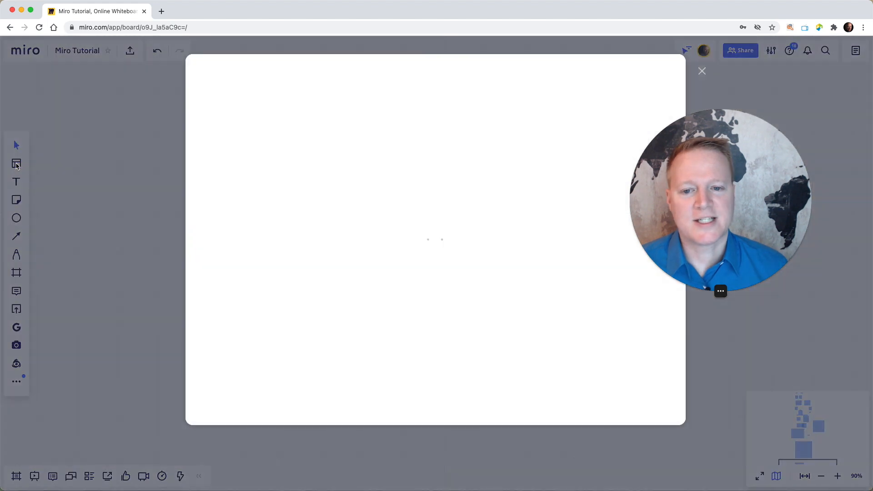
pyautogui.scroll(-9, 476, 189)
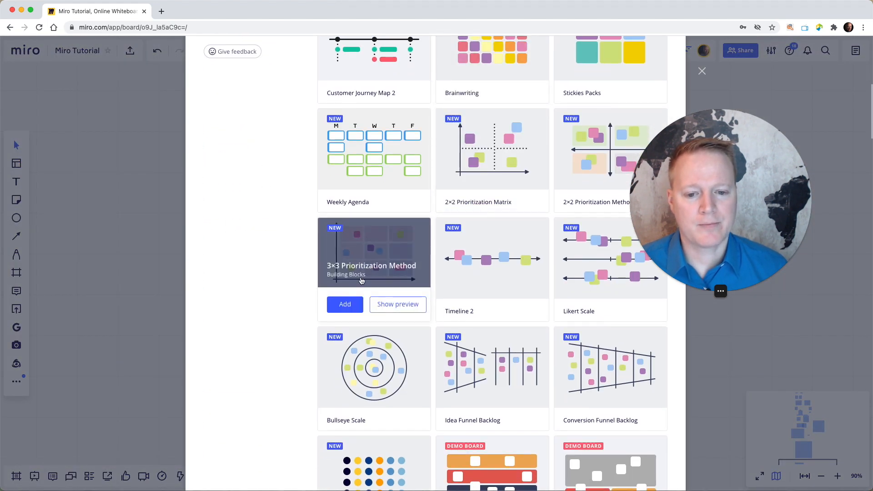
pyautogui.click(354, 305)
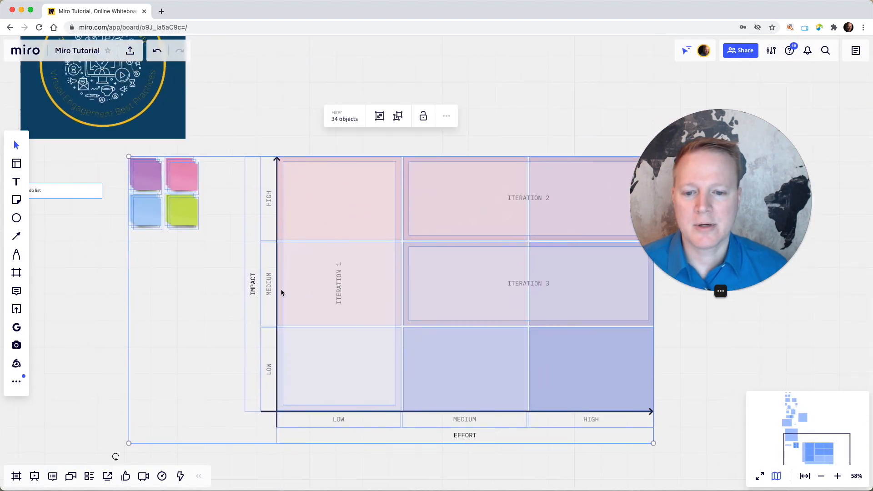
# Replace the template's vertical axis label IMPACT with "Edit"
pyautogui.click(253, 284)
pyautogui.doubleClick(253, 285)
pyautogui.write('Edit')
pyautogui.click(204, 330)
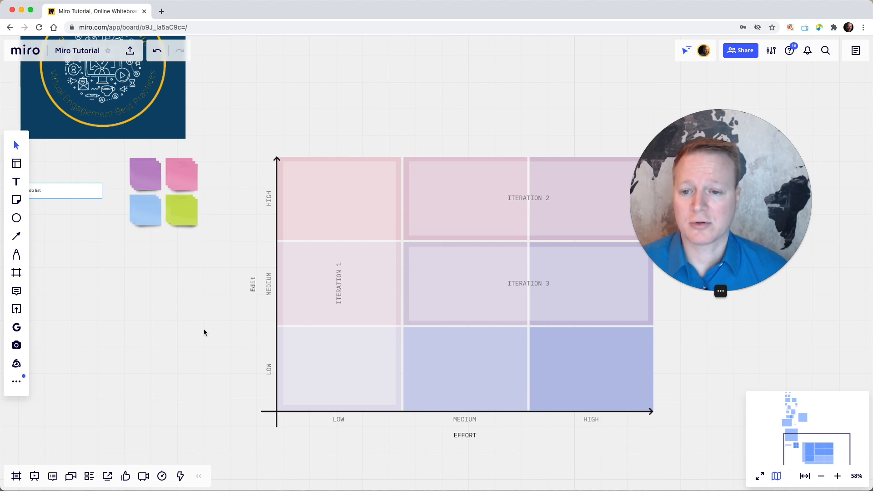
pyautogui.hscroll(1, 203, 328)
pyautogui.hscroll(-1, 203, 329)
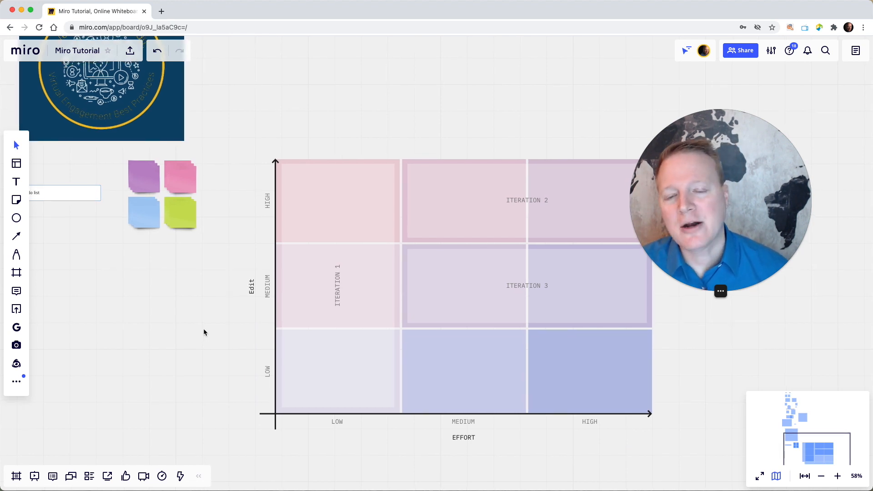
# Draw a large rounded rectangle in the empty area below the prioritization template, leaving it without text
pyautogui.scroll(-10, 203, 328)
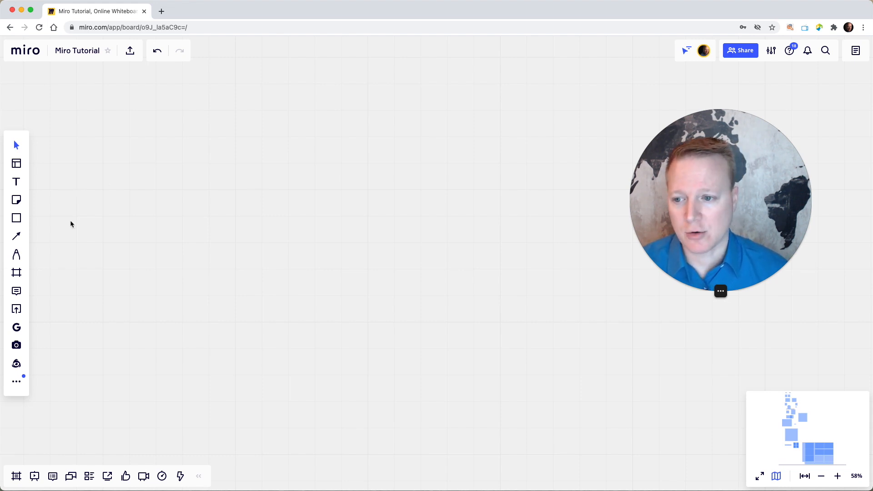
pyautogui.click(16, 217)
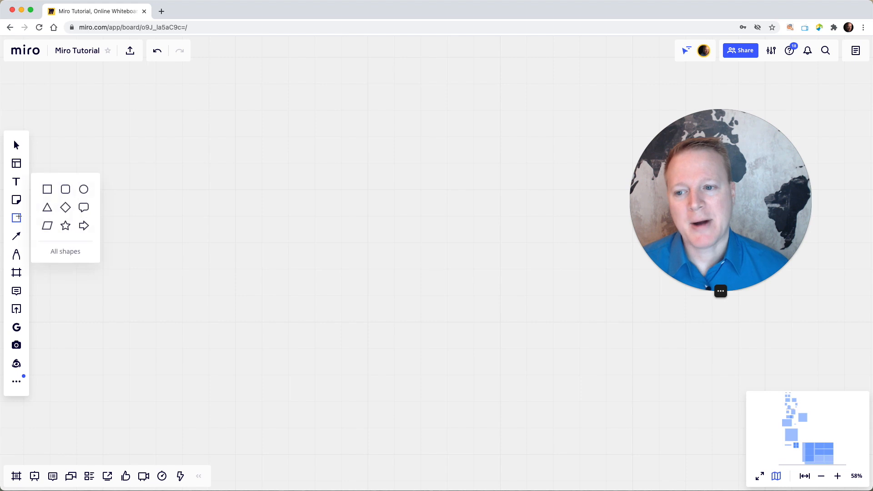
pyautogui.click(66, 189)
pyautogui.moveTo(131, 185)
pyautogui.mouseDown()
pyautogui.moveTo(201, 251)
pyautogui.moveTo(267, 293)
pyautogui.moveTo(290, 330)
pyautogui.mouseUp()
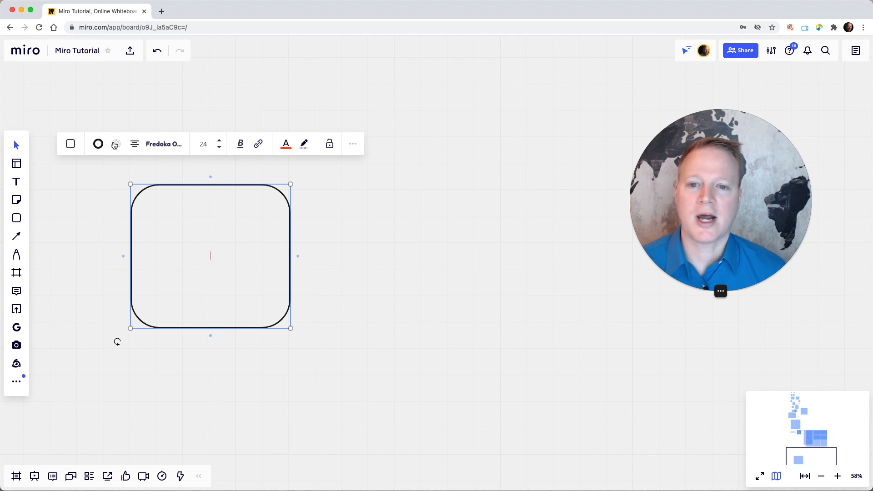
pyautogui.click(99, 227)
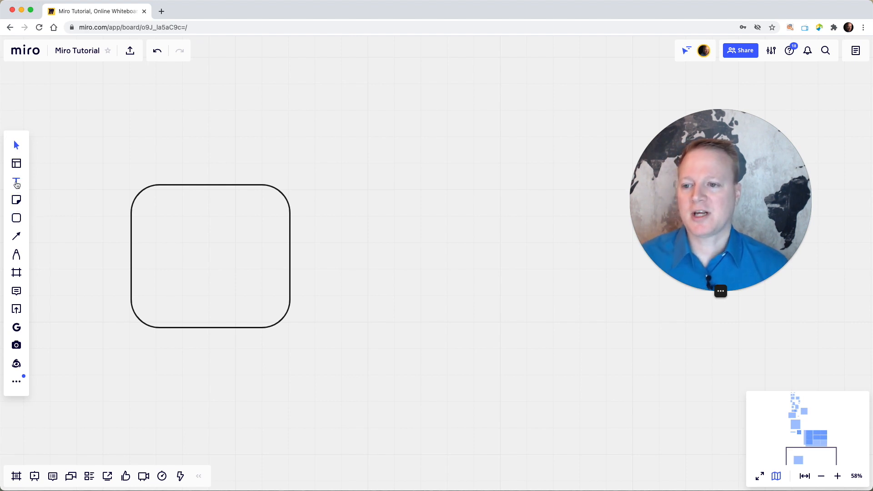
# Place an orange sticky note inside the upper-left corner of the rounded rectangle
pyautogui.click(14, 198)
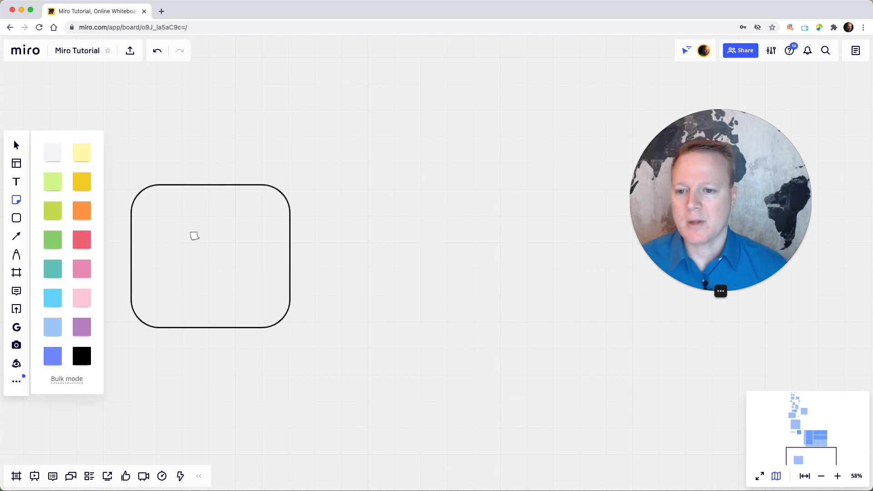
pyautogui.click(89, 212)
pyautogui.click(159, 217)
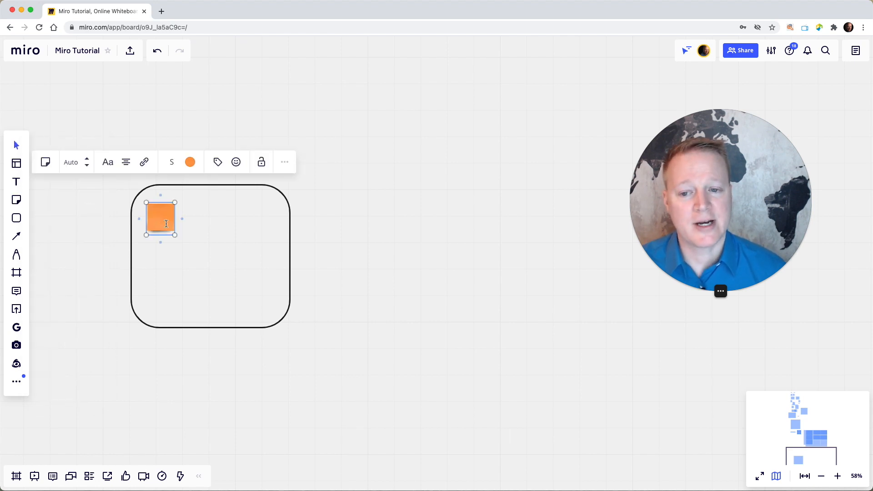
# Enlarge the orange sticky note inside the rounded rectangle and give it the text "Type your name"
pyautogui.moveTo(175, 235); pyautogui.dragTo(202, 250)
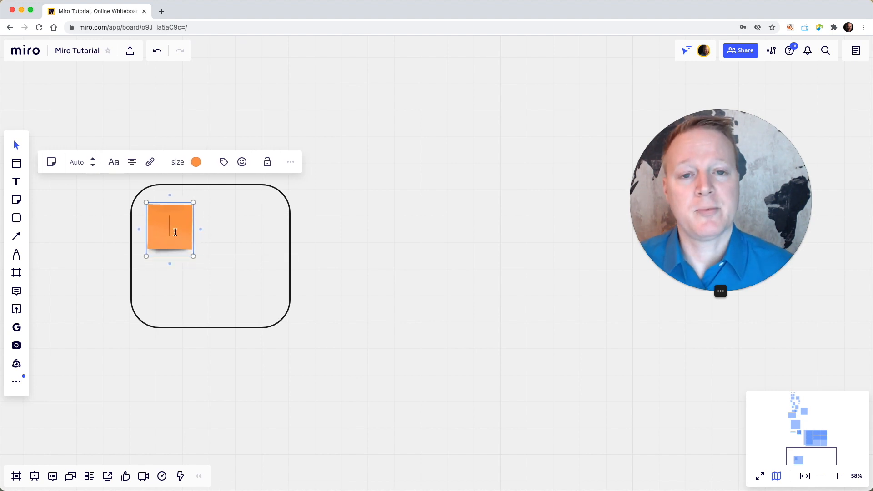
pyautogui.write('T')
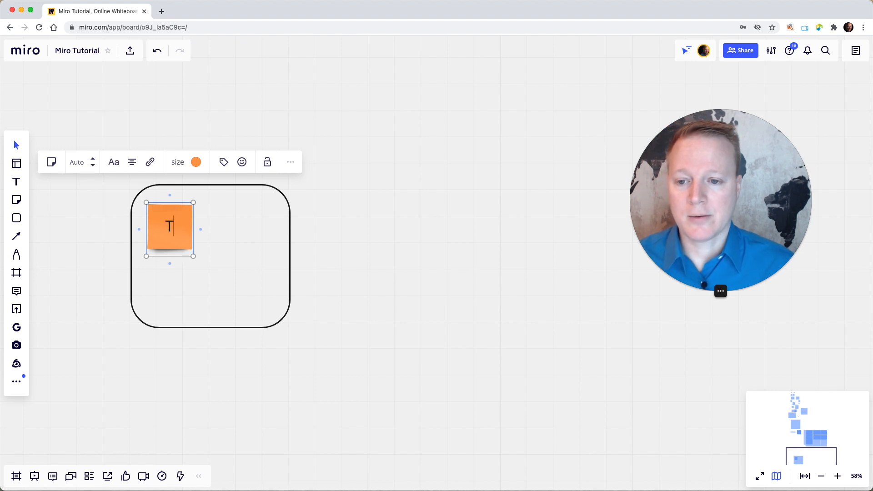
pyautogui.write('ype your name')
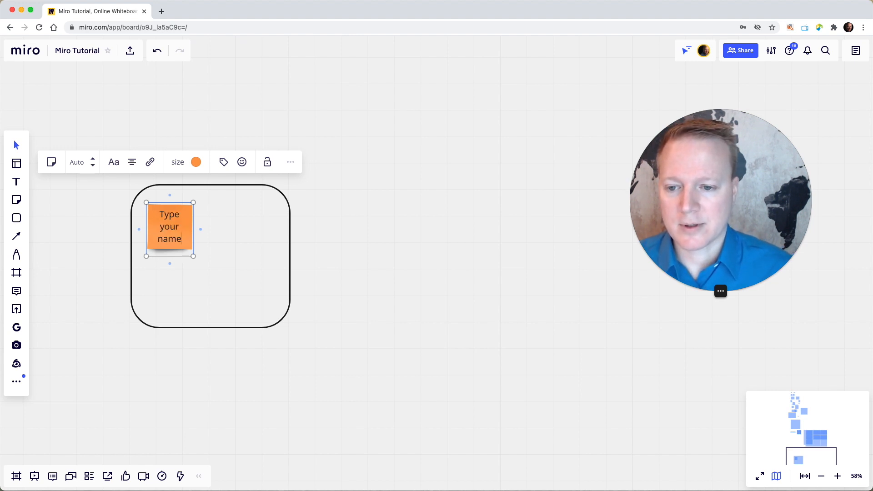
# Duplicate the "Type your name" sticky note and place the copy level with it in the rectangle's upper-right corner
pyautogui.click(182, 242)
pyautogui.click(182, 242)
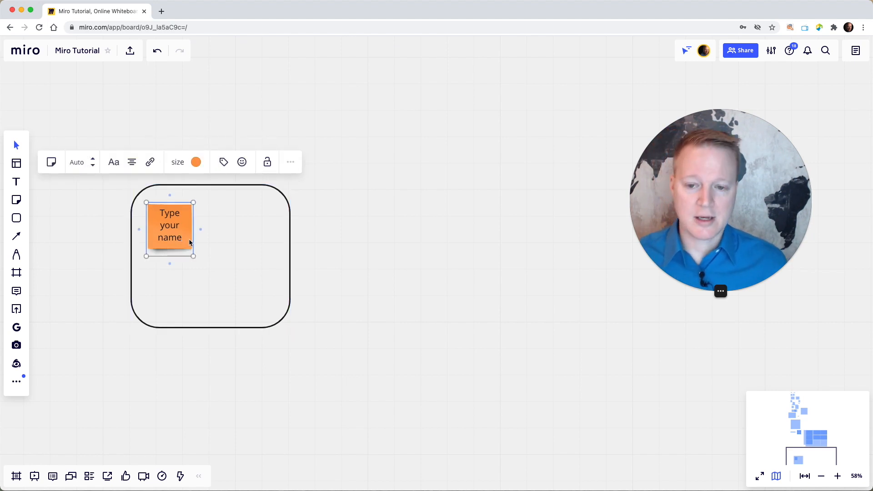
pyautogui.press('super+d')
pyautogui.moveTo(181, 246); pyautogui.dragTo(244, 235)
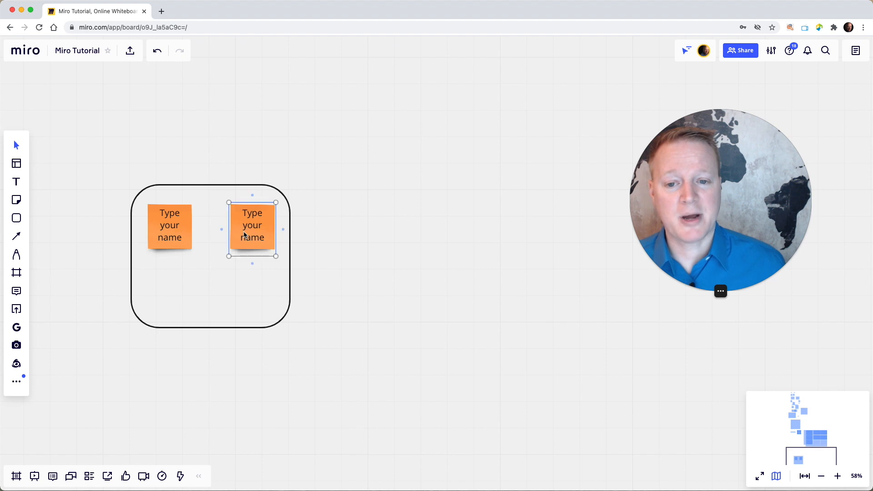
# Replace the copied sticky note's text with "Where are you today?"
pyautogui.doubleClick(245, 235)
pyautogui.write('WHere')
pyautogui.press('BackSpace')
pyautogui.press('BackSpace')
pyautogui.press('BackSpace')
pyautogui.press('BackSpace')
pyautogui.write('here ar')
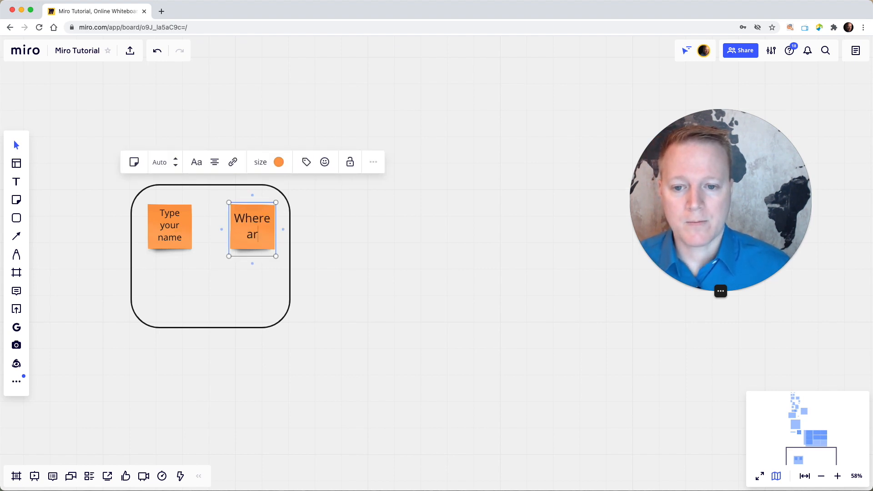
pyautogui.write('e you today?')
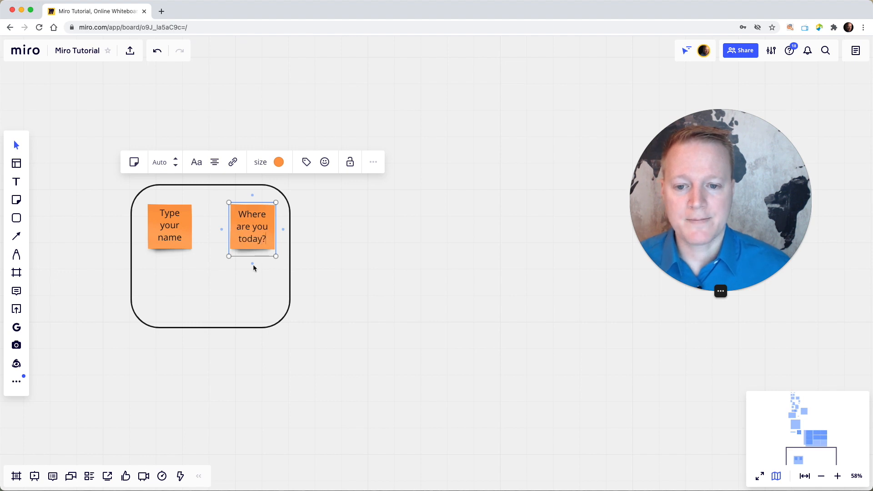
pyautogui.click(363, 305)
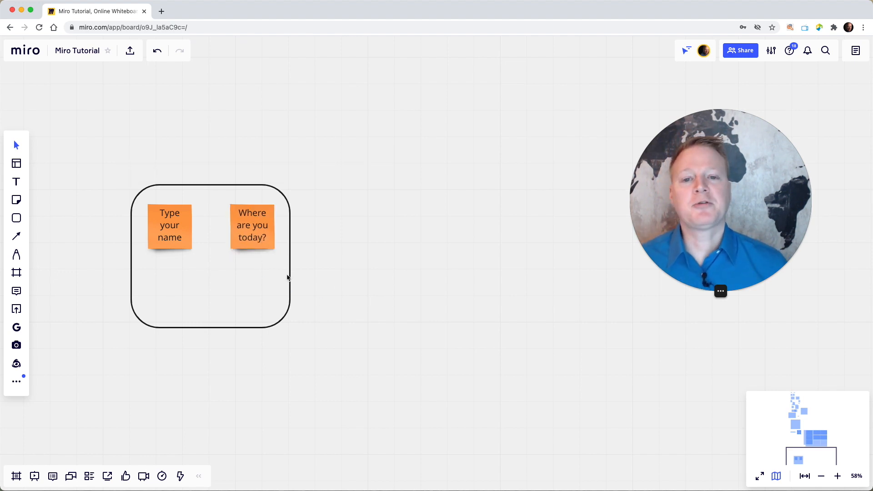
# Try replacing the "Type your name" text with a sample first name, and undo the replacement
pyautogui.doubleClick(178, 237)
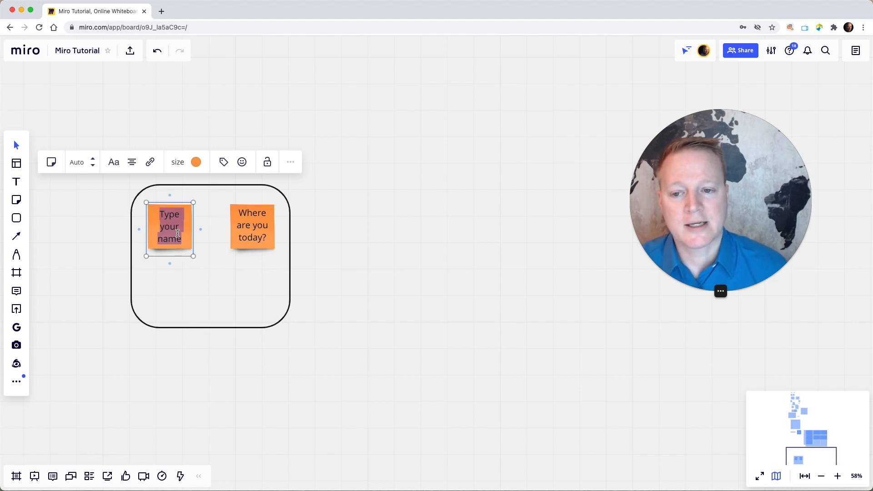
pyautogui.write('Joey')
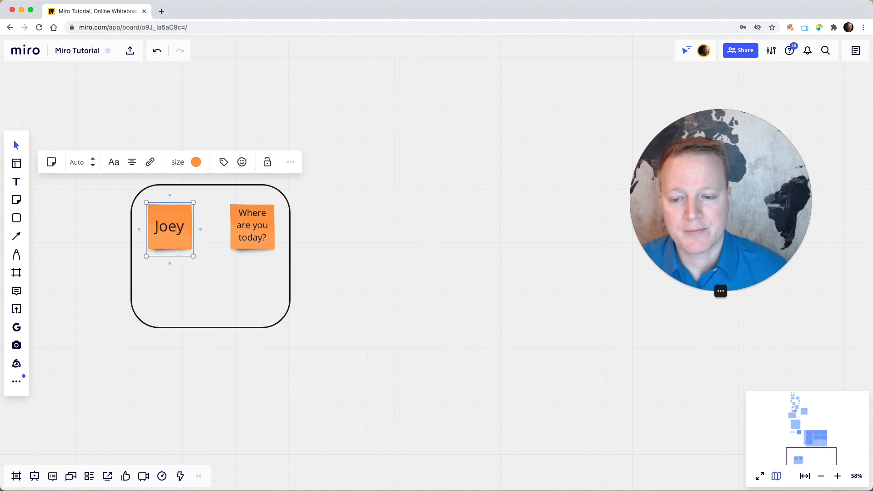
pyautogui.press('super+z')
pyautogui.click(343, 290)
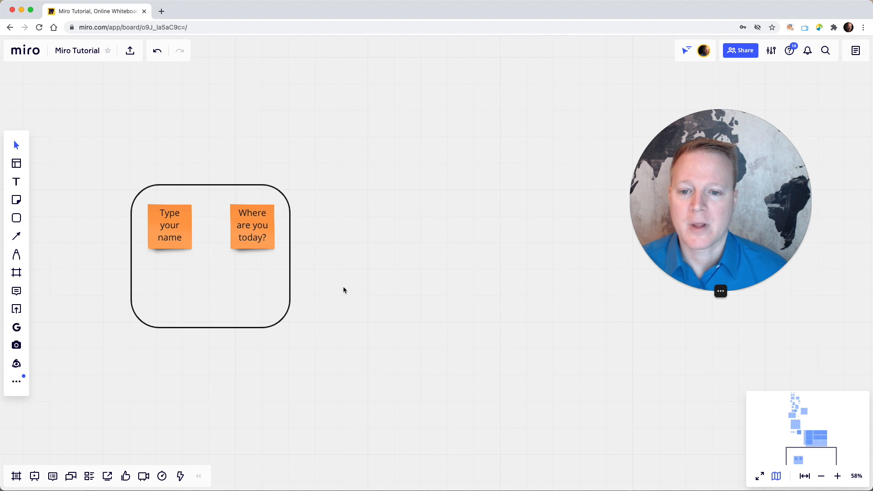
# Place a blank green sticky note below "Type your name" and a copy of it below "Where are you today?"
pyautogui.click(17, 202)
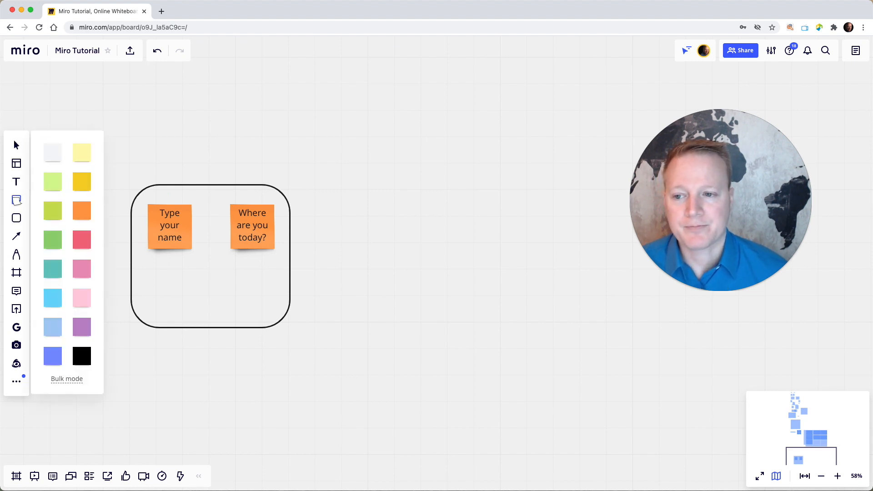
pyautogui.click(53, 219)
pyautogui.click(178, 298)
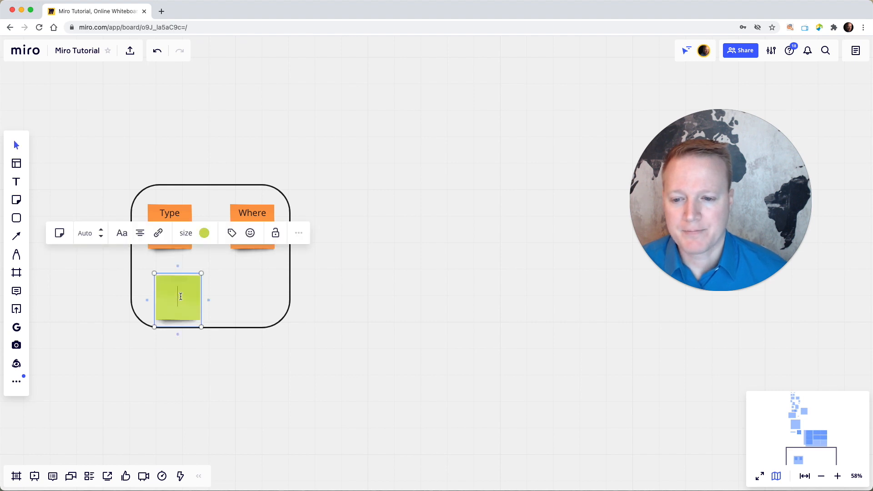
pyautogui.moveTo(186, 299); pyautogui.dragTo(253, 296)
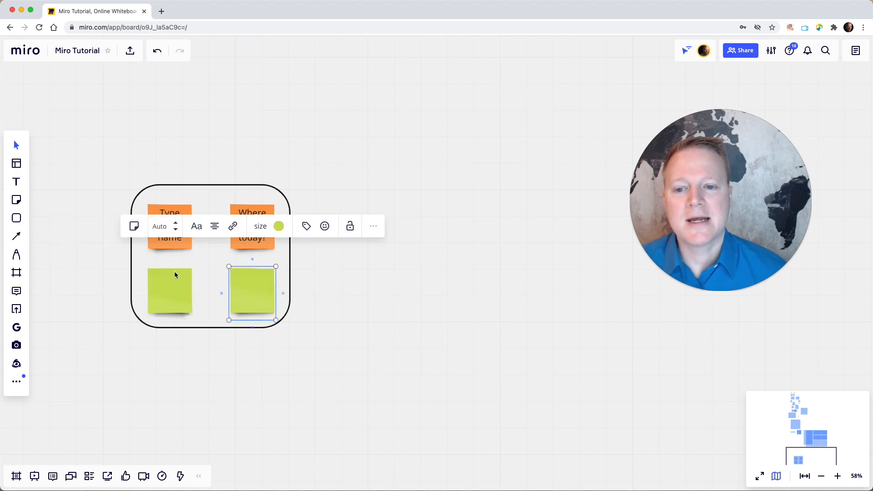
pyautogui.click(171, 248)
pyautogui.click(172, 240)
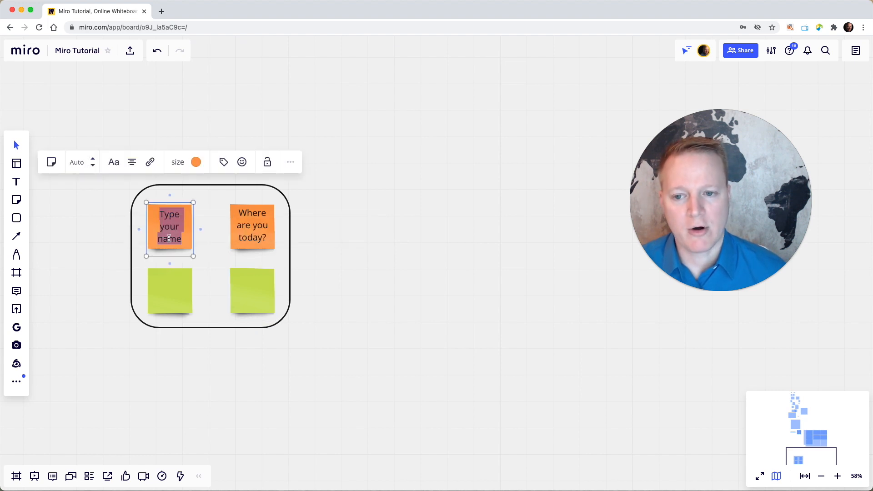
pyautogui.click(86, 238)
# Add the text "What is your profession?" on two lines between the "Type your name" note and the green note below it
pyautogui.click(17, 182)
pyautogui.click(154, 257)
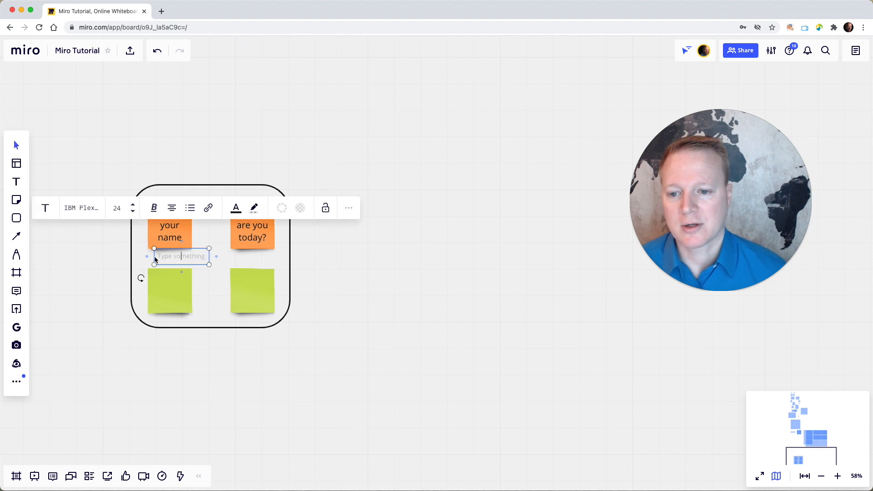
pyautogui.write('W')
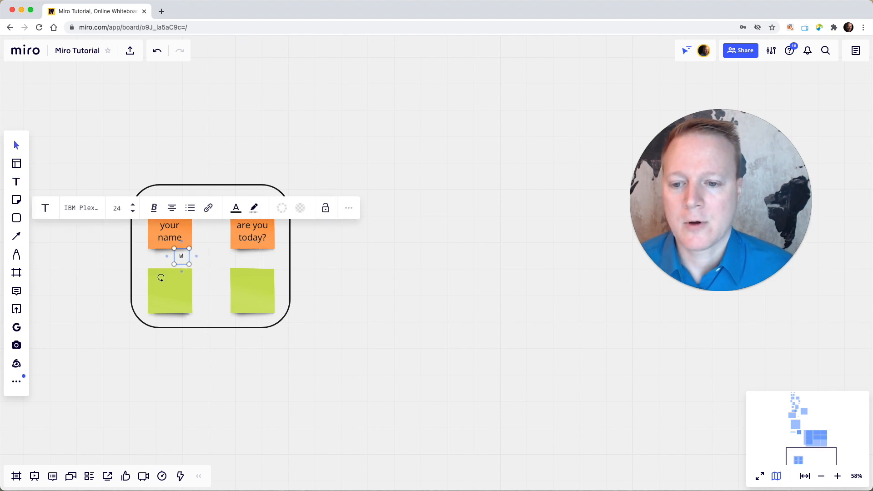
pyautogui.write('hat is your profe')
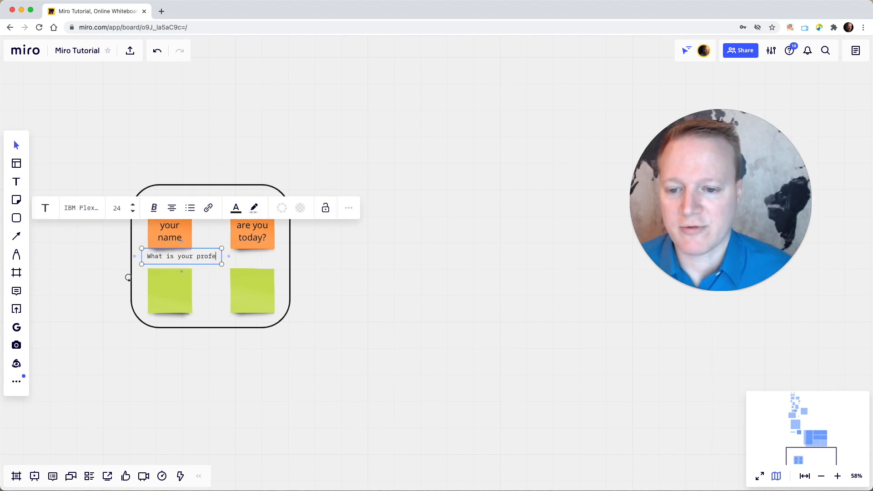
pyautogui.write('ssion?')
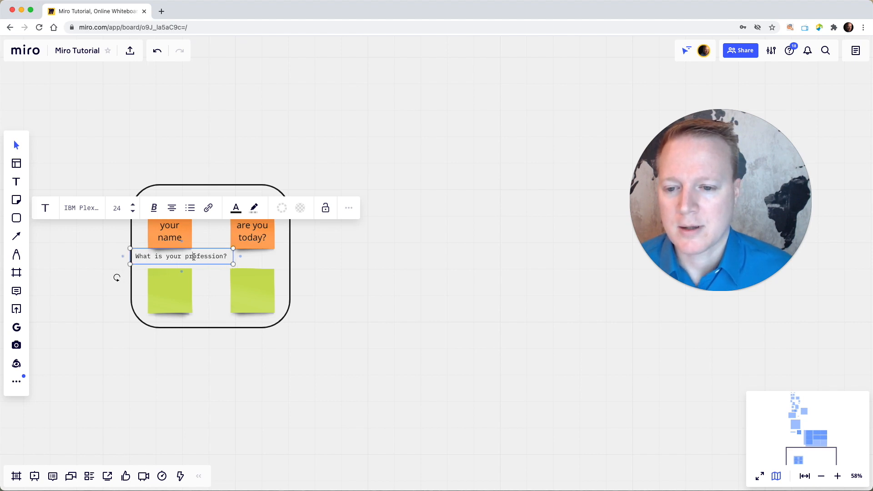
pyautogui.click(185, 257)
pyautogui.press('Return')
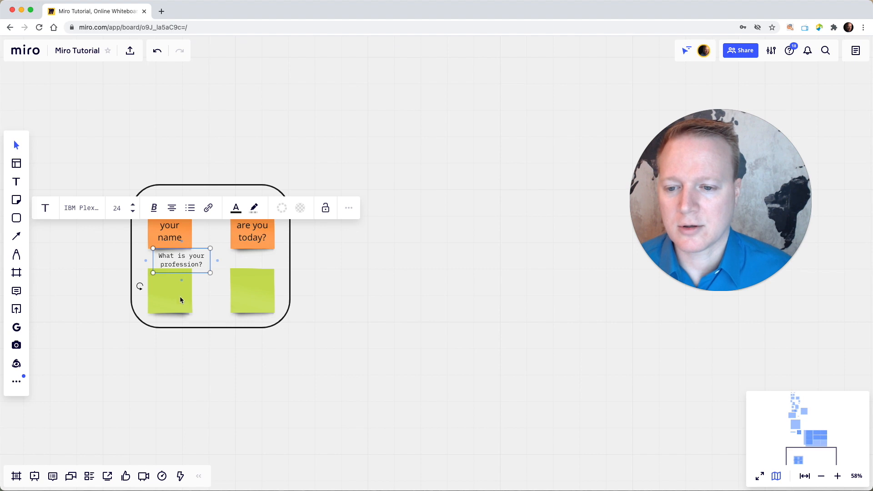
# Centre the "What is your profession?" text above its green sticky note
pyautogui.click(195, 264)
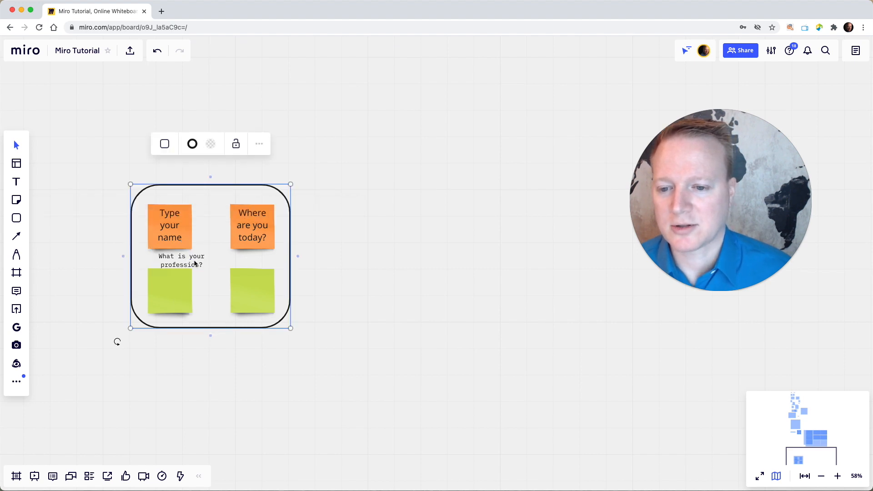
pyautogui.click(203, 259)
pyautogui.moveTo(204, 259); pyautogui.dragTo(192, 258)
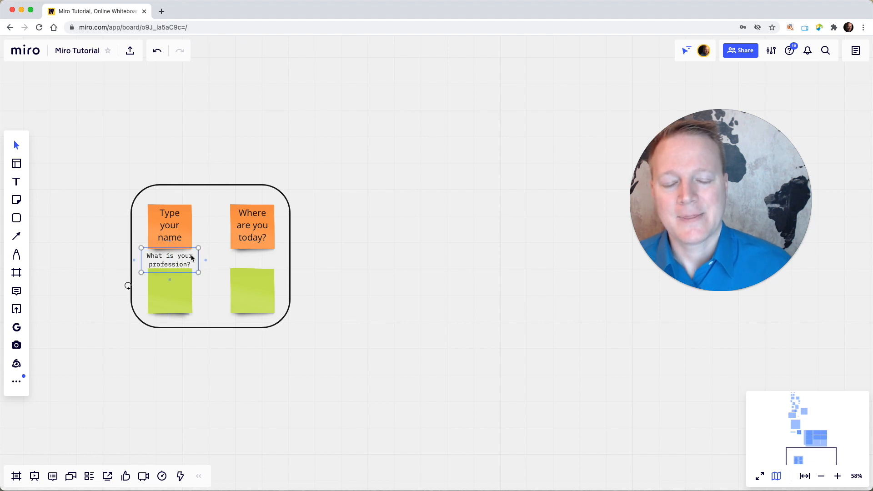
# Try entering text directly in the rounded rectangle, and clear it
pyautogui.click(220, 259)
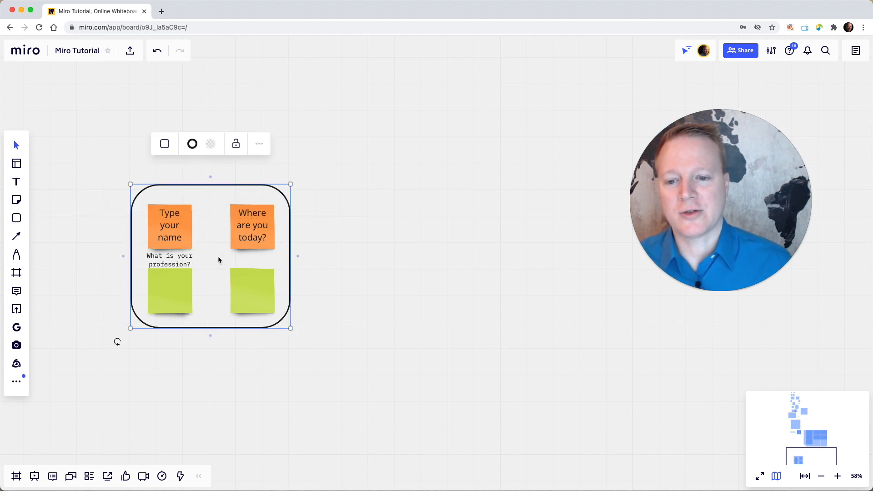
pyautogui.click(218, 256)
pyautogui.write('inside')
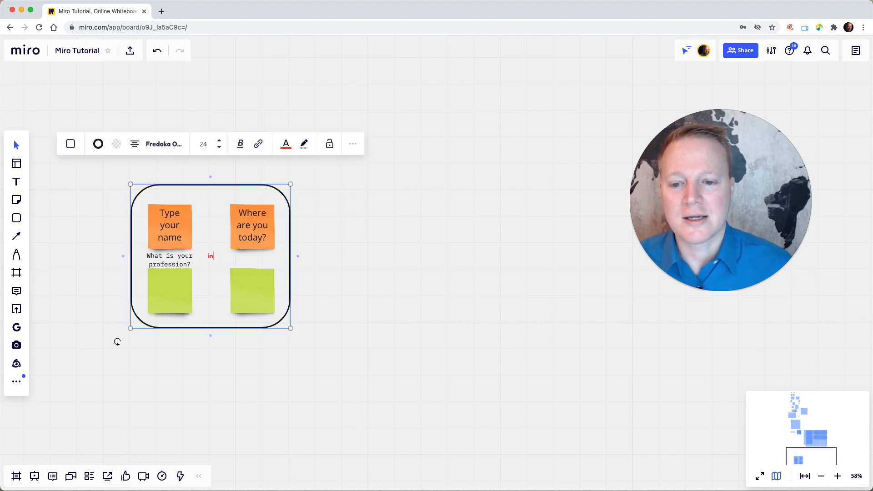
pyautogui.press('BackSpace')
pyautogui.press('BackSpace')
pyautogui.press('BackSpace')
pyautogui.press('BackSpace')
pyautogui.press('BackSpace')
pyautogui.press('BackSpace')
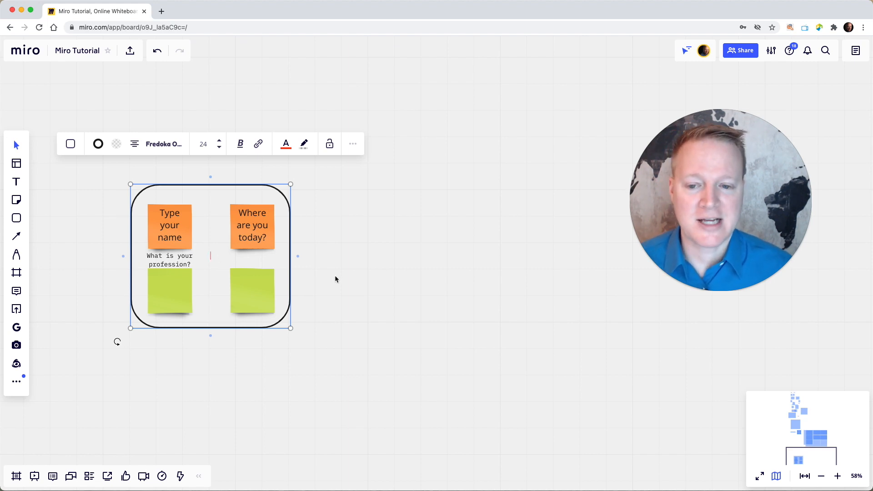
# Copy the profession question above the other green note and change the copy's text to "What is a question you have?"
pyautogui.click(163, 264)
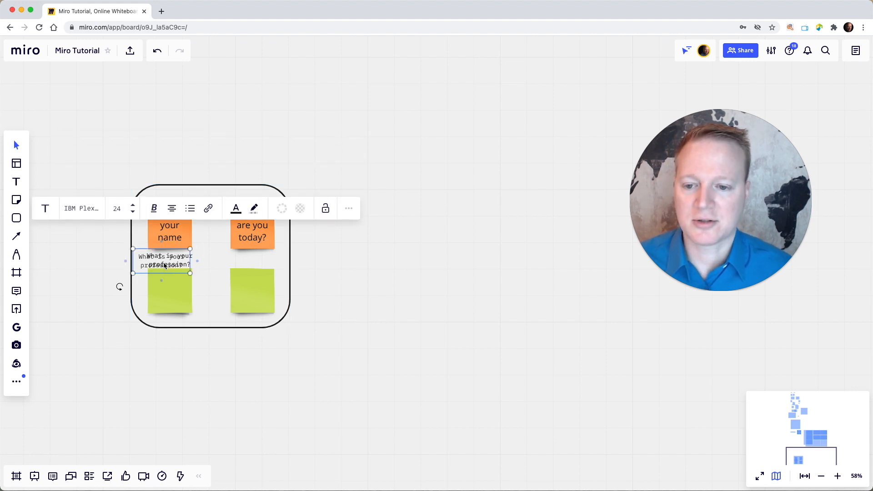
pyautogui.moveTo(163, 265); pyautogui.dragTo(256, 262)
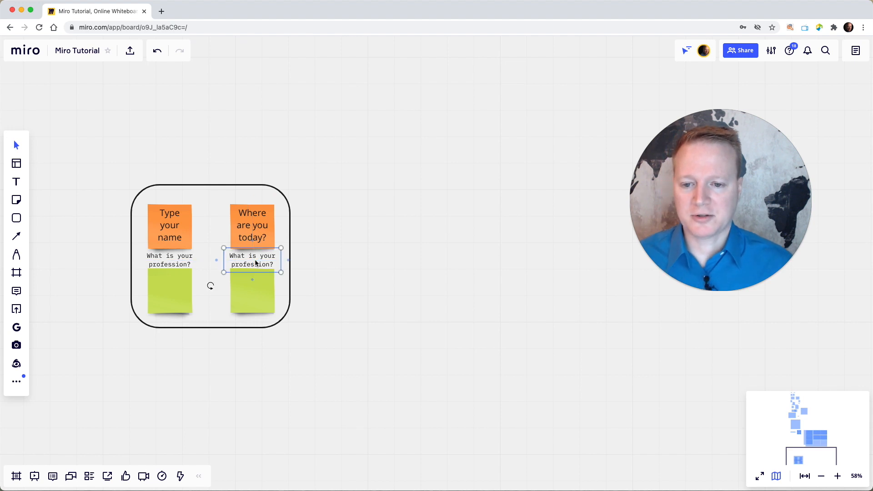
pyautogui.doubleClick(256, 263)
pyautogui.hotkey('shift', 'Right')
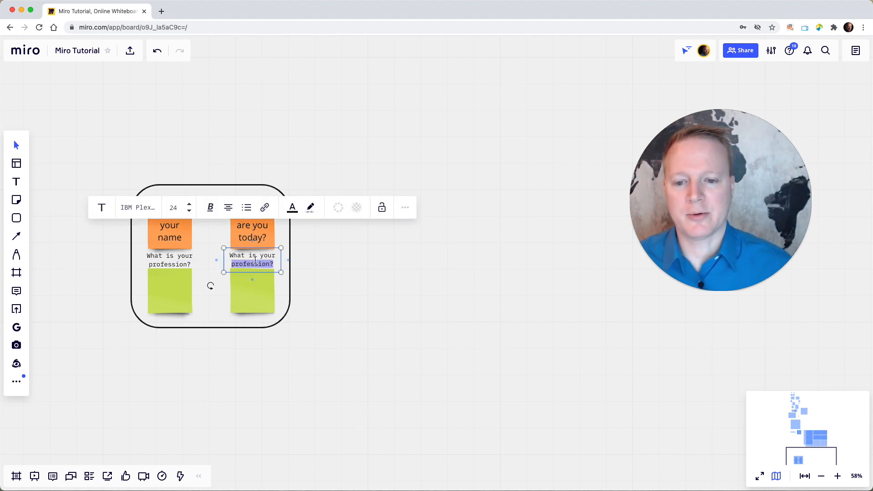
pyautogui.press('BackSpace')
pyautogui.press('BackSpace')
pyautogui.press('BackSpace')
pyautogui.press('BackSpace')
pyautogui.press('BackSpace')
pyautogui.press('BackSpace')
pyautogui.press('BackSpace')
pyautogui.press('BackSpace')
pyautogui.press('BackSpace')
pyautogui.press('BackSpace')
pyautogui.press('BackSpace')
pyautogui.press('BackSpace')
pyautogui.press('BackSpace')
pyautogui.press('BackSpace')
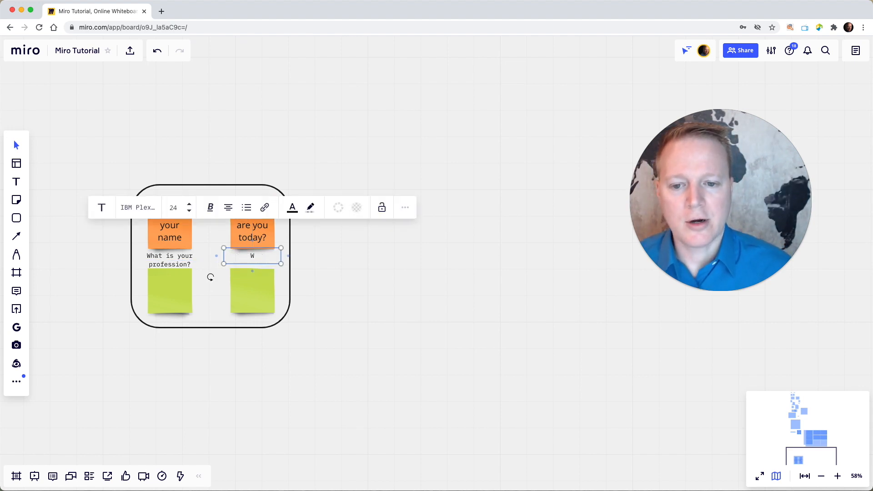
pyautogui.write('What ')
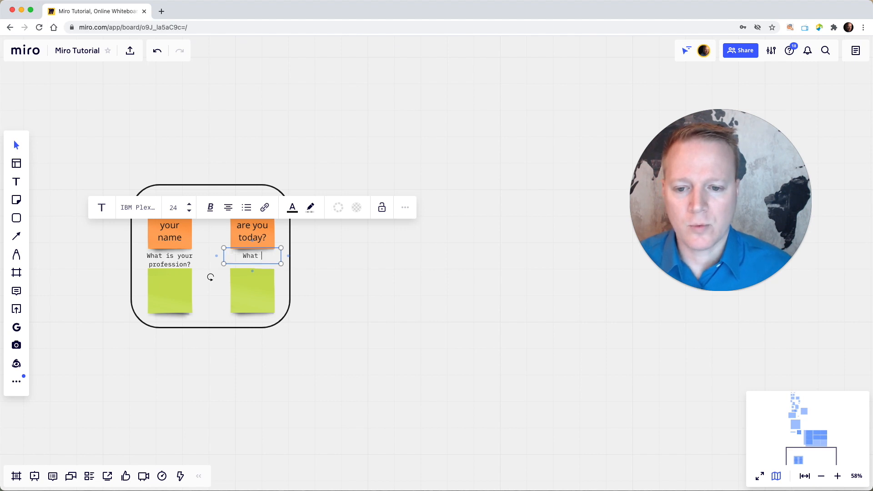
pyautogui.write('is a question yo')
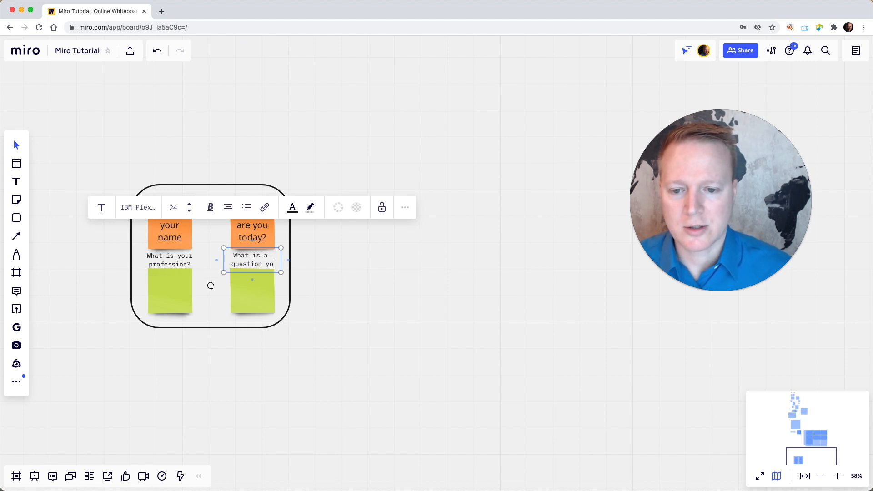
pyautogui.write('u have?')
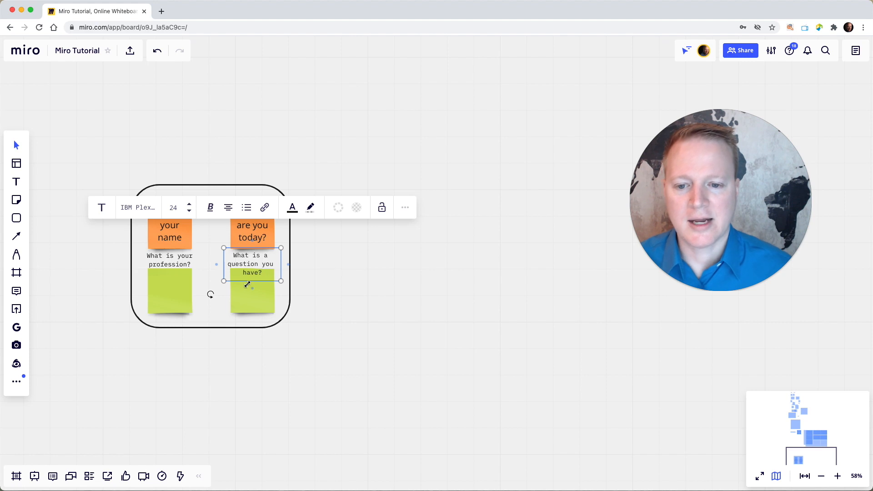
# Resize the "What is a question you have?" text to fit two lines at size 22 and centre it above its green note
pyautogui.moveTo(221, 281); pyautogui.dragTo(211, 259)
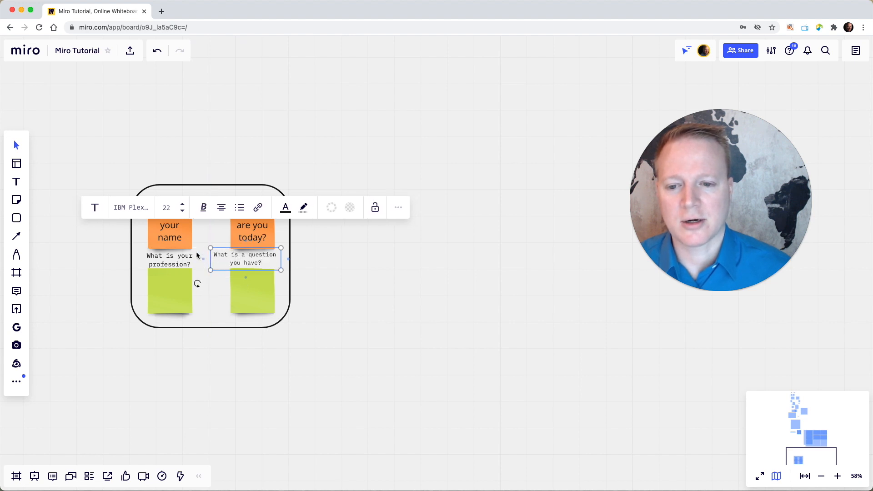
pyautogui.click(207, 248)
pyautogui.click(217, 258)
pyautogui.moveTo(218, 256); pyautogui.dragTo(225, 256)
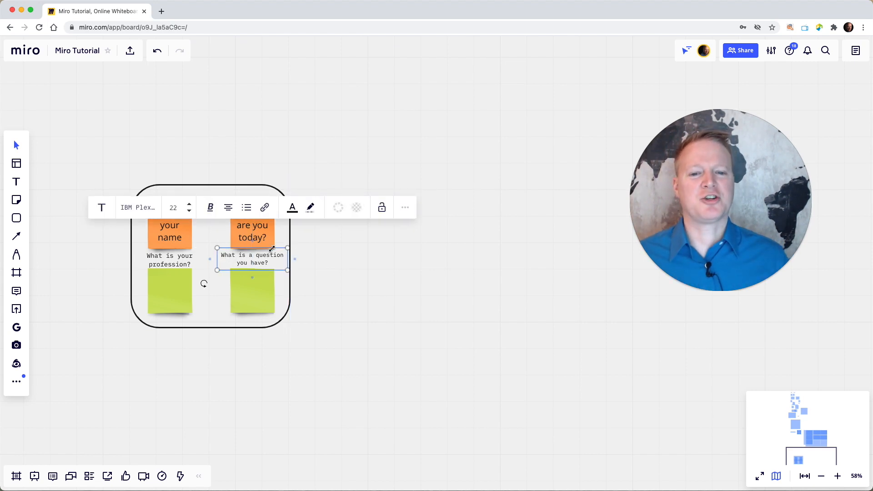
pyautogui.click(342, 253)
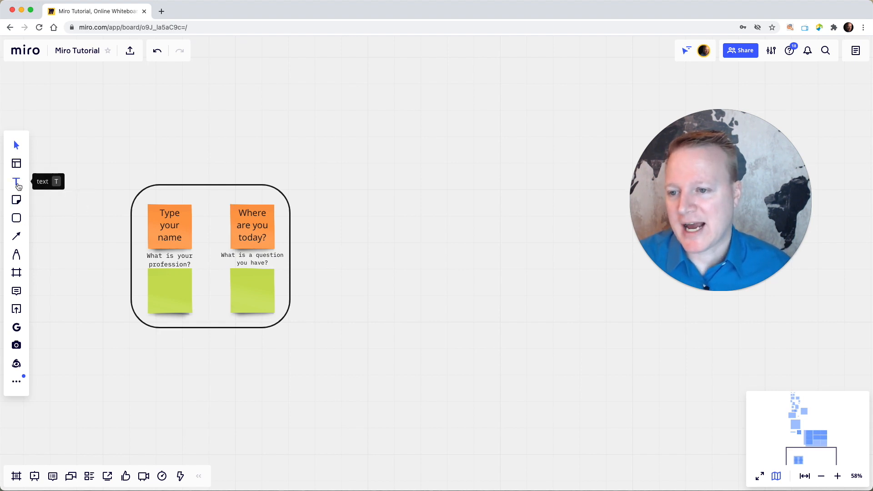
# Add a yellow sticky note reading "Person 1" at the rounded rectangle's upper-left corner, and delete it
pyautogui.click(17, 201)
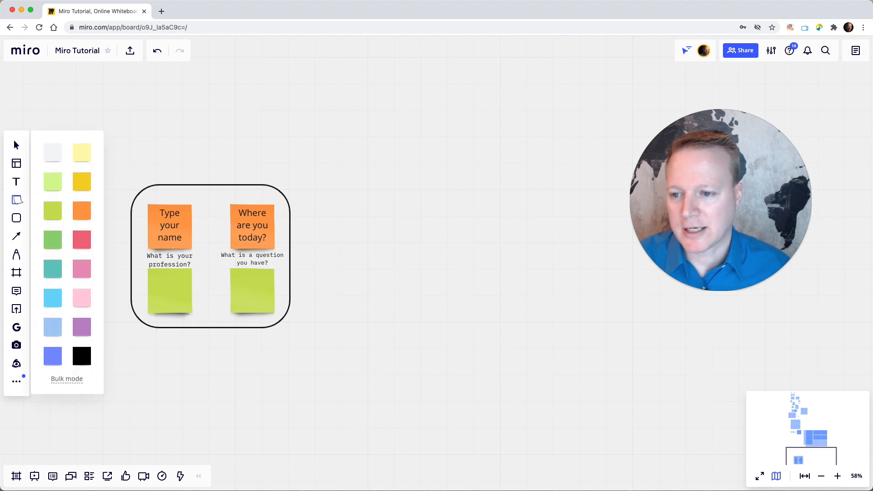
pyautogui.click(84, 157)
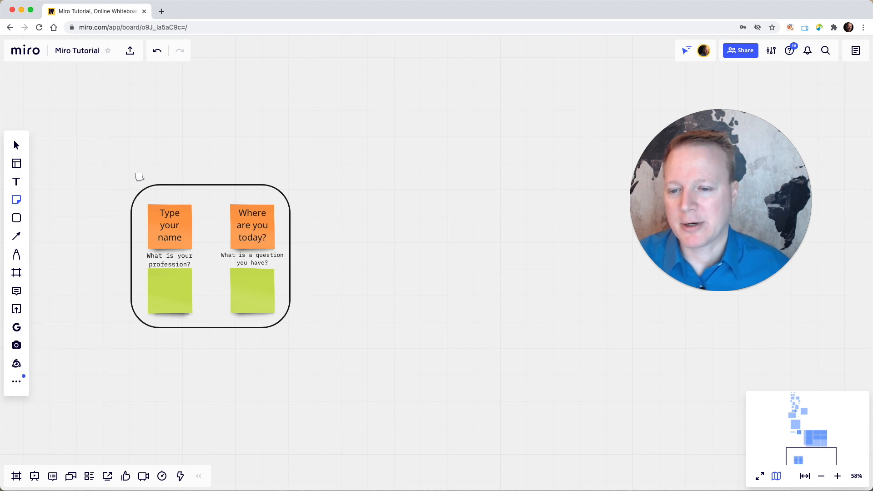
pyautogui.click(139, 177)
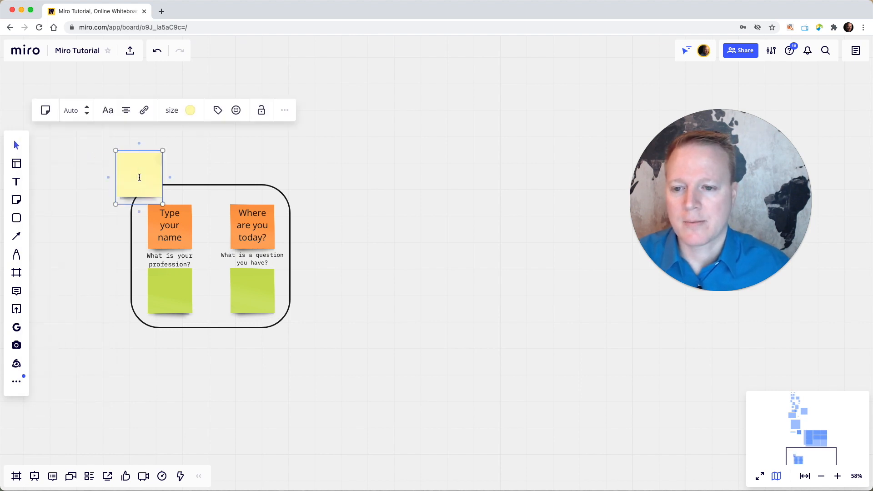
pyautogui.write('Person 1')
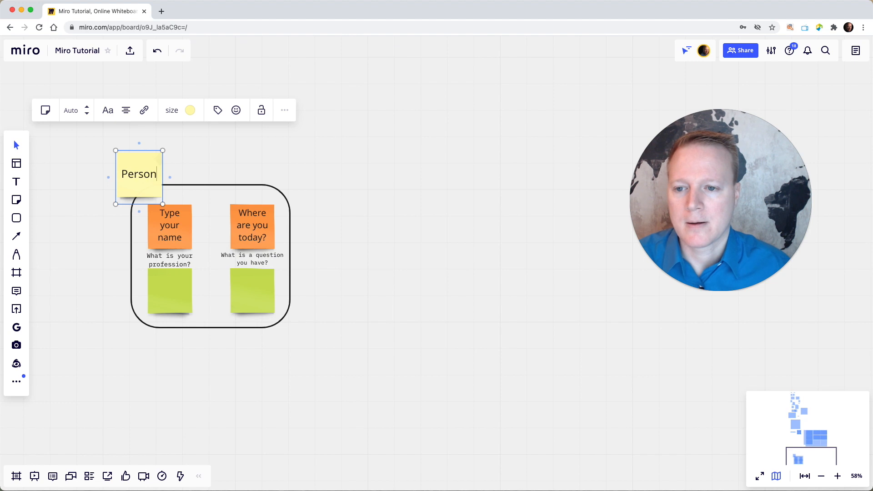
pyautogui.click(95, 195)
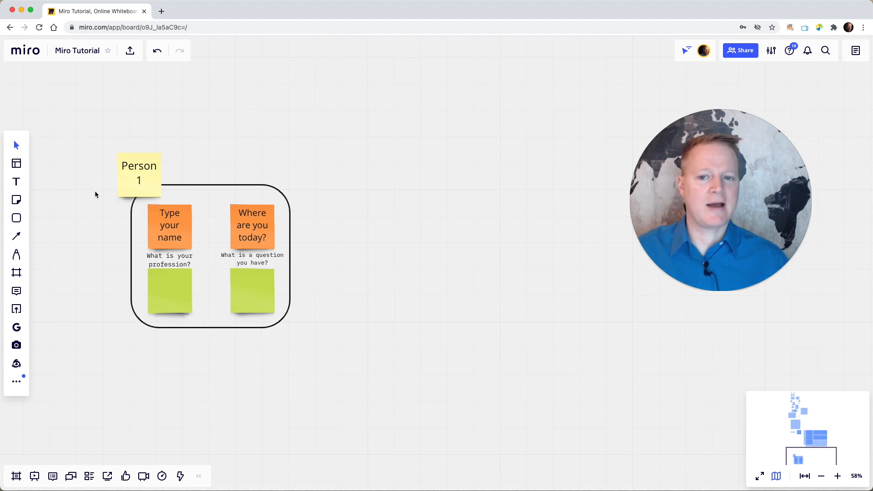
pyautogui.click(128, 189)
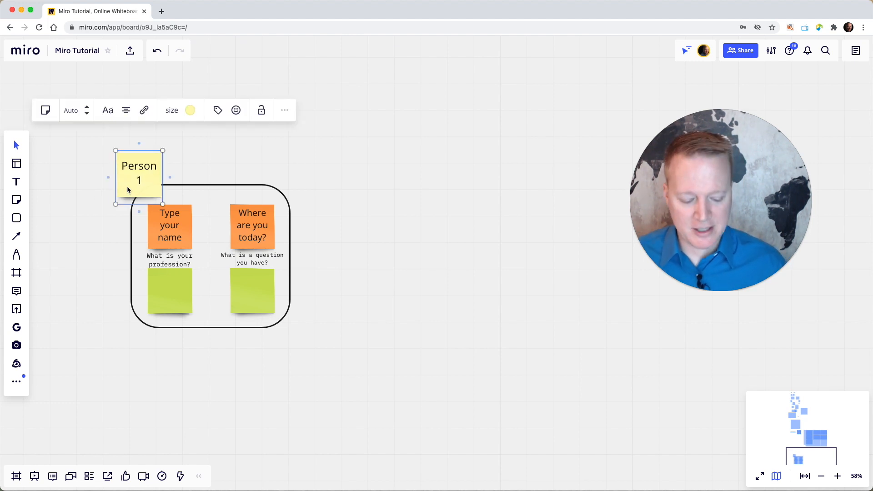
pyautogui.press('BackSpace')
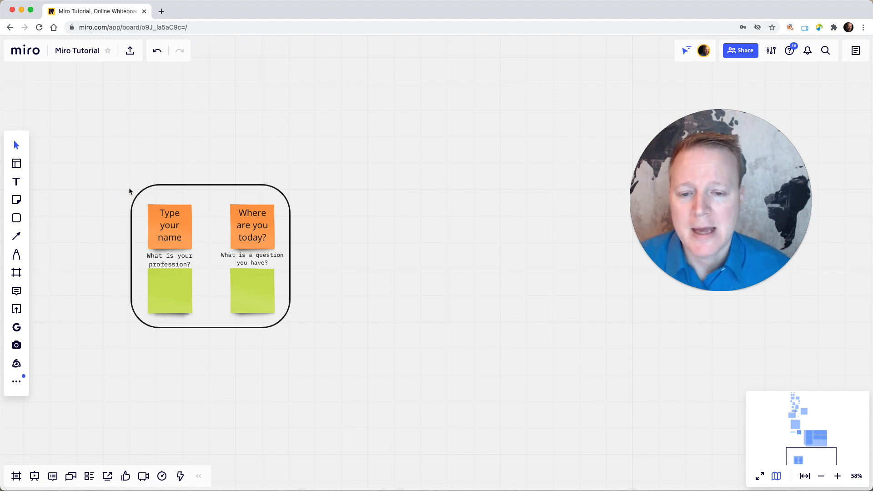
# Duplicate the complete icebreaker card with its notes and questions, and align the copy to the right of the original
pyautogui.moveTo(100, 155); pyautogui.dragTo(318, 356)
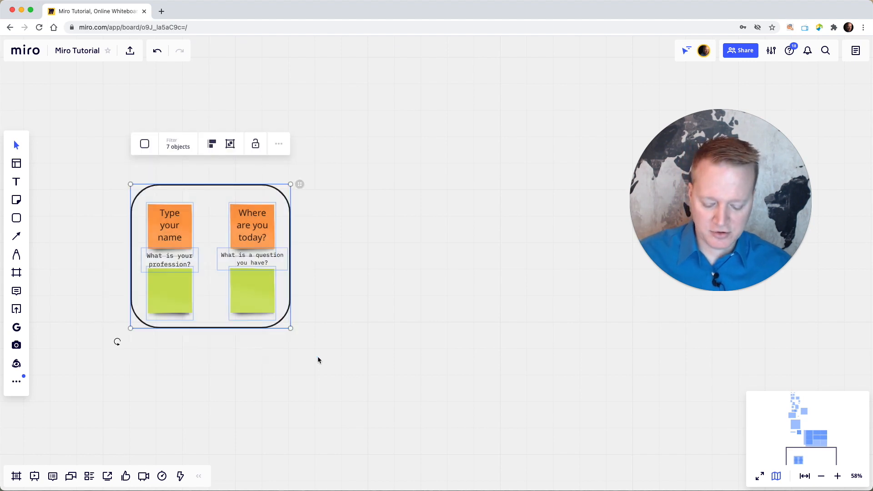
pyautogui.hotkey('ctrl', 'v')
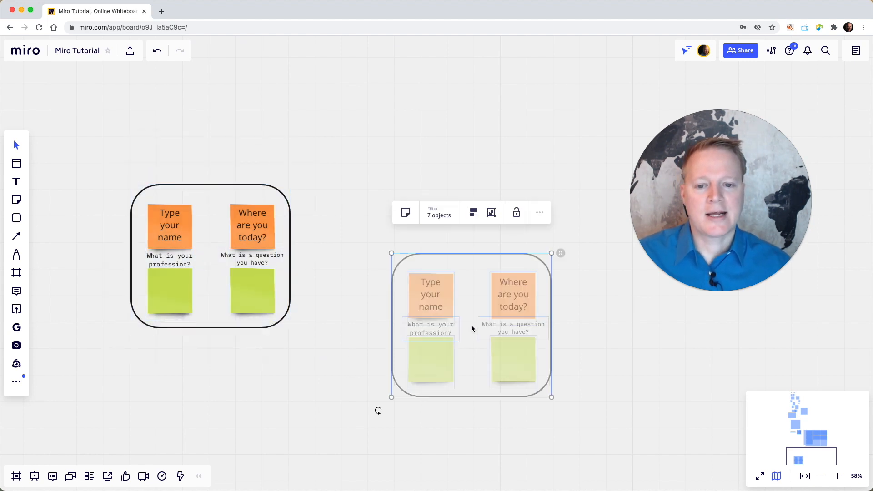
pyautogui.moveTo(430, 305); pyautogui.dragTo(356, 237)
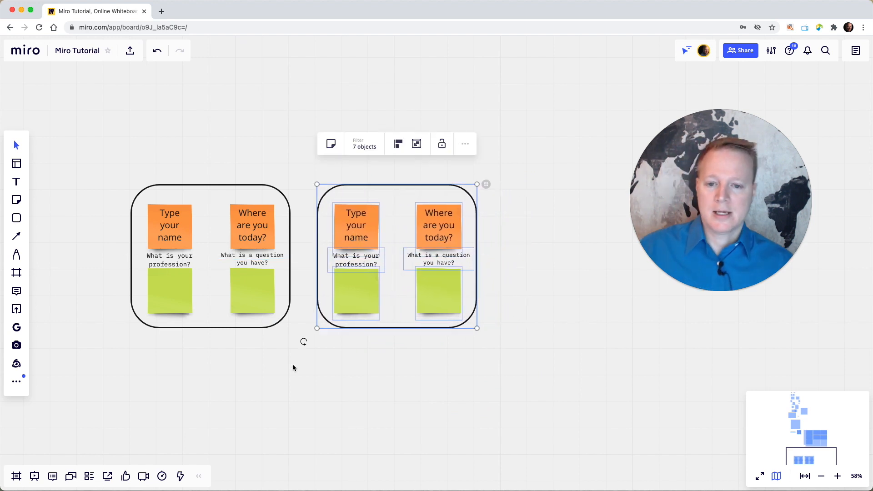
# Copy both icebreaker cards together and place the copies to their right, forming a row of four
pyautogui.hscroll(6, 293, 364)
pyautogui.hscroll(-2, 293, 367)
pyautogui.moveTo(34, 155); pyautogui.dragTo(399, 368)
pyautogui.click(398, 369)
pyautogui.press('super+v')
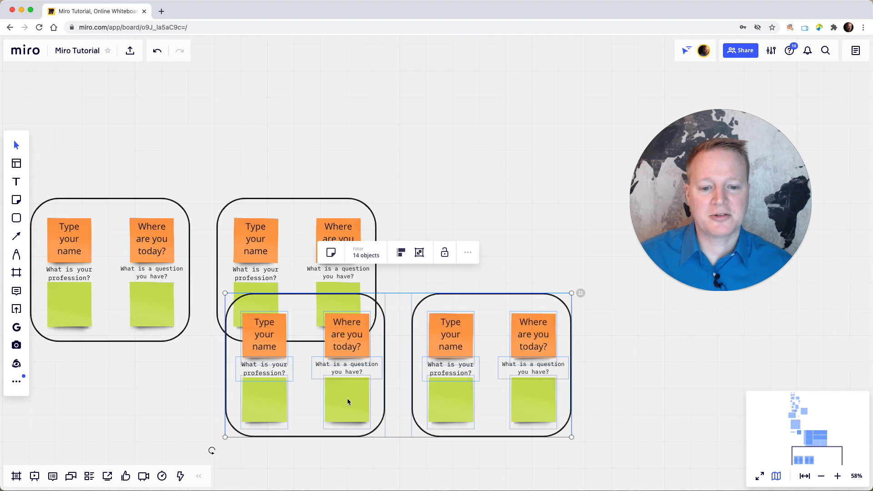
pyautogui.moveTo(341, 403); pyautogui.dragTo(514, 307)
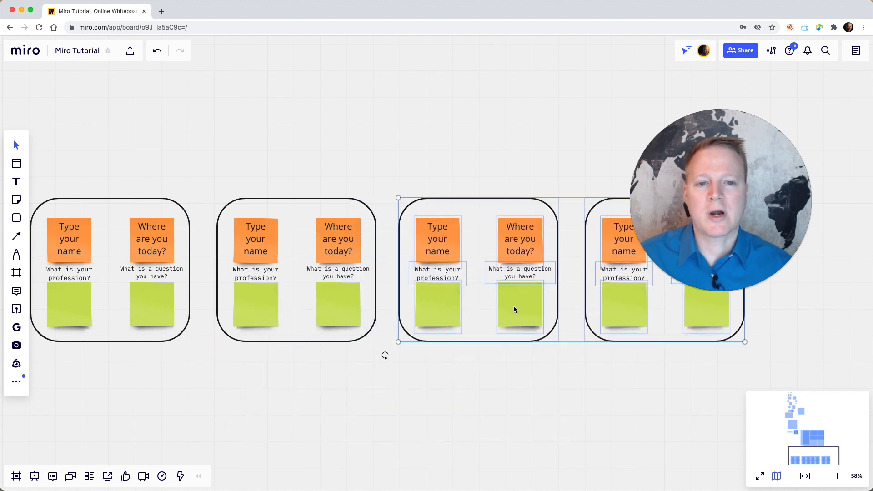
pyautogui.click(509, 379)
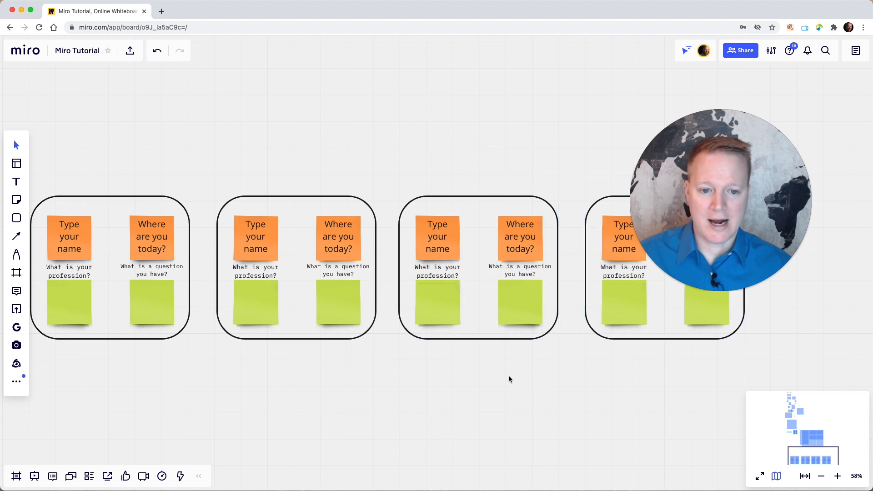
# Duplicate the row of four cards twice and align the copies below it, forming three rows
pyautogui.scroll(-3, 509, 379)
pyautogui.hscroll(4, 509, 379)
pyautogui.scroll(1, 508, 379)
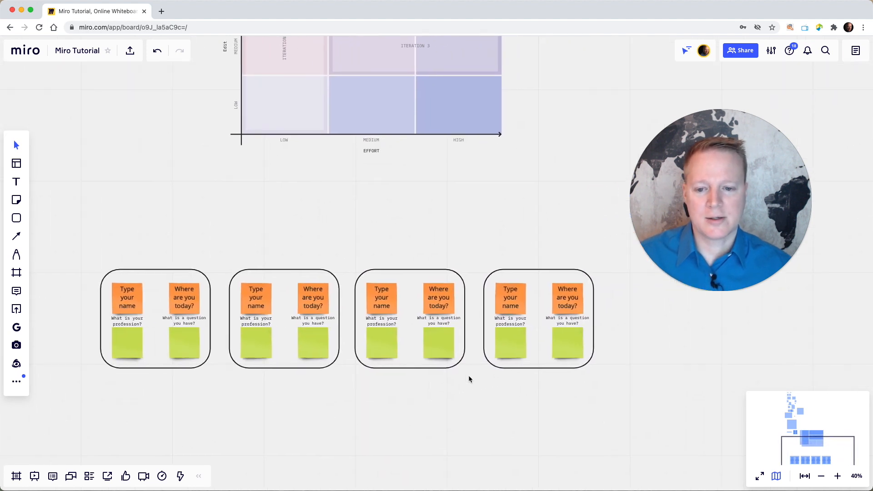
pyautogui.moveTo(283, 343); pyautogui.dragTo(319, 452)
pyautogui.hotkey('ctrl', 'd')
pyautogui.scroll(-5, 318, 452)
pyautogui.scroll(-1, 319, 452)
pyautogui.scroll(-2, 319, 453)
pyautogui.hotkey('ctrl', 'd')
pyautogui.moveTo(423, 296); pyautogui.dragTo(334, 370)
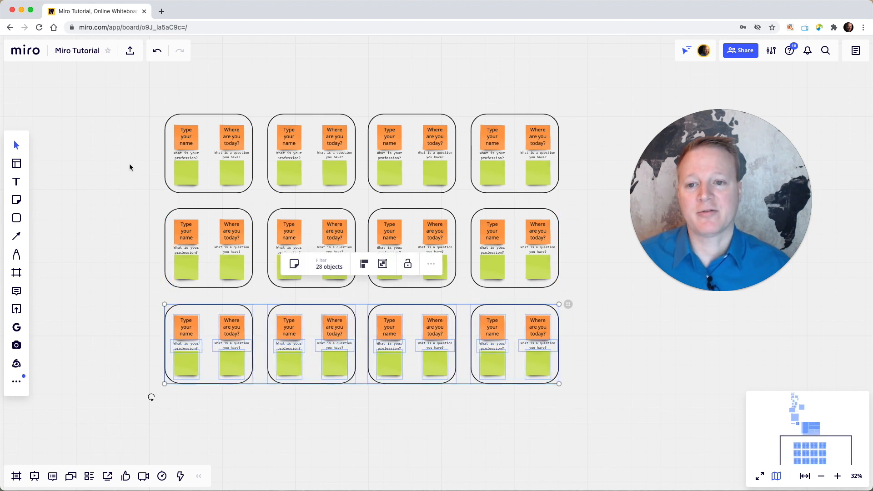
# Copy all three rows of cards and align the copied block directly beneath them, forming six rows
pyautogui.moveTo(121, 87); pyautogui.dragTo(579, 436)
pyautogui.press('super+c')
pyautogui.press('super+v')
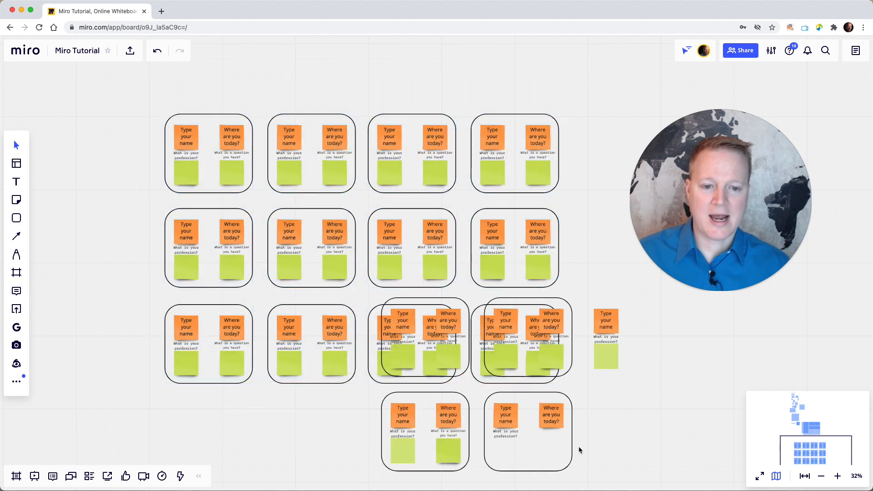
pyautogui.moveTo(572, 378); pyautogui.dragTo(455, 440)
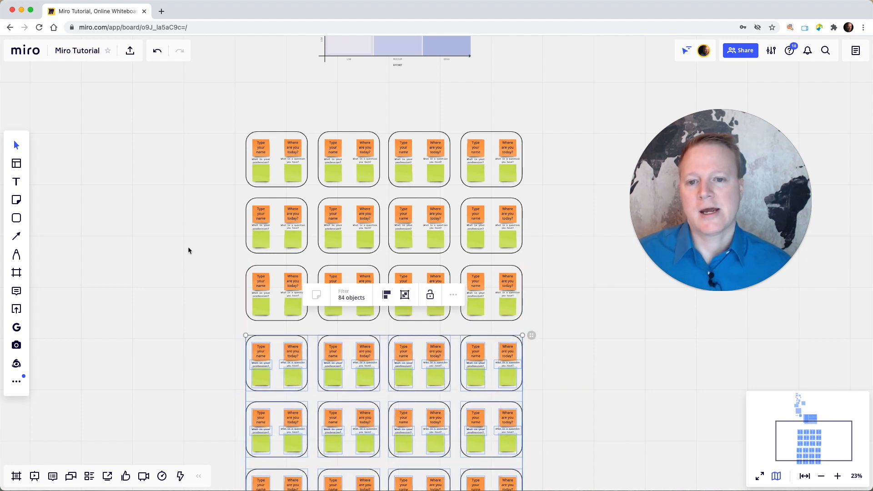
pyautogui.click(188, 247)
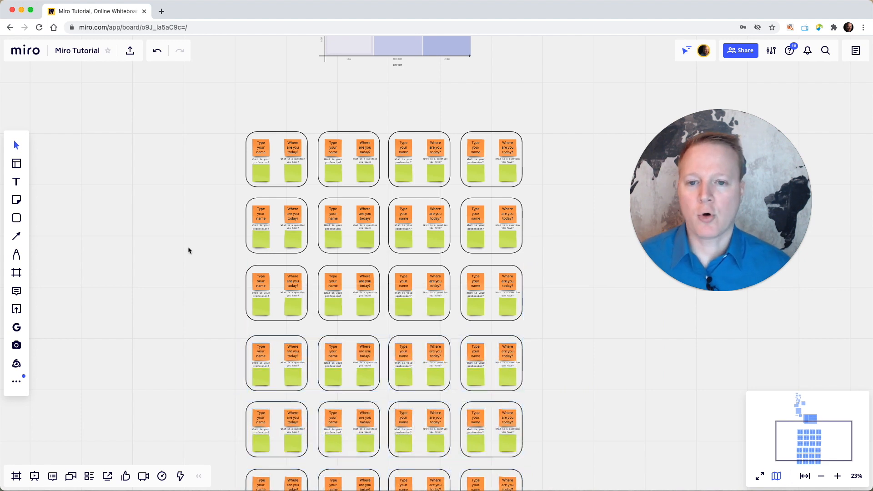
# Add a text box left of the cards reading "Instructions:" with "1. Type your name" and a started item 2
pyautogui.click(17, 182)
pyautogui.click(100, 142)
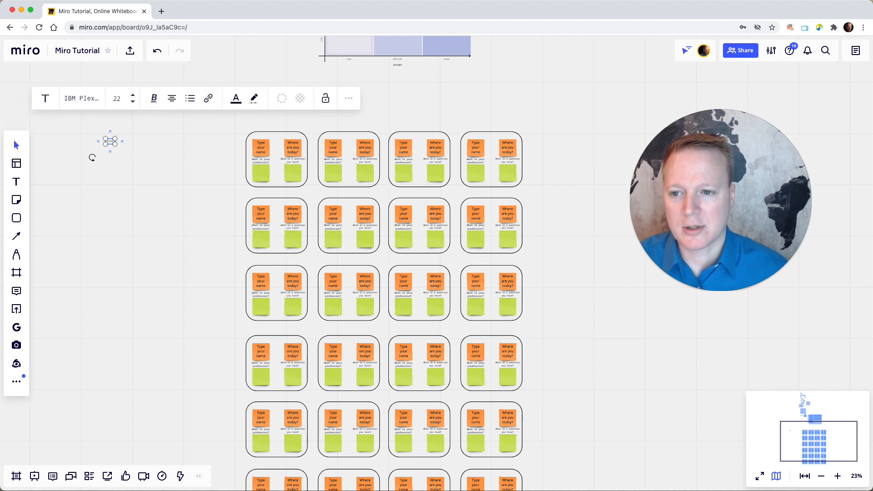
pyautogui.write('In')
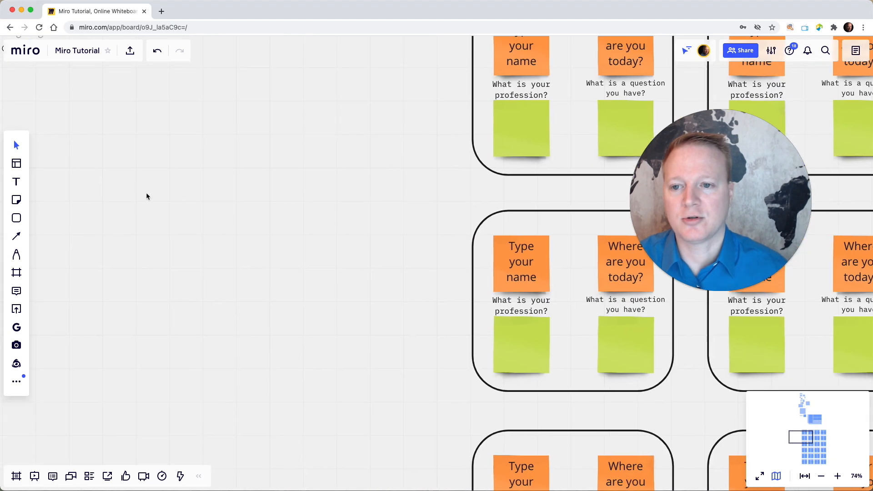
pyautogui.write('s')
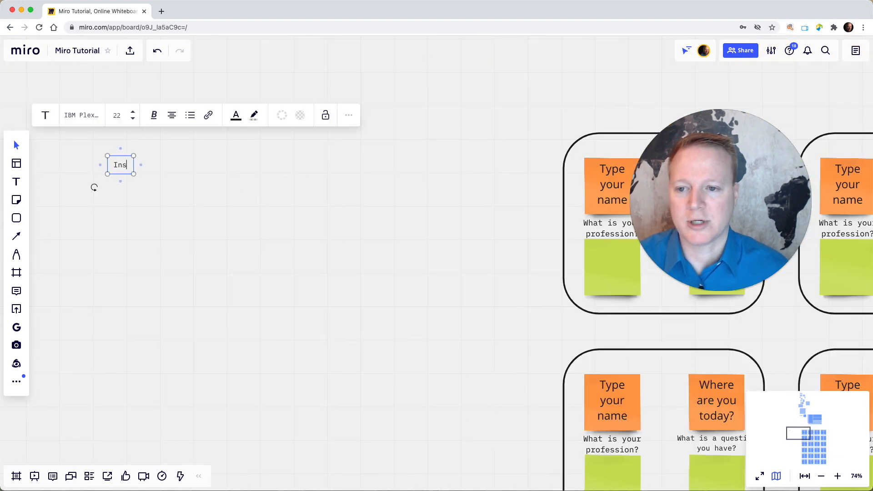
pyautogui.write('tructions:')
pyautogui.press('Return')
pyautogui.write('1.')
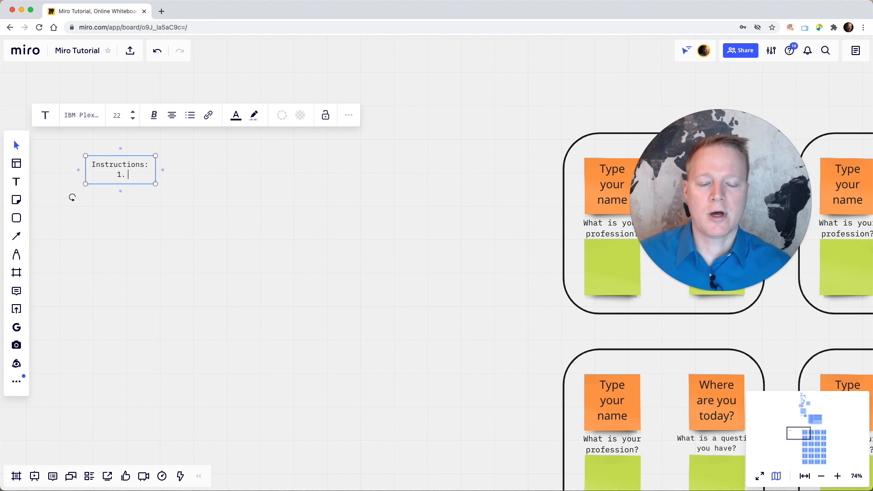
pyautogui.write(' Type your name')
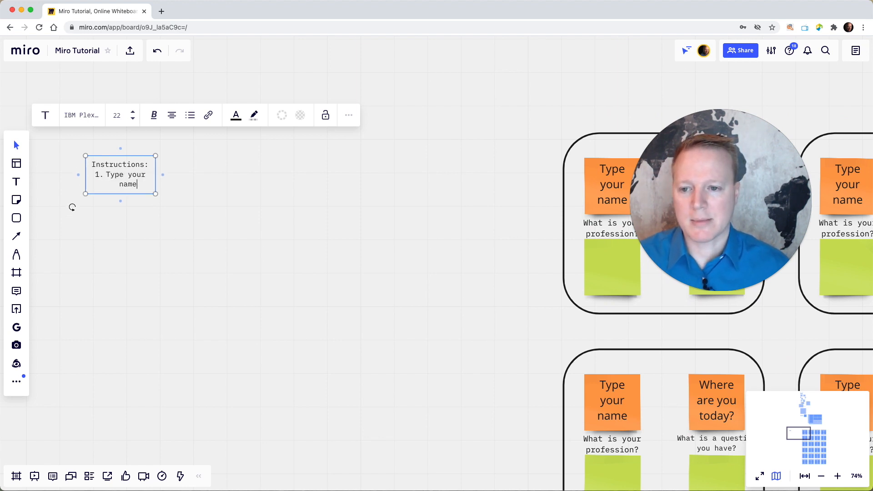
pyautogui.press('Return')
pyautogui.write('2.')
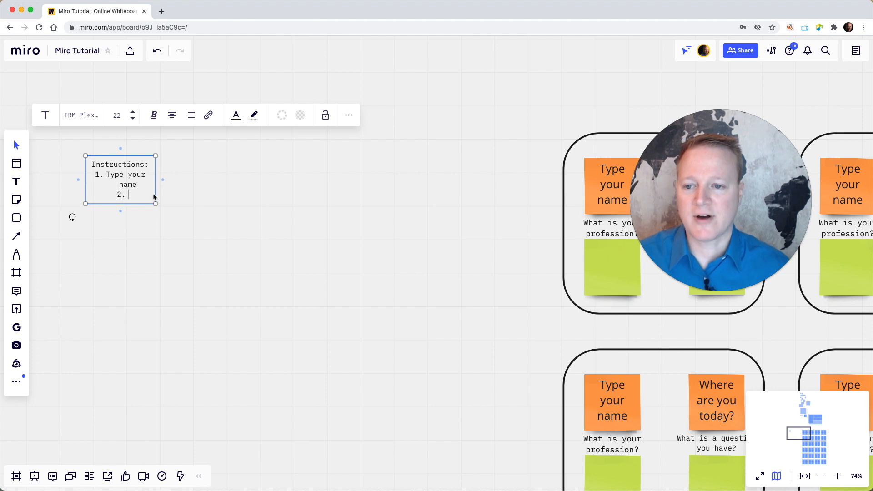
# Remove the automatic numbered-list formatting from the instruction items and number them 1. and 2. as plain text
pyautogui.moveTo(84, 179); pyautogui.dragTo(81, 172)
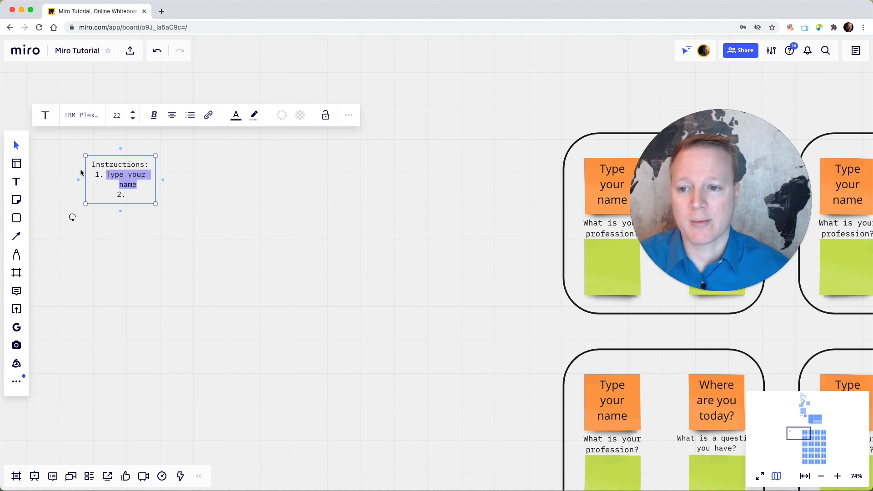
pyautogui.click(191, 115)
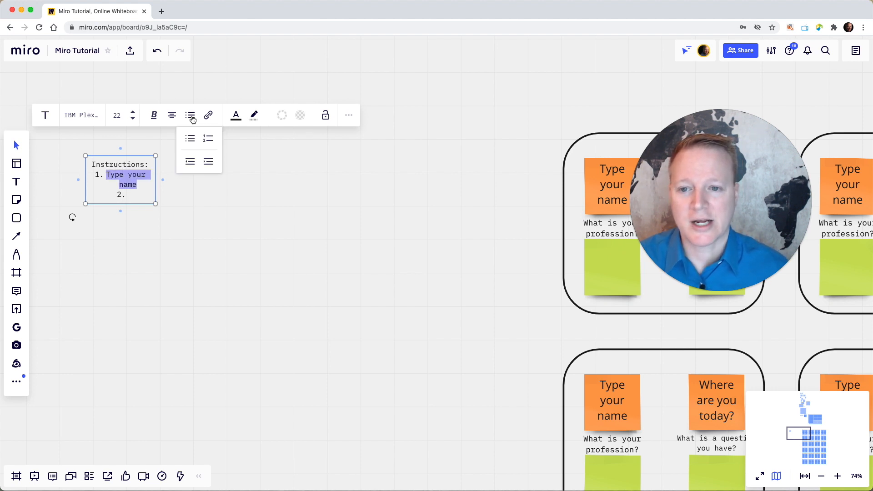
pyautogui.click(205, 140)
pyautogui.click(120, 186)
pyautogui.click(91, 174)
pyautogui.write('1.')
pyautogui.click(119, 195)
pyautogui.press('BackSpace')
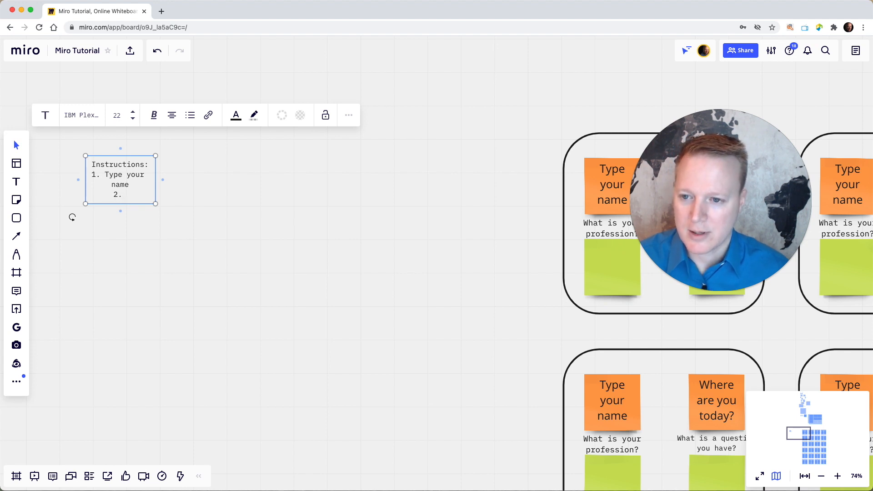
# Complete the second instruction as "Where are you today?"
pyautogui.write('Where')
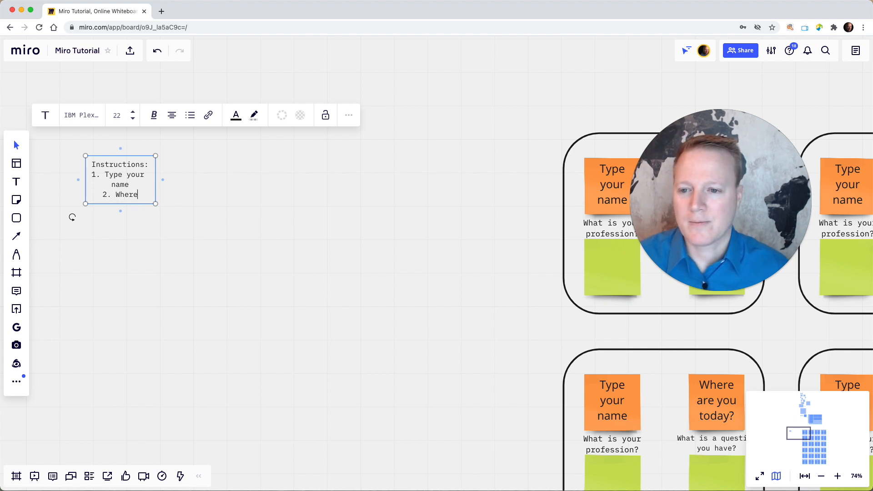
pyautogui.write(' are you today.')
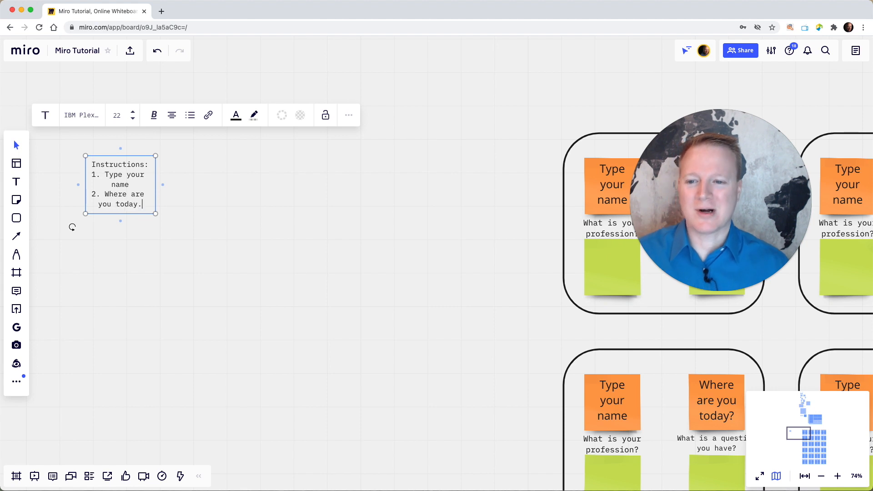
pyautogui.click(198, 246)
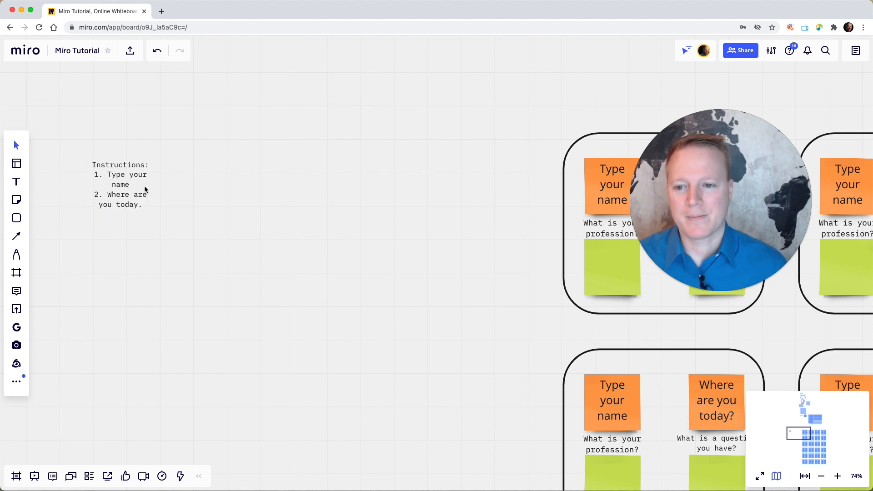
pyautogui.doubleClick(145, 199)
pyautogui.press('BackSpace')
pyautogui.write('?')
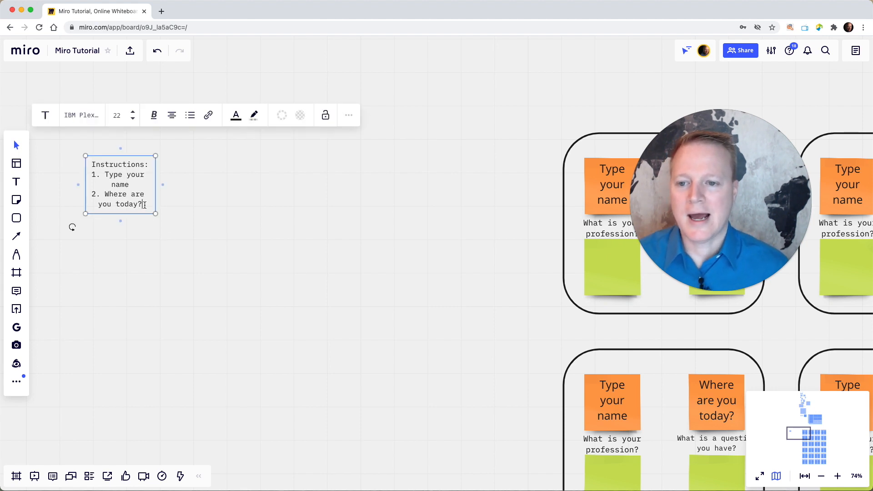
# Set the whole instructions text to the Gravitas One font and widen its box so "Instructions:" fits on one line
pyautogui.moveTo(145, 204); pyautogui.dragTo(79, 160)
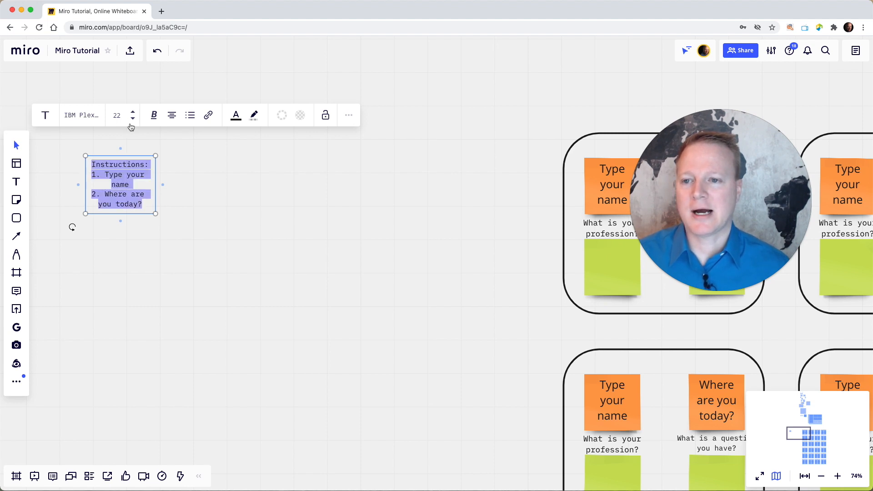
pyautogui.click(82, 115)
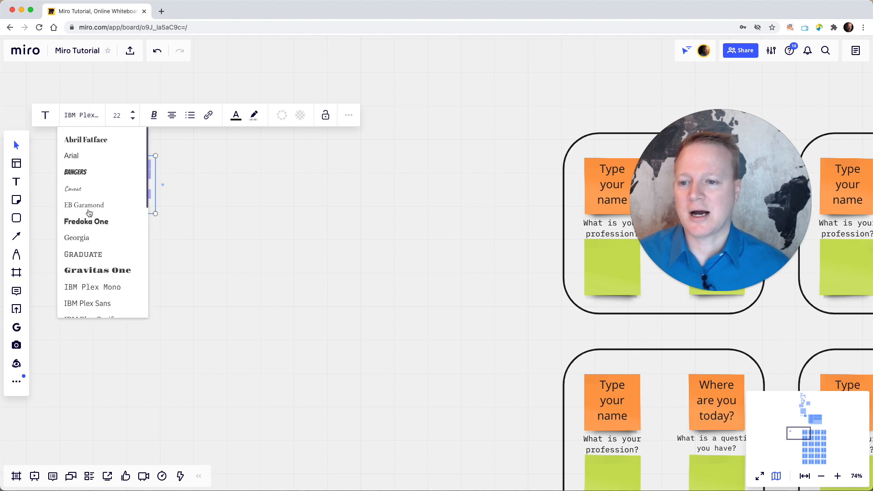
pyautogui.click(91, 271)
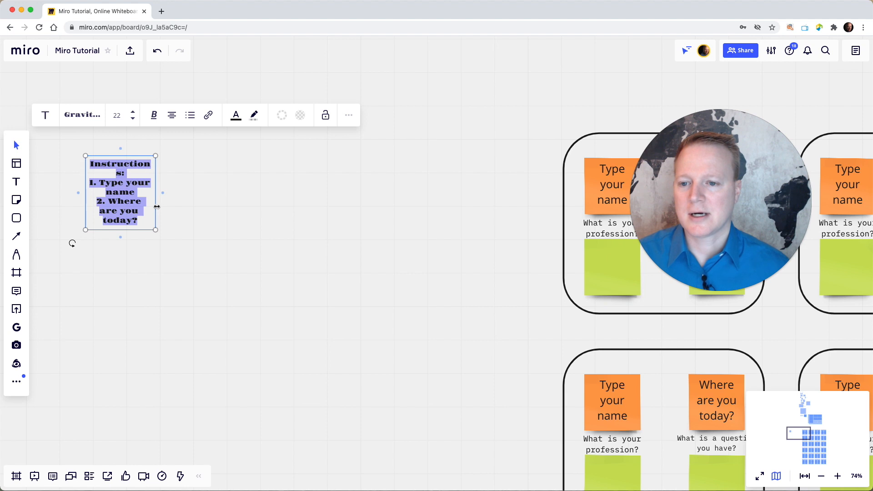
pyautogui.moveTo(157, 206); pyautogui.dragTo(191, 203)
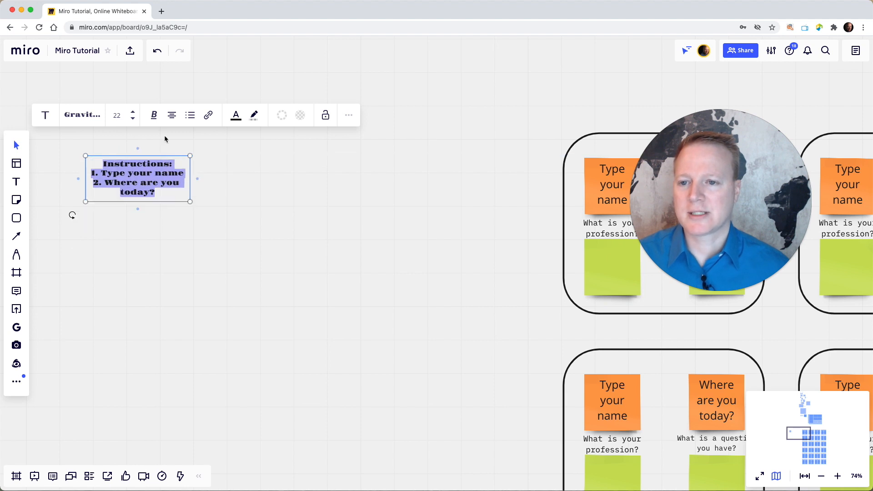
# Change the color of the whole instructions text to red
pyautogui.click(153, 116)
pyautogui.click(236, 115)
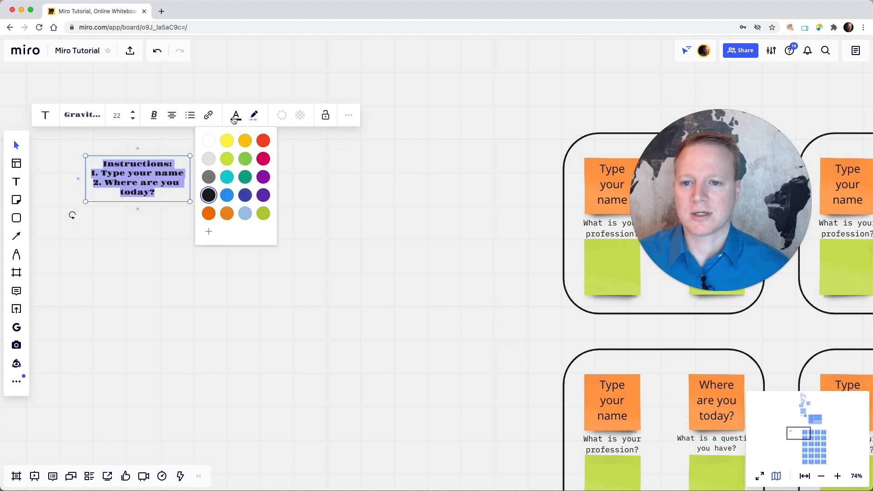
pyautogui.click(264, 147)
pyautogui.click(219, 258)
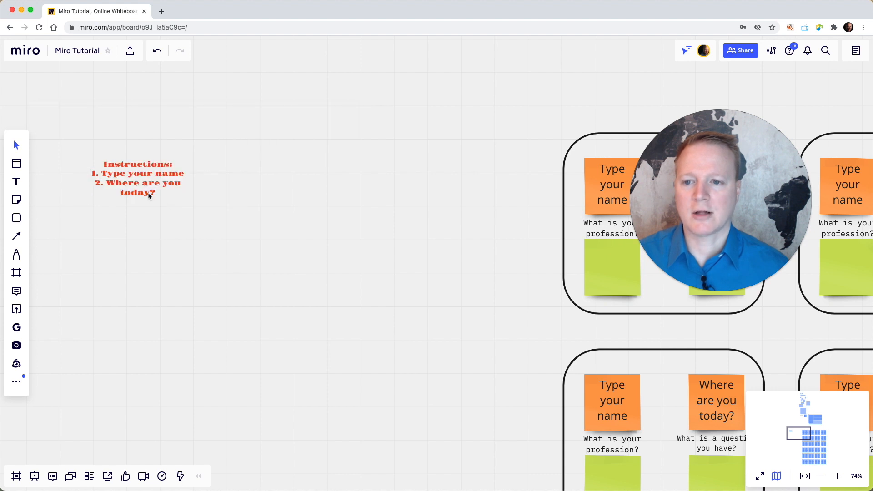
# Move the instructions text beside the first card of the top row and enlarge its font size to 48
pyautogui.moveTo(164, 189); pyautogui.dragTo(509, 167)
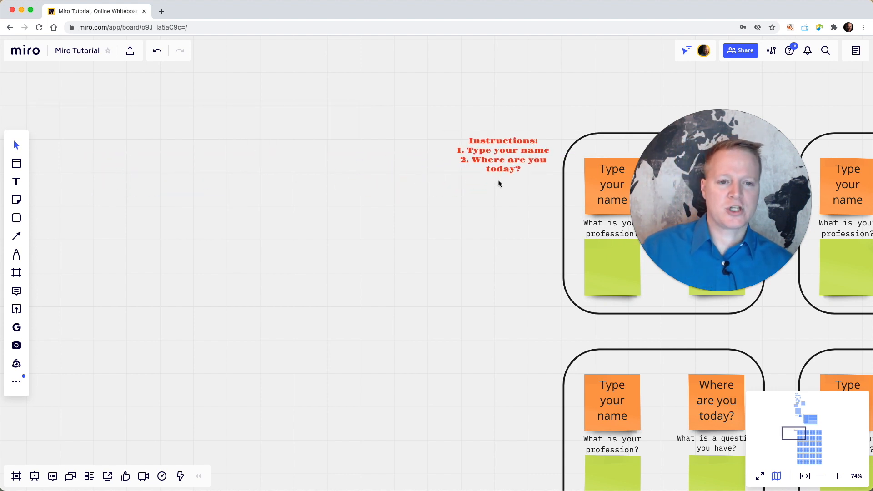
pyautogui.click(499, 170)
pyautogui.click(440, 89)
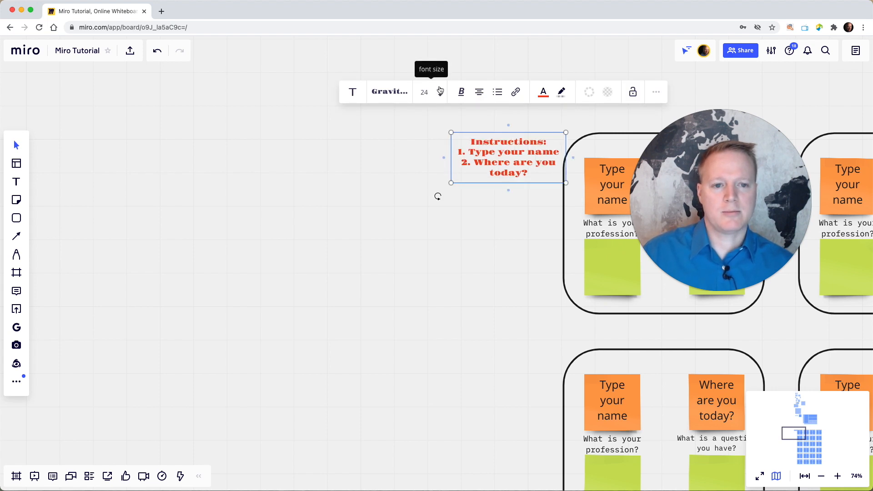
pyautogui.click(440, 89)
pyautogui.click(440, 89)
pyautogui.moveTo(501, 222); pyautogui.dragTo(413, 216)
pyautogui.hscroll(3, 427, 273)
pyautogui.hscroll(3, 427, 274)
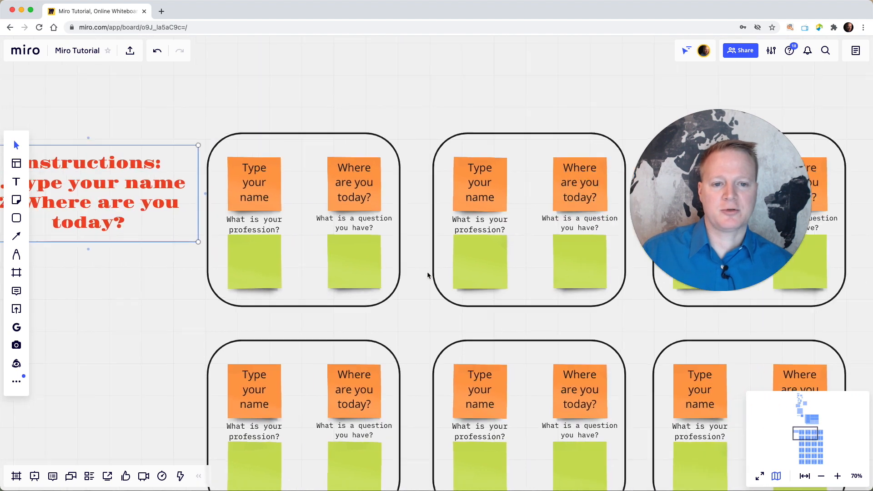
pyautogui.scroll(-6, 427, 273)
pyautogui.click(85, 287)
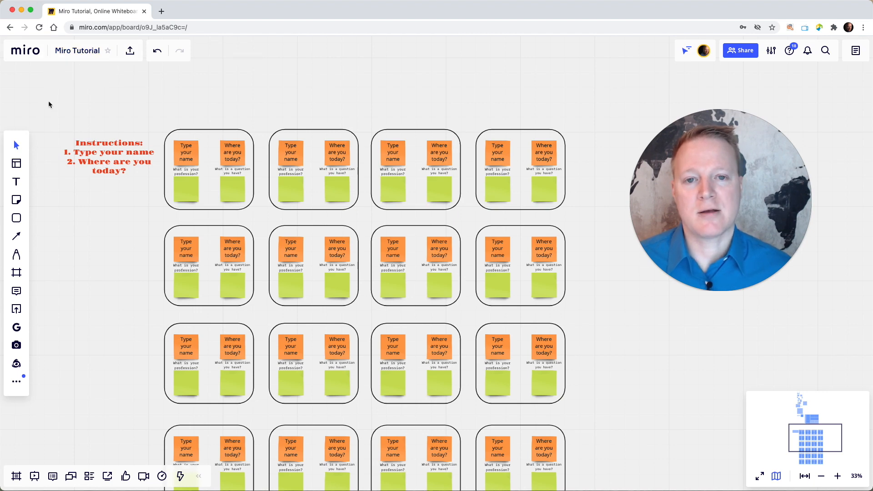
# Look over the full card grid with its instructions and the earlier example objects elsewhere on the board
pyautogui.moveTo(43, 98); pyautogui.dragTo(587, 382)
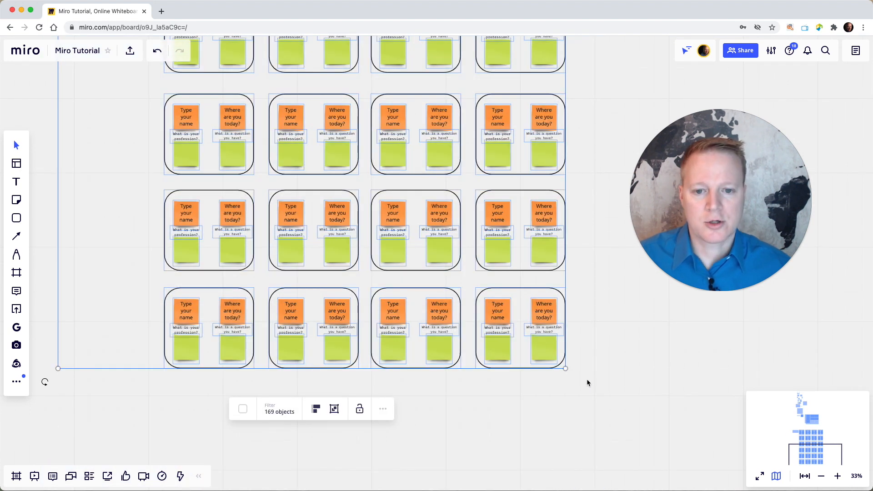
pyautogui.scroll(5, 587, 378)
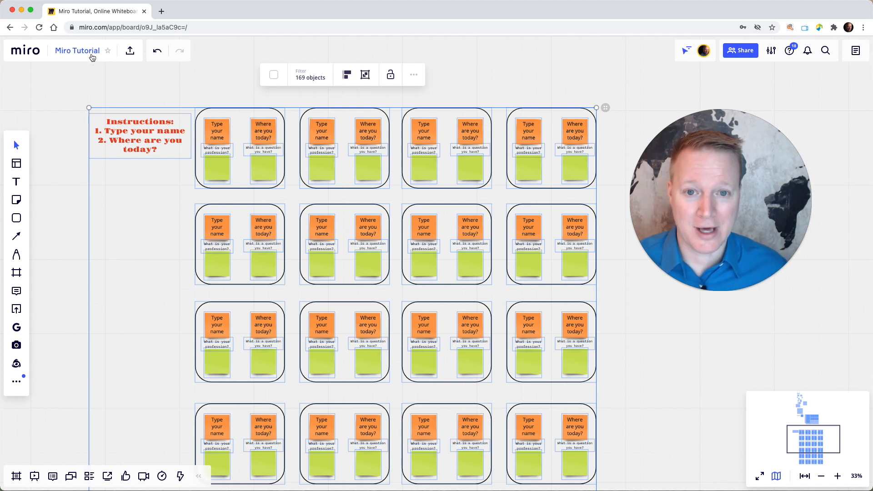
pyautogui.click(102, 69)
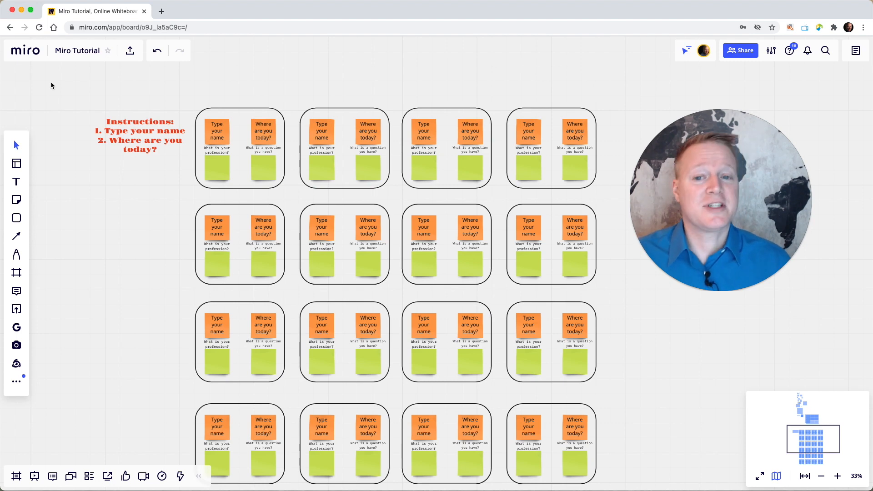
pyautogui.scroll(-10, 226, 197)
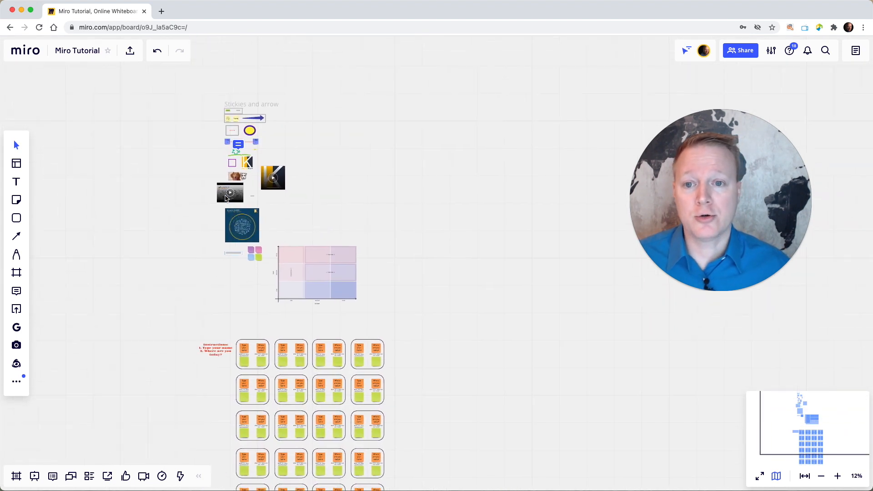
pyautogui.scroll(10, 226, 197)
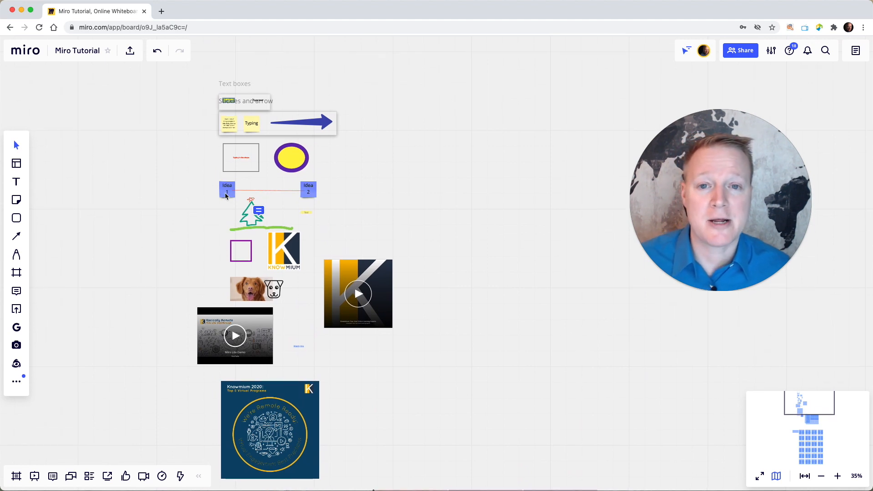
pyautogui.scroll(-15, 226, 195)
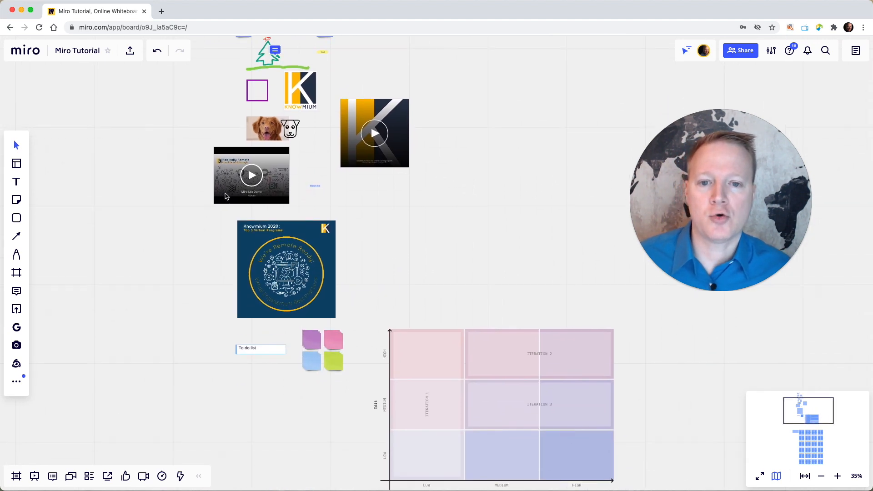
pyautogui.hscroll(10, 226, 196)
pyautogui.scroll(-4, 226, 195)
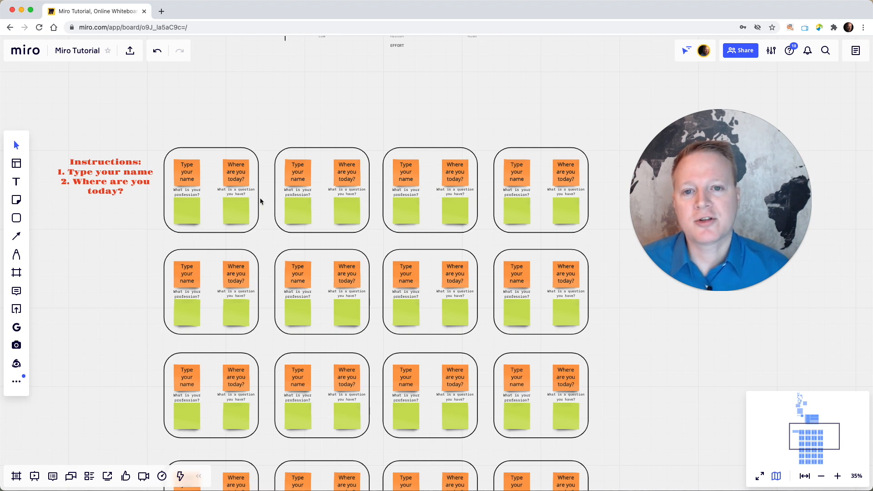
pyautogui.scroll(-1, 344, 107)
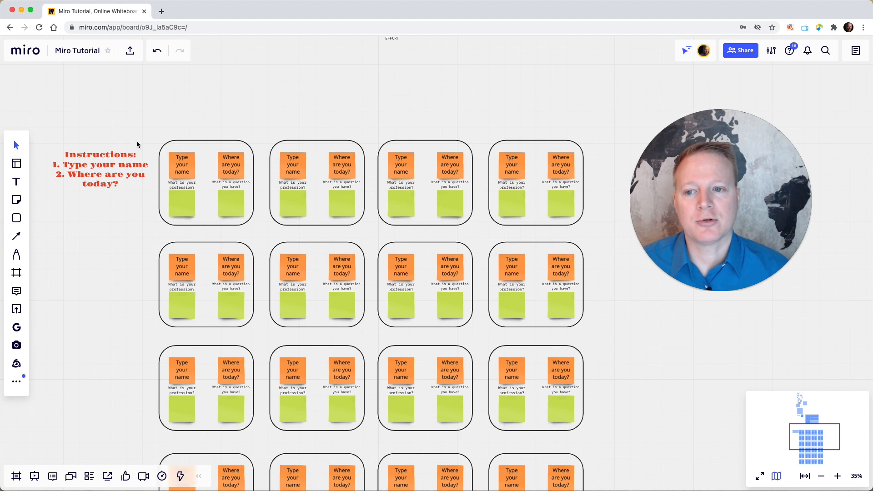
# Nudge the instructions text slightly up and to the left, and lock it so that only its owner can unlock it
pyautogui.click(117, 181)
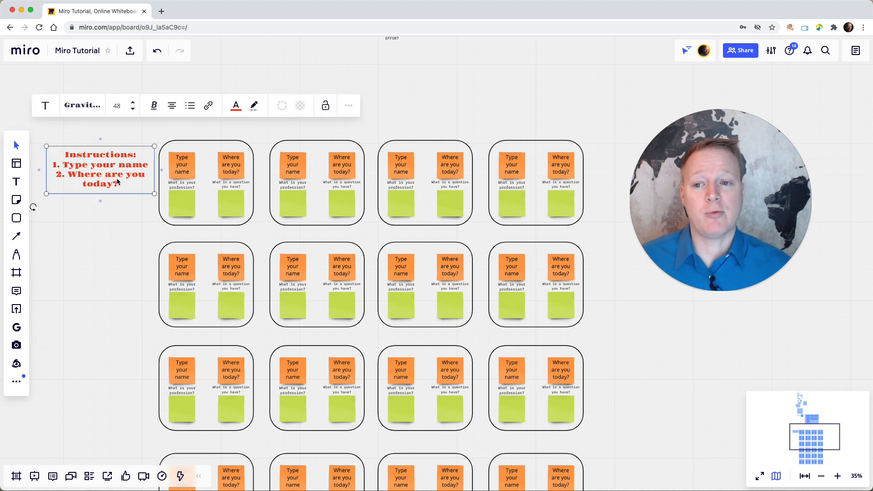
pyautogui.moveTo(117, 181)
pyautogui.mouseDown()
pyautogui.moveTo(115, 242)
pyautogui.moveTo(115, 177)
pyautogui.mouseUp()
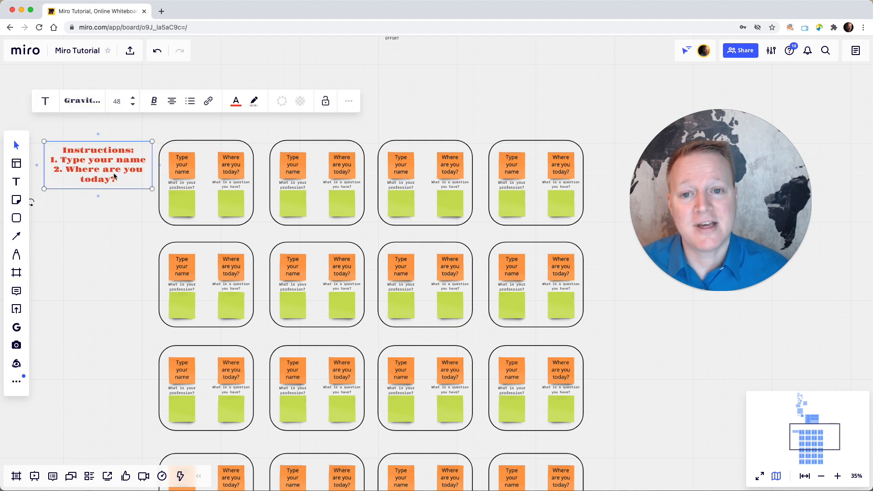
pyautogui.click(116, 128)
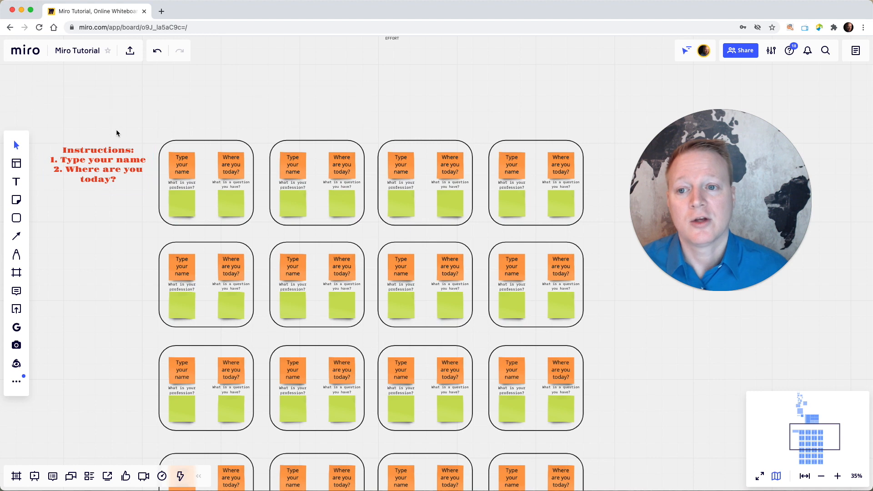
pyautogui.click(115, 151)
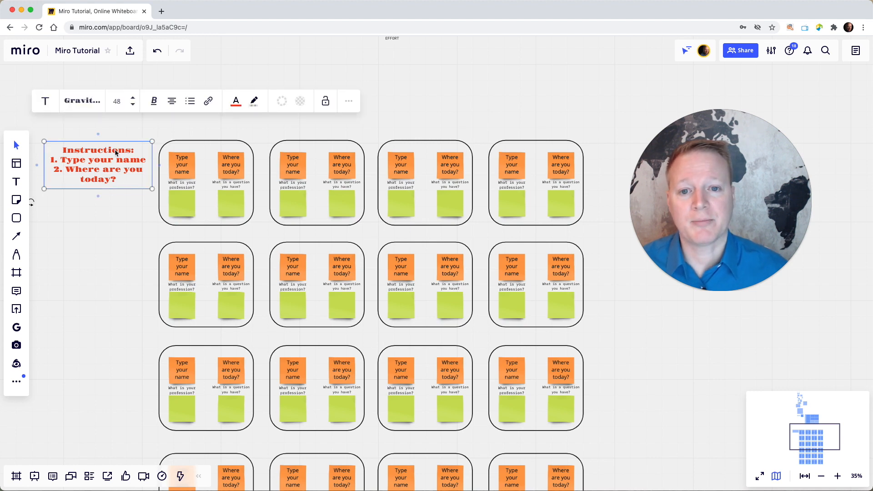
pyautogui.click(325, 100)
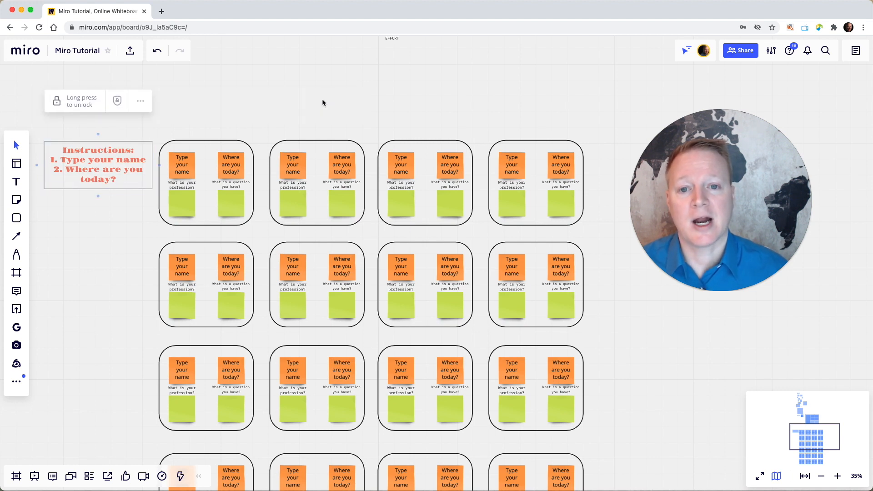
pyautogui.click(119, 101)
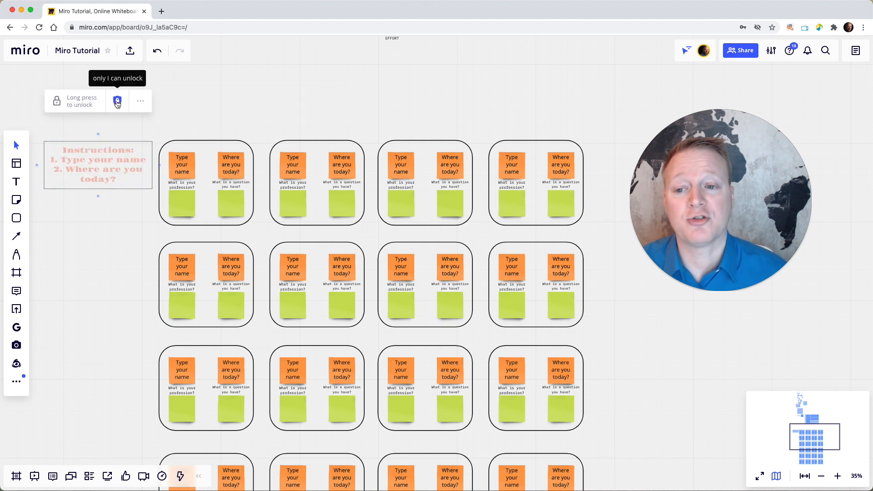
pyautogui.click(118, 233)
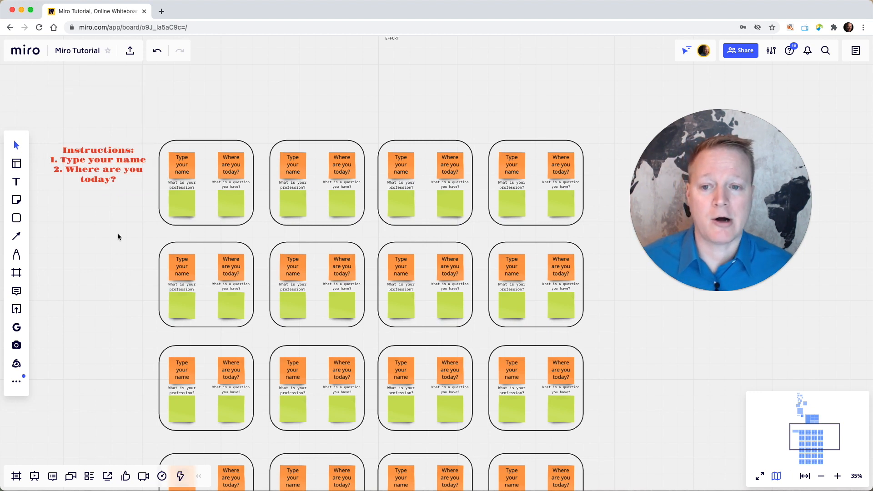
# Nudge the rounded frame of the top row's first card slightly downward
pyautogui.click(195, 141)
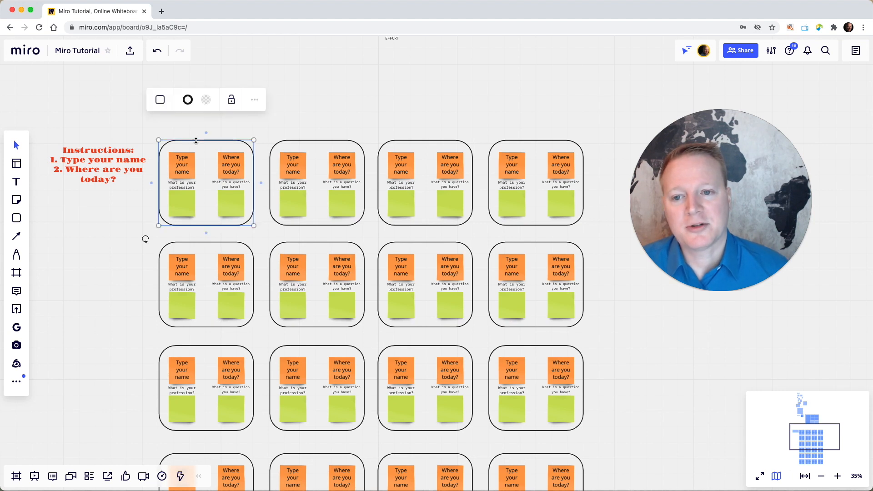
pyautogui.moveTo(186, 141)
pyautogui.mouseDown()
pyautogui.moveTo(173, 142)
pyautogui.moveTo(153, 181)
pyautogui.moveTo(193, 142)
pyautogui.mouseUp()
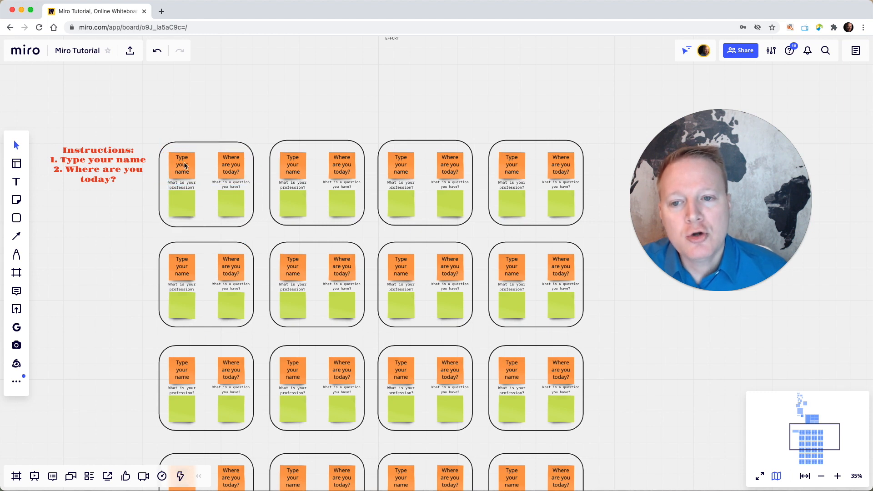
# Replace the "Type your name" note text on the first card with "edit", and undo the change
pyautogui.click(185, 167)
pyautogui.doubleClick(185, 164)
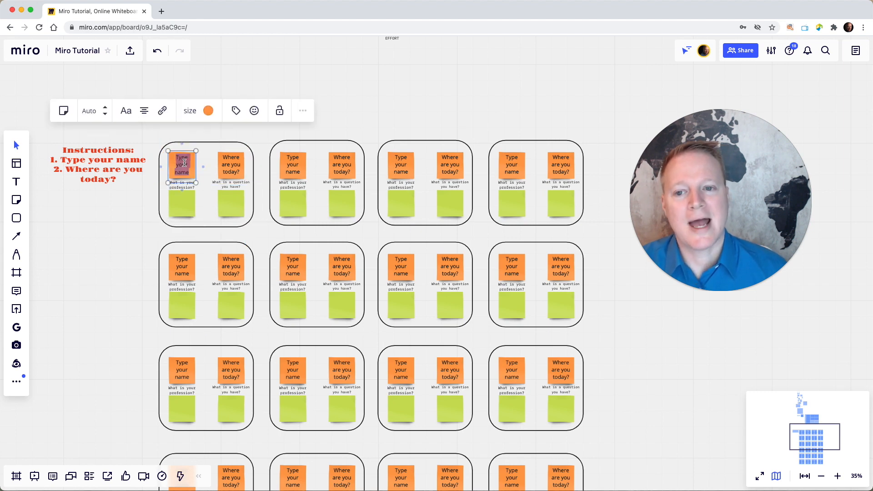
pyautogui.write('edit')
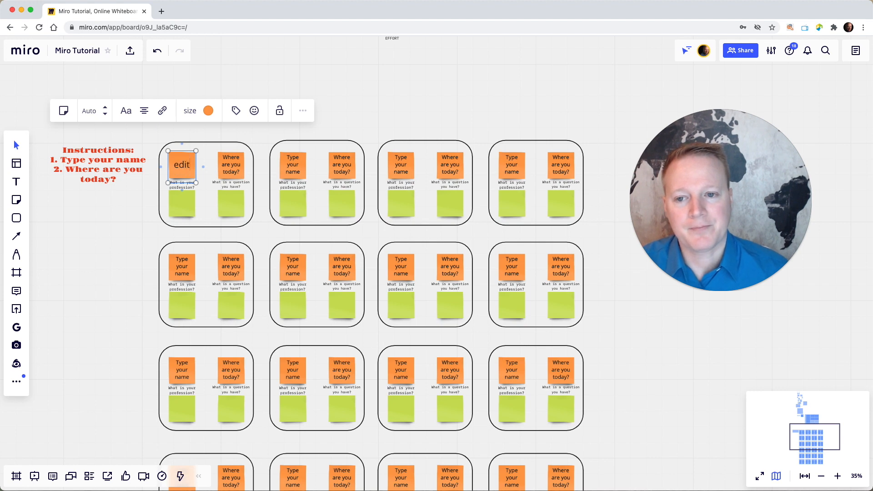
pyautogui.press('super+z')
# Check that the first card's green note, frame and question captions can each be selected individually
pyautogui.doubleClick(188, 208)
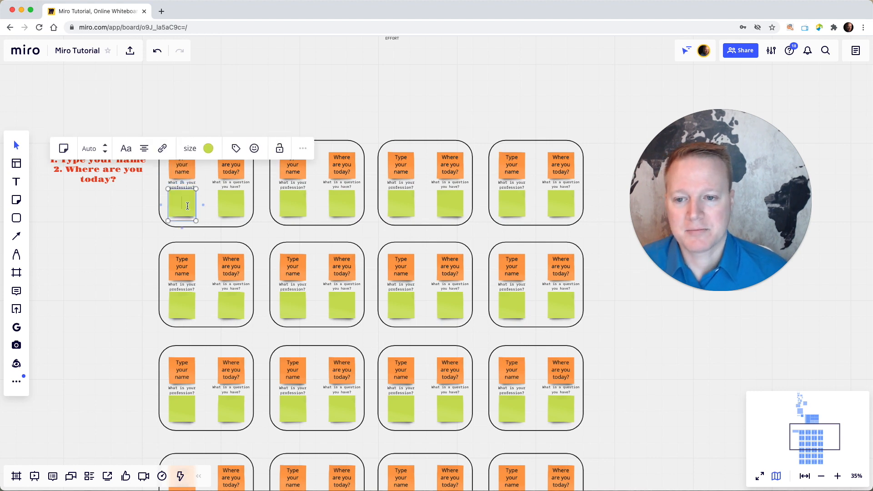
pyautogui.click(186, 185)
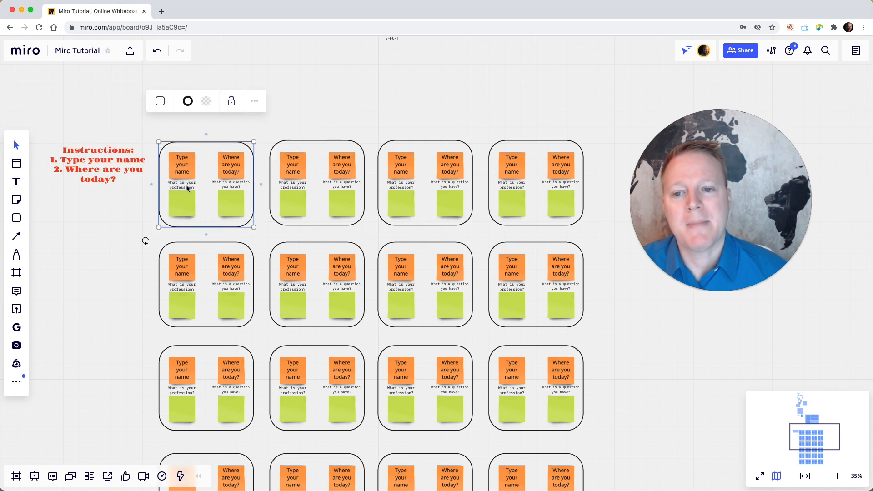
pyautogui.click(187, 185)
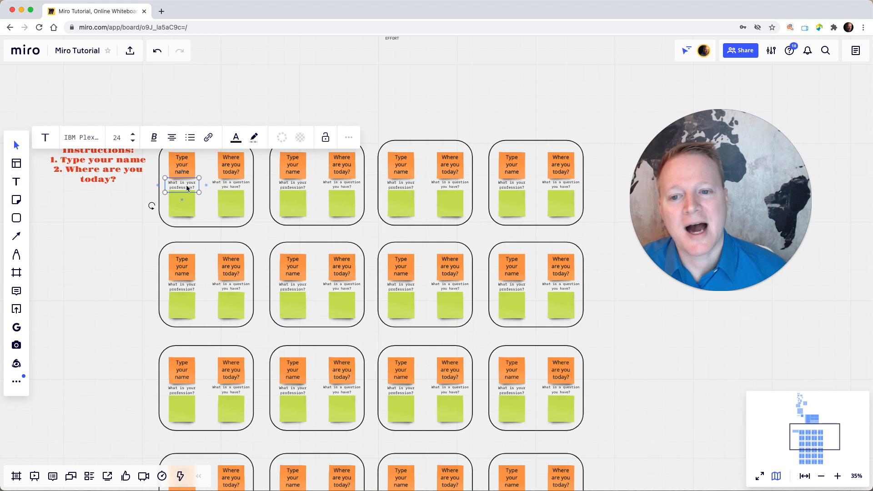
pyautogui.click(224, 187)
pyautogui.click(124, 216)
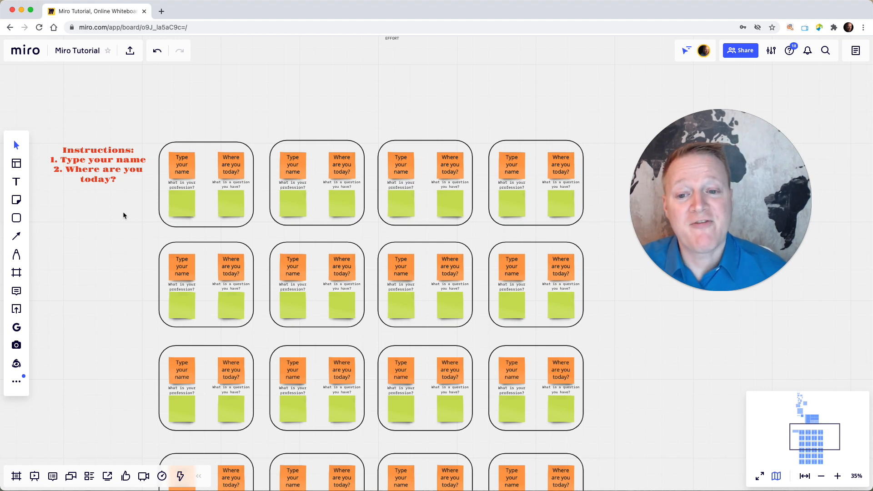
# Delete all cards in the rows below the top row, trying undo and redo on the deletion
pyautogui.moveTo(124, 236); pyautogui.dragTo(594, 396)
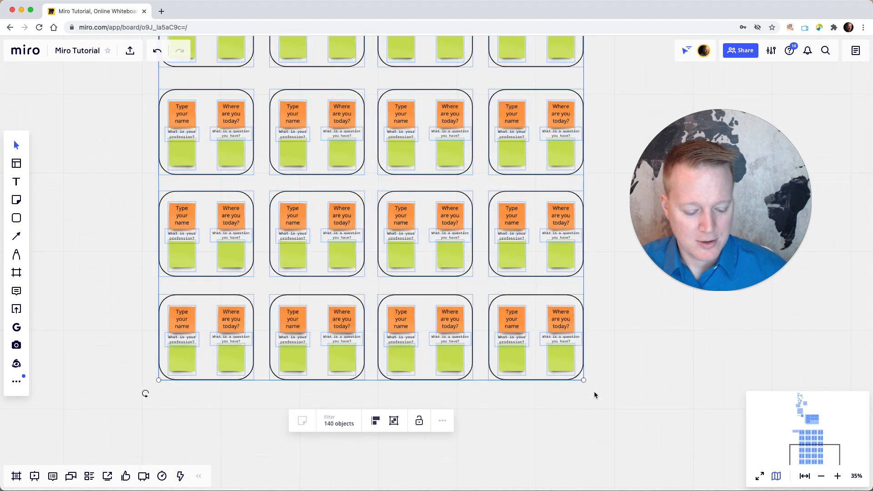
pyautogui.press('Delete')
pyautogui.press('super+z')
pyautogui.scroll(3, 594, 395)
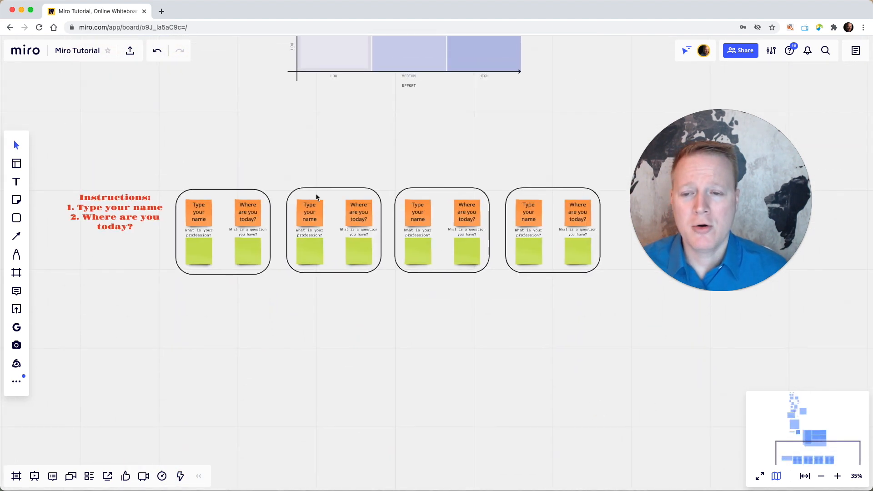
pyautogui.click(154, 52)
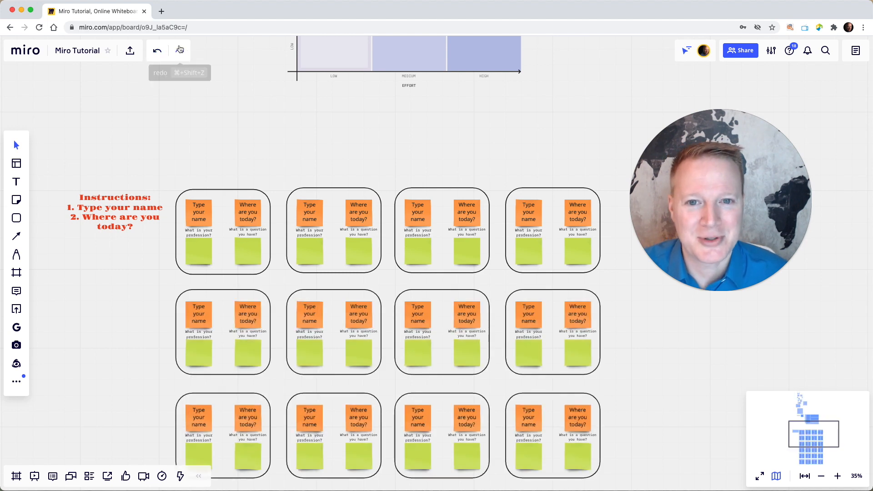
pyautogui.click(180, 49)
# Delete the other three cards in the top row, keeping only the first card beside the instructions
pyautogui.moveTo(281, 156); pyautogui.dragTo(606, 293)
pyautogui.press('Delete')
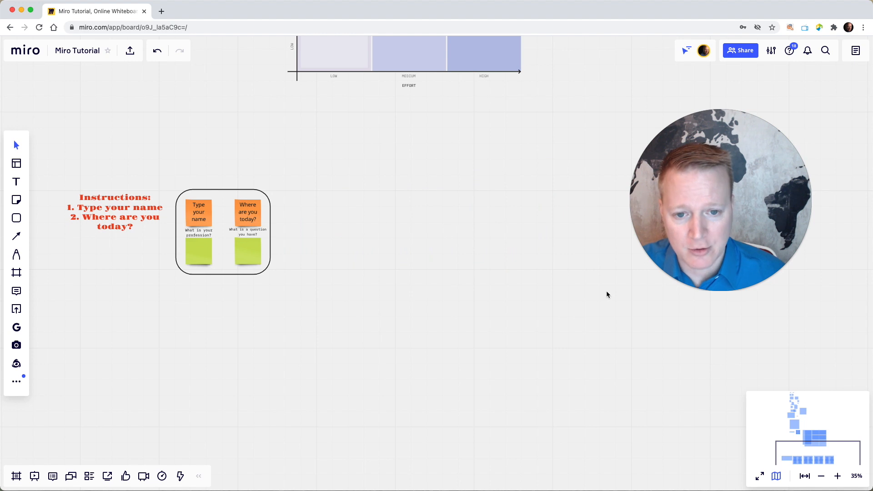
pyautogui.hscroll(1, 428, 289)
pyautogui.click(199, 183)
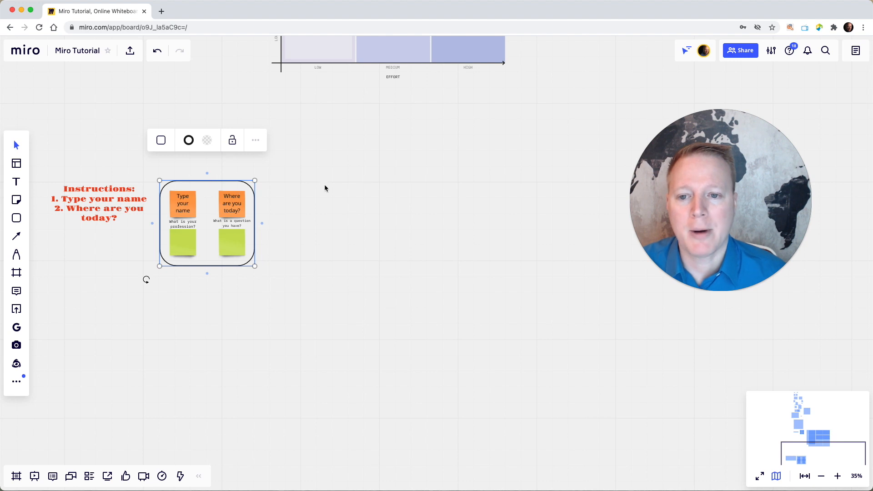
pyautogui.click(280, 191)
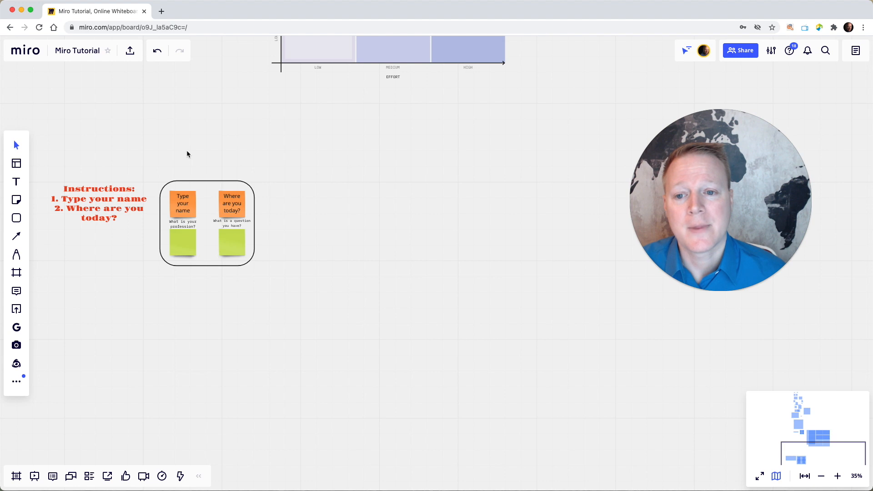
# Lock the card's frame and its two question captions together, with unlocking restricted to "only I can unlock"
pyautogui.click(187, 182)
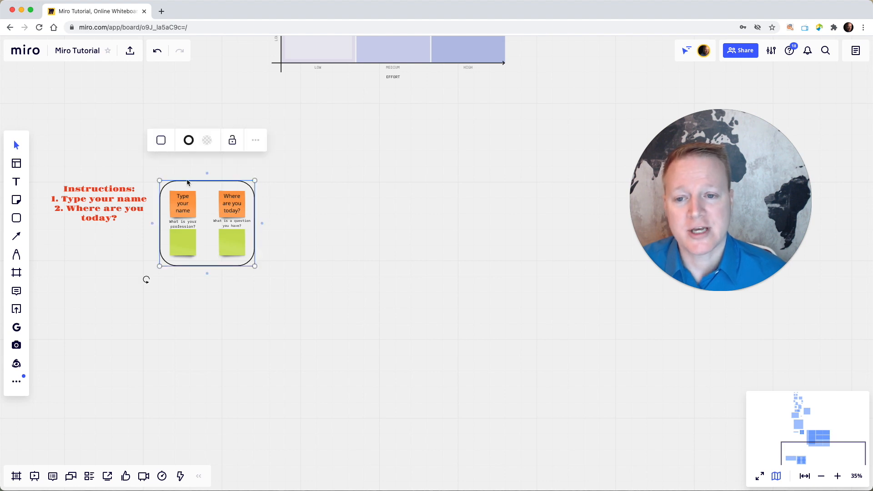
pyautogui.keyDown('shift'); pyautogui.click(189, 228); pyautogui.keyUp('shift')
pyautogui.keyDown('shift'); pyautogui.click(224, 228); pyautogui.keyUp('shift')
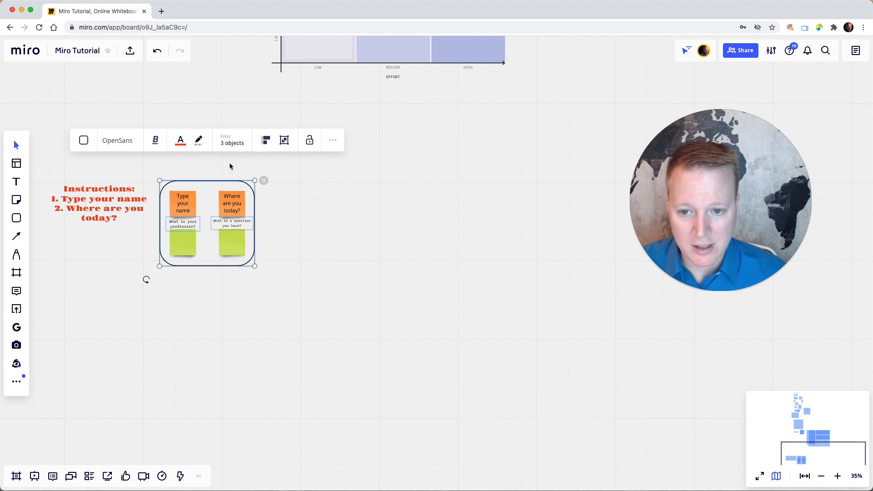
pyautogui.click(310, 141)
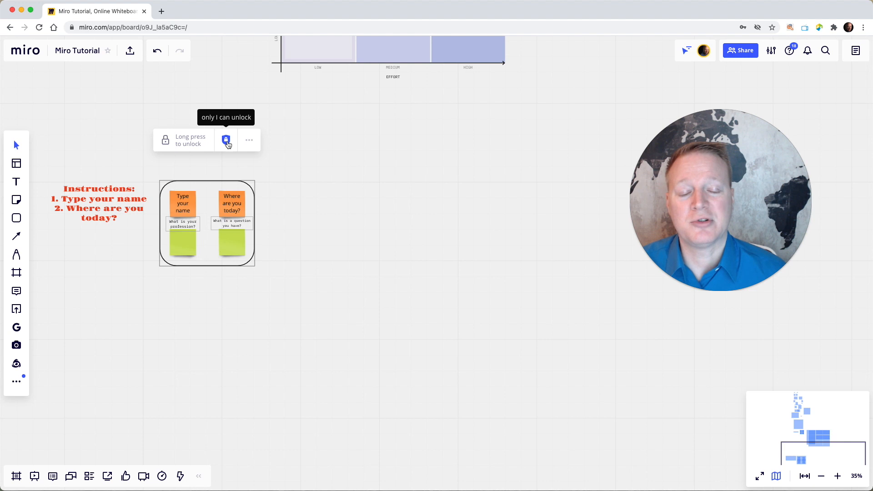
pyautogui.click(296, 220)
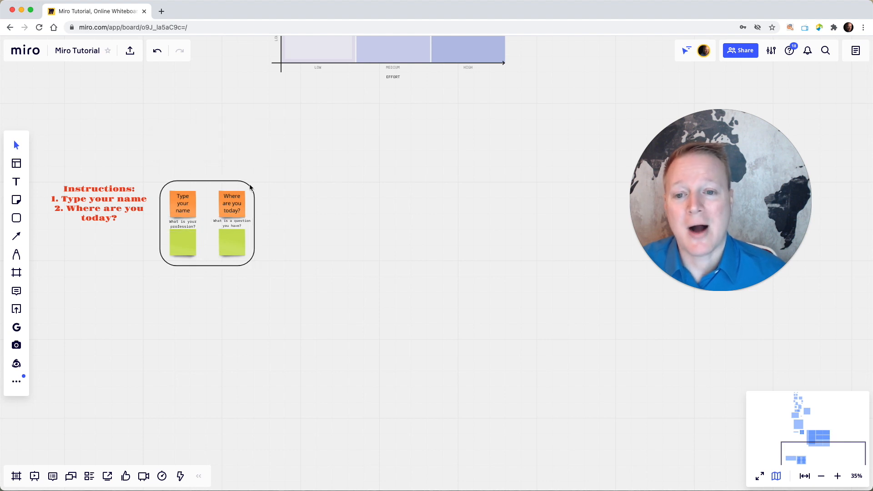
pyautogui.moveTo(275, 196); pyautogui.dragTo(258, 186)
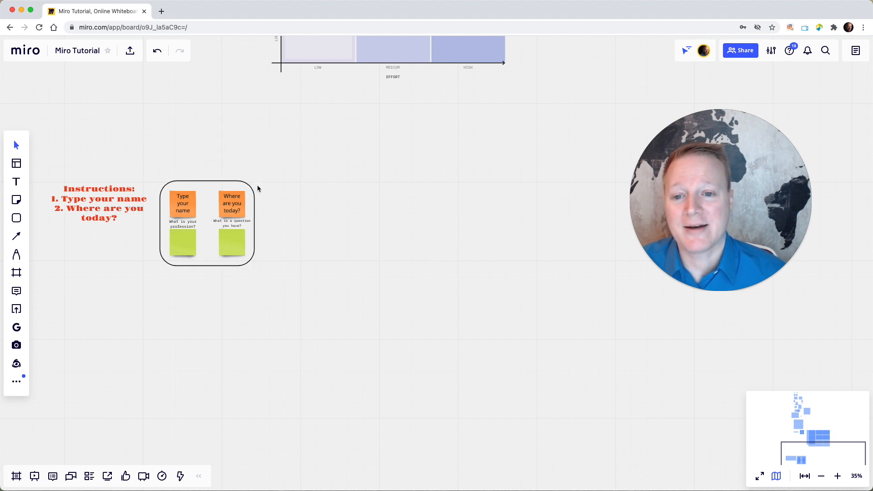
# Unlock the card's frame and captions, and lock them again with "only I can unlock"
pyautogui.click(238, 226)
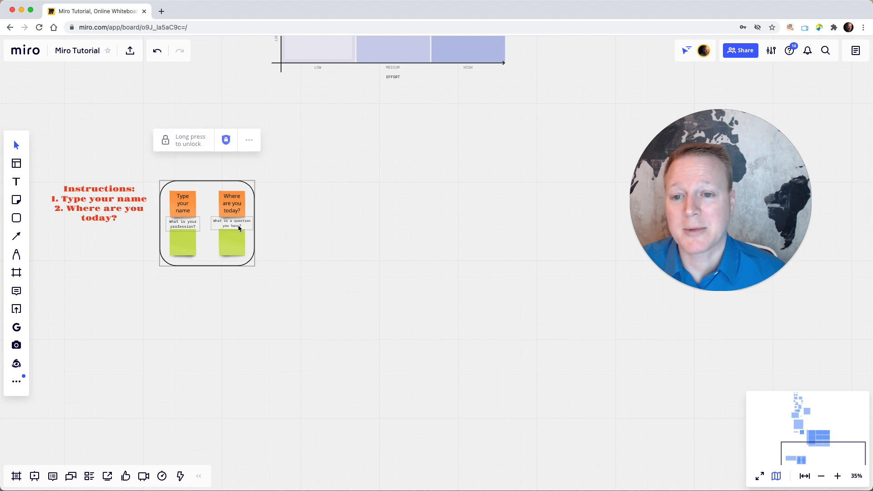
pyautogui.click(188, 140)
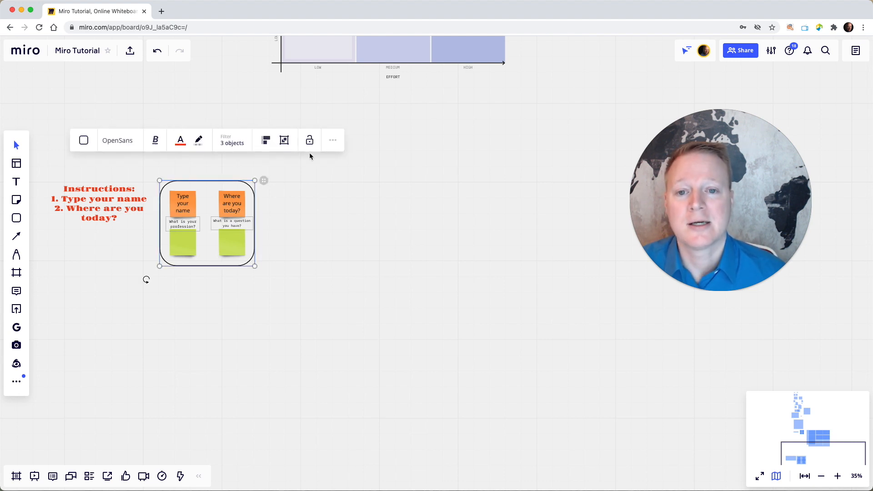
pyautogui.click(310, 141)
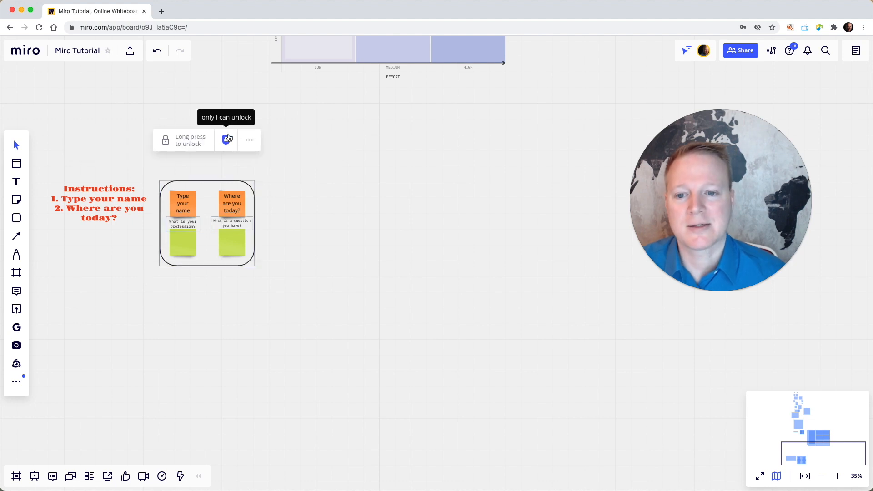
pyautogui.click(277, 175)
# Check that each of the card's four sticky notes can still be selected individually
pyautogui.click(190, 198)
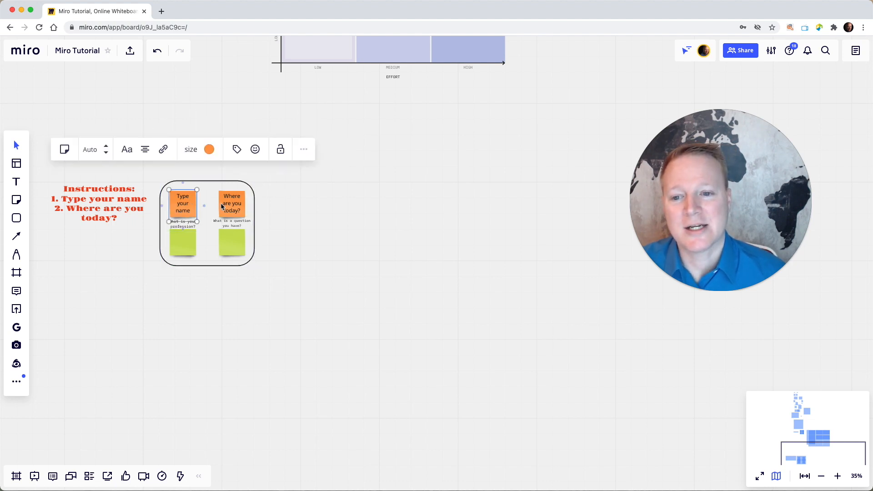
pyautogui.click(188, 240)
pyautogui.click(233, 247)
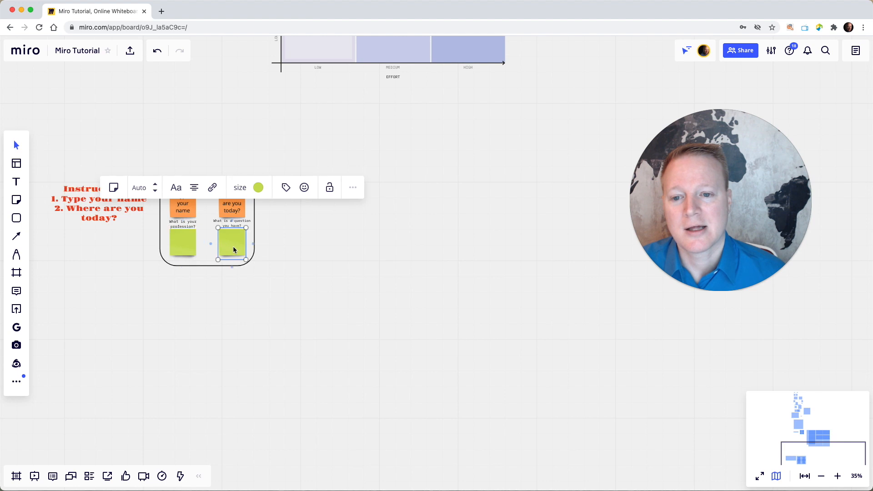
pyautogui.click(191, 208)
pyautogui.click(228, 211)
pyautogui.click(182, 247)
pyautogui.click(239, 242)
pyautogui.click(302, 250)
# Duplicate the card's four sticky notes to the right of the card, and delete the copy
pyautogui.hotkey('ctrl', 'z')
pyautogui.moveTo(149, 151); pyautogui.dragTo(285, 297)
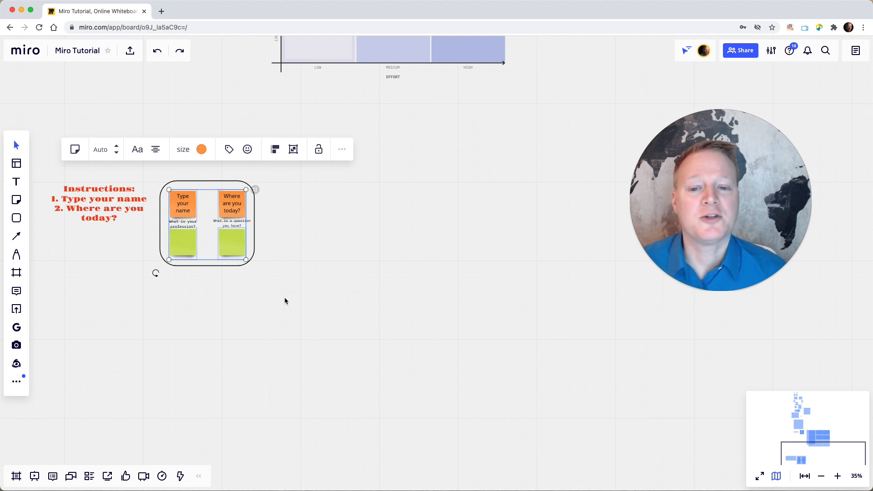
pyautogui.press('super+v')
pyautogui.moveTo(285, 301); pyautogui.dragTo(301, 215)
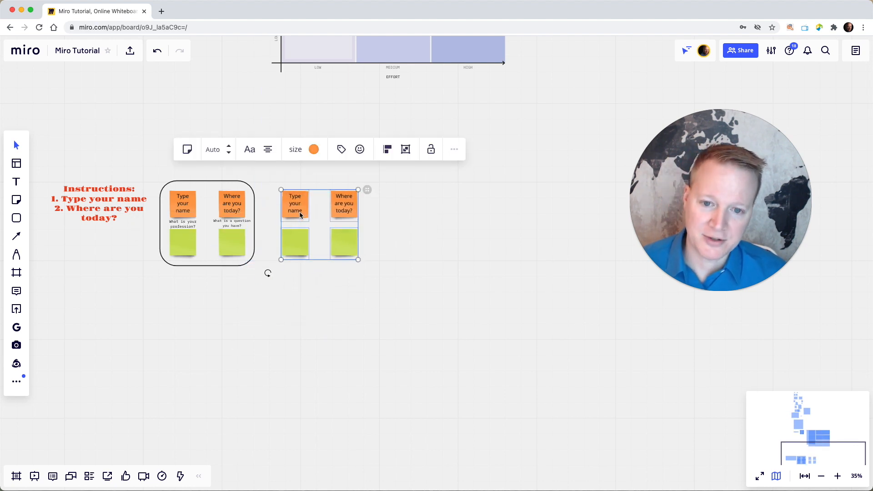
pyautogui.press('BackSpace')
# Unlock the card's frame and its two question captions
pyautogui.click(185, 212)
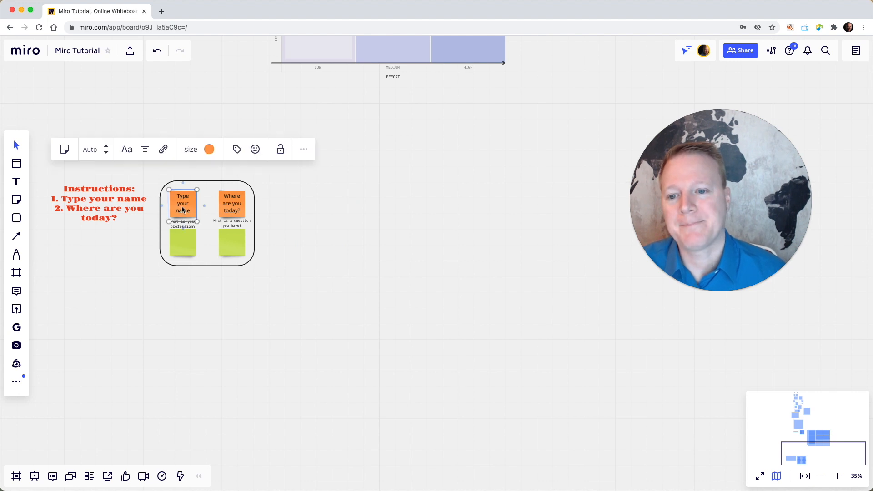
pyautogui.click(187, 225)
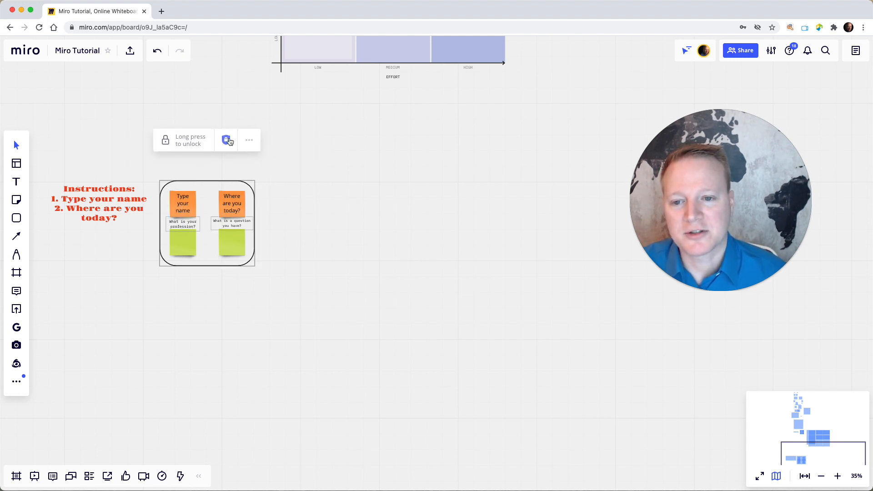
pyautogui.click(193, 145)
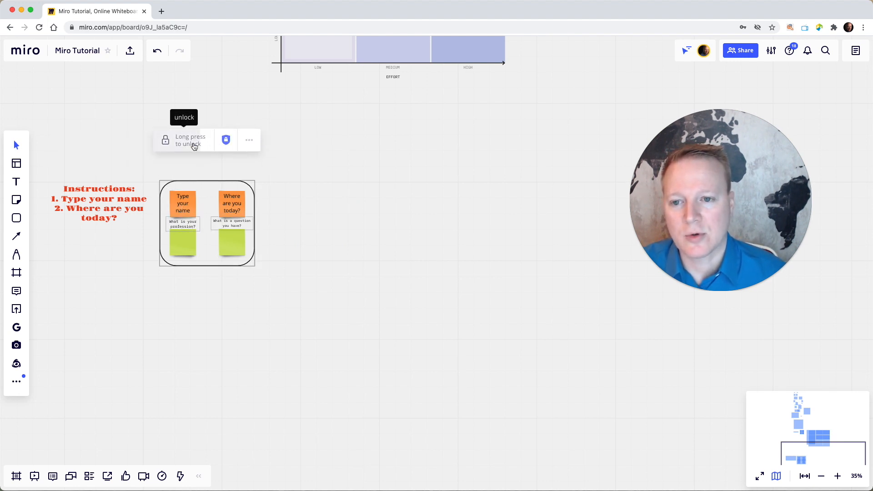
pyautogui.click(307, 230)
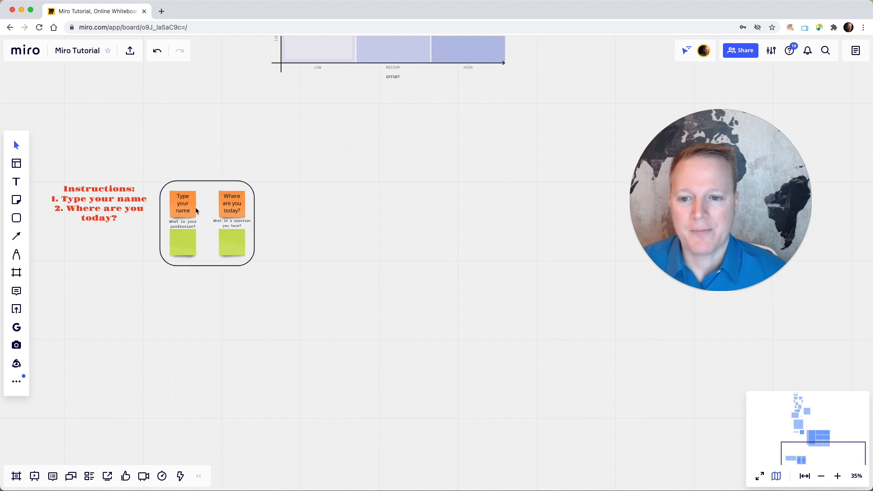
# Move the two orange notes above the instructions and card, and the two green notes below the instructions
pyautogui.moveTo(187, 209); pyautogui.dragTo(147, 153)
pyautogui.moveTo(237, 212); pyautogui.dragTo(186, 150)
pyautogui.moveTo(190, 253); pyautogui.dragTo(121, 255)
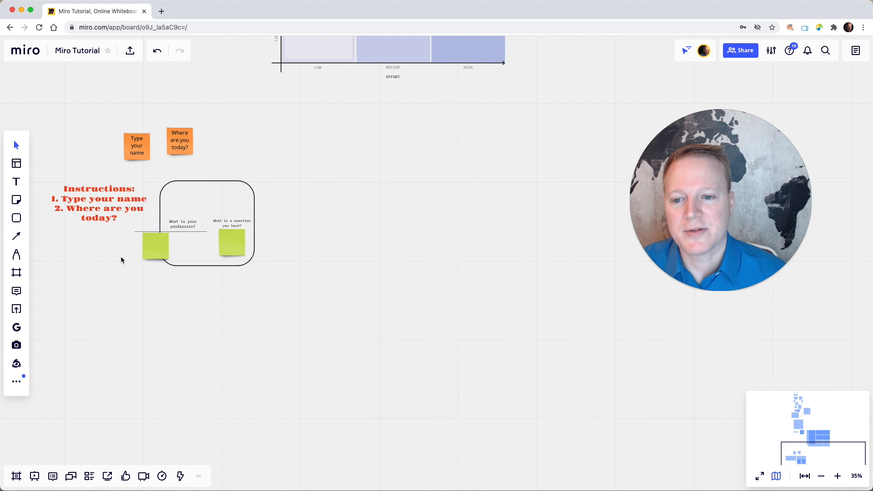
pyautogui.moveTo(234, 250); pyautogui.dragTo(119, 290)
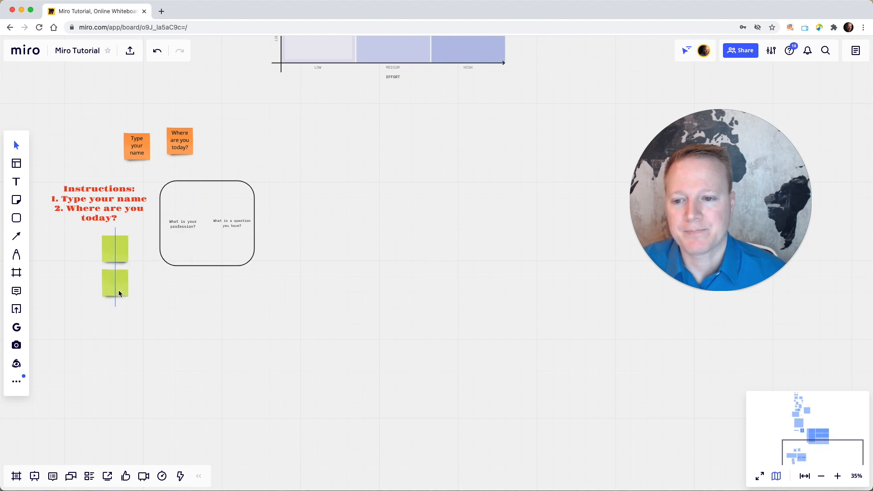
# Duplicate the empty card frame with its two captions to build a top row of four cards
pyautogui.moveTo(155, 170); pyautogui.dragTo(274, 288)
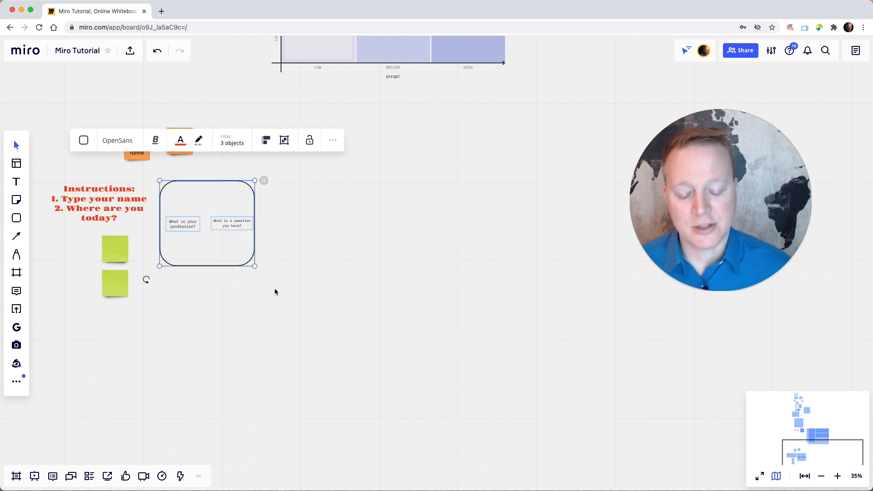
pyautogui.press('super+d')
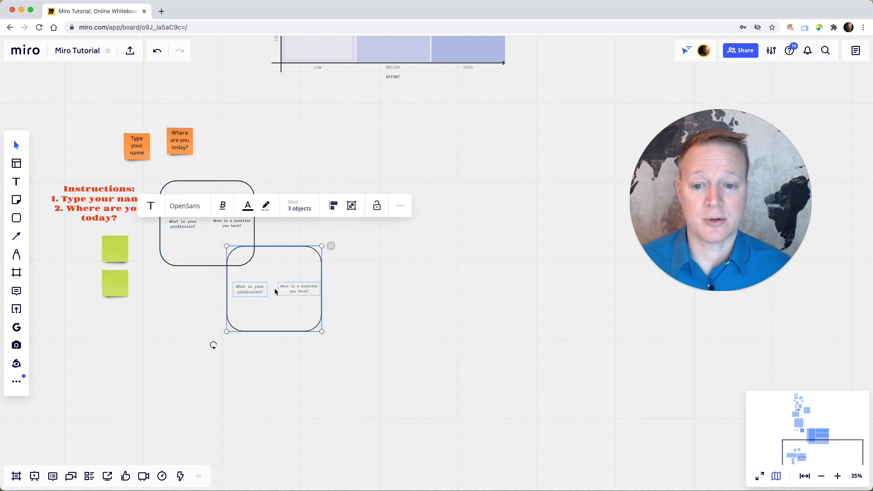
pyautogui.moveTo(273, 291); pyautogui.dragTo(323, 223)
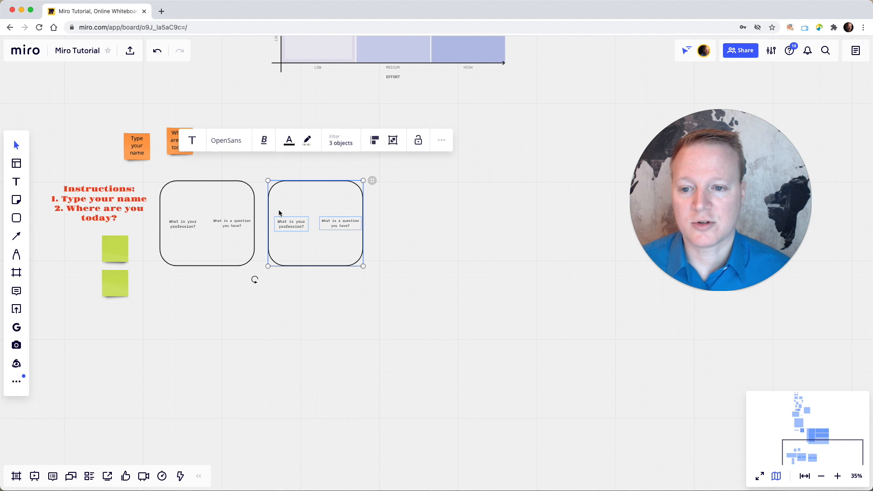
pyautogui.moveTo(151, 175); pyautogui.dragTo(396, 284)
pyautogui.press('super+d')
pyautogui.moveTo(336, 288); pyautogui.dragTo(420, 226)
# Duplicate the row of four empty cards downward to form a grid of four rows
pyautogui.click(156, 167)
pyautogui.moveTo(155, 172); pyautogui.dragTo(351, 349)
pyautogui.press('super+d')
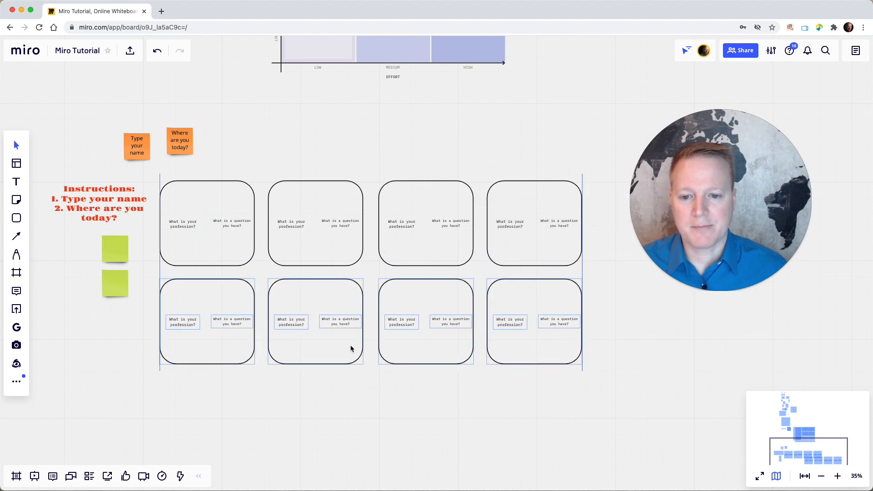
pyautogui.press('super+d')
pyautogui.moveTo(400, 366); pyautogui.dragTo(426, 442)
pyautogui.scroll(-5, 426, 443)
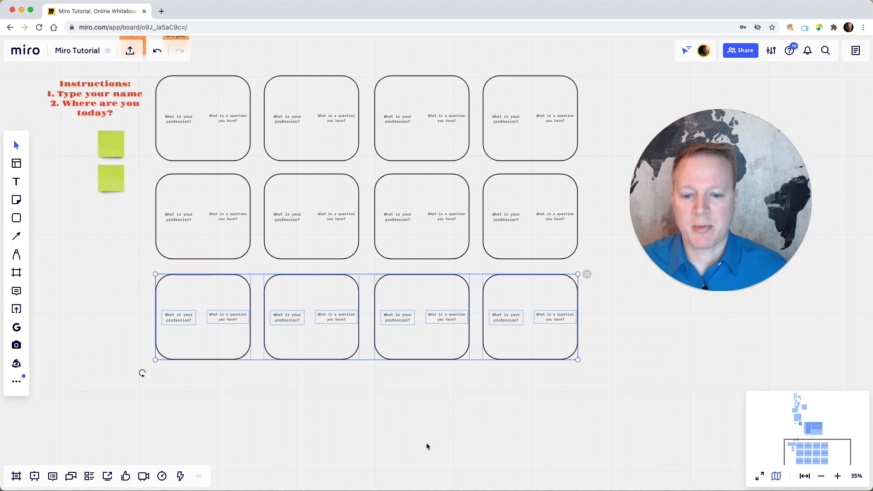
pyautogui.press('super+d')
pyautogui.moveTo(405, 431); pyautogui.dragTo(339, 416)
pyautogui.click(123, 310)
# Lock all card frames and captions in the grid with "only I can unlock"
pyautogui.scroll(2, 123, 308)
pyautogui.moveTo(161, 98); pyautogui.dragTo(610, 433)
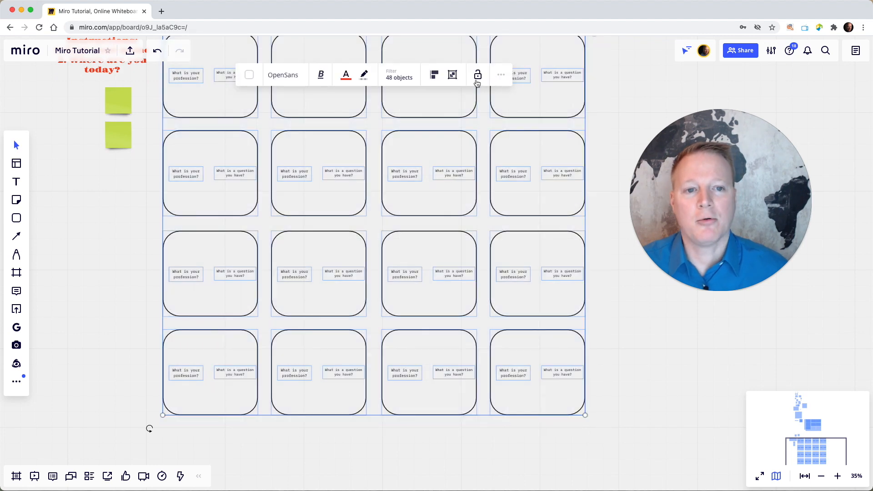
pyautogui.click(478, 81)
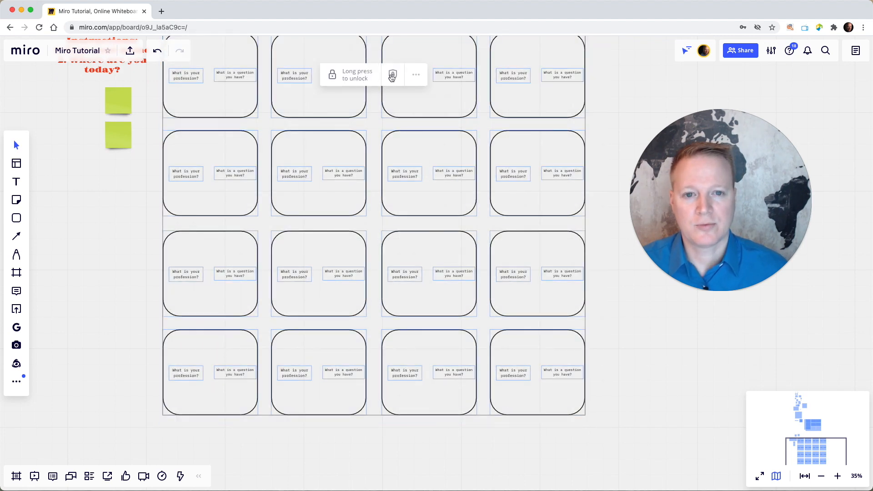
pyautogui.scroll(5, 353, 189)
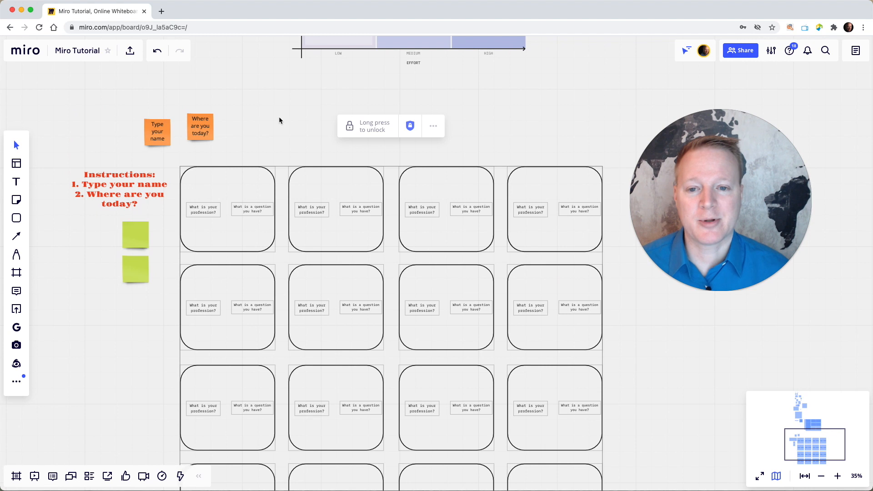
pyautogui.click(280, 120)
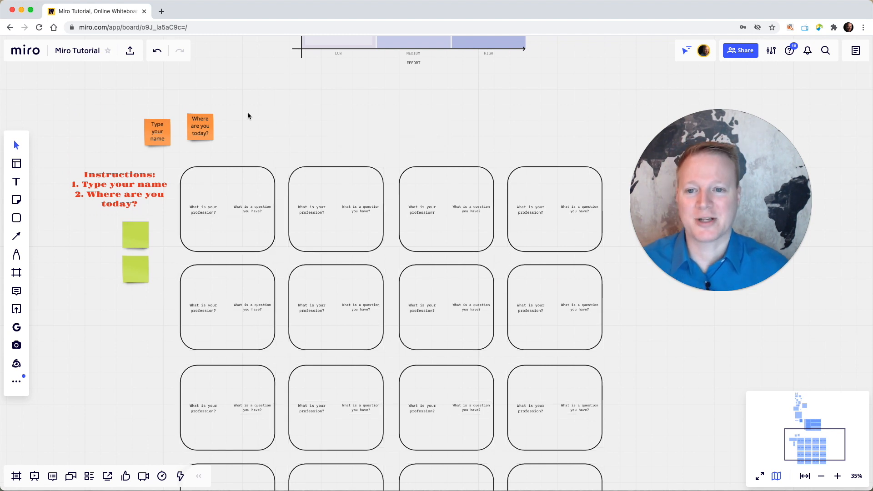
# Move the orange notes above the captions and the green notes below the captions in the first card
pyautogui.moveTo(166, 141); pyautogui.dragTo(212, 194)
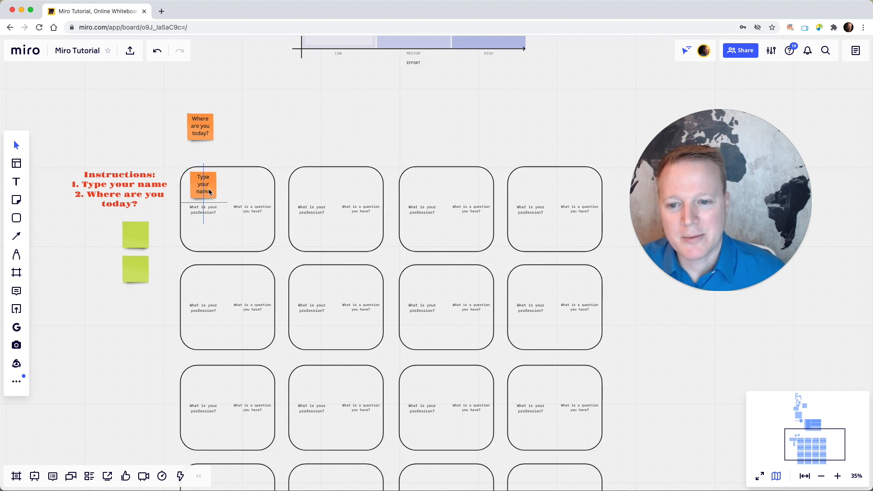
pyautogui.moveTo(207, 129); pyautogui.dragTo(258, 188)
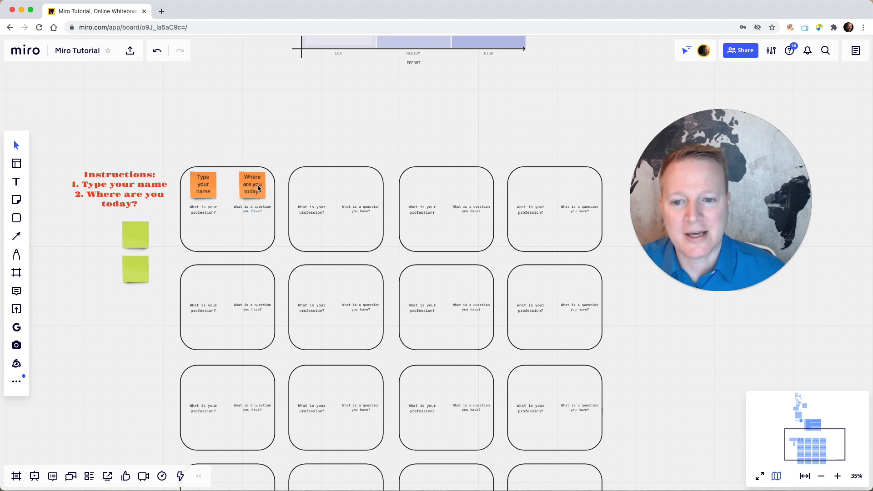
pyautogui.moveTo(142, 234); pyautogui.dragTo(211, 231)
pyautogui.moveTo(139, 271); pyautogui.dragTo(256, 233)
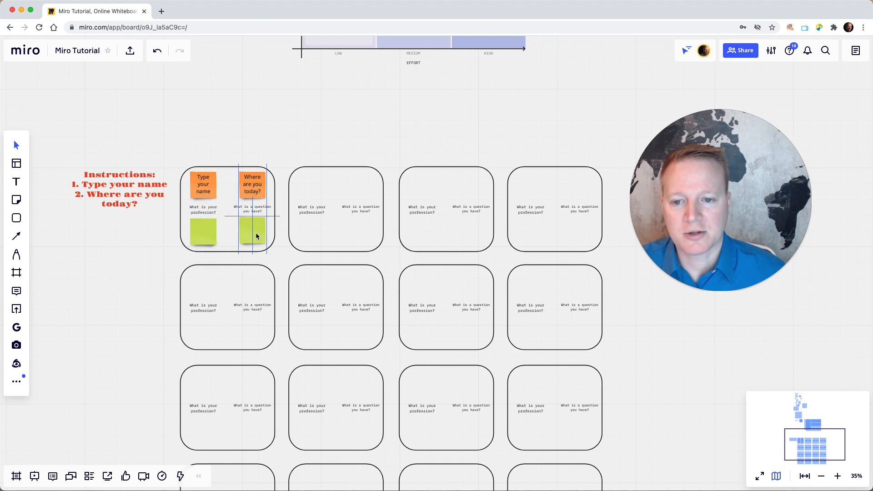
pyautogui.moveTo(257, 237); pyautogui.dragTo(203, 230)
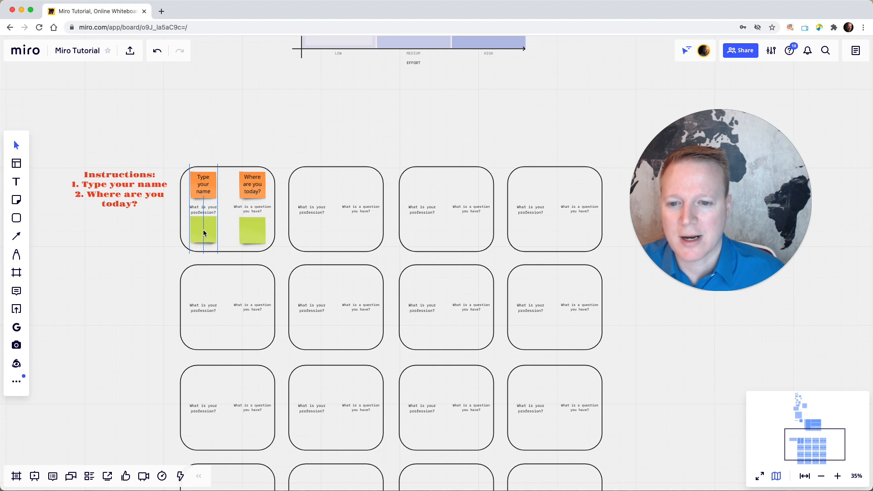
pyautogui.moveTo(203, 229); pyautogui.dragTo(203, 229)
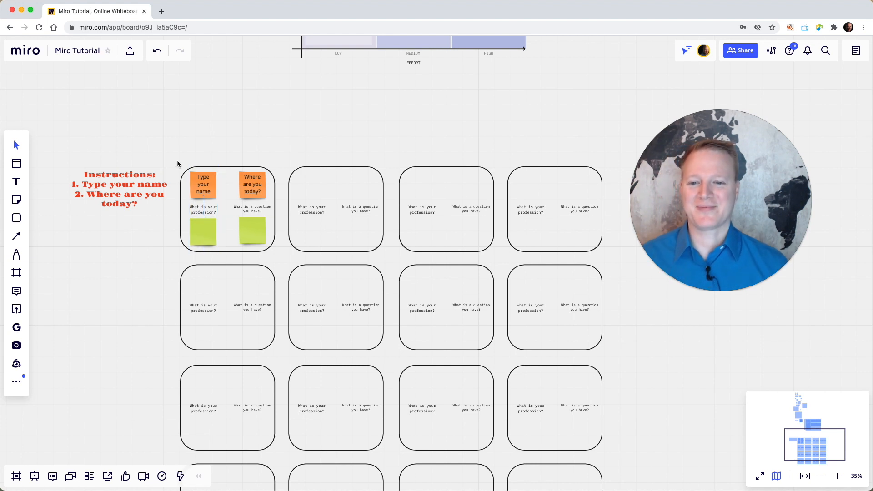
# Check that selecting across the first card picks only its four sticky notes
pyautogui.click(205, 184)
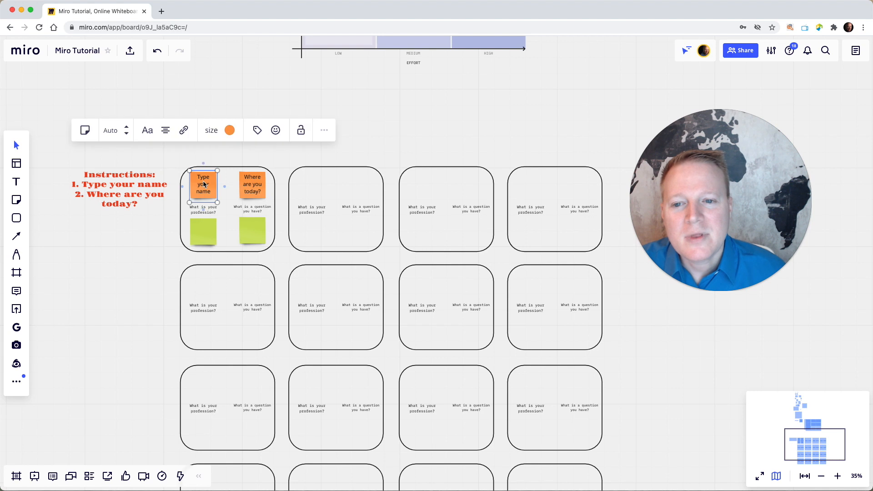
pyautogui.moveTo(172, 152); pyautogui.dragTo(278, 262)
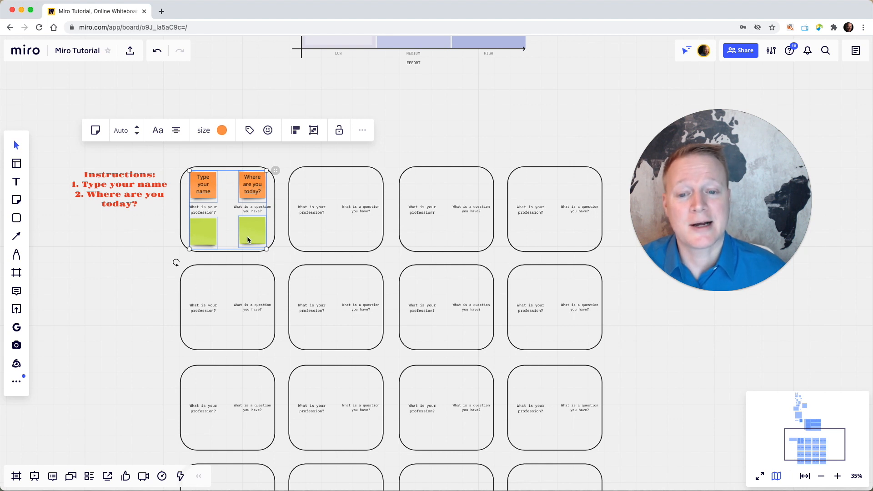
pyautogui.click(183, 149)
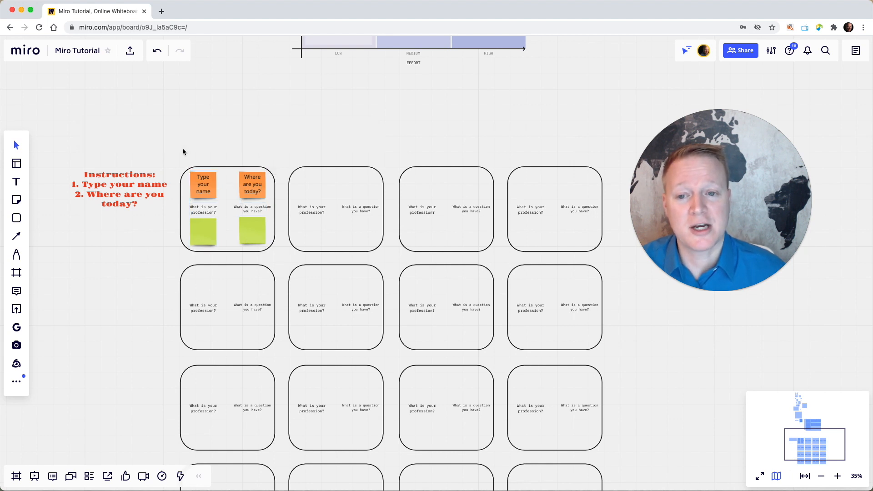
# Duplicate the first card's two orange and two green sticky notes into the other three cards of the first row
pyautogui.click(205, 188)
pyautogui.keyDown('shift'); pyautogui.click(258, 185); pyautogui.keyUp('shift')
pyautogui.keyDown('shift'); pyautogui.click(207, 228); pyautogui.keyUp('shift')
pyautogui.keyDown('shift'); pyautogui.click(258, 239); pyautogui.keyUp('shift')
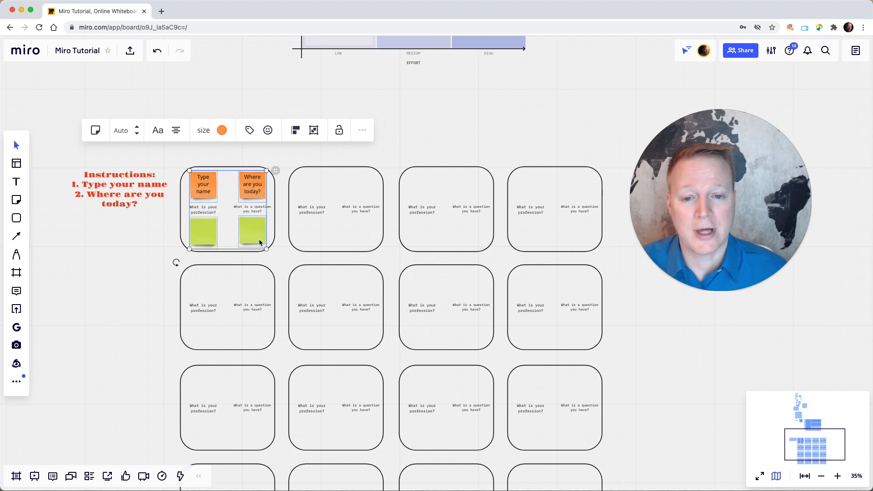
pyautogui.hotkey('ctrl', 'd')
pyautogui.moveTo(244, 255); pyautogui.dragTo(311, 236)
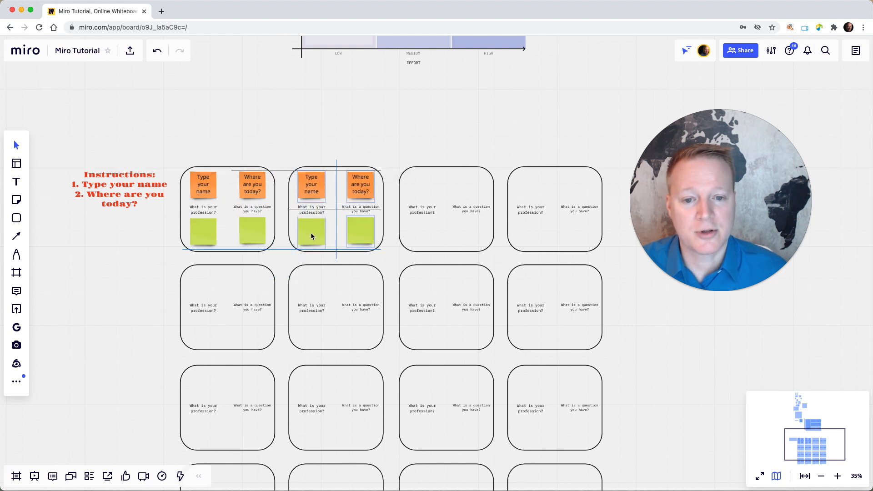
pyautogui.moveTo(312, 235); pyautogui.dragTo(529, 232)
pyautogui.hotkey('ctrl', 'd')
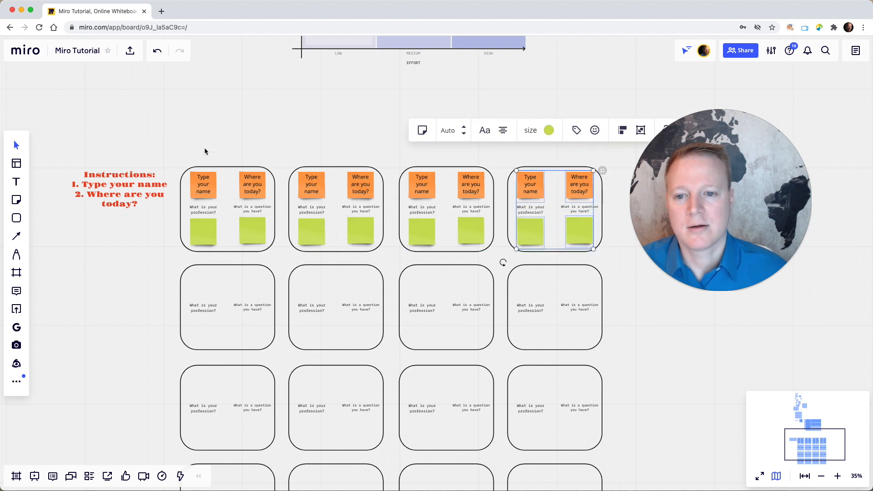
# Copy the first row's full set of sticky notes into the cards of the three rows below
pyautogui.moveTo(174, 150); pyautogui.dragTo(608, 258)
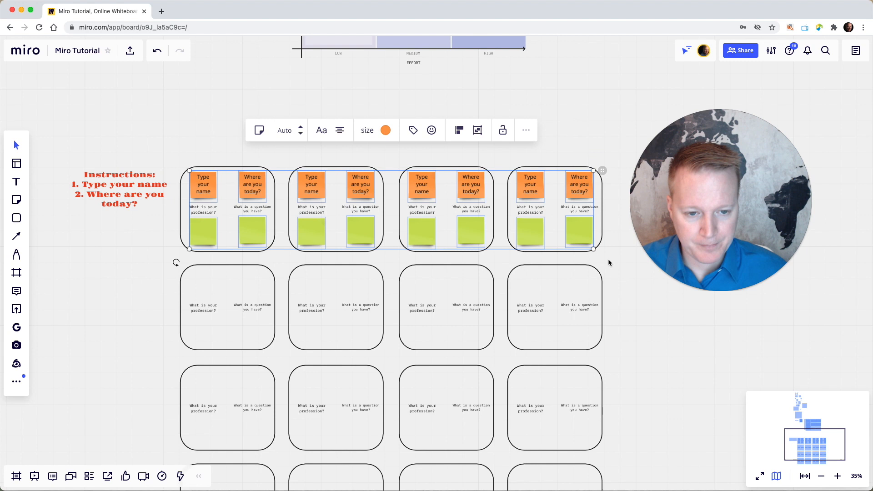
pyautogui.hotkey('ctrl', 'c')
pyautogui.hotkey('ctrl', 'v')
pyautogui.moveTo(395, 323); pyautogui.dragTo(415, 430)
pyautogui.hotkey('ctrl', 'v')
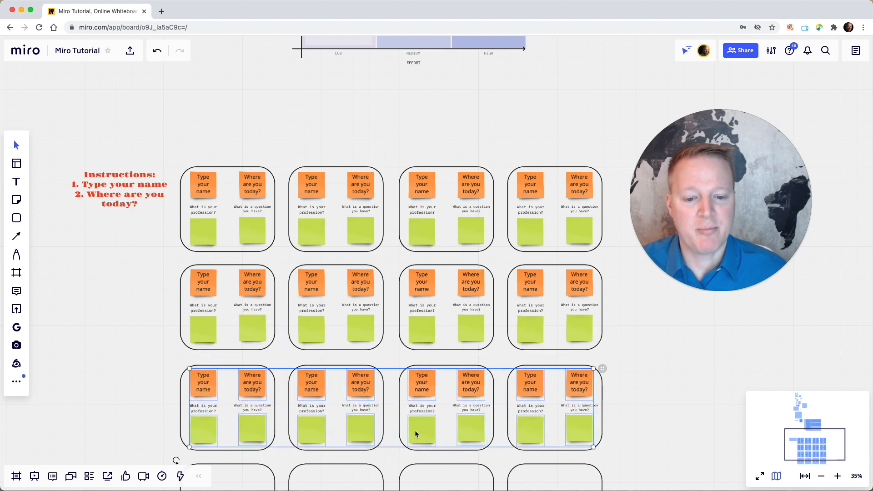
pyautogui.scroll(-3, 415, 430)
pyautogui.hotkey('ctrl', 'v')
pyautogui.moveTo(381, 414); pyautogui.dragTo(350, 386)
pyautogui.click(137, 264)
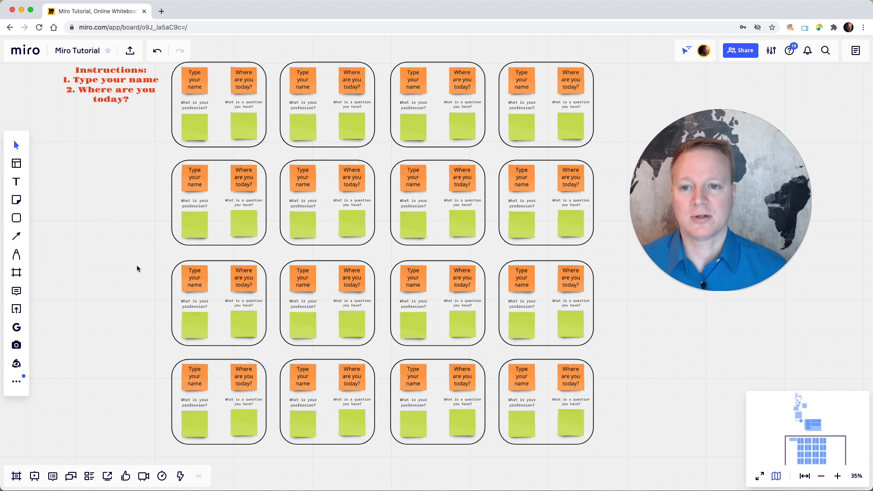
# Check that individual orange and green sticky notes in the first card can be selected
pyautogui.scroll(3, 137, 265)
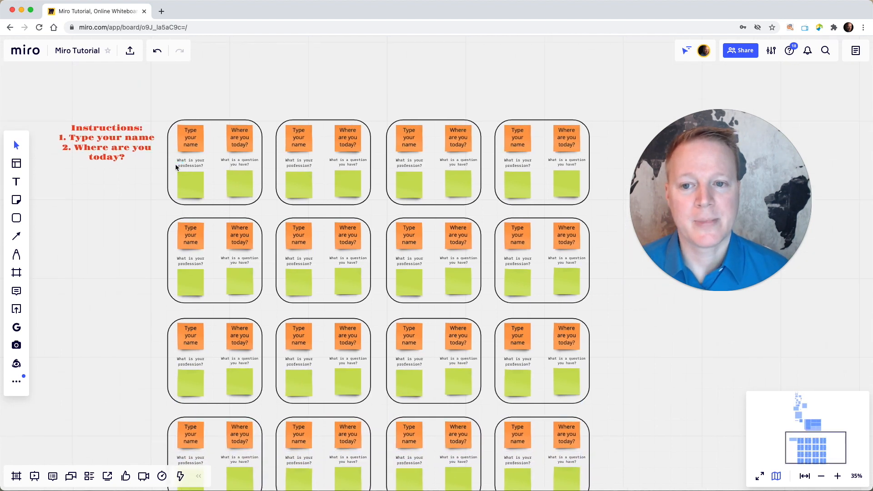
pyautogui.click(193, 146)
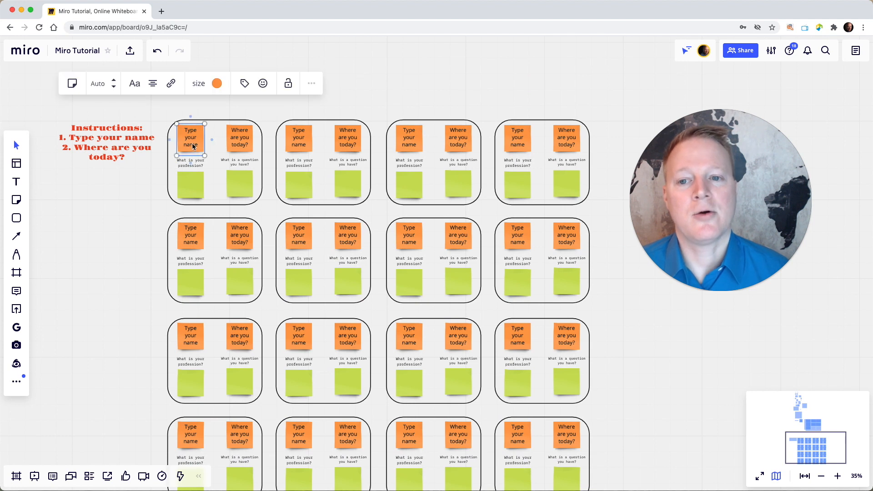
pyautogui.click(195, 180)
pyautogui.click(239, 183)
pyautogui.click(139, 196)
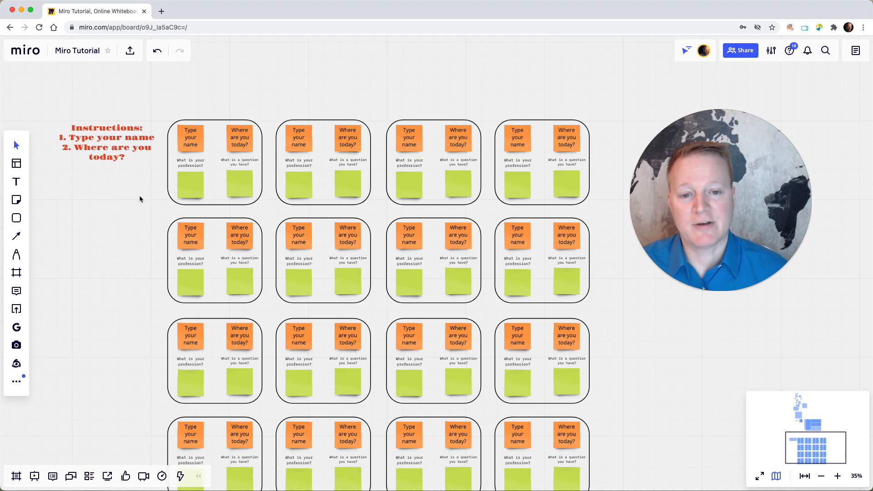
pyautogui.scroll(-2, 140, 197)
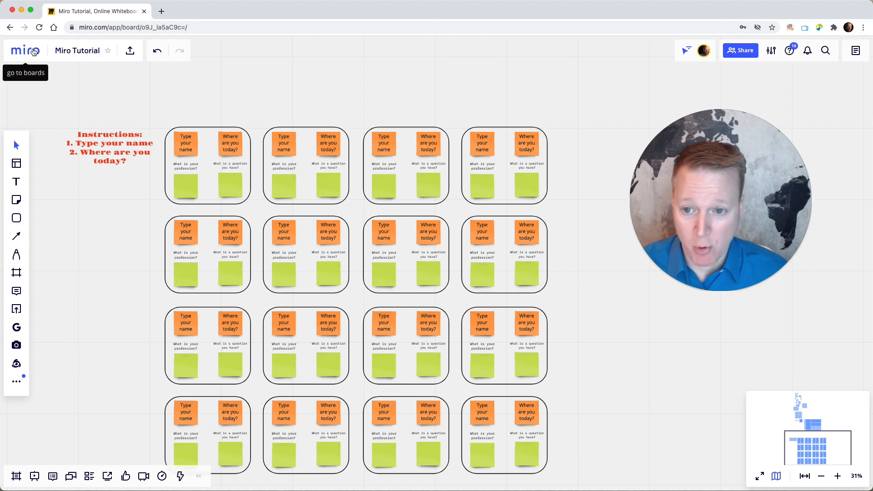
# Shift all the grid's sticky notes together slightly within their cards and check the lock on the frames and captions
pyautogui.moveTo(61, 92); pyautogui.dragTo(575, 385)
pyautogui.scroll(3, 573, 385)
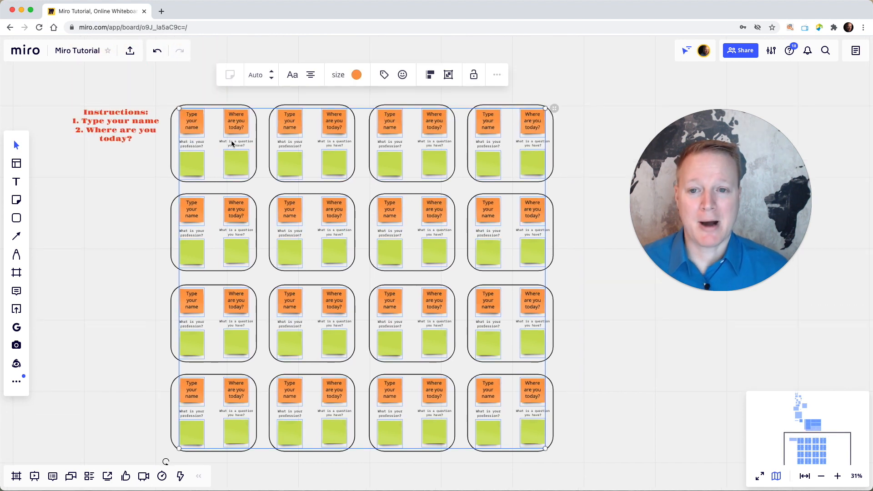
pyautogui.press('Escape')
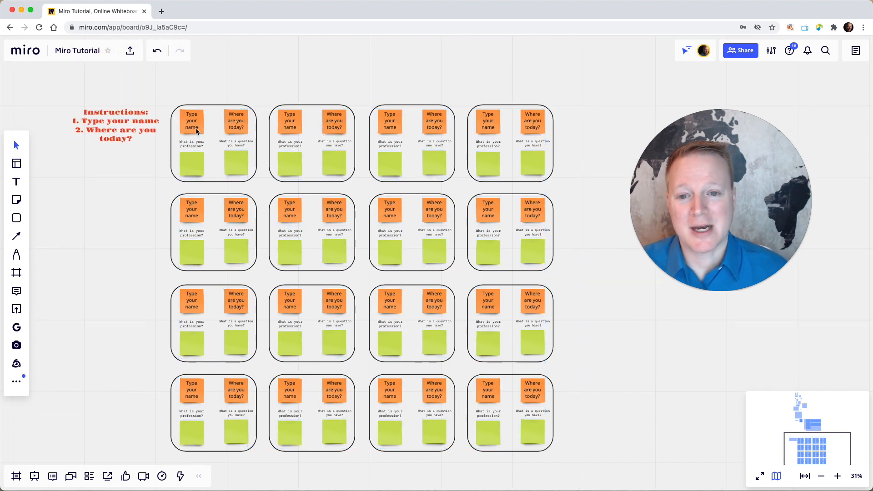
pyautogui.moveTo(165, 96); pyautogui.dragTo(579, 465)
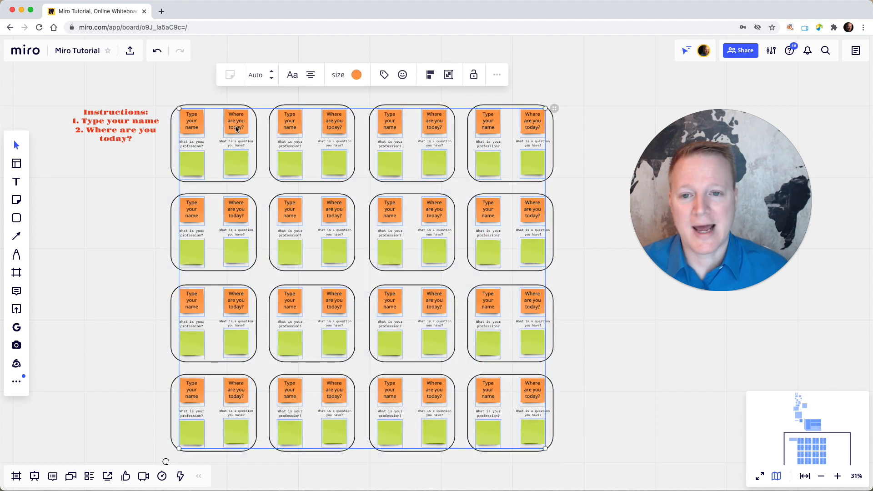
pyautogui.moveTo(206, 129); pyautogui.dragTo(250, 124)
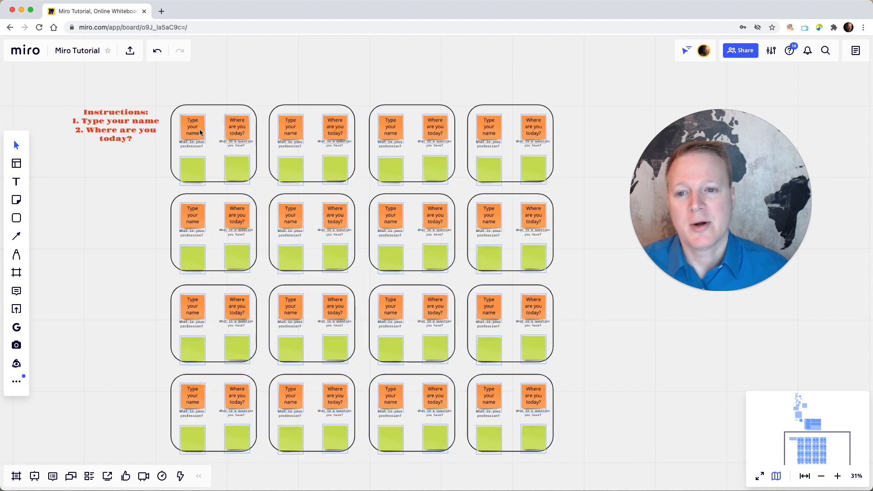
pyautogui.moveTo(200, 132); pyautogui.dragTo(198, 129)
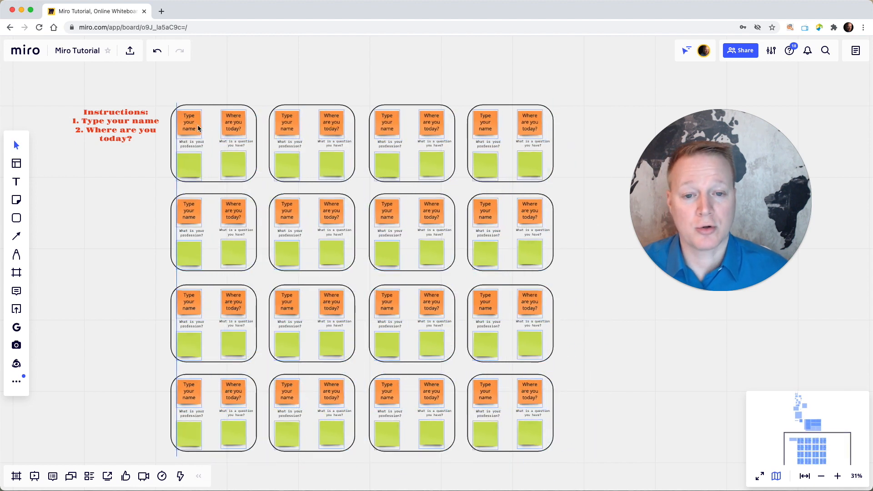
pyautogui.click(212, 105)
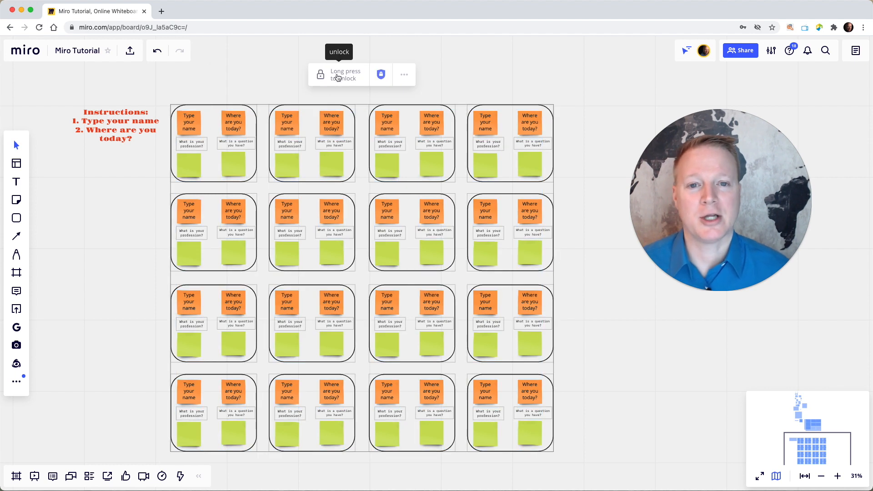
pyautogui.click(132, 234)
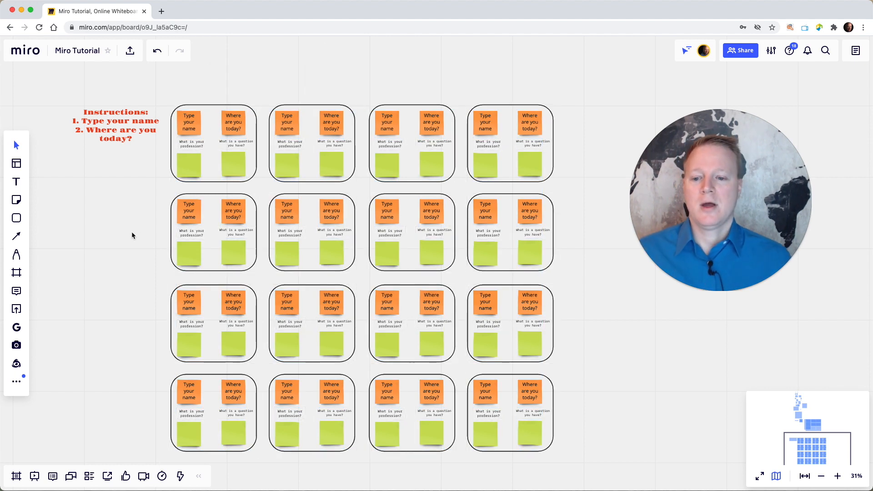
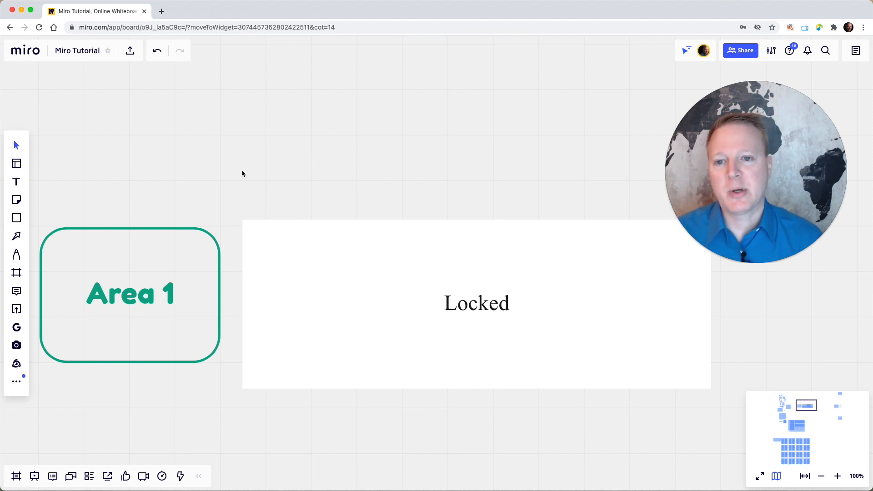
# Unlock the white "Locked" rectangle and move it below Area 1 and Area 2 to uncover the Go Right arrow
pyautogui.click(166, 254)
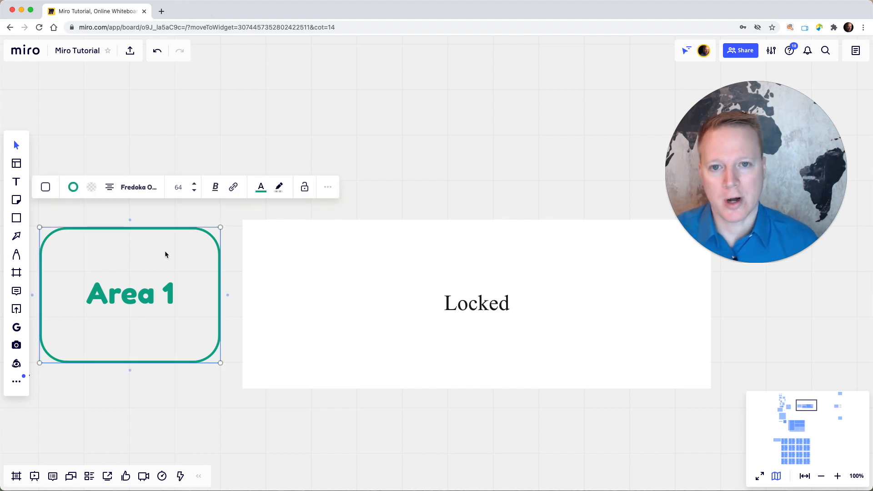
pyautogui.click(162, 424)
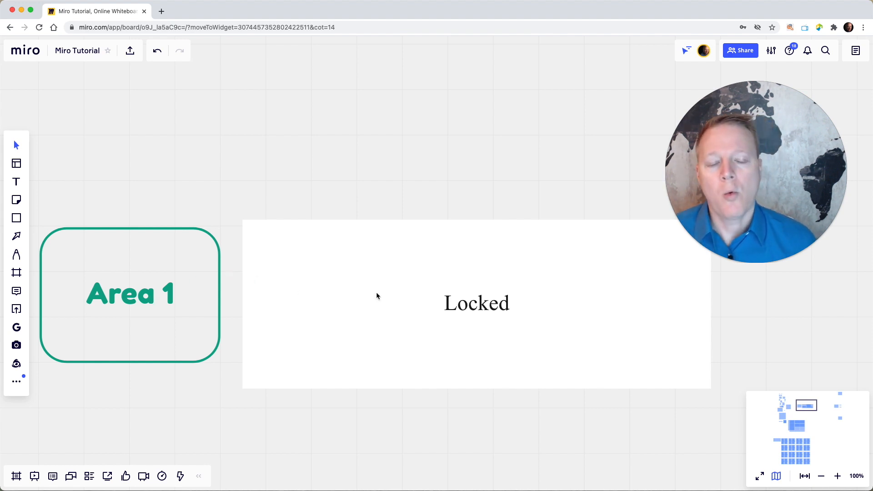
pyautogui.click(388, 291)
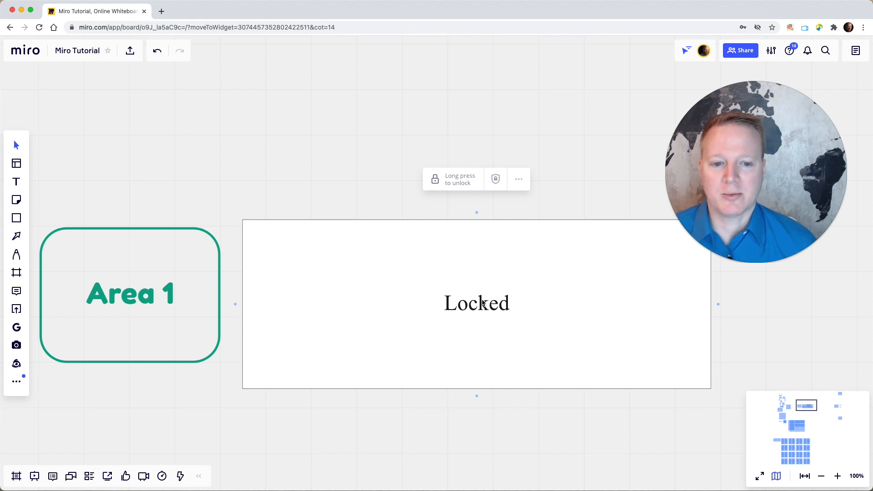
pyautogui.click(471, 181)
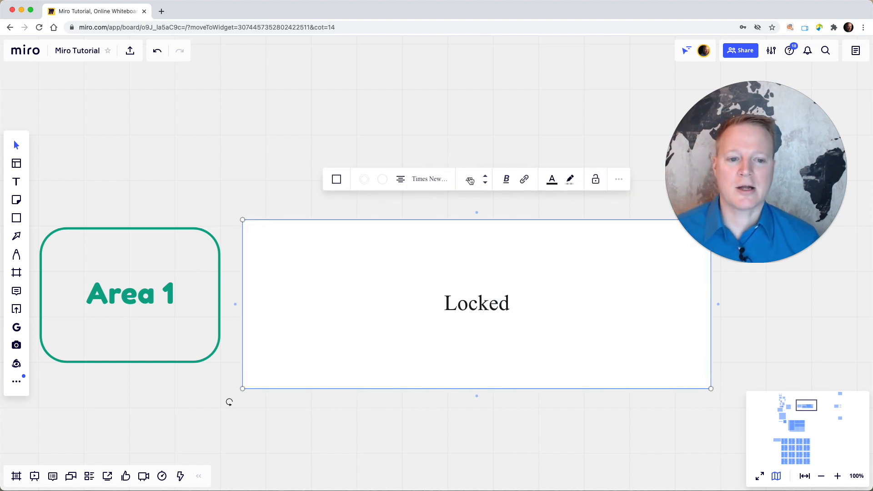
pyautogui.press('Escape')
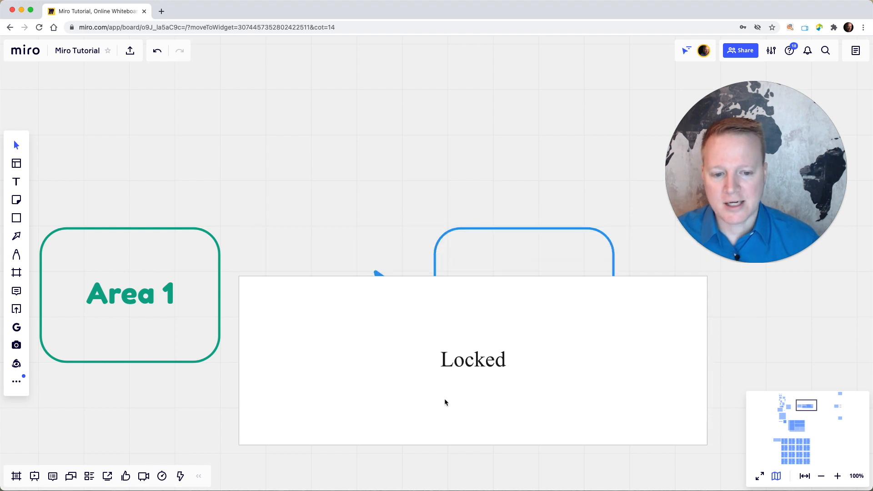
pyautogui.click(445, 433)
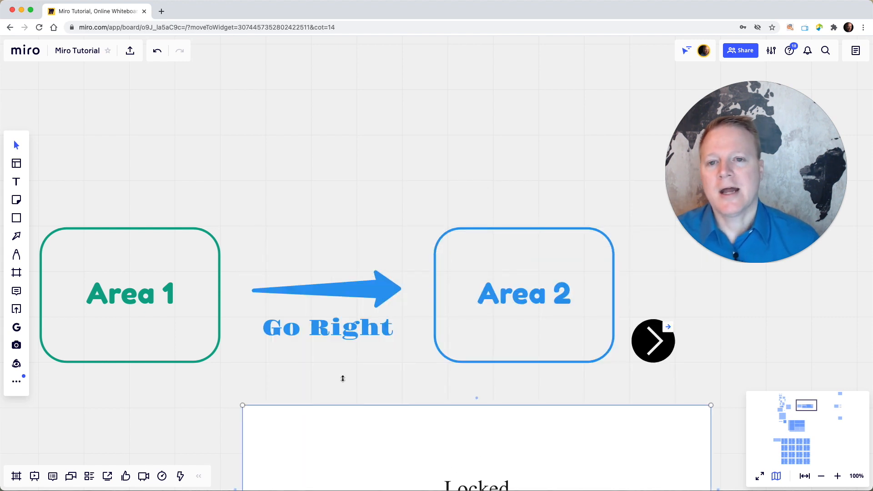
pyautogui.click(207, 367)
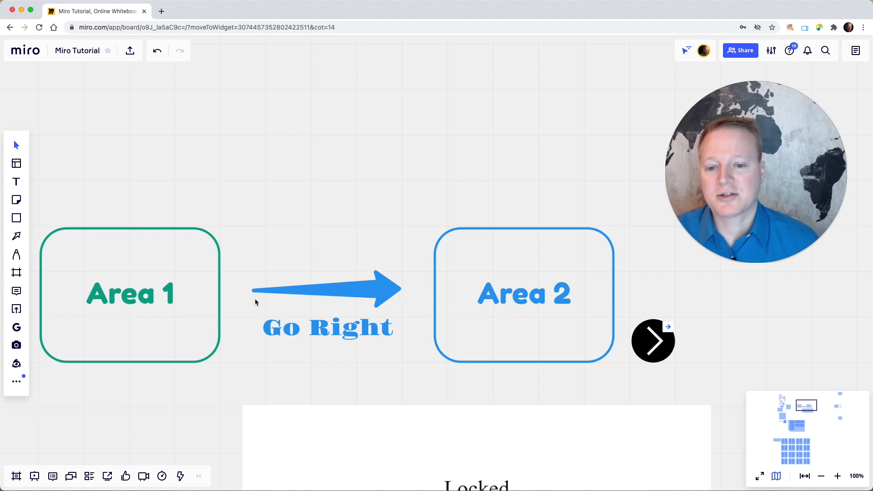
# Examine the path from Area 1 along the Go Right arrow to Area 2 and the linked arrow icon beside it
pyautogui.hscroll(-1, 234, 340)
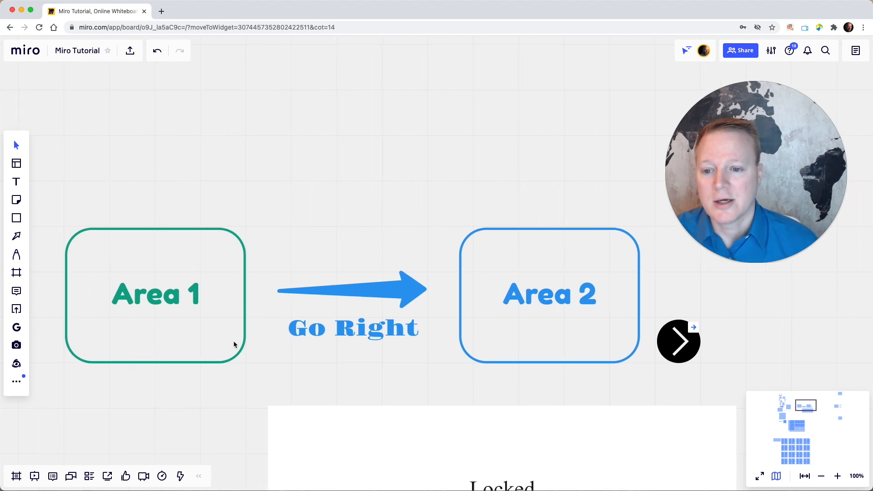
pyautogui.scroll(5, 209, 342)
pyautogui.scroll(-2, 209, 343)
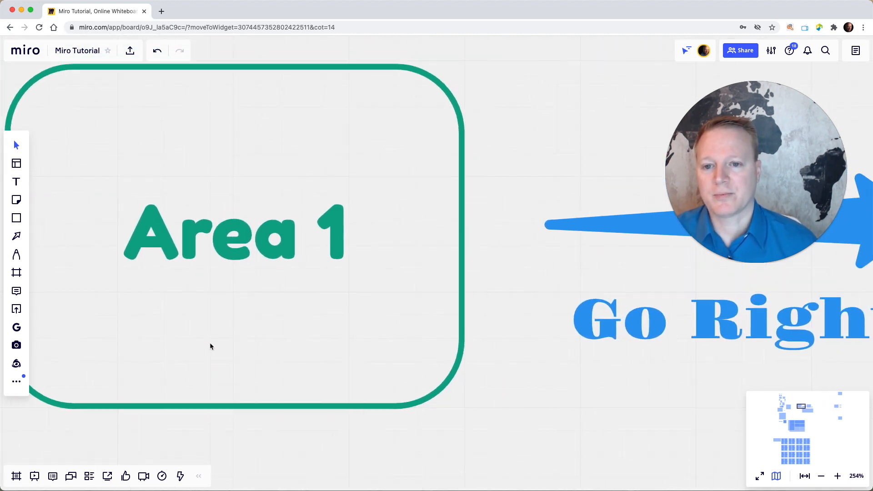
pyautogui.hscroll(10, 211, 346)
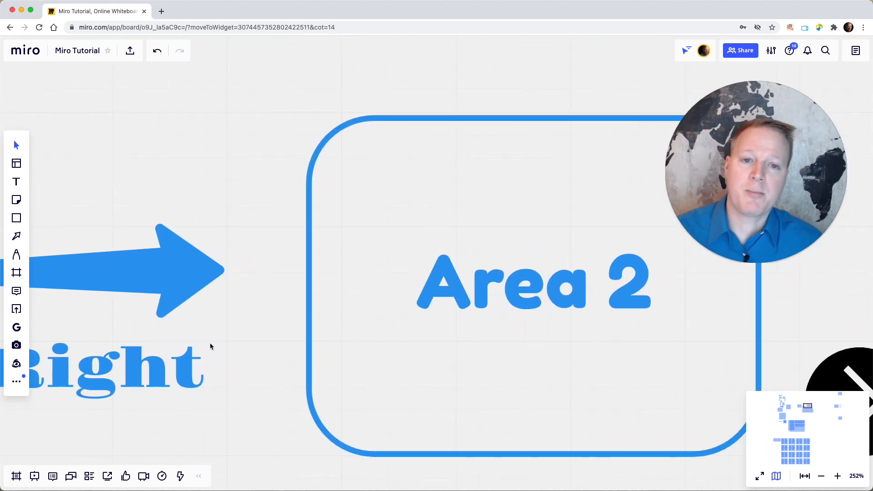
pyautogui.scroll(-5, 211, 347)
pyautogui.moveTo(188, 430); pyautogui.dragTo(186, 273)
pyautogui.moveTo(150, 304); pyautogui.dragTo(184, 451)
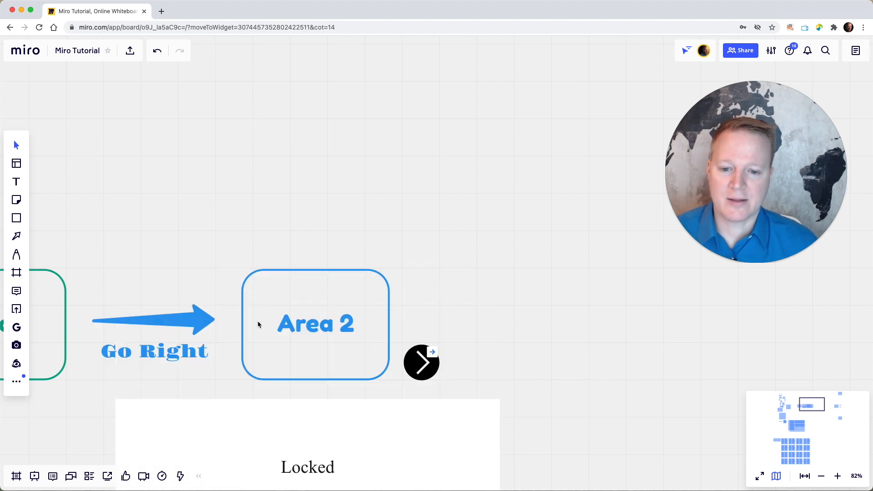
pyautogui.scroll(5, 334, 326)
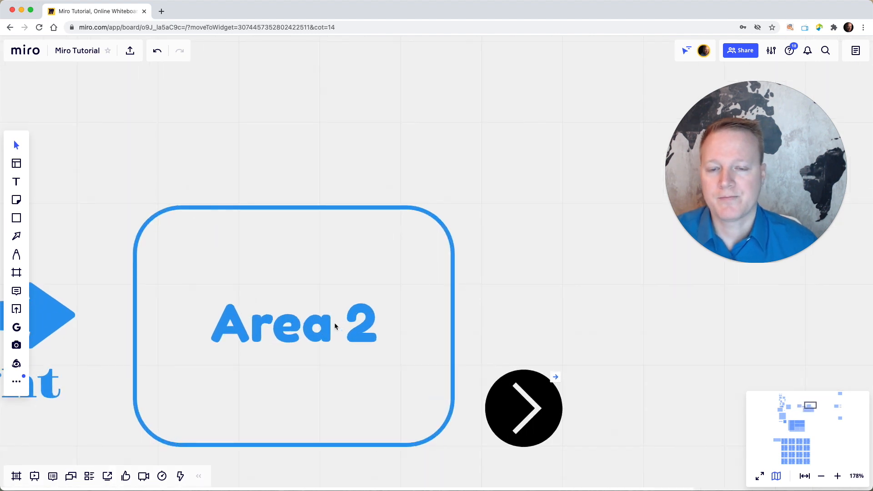
pyautogui.scroll(-4, 334, 326)
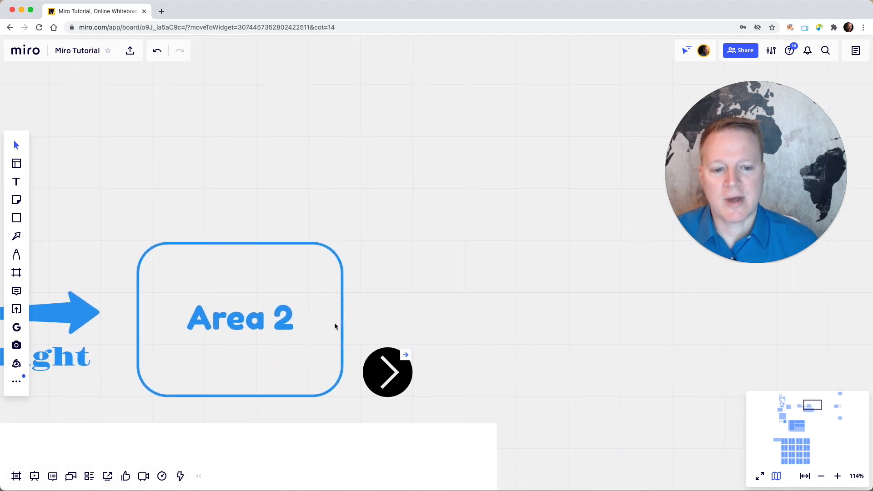
pyautogui.scroll(-2, 335, 326)
pyautogui.hscroll(3, 334, 326)
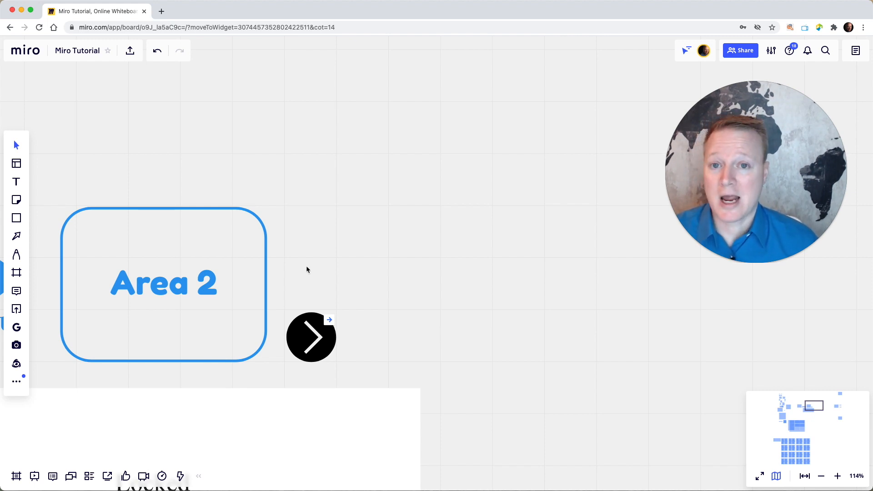
# Follow the link on the black arrow icon beside Area 2 to Area 3, and return to Area 2
pyautogui.click(329, 320)
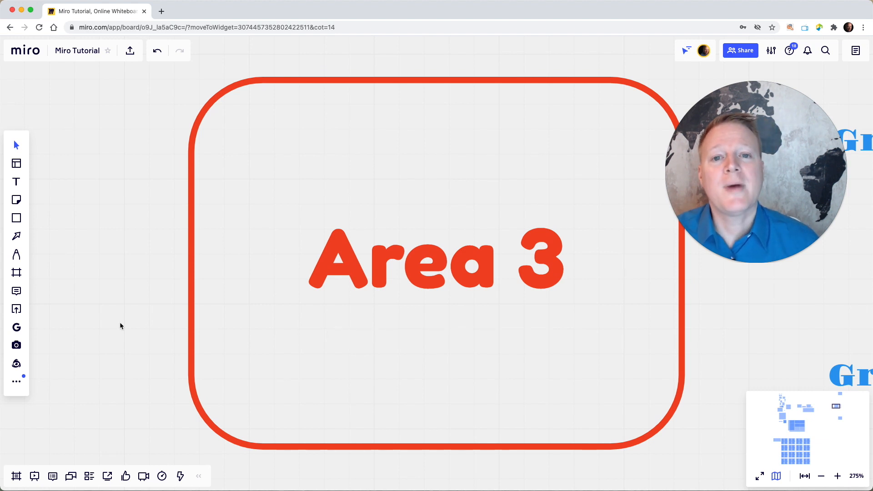
pyautogui.scroll(-5, 119, 326)
pyautogui.scroll(-5, 119, 326)
pyautogui.hscroll(-10, 119, 326)
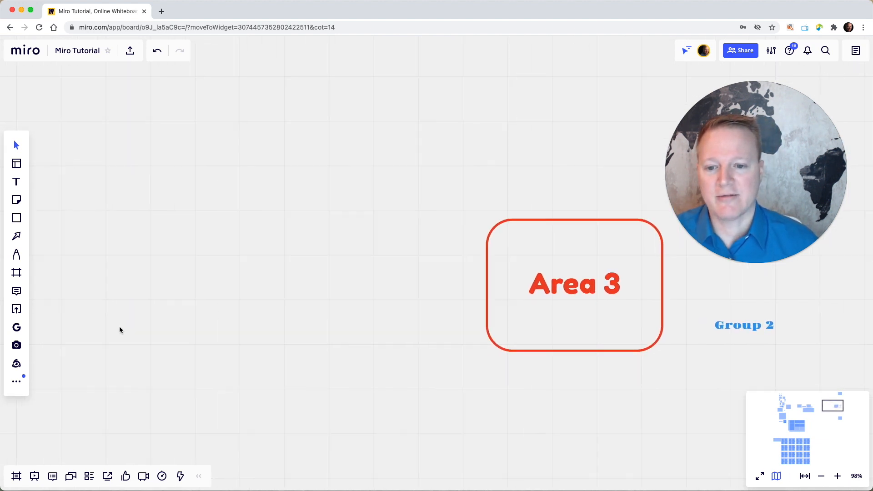
pyautogui.hscroll(-15, 120, 327)
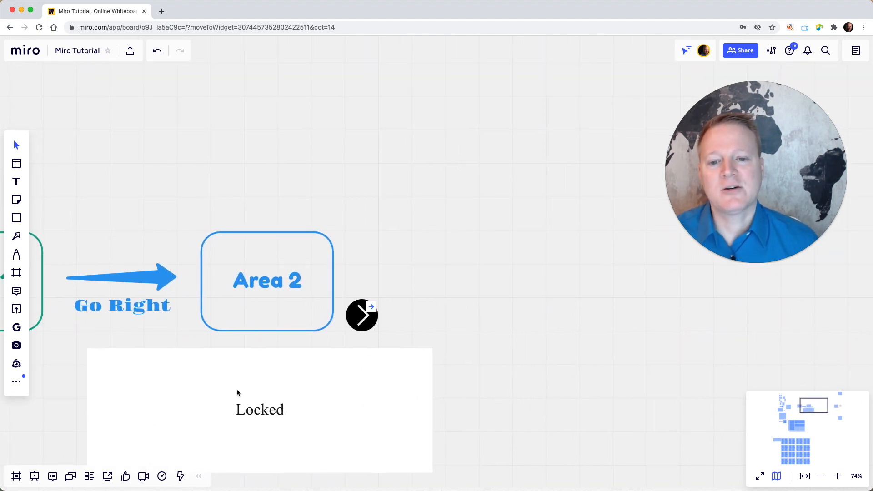
# Shift the white "Locked" rectangle slightly to the right below Area 2 and follow the black arrow icon's link to Area 3
pyautogui.moveTo(214, 397); pyautogui.dragTo(323, 384)
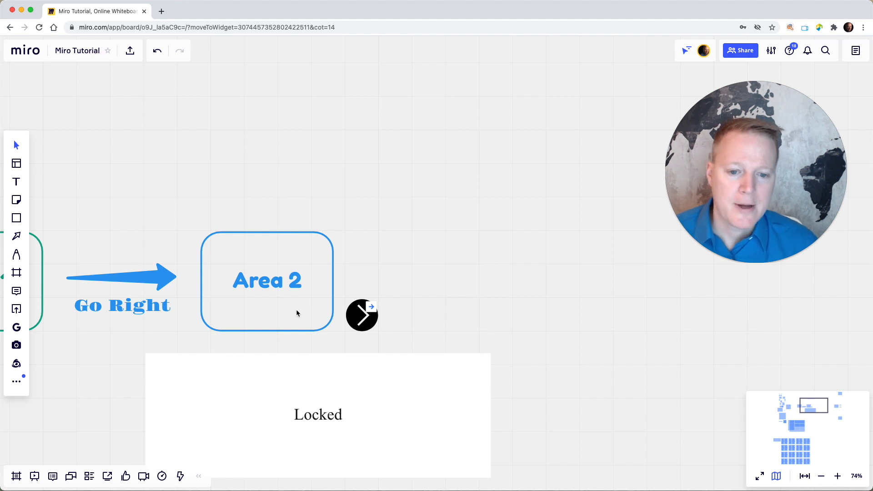
pyautogui.click(372, 309)
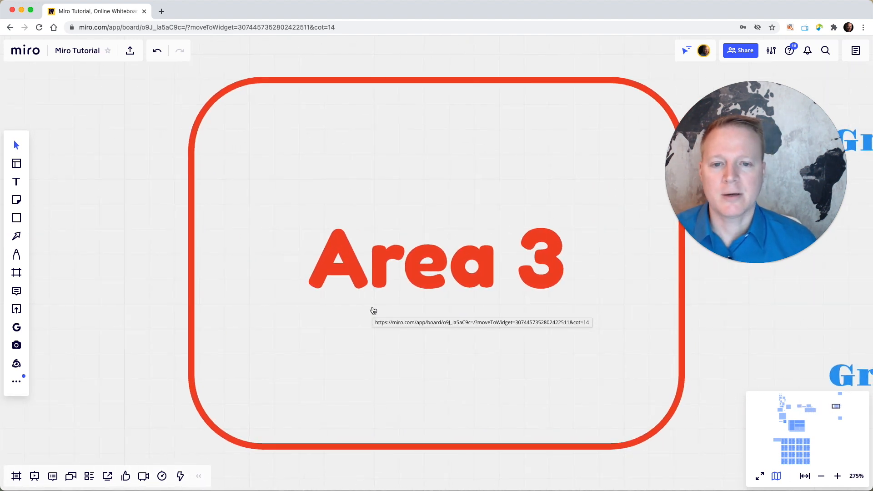
# Copy the board link of the red Area 3 box
pyautogui.click(354, 276)
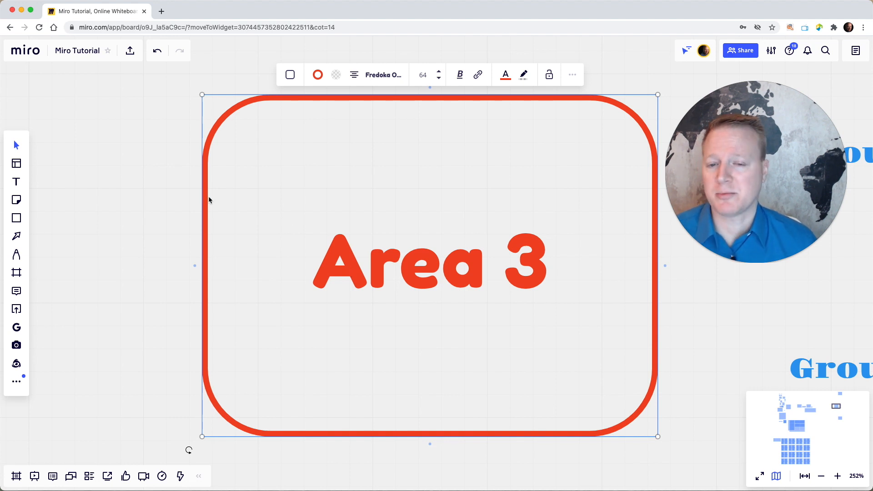
pyautogui.rightClick(329, 282)
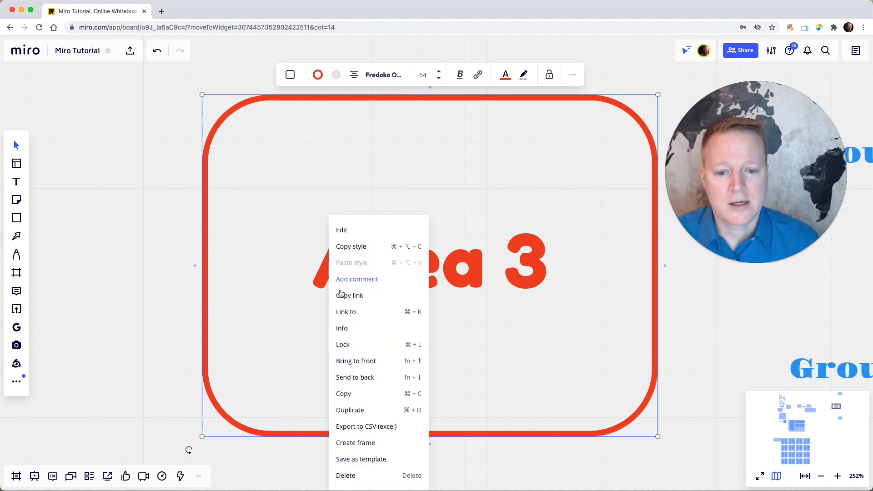
pyautogui.click(343, 297)
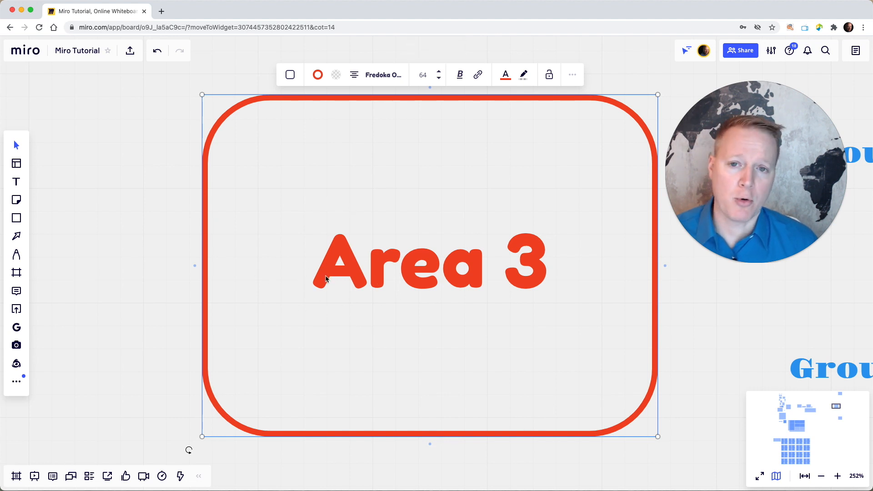
# Add a second black circular arrow icon from the IconFinder "next" results and place it beside Area 2, above the existing linked icon
pyautogui.hscroll(-10, 326, 279)
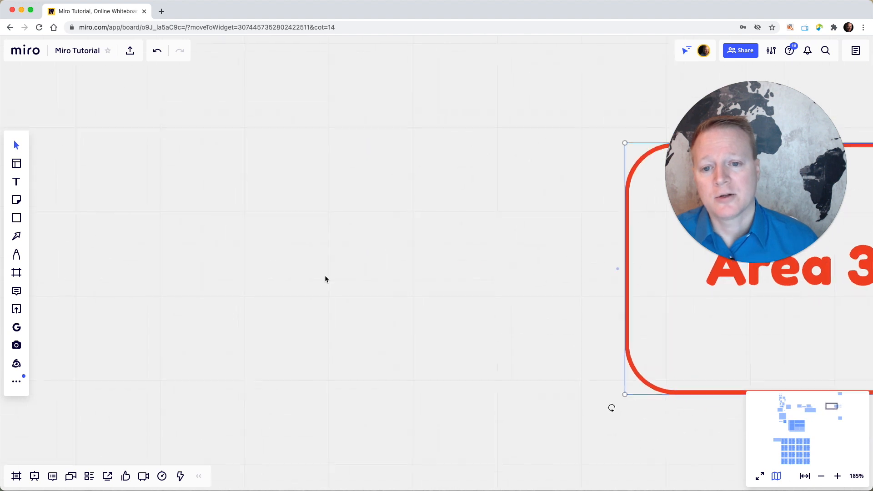
pyautogui.hscroll(-10, 326, 278)
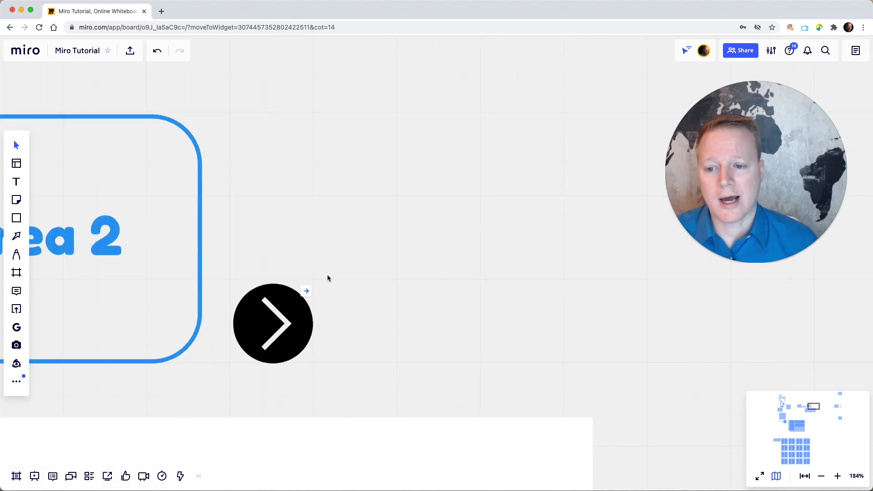
pyautogui.click(17, 364)
pyautogui.click(90, 265)
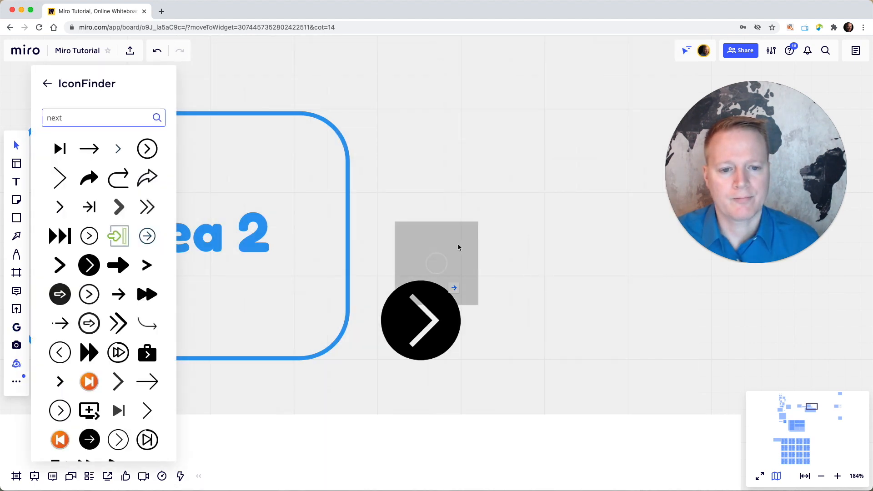
pyautogui.click(458, 197)
pyautogui.moveTo(455, 212); pyautogui.dragTo(441, 191)
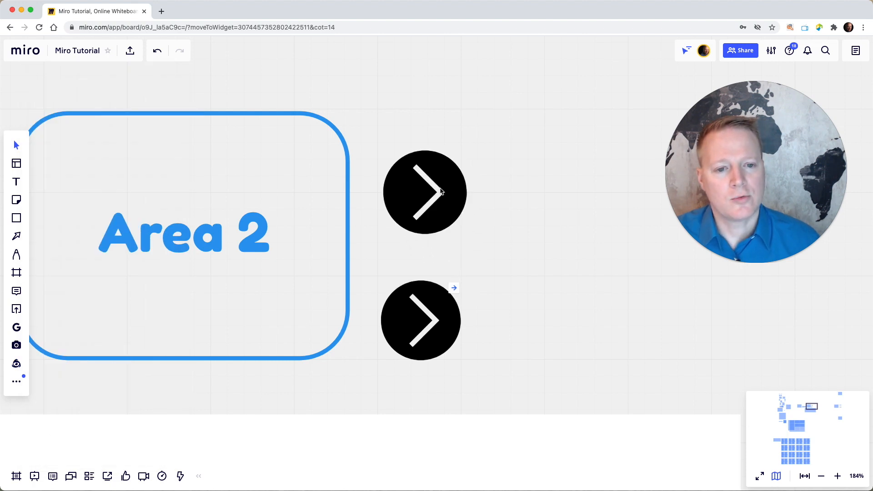
# Link the new black arrow icon to the copied Area 3 address and follow its link to Area 3
pyautogui.rightClick(442, 191)
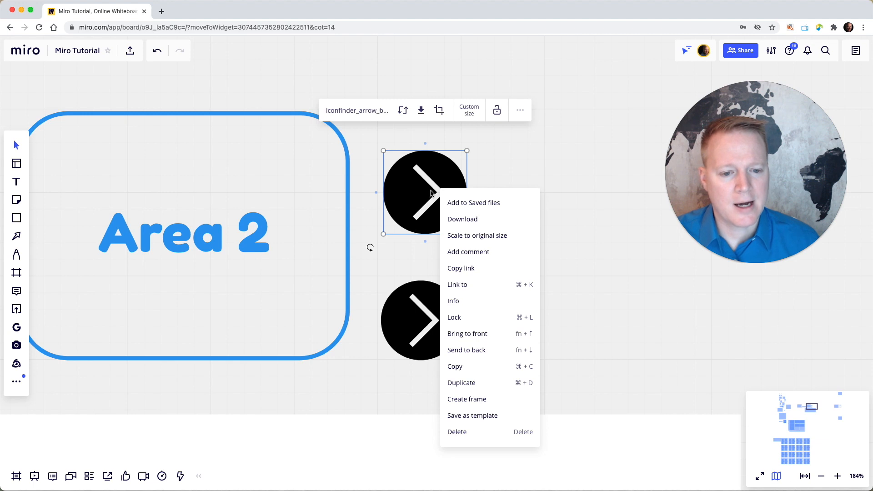
pyautogui.click(474, 288)
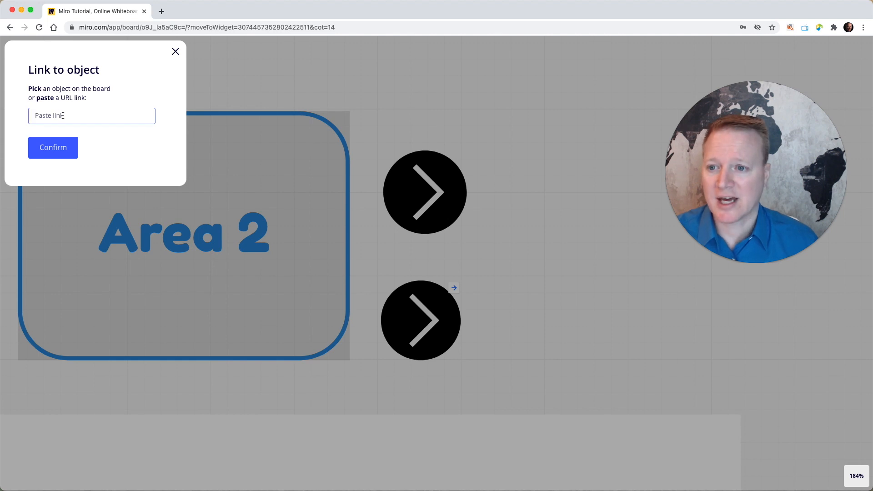
pyautogui.press('super+v')
pyautogui.click(62, 150)
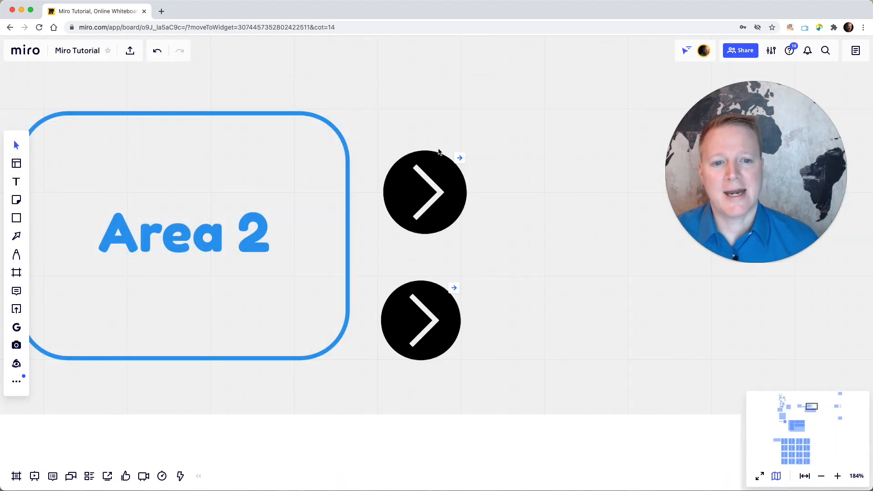
pyautogui.click(460, 158)
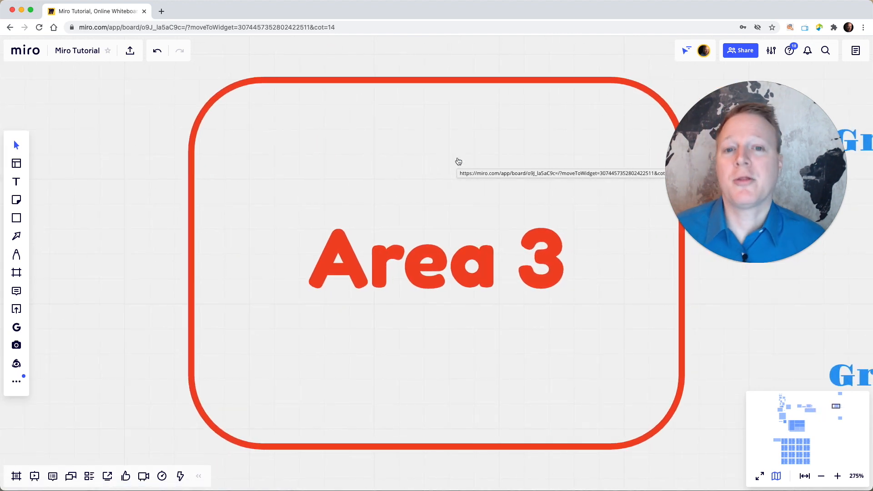
# Examine the area beside Area 3 with the blue Group 1 and Group 2 captions
pyautogui.scroll(-3, 459, 162)
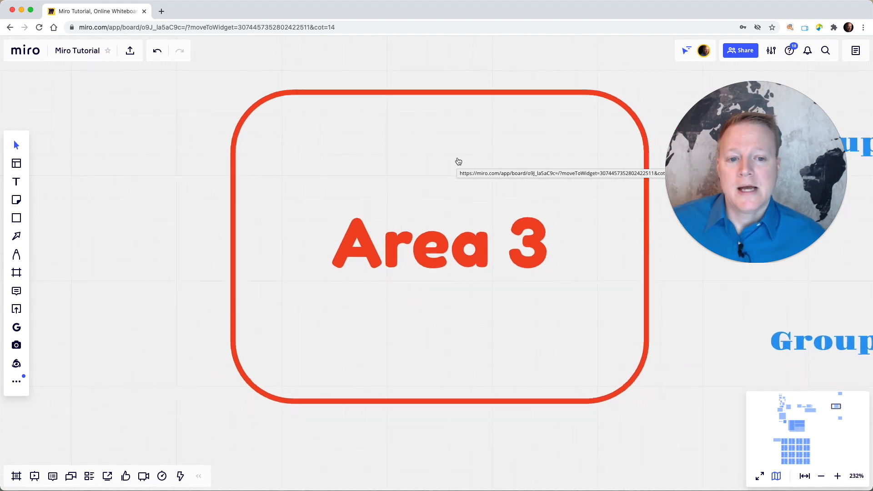
pyautogui.hscroll(2, 458, 162)
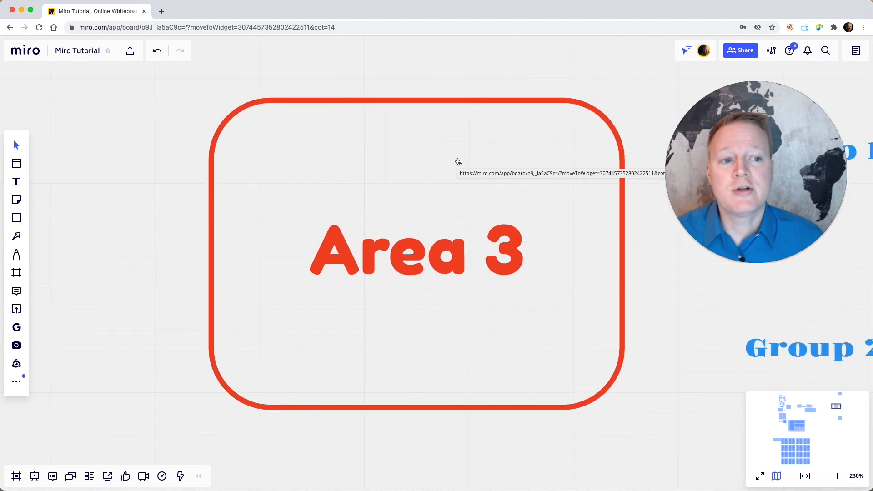
pyautogui.hscroll(5, 459, 162)
pyautogui.scroll(-2, 458, 162)
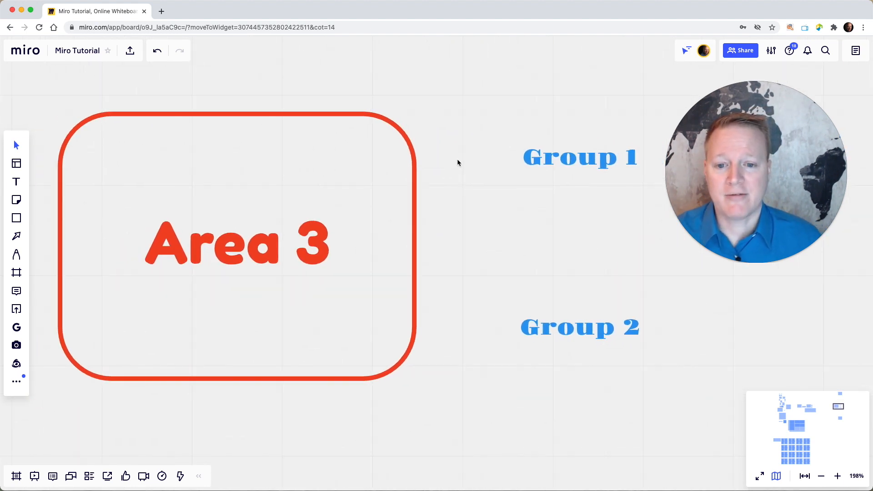
pyautogui.scroll(-2, 457, 159)
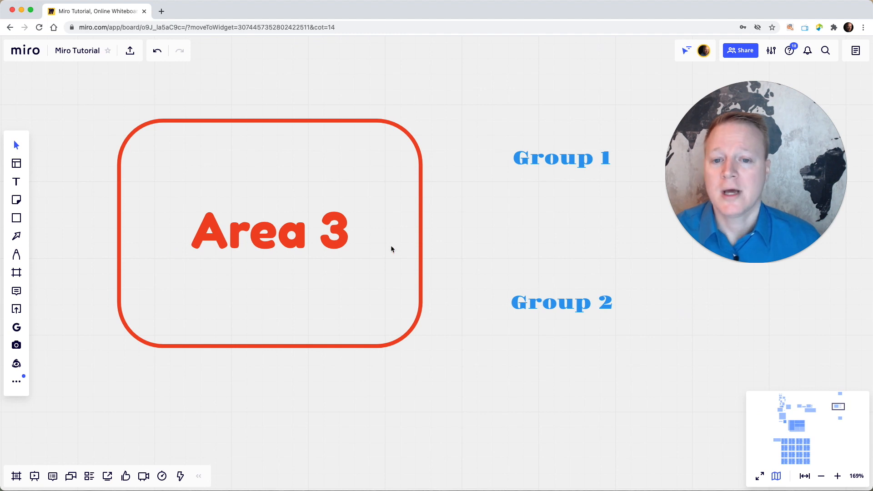
pyautogui.hscroll(1, 351, 303)
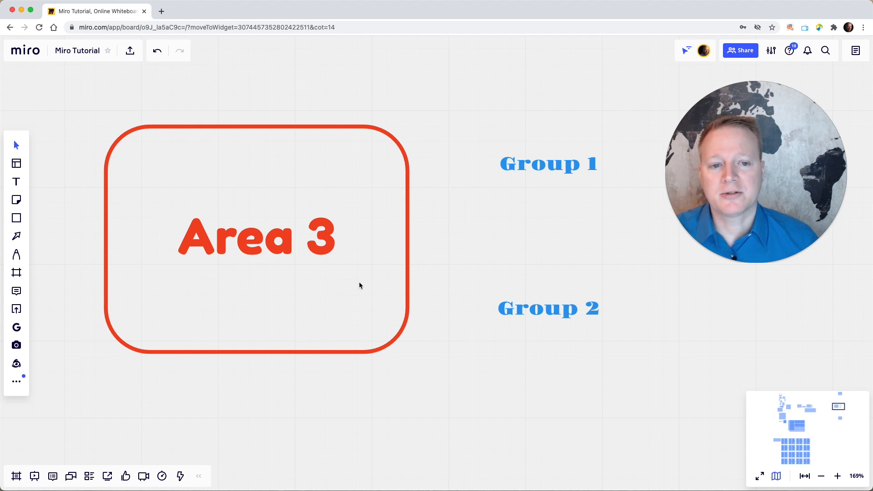
pyautogui.click(548, 170)
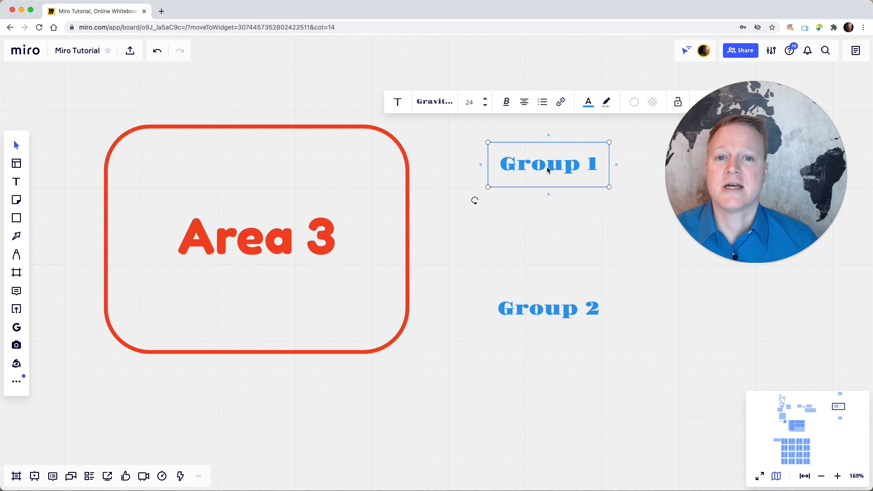
pyautogui.click(545, 310)
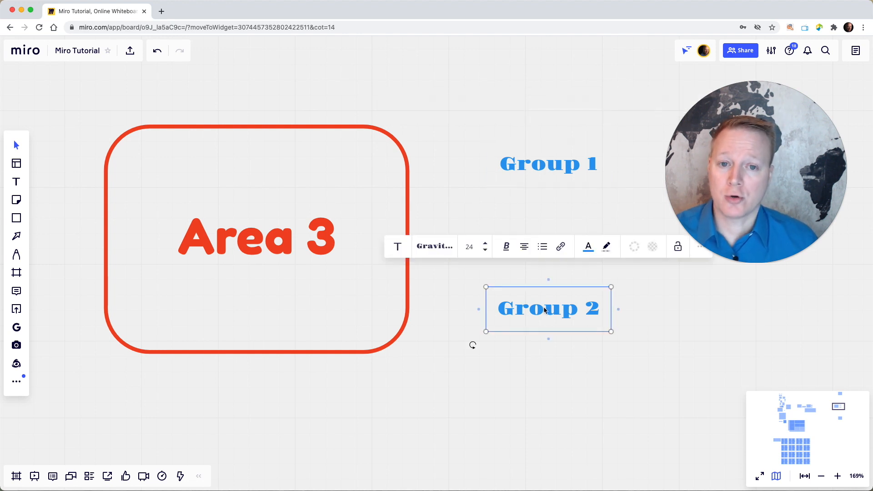
# Copy the board link of the yellow Group 1 box above Area 3
pyautogui.scroll(1, 533, 174)
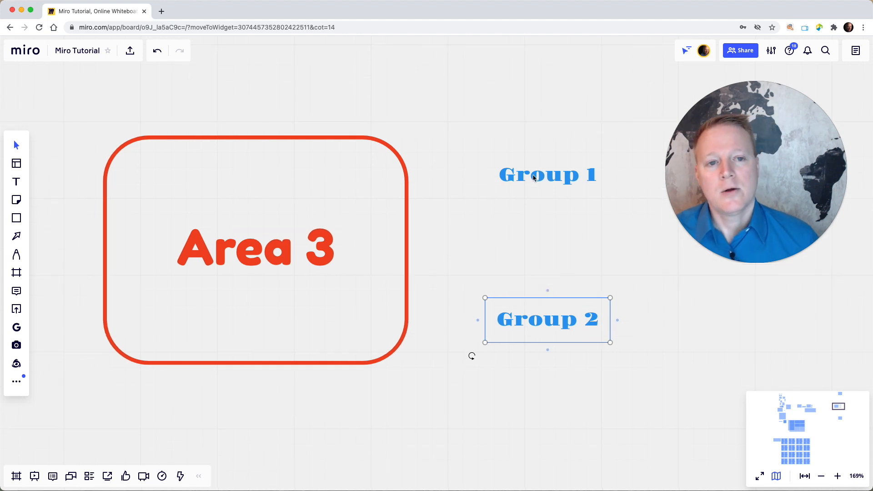
pyautogui.scroll(10, 530, 179)
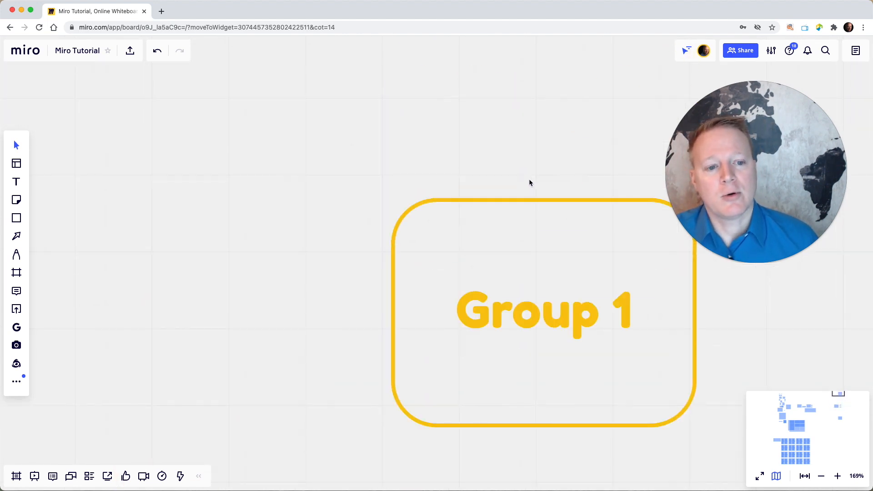
pyautogui.click(517, 316)
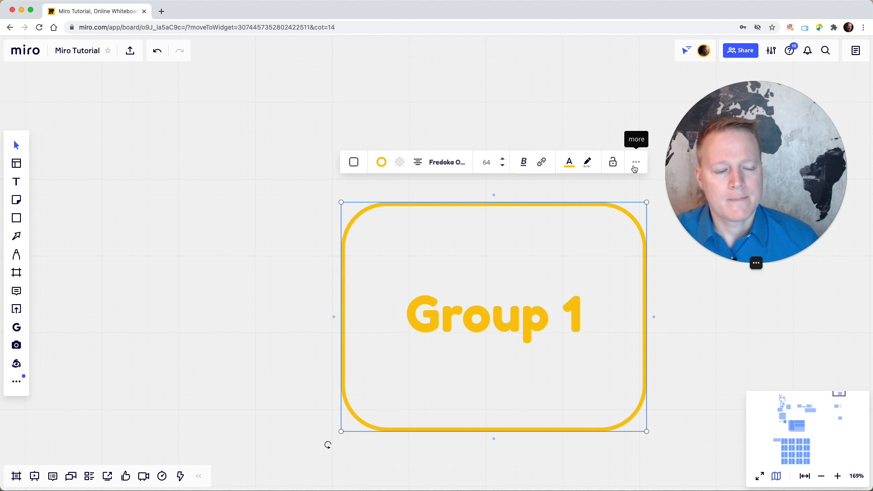
pyautogui.rightClick(590, 255)
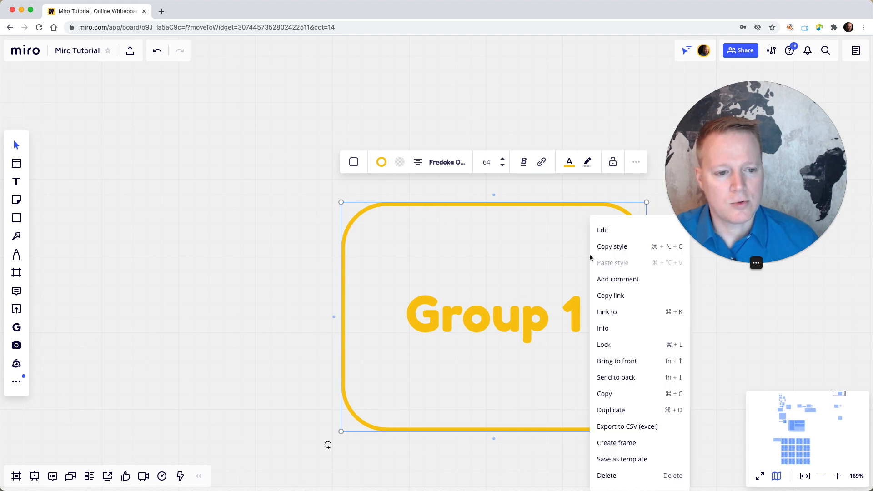
pyautogui.click(605, 296)
# Link the text of the blue Group 1 caption beside Area 3 to the copied address of the yellow Group 1 box
pyautogui.scroll(-3, 548, 304)
pyautogui.scroll(-10, 548, 305)
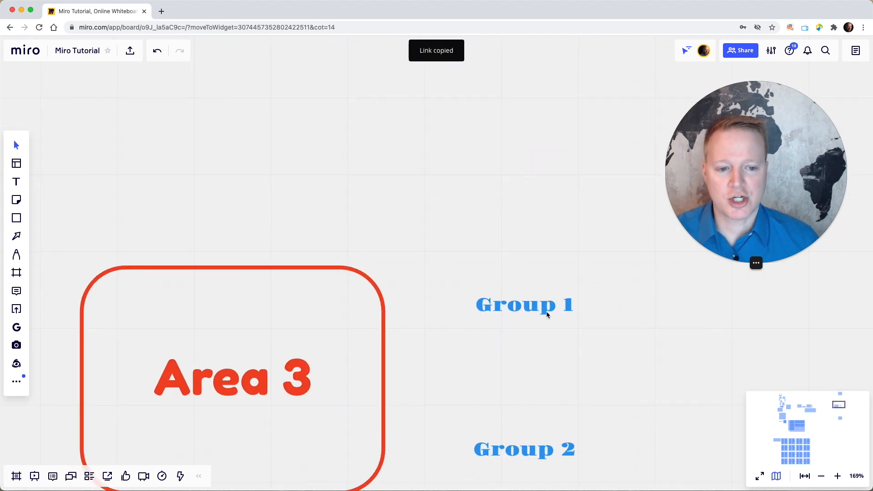
pyautogui.click(548, 314)
pyautogui.rightClick(547, 314)
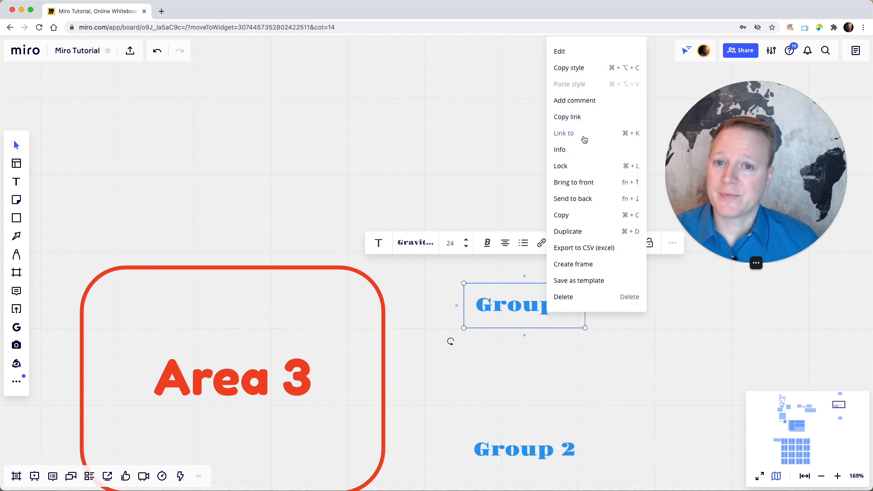
pyautogui.click(494, 296)
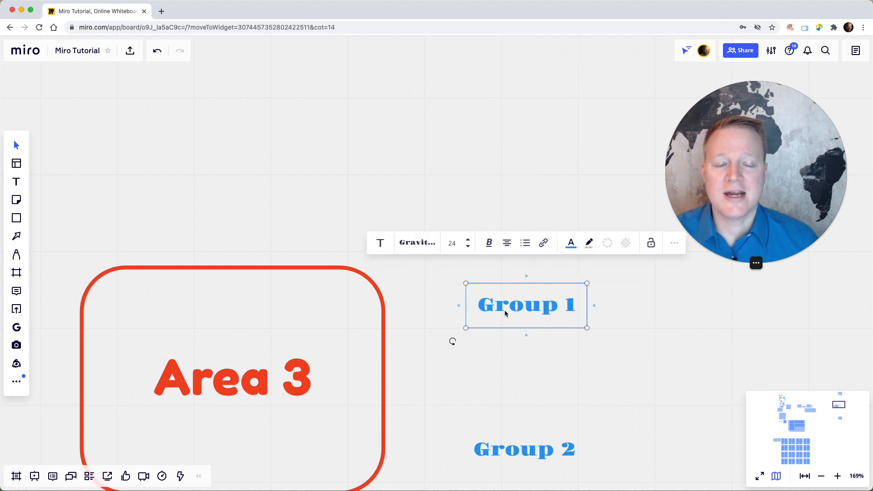
pyautogui.click(543, 243)
pyautogui.click(555, 328)
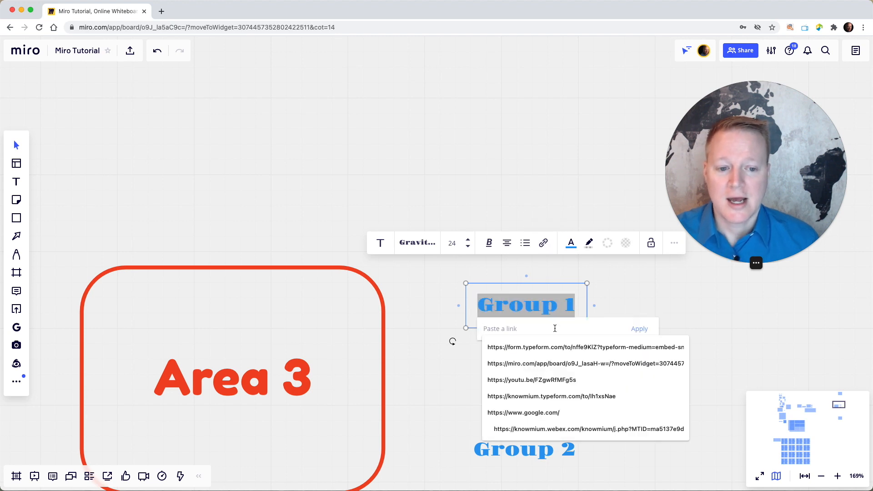
pyautogui.press('super+v')
pyautogui.click(639, 329)
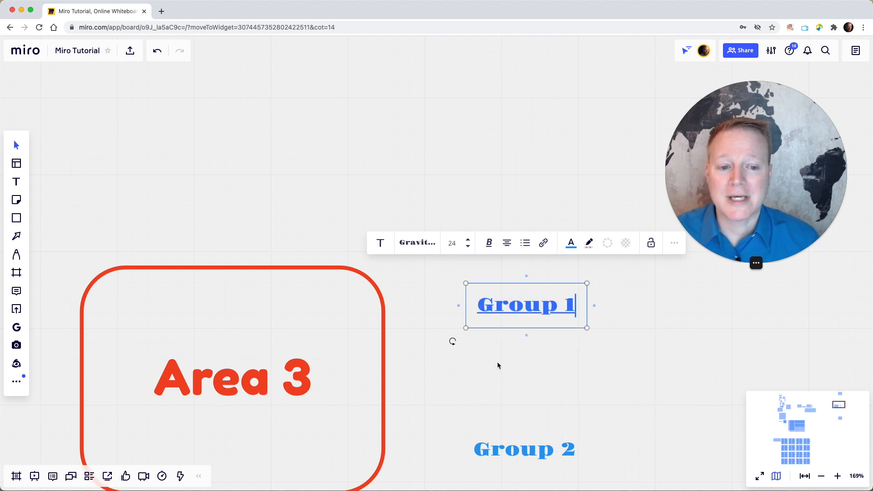
pyautogui.click(479, 371)
pyautogui.scroll(-1, 358, 381)
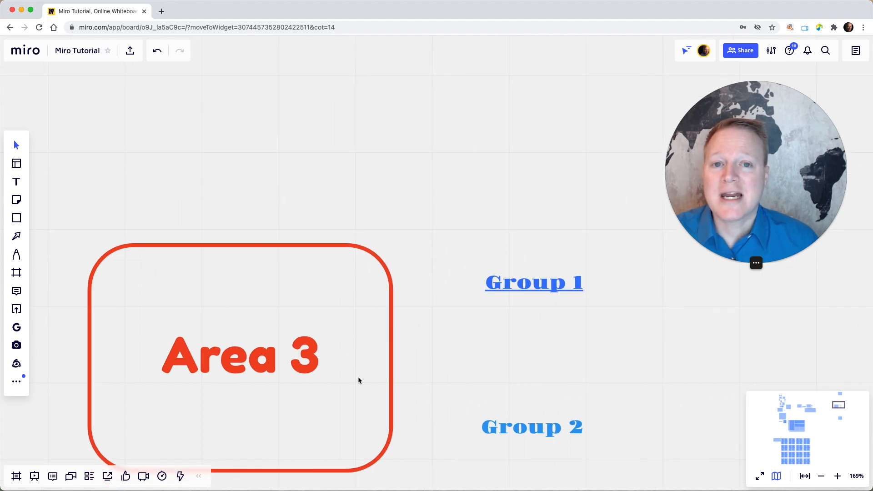
# Follow the Group 1 caption's link to test it, and return past Area 3 to the purple Group 2 box
pyautogui.click(511, 289)
pyautogui.click(518, 310)
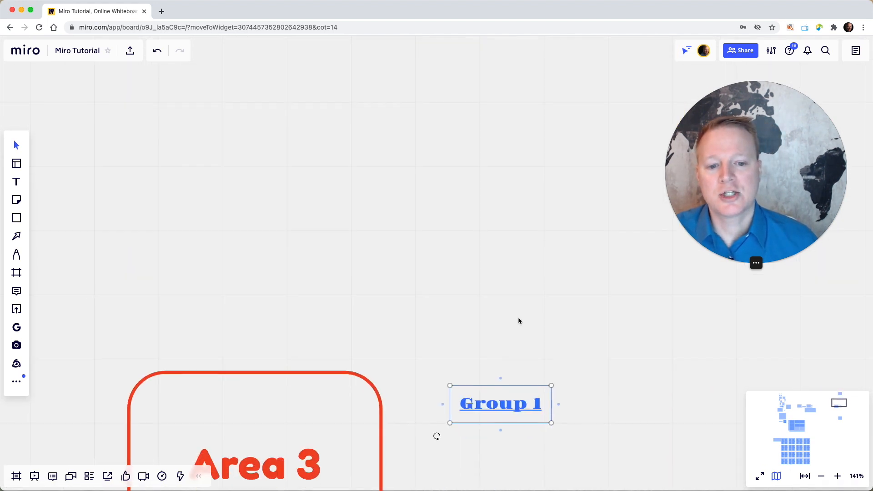
pyautogui.click(519, 321)
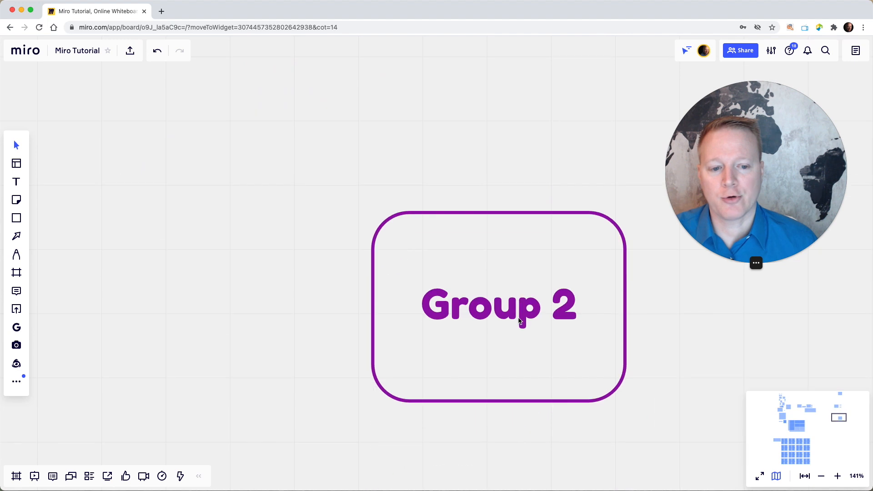
# Copy the purple Group 2 box's board link and set it as the link of the blue Group 2 caption beside Area 3
pyautogui.rightClick(560, 299)
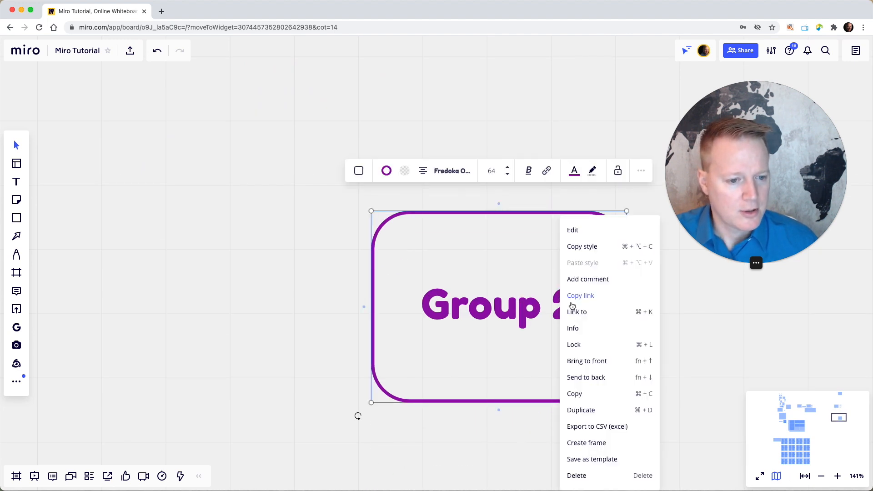
pyautogui.click(572, 300)
pyautogui.scroll(10, 553, 326)
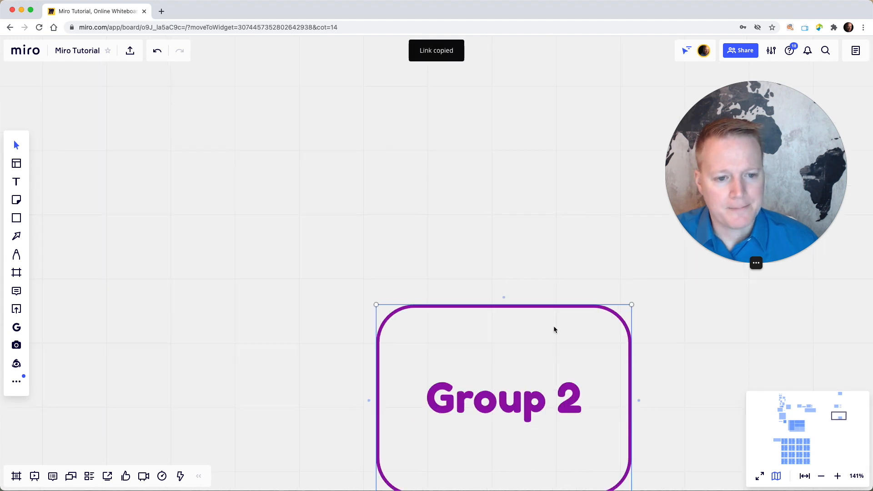
pyautogui.scroll(5, 551, 330)
pyautogui.click(514, 197)
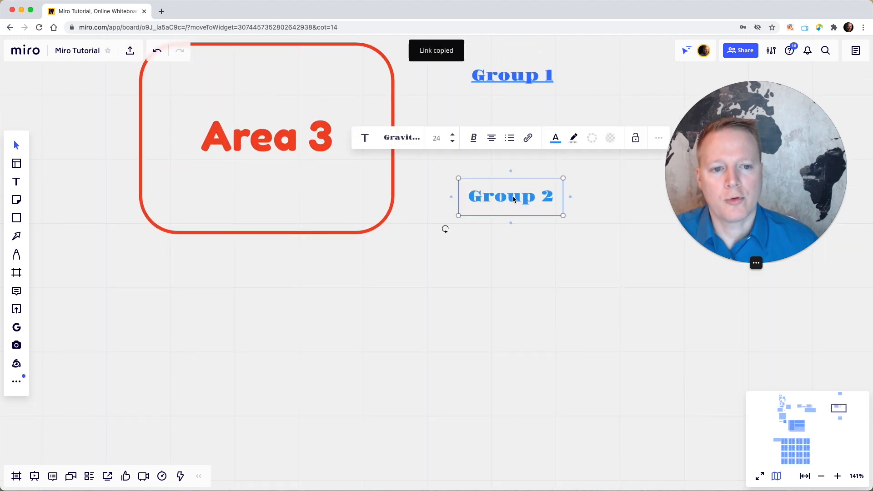
pyautogui.rightClick(514, 198)
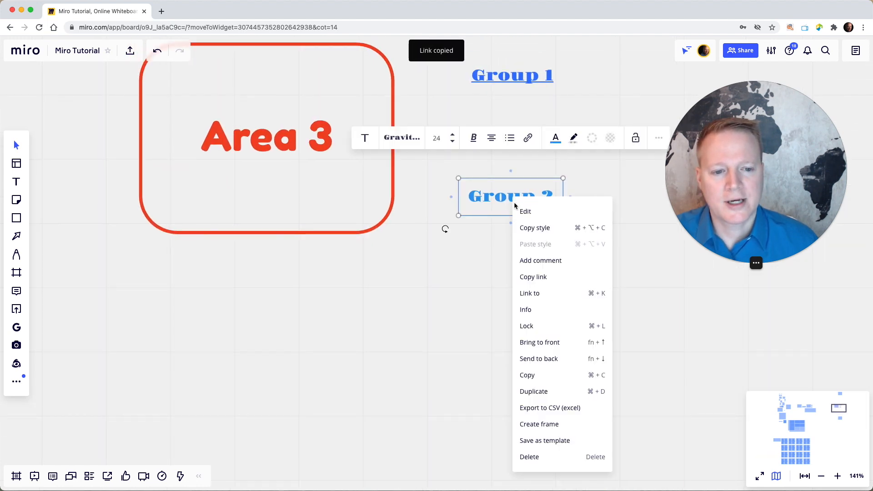
pyautogui.click(525, 293)
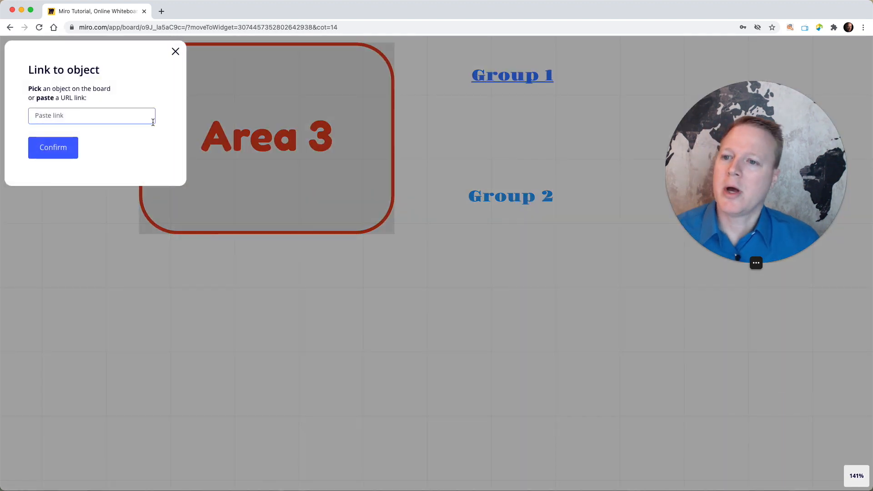
pyautogui.press('super+v')
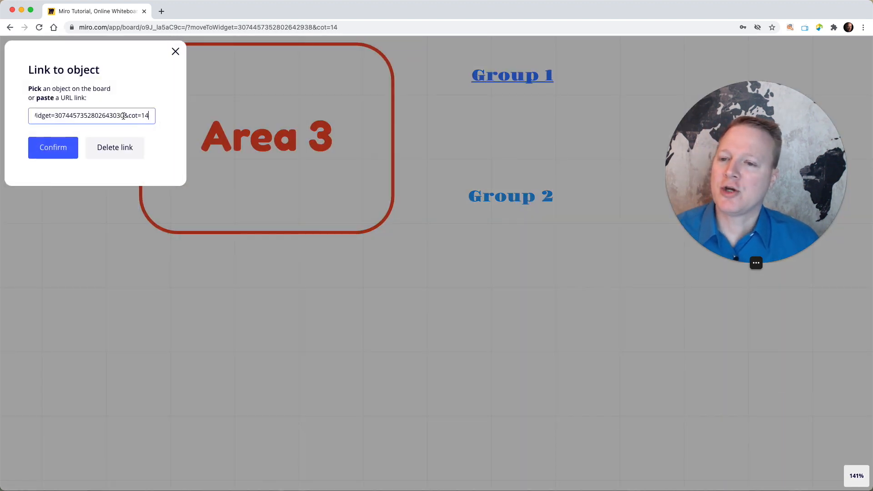
pyautogui.click(70, 149)
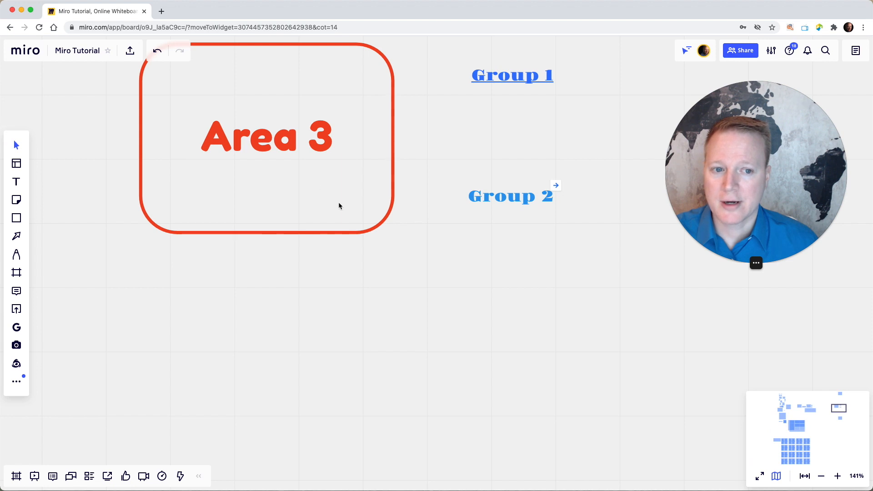
# Show the Group 1 caption's text link for comparison, and follow the Group 2 caption's object link to test it
pyautogui.click(516, 83)
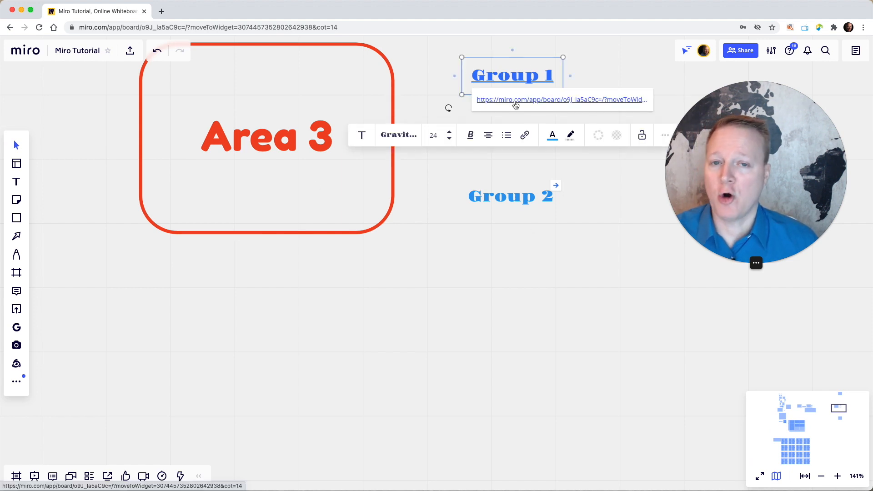
pyautogui.click(552, 198)
pyautogui.click(556, 187)
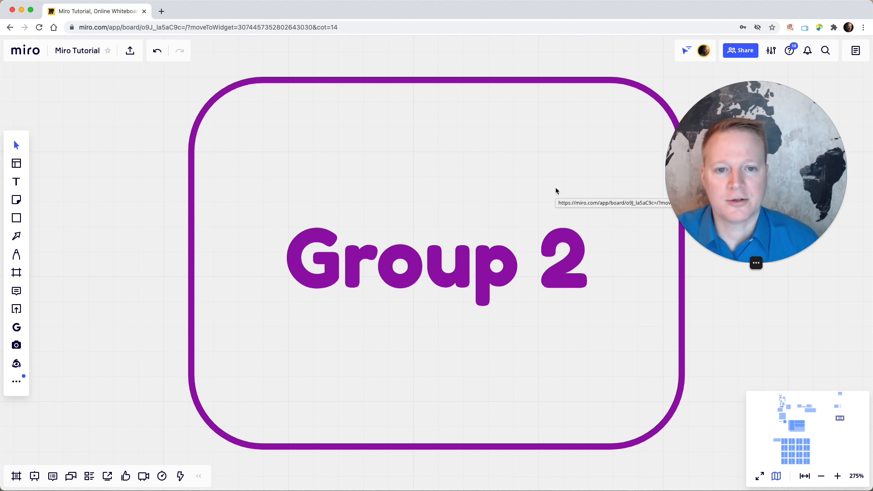
pyautogui.click(556, 189)
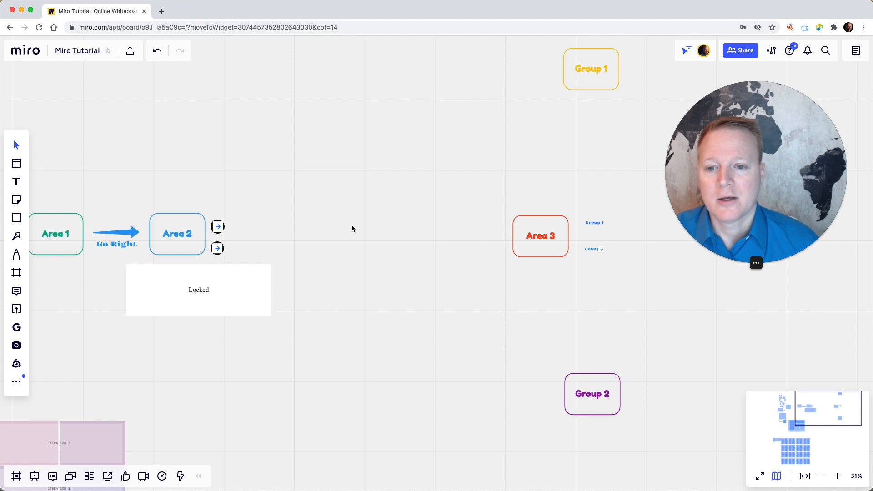
# Return to Area 1 and Area 2 and open the board's sharing options
pyautogui.scroll(5, 352, 226)
pyautogui.hscroll(-16, 352, 226)
pyautogui.hscroll(10, 352, 227)
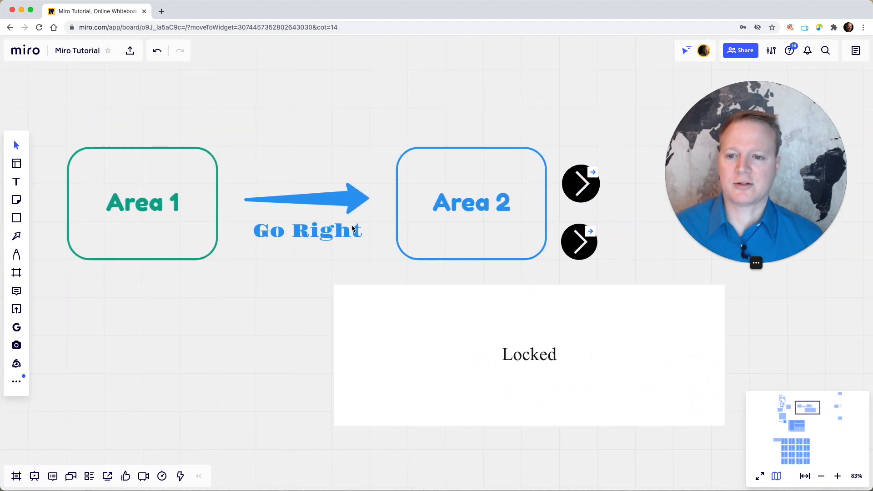
pyautogui.hscroll(1, 353, 229)
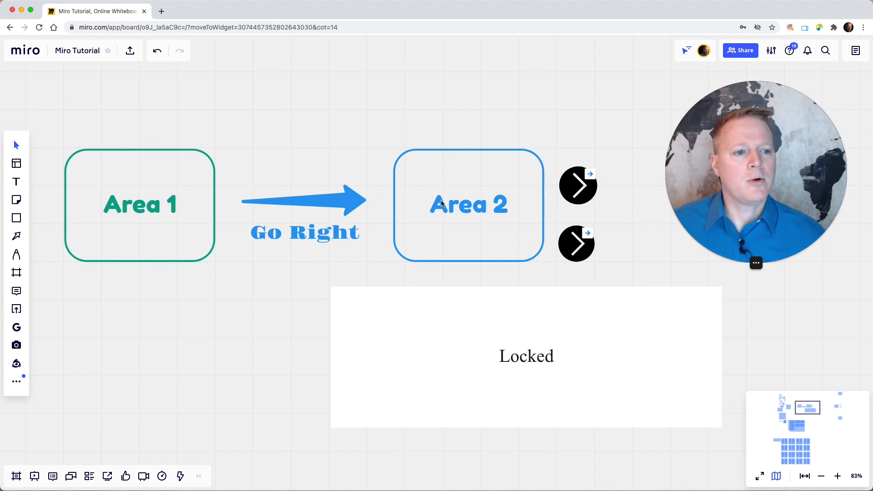
pyautogui.moveTo(738, 185); pyautogui.dragTo(215, 371)
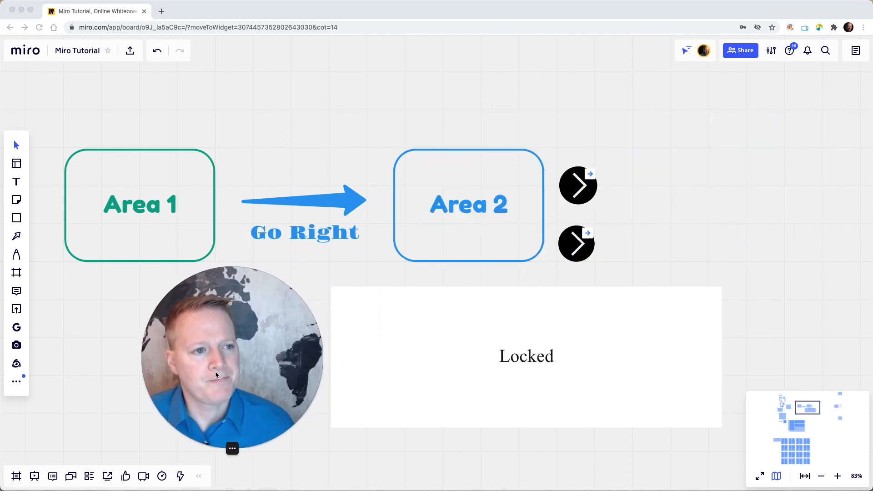
pyautogui.click(749, 53)
pyautogui.click(749, 54)
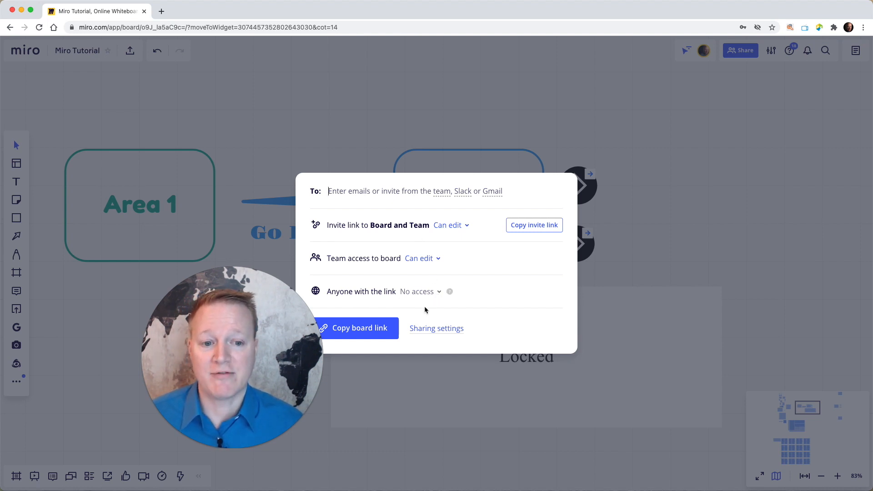
pyautogui.click(389, 333)
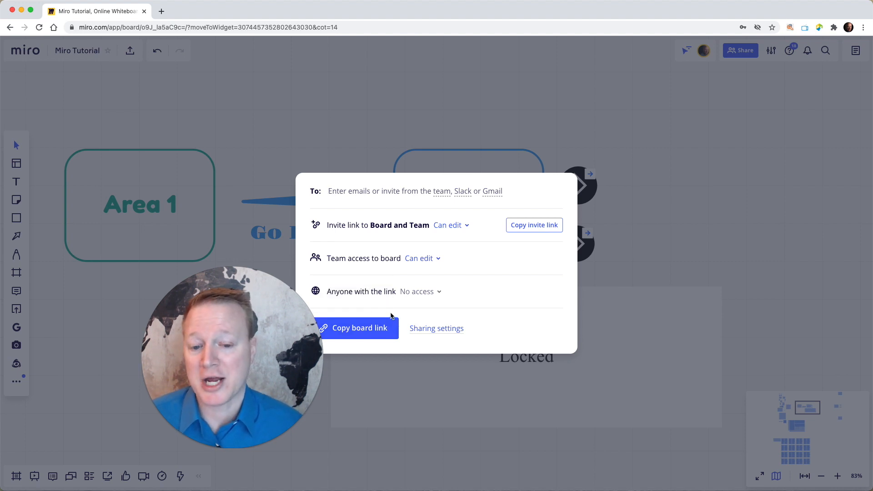
# Set the access for anyone with the board link to Can view, and change it to Can comment
pyautogui.click(413, 294)
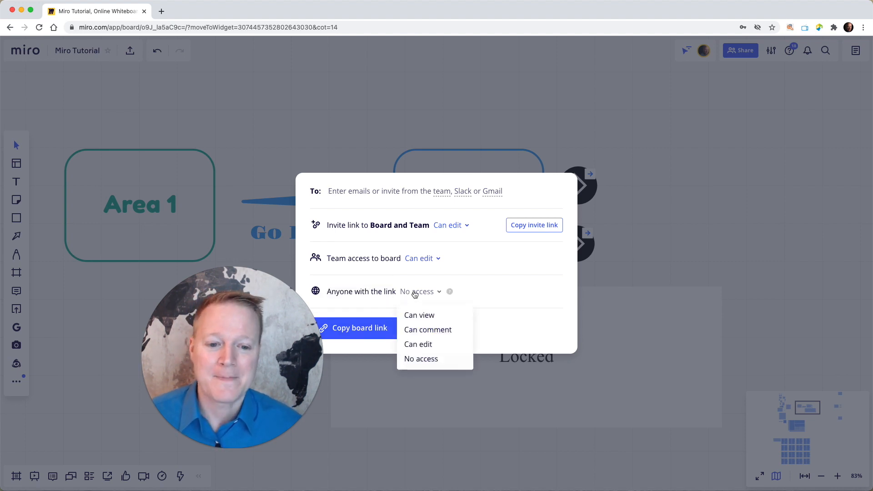
pyautogui.click(435, 315)
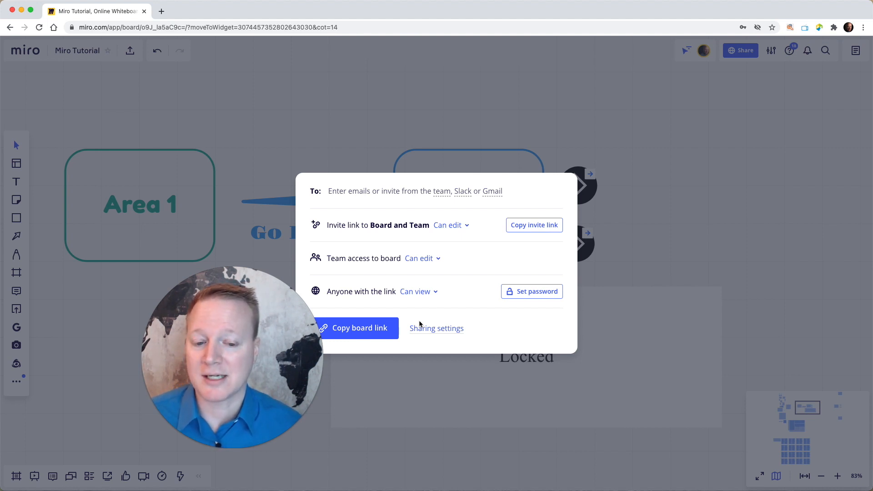
pyautogui.click(419, 295)
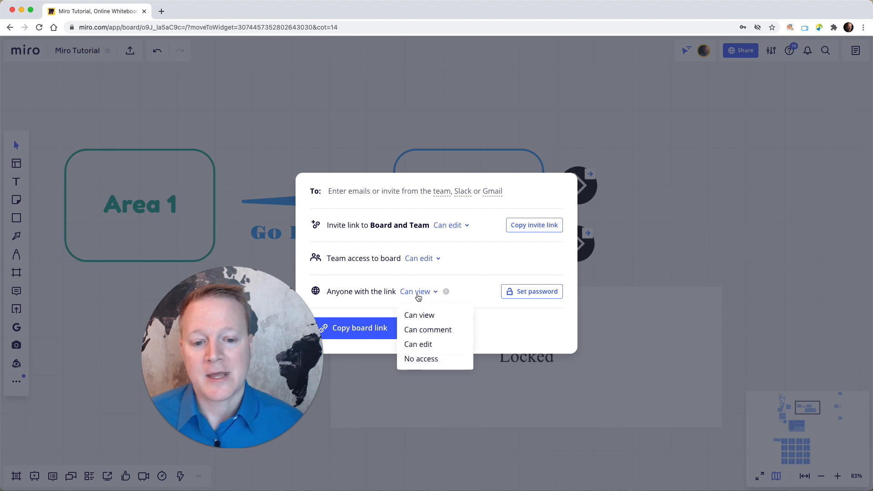
pyautogui.click(430, 331)
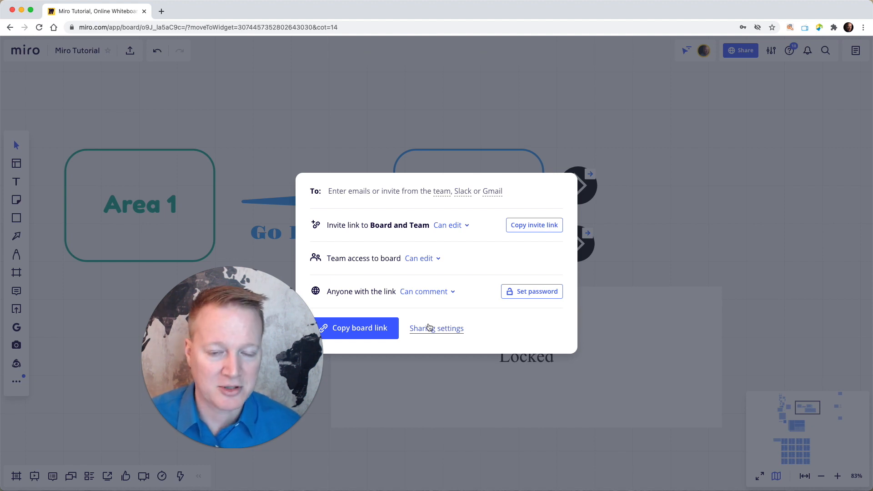
# Set the access for anyone with the link to Can edit, and copy the board link
pyautogui.click(427, 293)
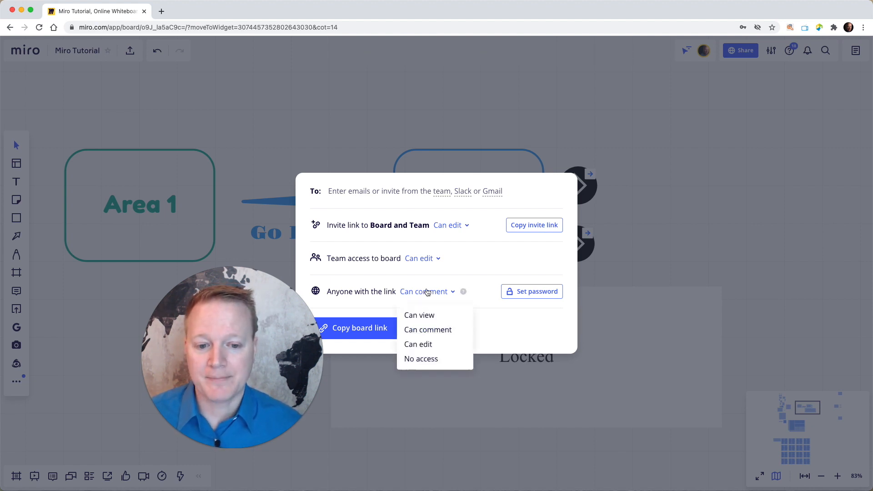
pyautogui.click(428, 345)
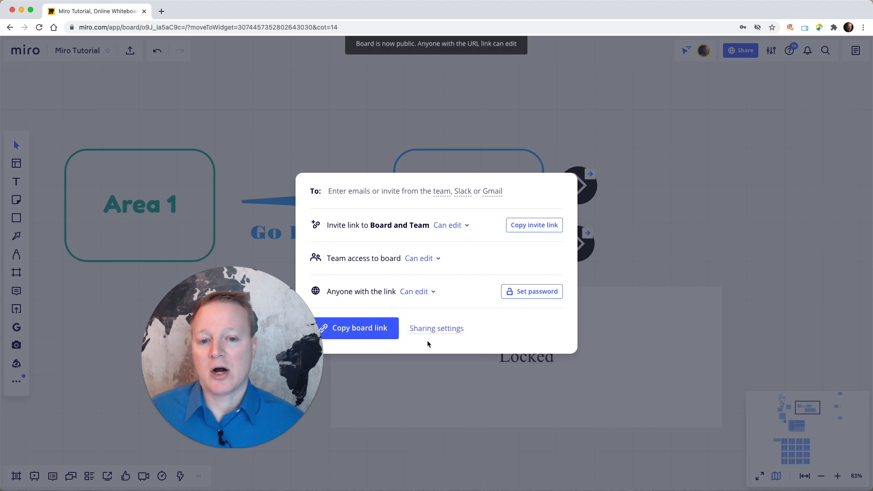
pyautogui.click(381, 328)
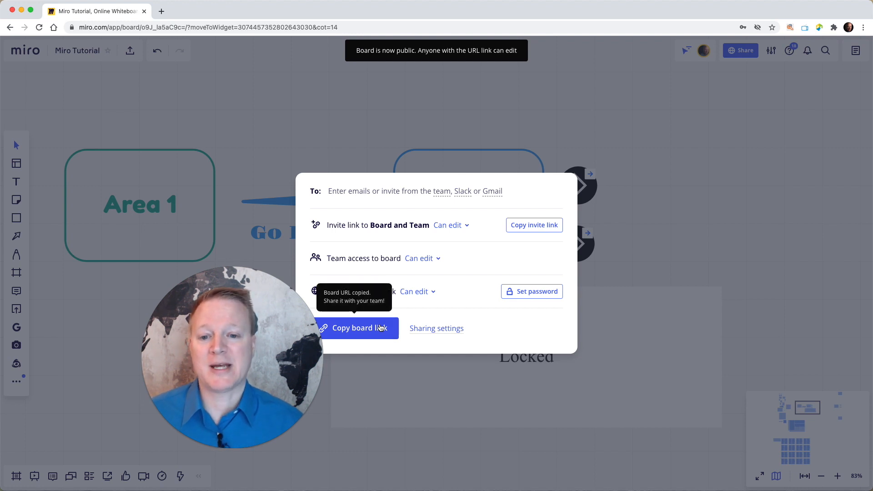
pyautogui.click(250, 169)
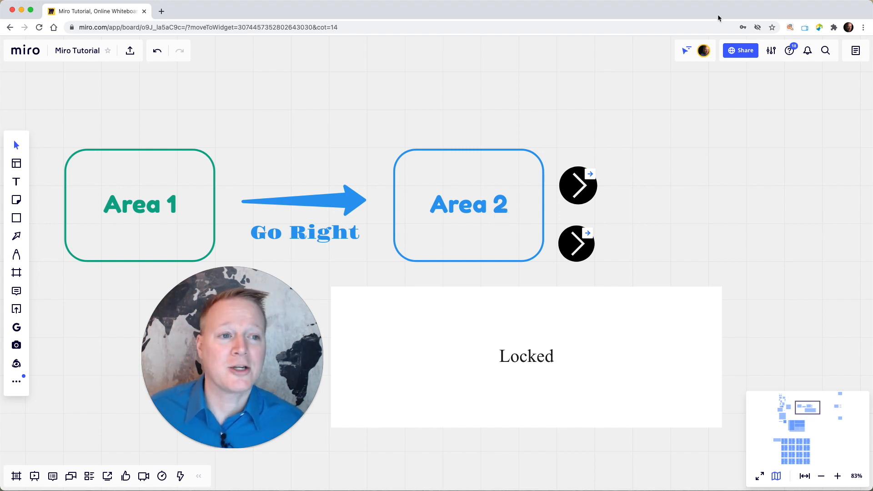
# Reopen the sharing options and restrict anyone with the link to Can view, and further to No access
pyautogui.click(746, 50)
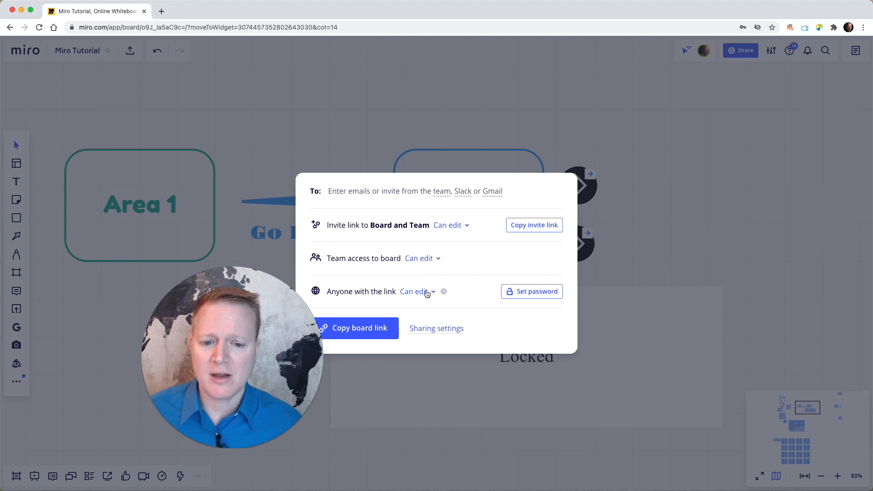
pyautogui.click(427, 293)
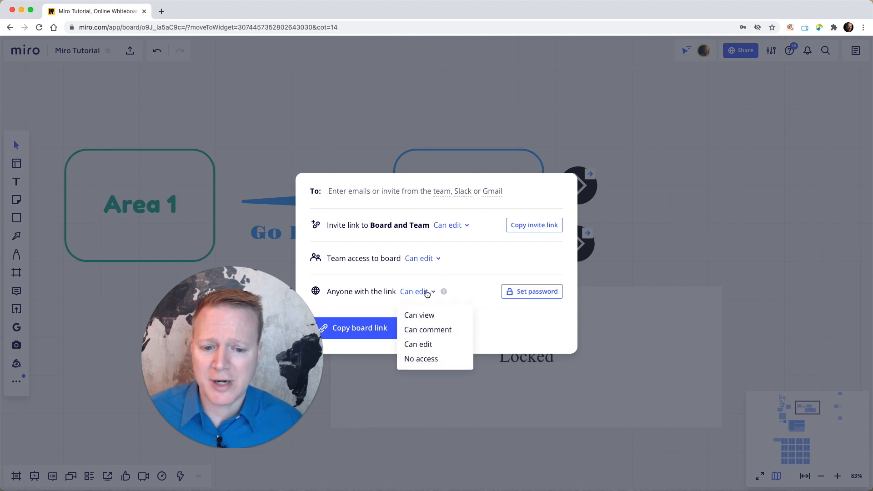
pyautogui.click(429, 315)
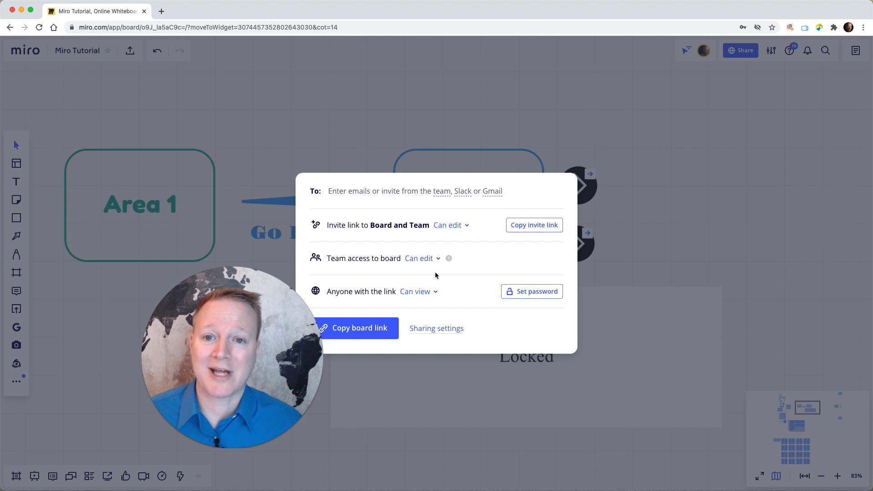
pyautogui.click(430, 292)
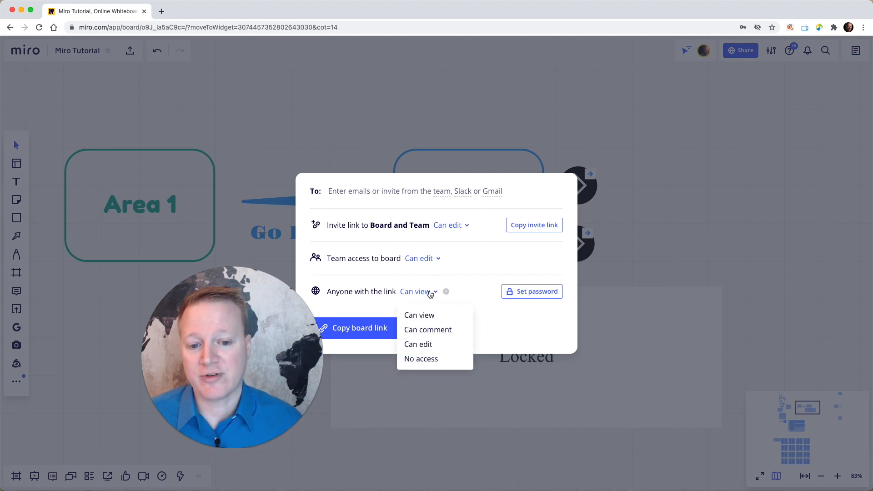
pyautogui.click(430, 358)
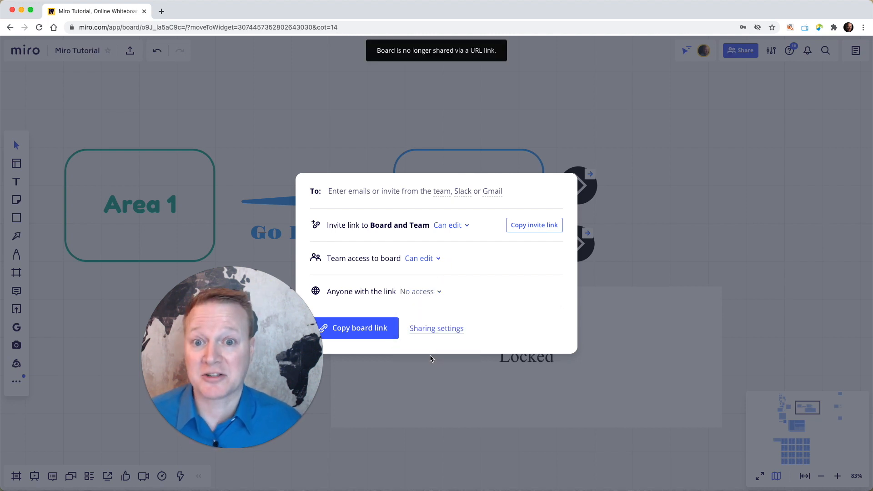
# Give anyone with the link Can edit access again and close the sharing options
pyautogui.click(426, 294)
pyautogui.click(423, 344)
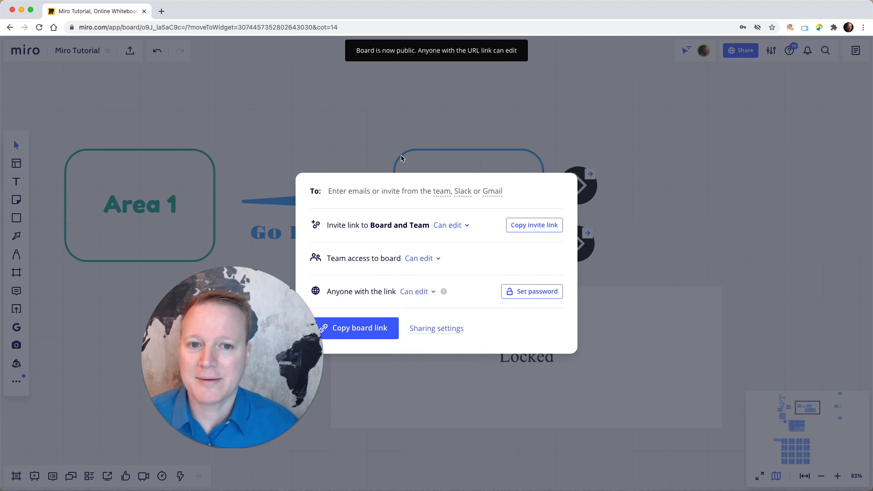
pyautogui.click(392, 116)
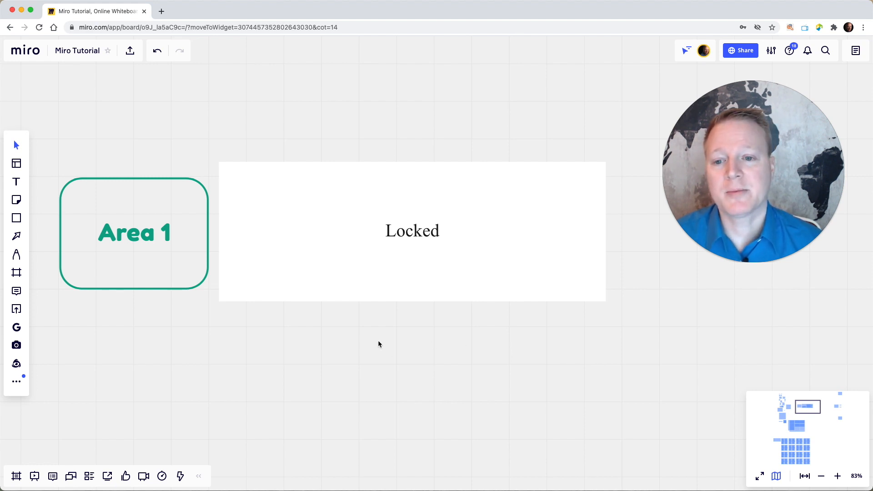
# Frame Area 1 beside the white Locked cover and set the current view as the board's start view
pyautogui.scroll(5, 378, 344)
pyautogui.hscroll(-5, 378, 344)
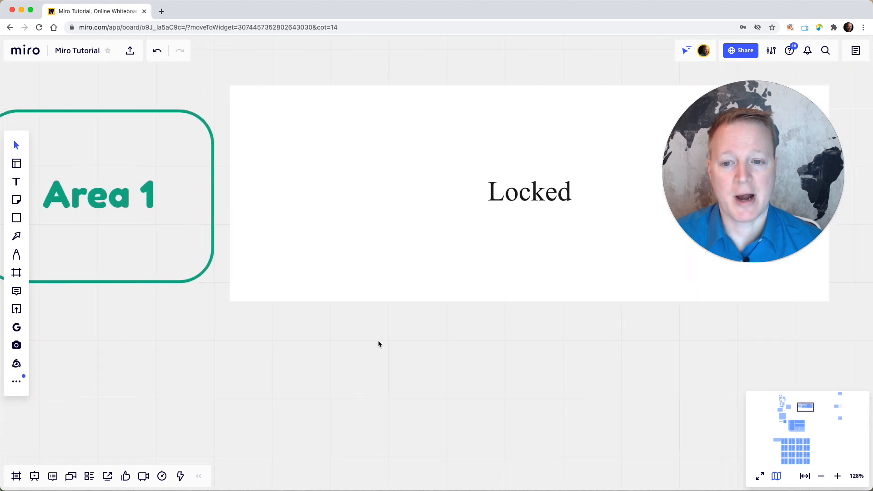
pyautogui.hscroll(-3, 378, 345)
pyautogui.scroll(2, 378, 344)
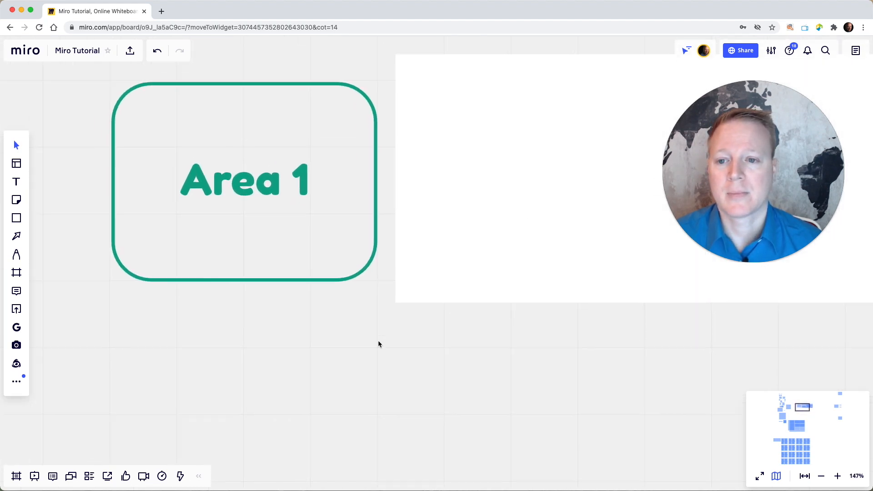
pyautogui.scroll(2, 378, 344)
pyautogui.scroll(1, 378, 344)
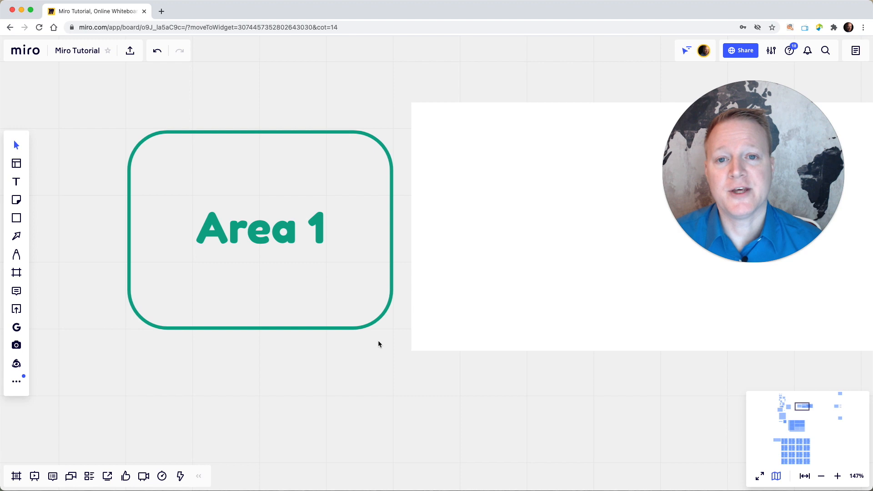
pyautogui.rightClick(342, 376)
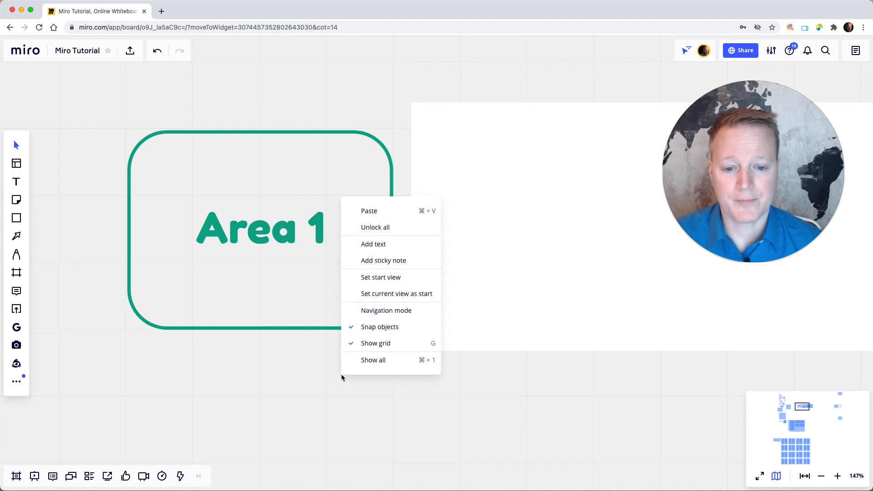
pyautogui.click(378, 295)
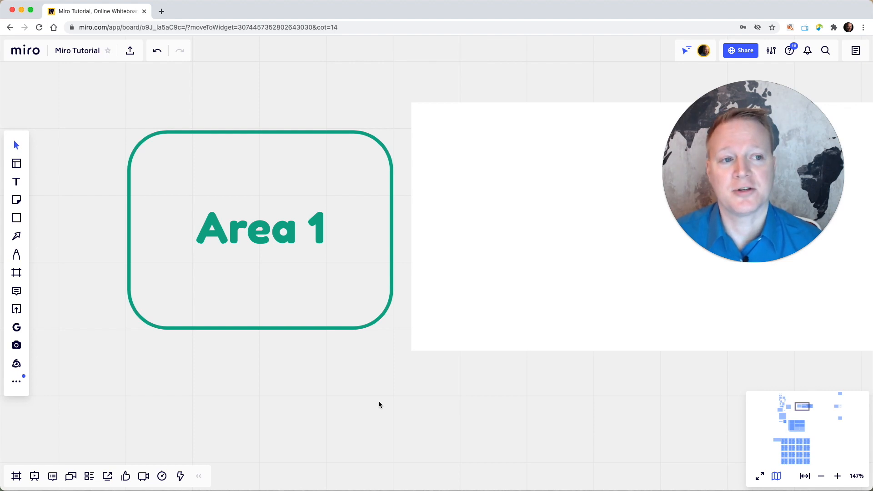
# Frame Area 1 with the white Locked cover and inspect the pink sticky note in Area 1
pyautogui.scroll(-3, 379, 405)
pyautogui.hscroll(4, 379, 405)
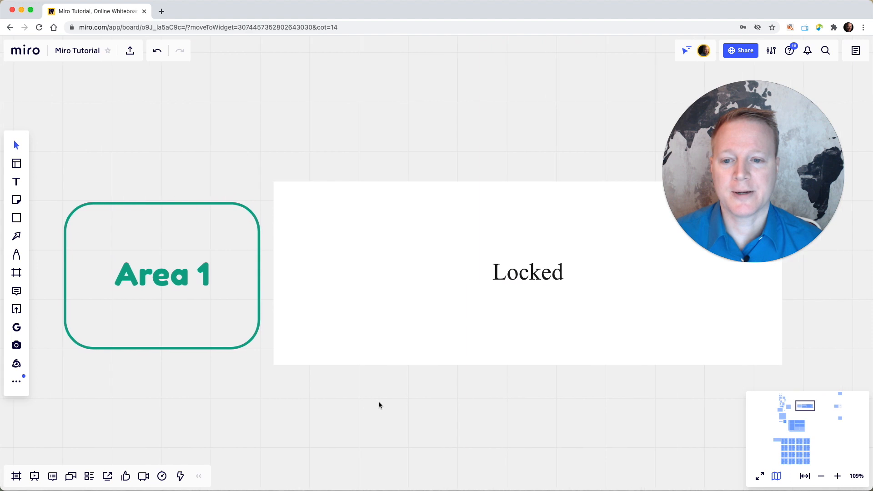
pyautogui.hscroll(-2, 379, 404)
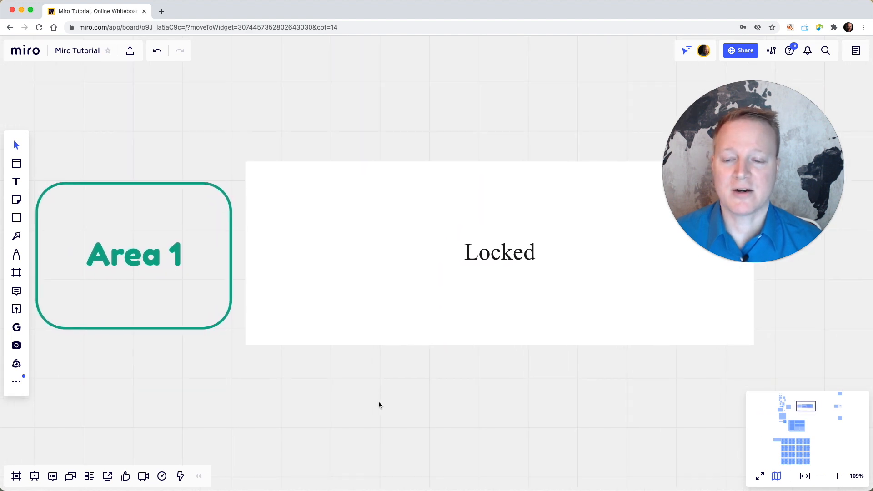
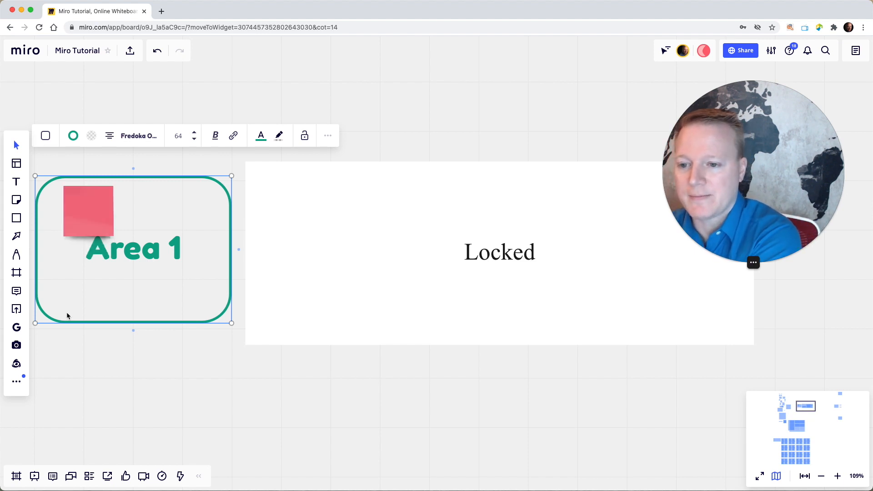
pyautogui.click(111, 226)
pyautogui.moveTo(115, 245); pyautogui.dragTo(99, 223)
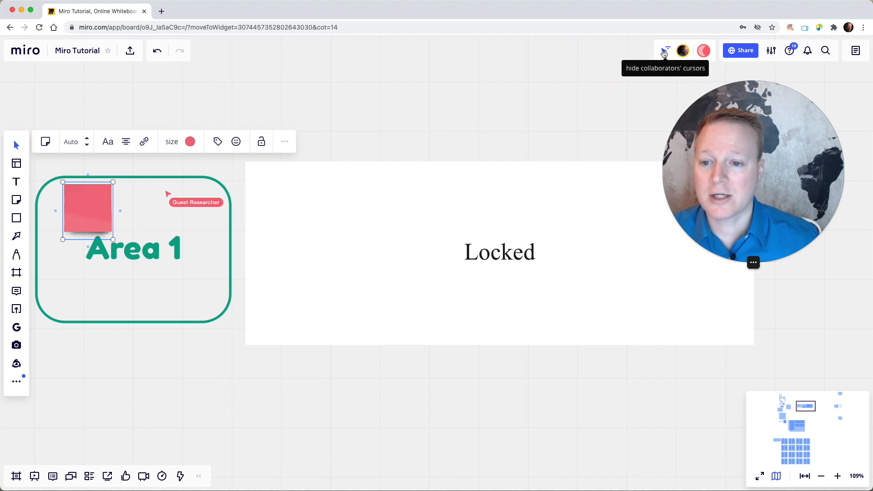
pyautogui.click(458, 104)
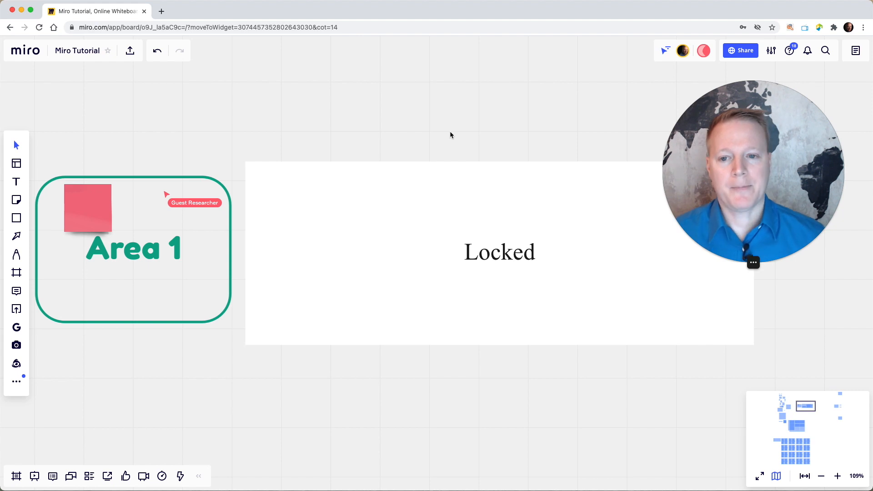
# Unlock the white Locked cover beside Area 1 and delete it
pyautogui.click(320, 210)
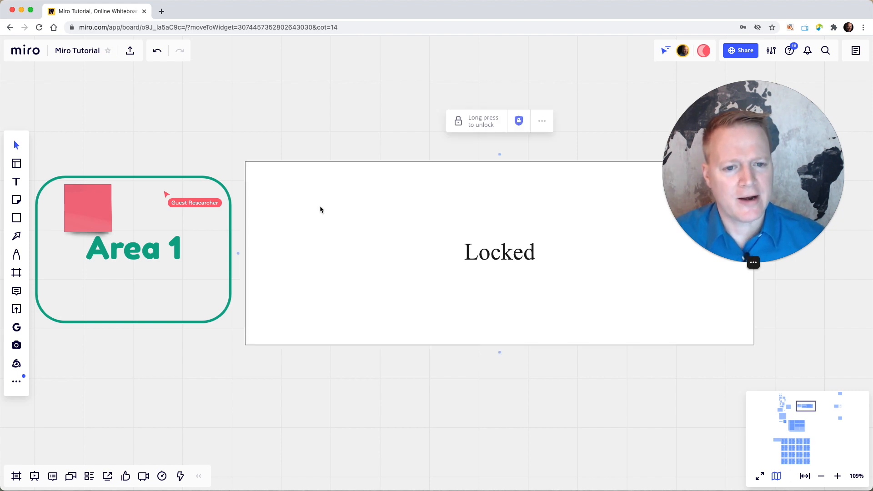
pyautogui.click(492, 129)
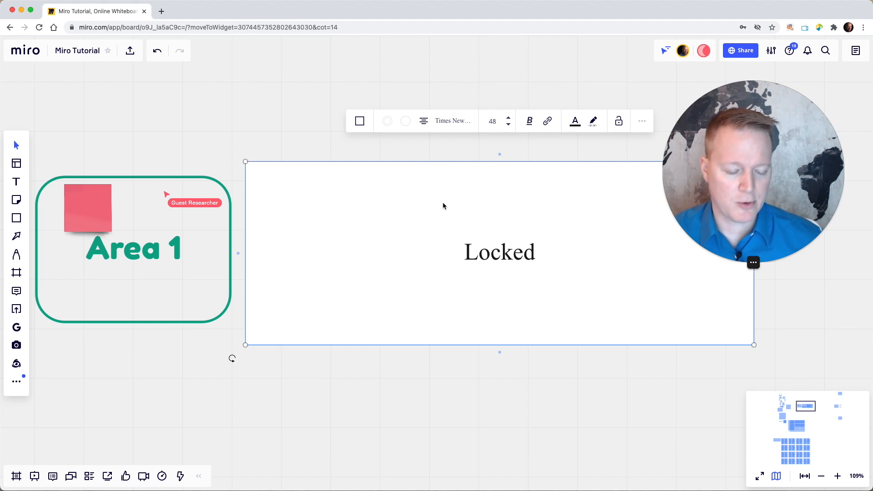
pyautogui.press('Delete')
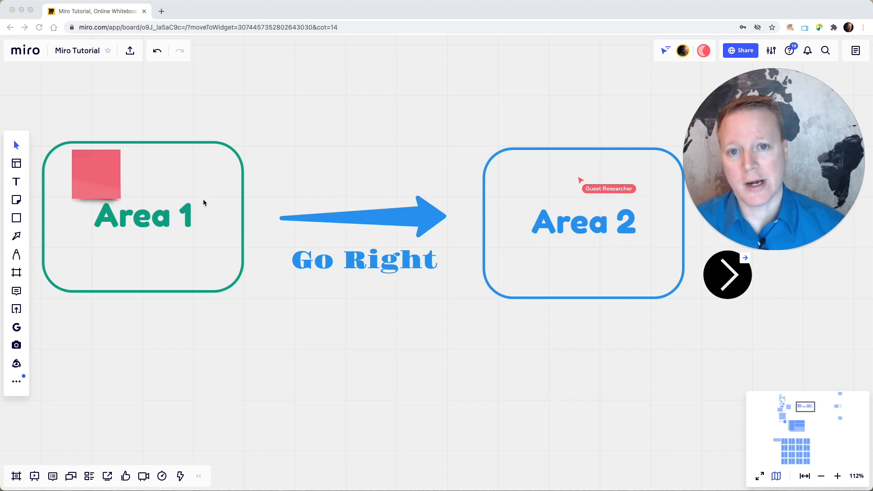
# Zoom in on Area 1 to about 248% and bring all participants to this view
pyautogui.hscroll(-5, 204, 202)
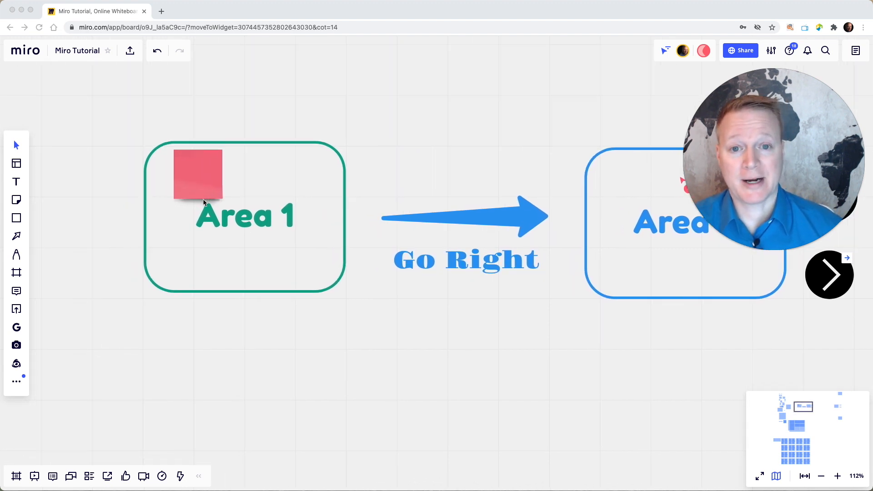
pyautogui.hscroll(-2, 203, 202)
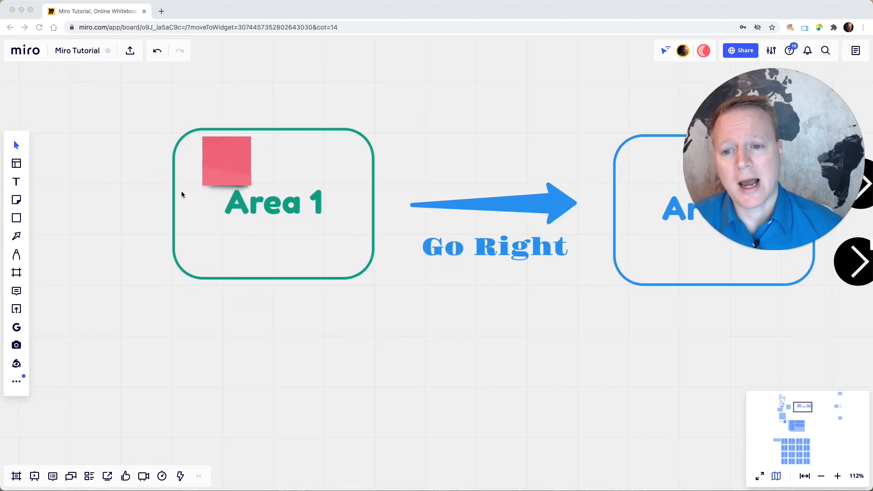
pyautogui.scroll(5, 146, 185)
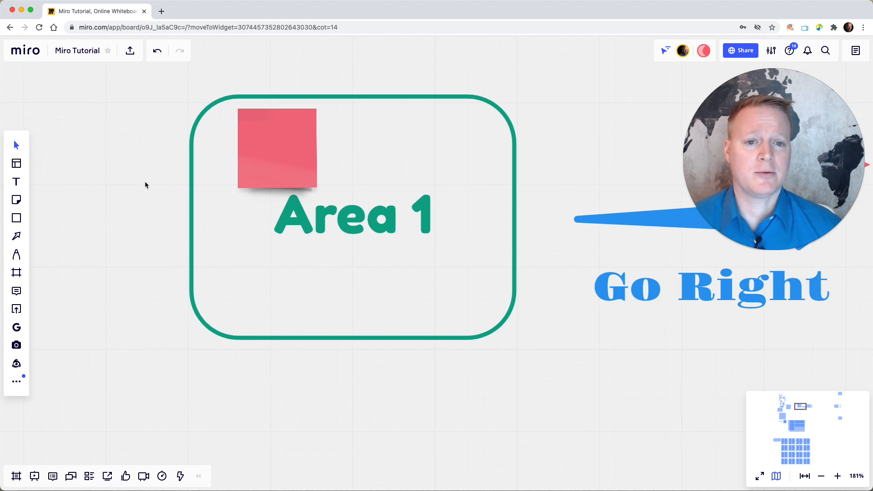
pyautogui.scroll(5, 146, 184)
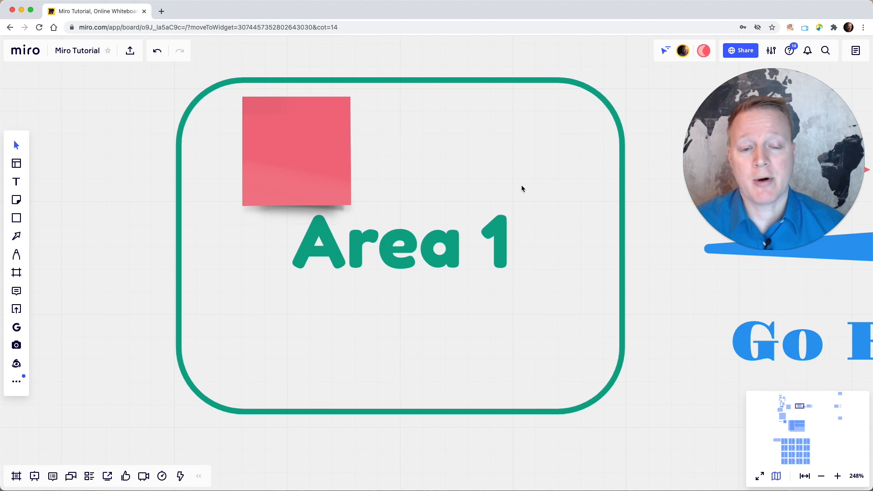
pyautogui.click(719, 156)
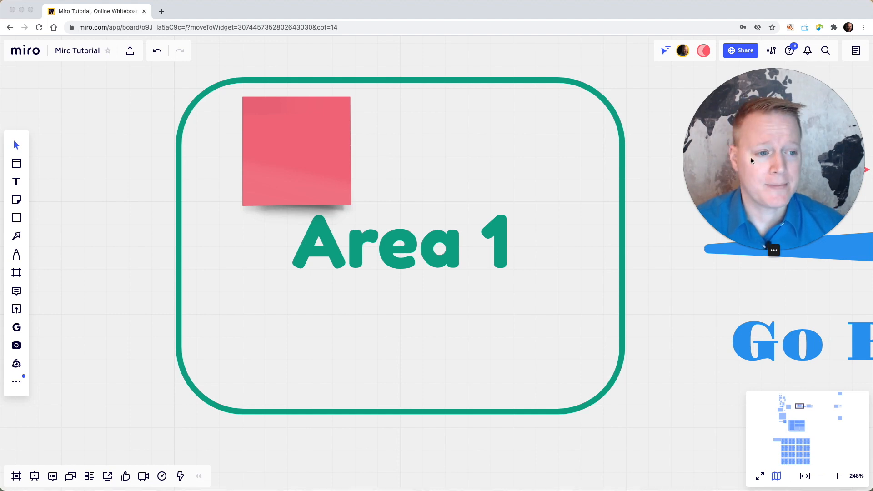
pyautogui.click(686, 55)
pyautogui.click(684, 51)
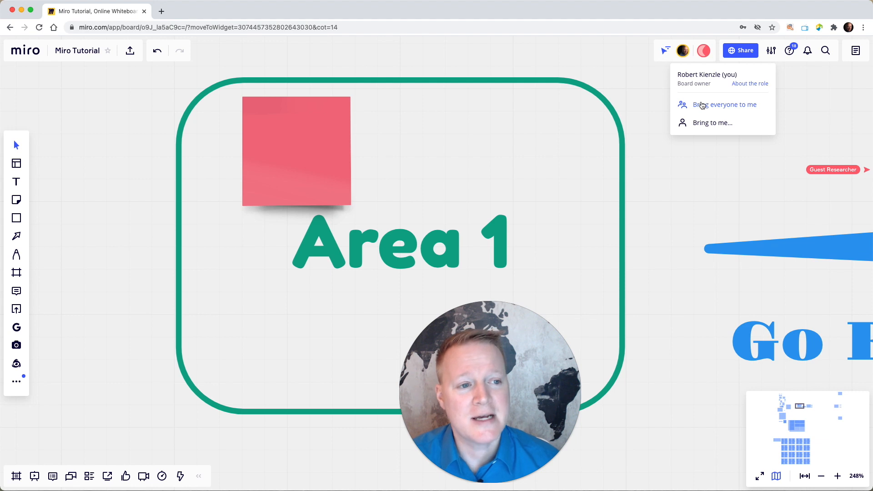
pyautogui.click(702, 105)
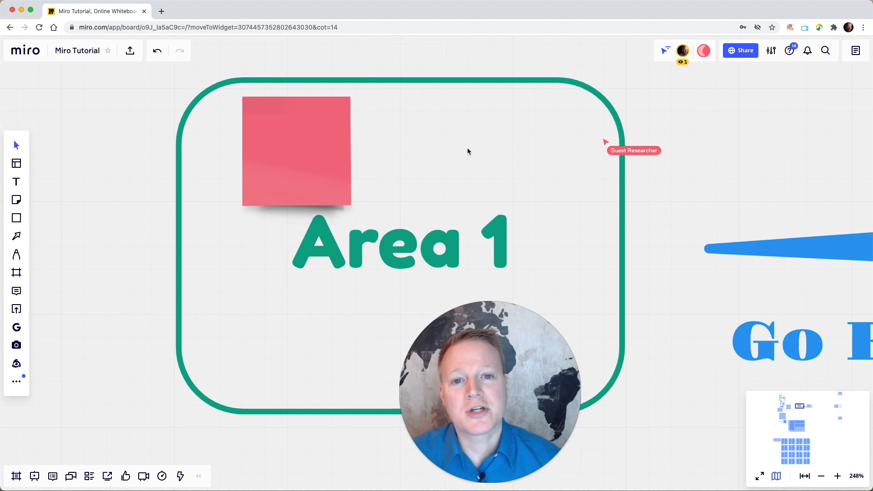
# Move the view between Area 1 and the board area before it to check whether the guest follows
pyautogui.hscroll(-10, 468, 151)
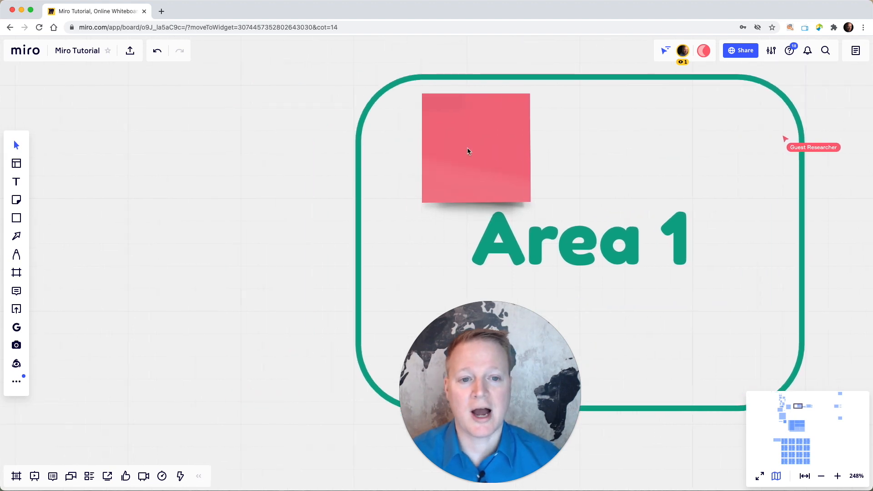
pyautogui.hscroll(-5, 468, 152)
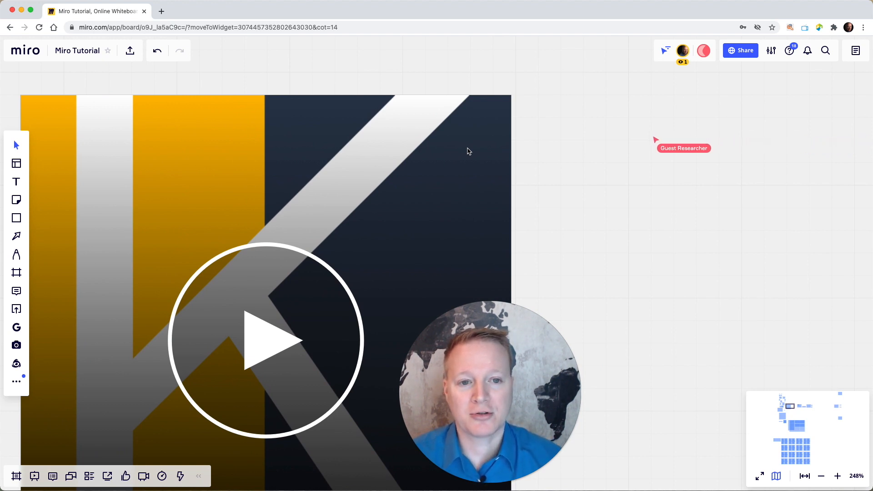
pyautogui.hscroll(10, 469, 151)
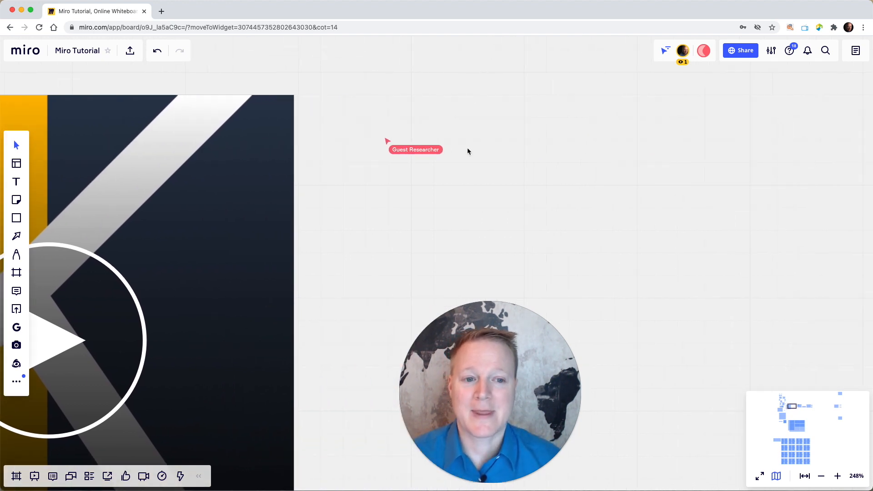
pyautogui.hscroll(6, 468, 151)
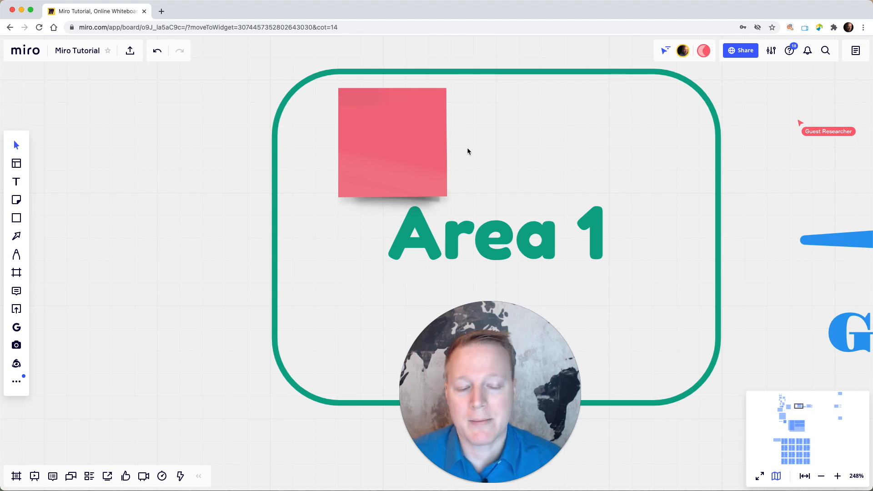
pyautogui.hscroll(-10, 468, 152)
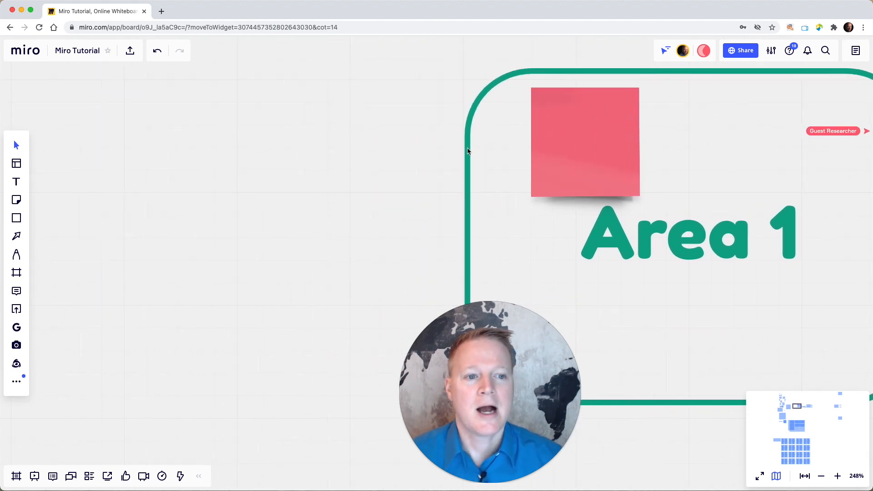
pyautogui.hscroll(-2, 468, 151)
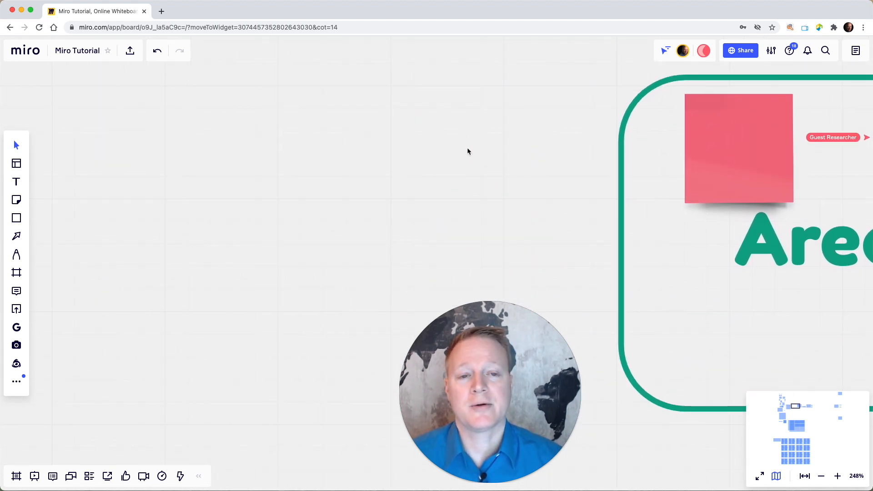
pyautogui.hscroll(10, 468, 151)
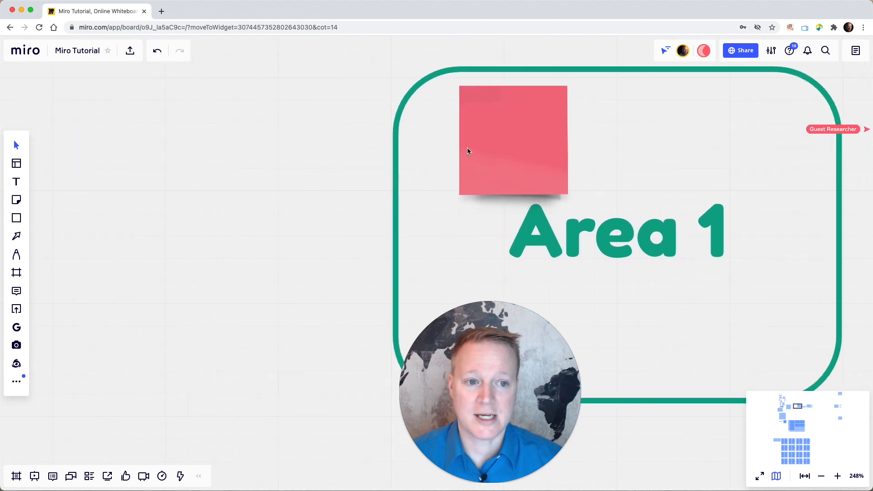
# Bring everyone to the Area 1 view again, check who is following, and review the options for bringing participants
pyautogui.click(681, 51)
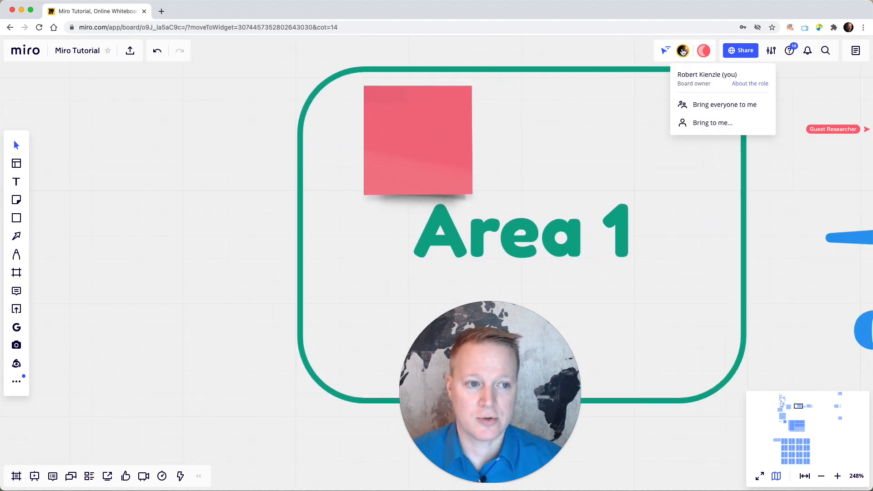
pyautogui.click(694, 104)
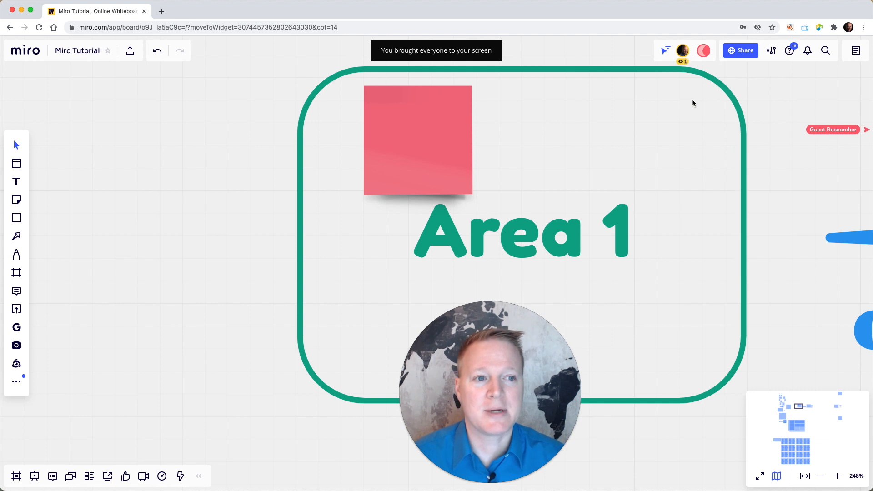
pyautogui.moveTo(686, 64)
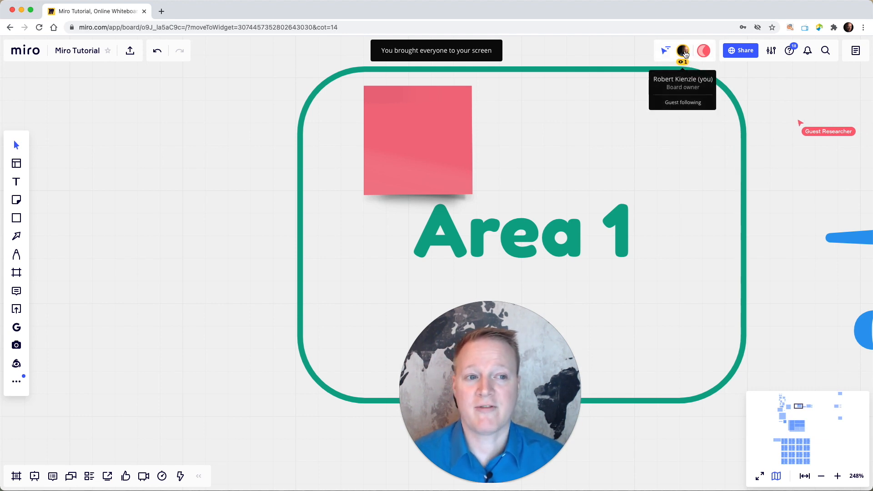
pyautogui.click(683, 50)
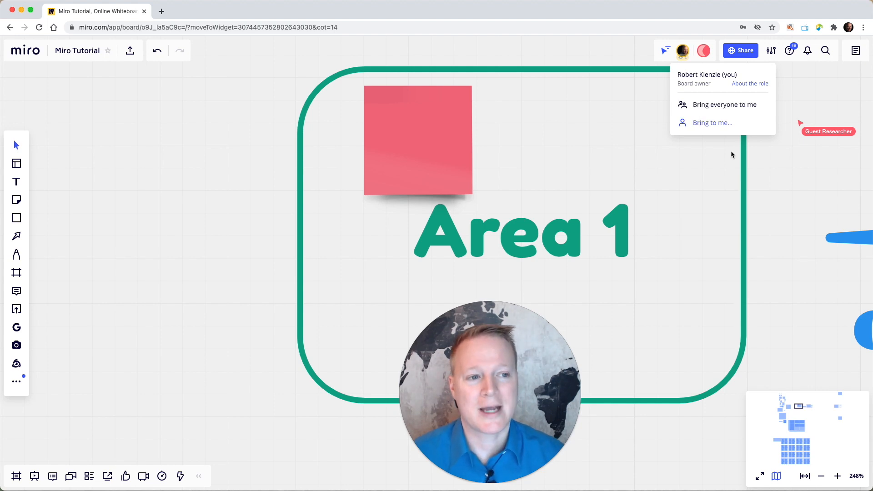
pyautogui.click(764, 185)
# Move past Area 3, open the list of frames, and go to the Text boxes frame
pyautogui.scroll(-5, 652, 338)
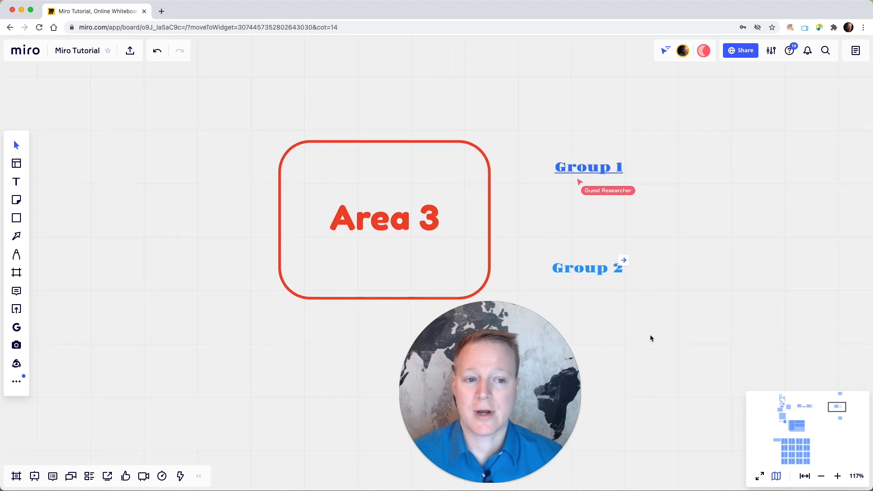
pyautogui.moveTo(536, 367); pyautogui.dragTo(200, 151)
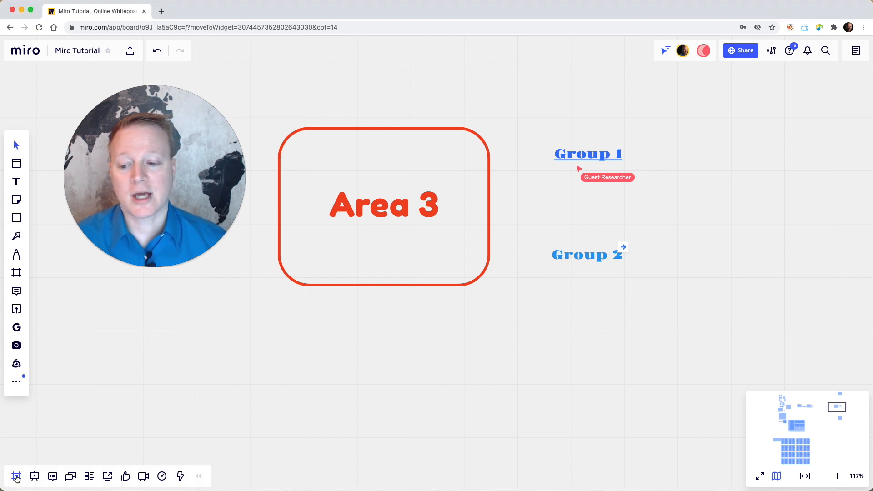
pyautogui.click(16, 477)
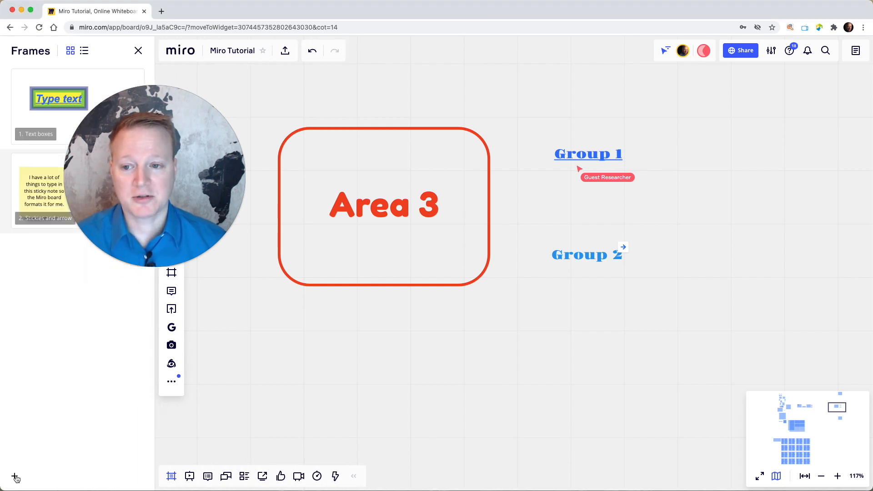
pyautogui.click(135, 201)
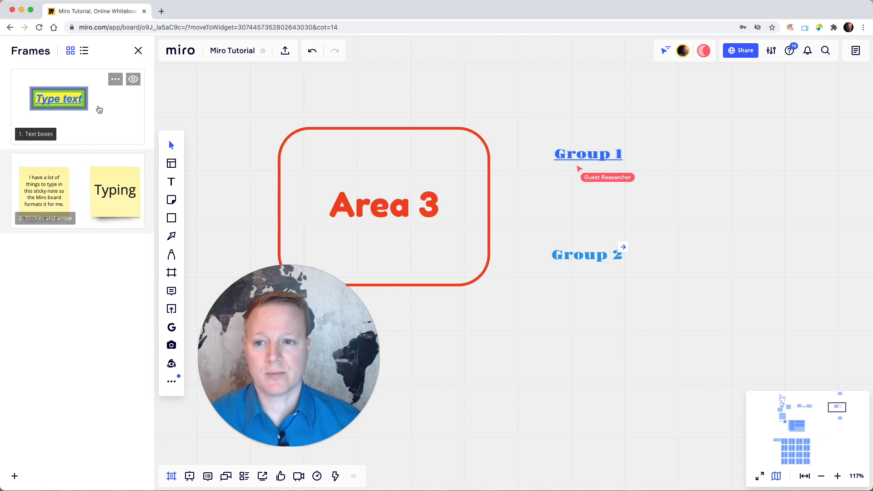
pyautogui.click(99, 109)
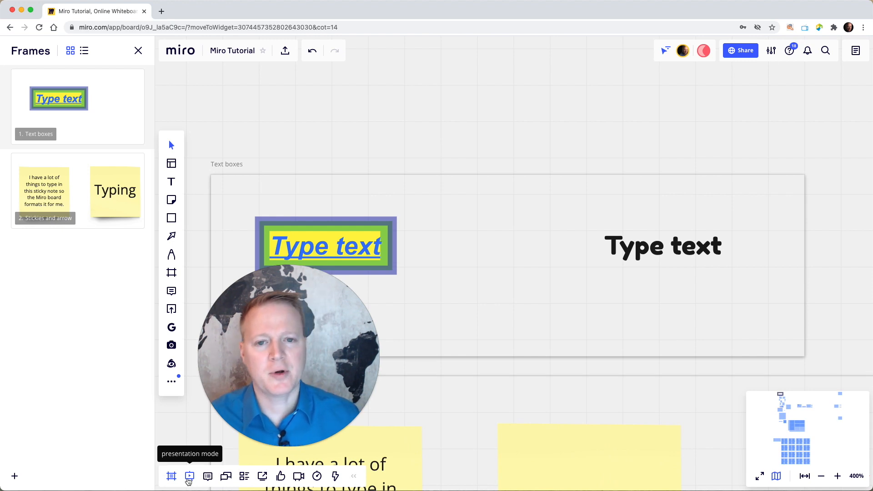
# Start presentation mode, advance to the Stickies and arrow frame, and close the frames list
pyautogui.click(189, 478)
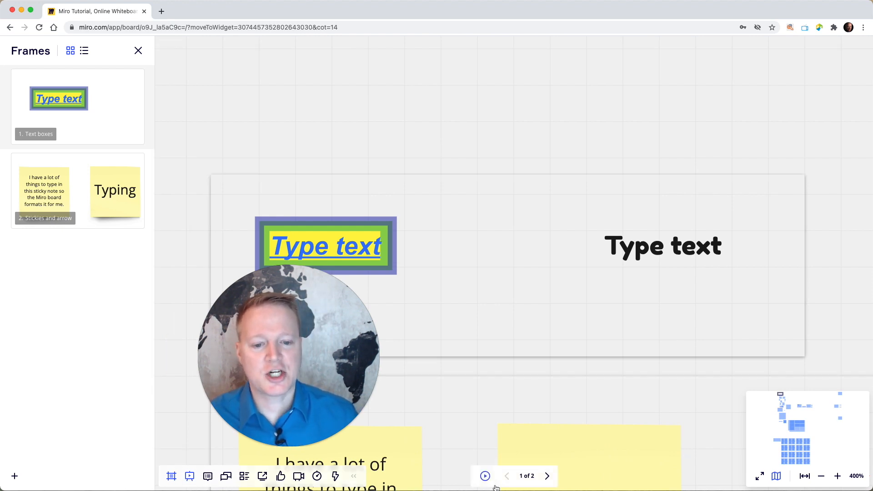
pyautogui.click(548, 477)
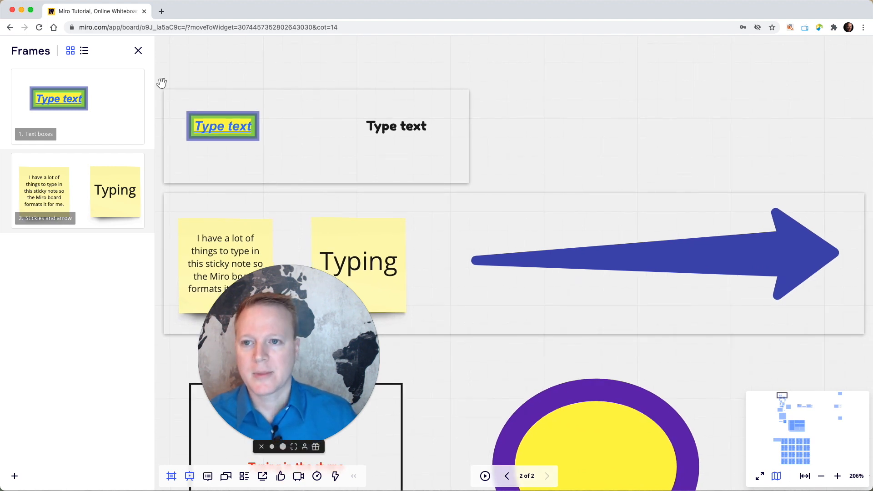
pyautogui.click(136, 51)
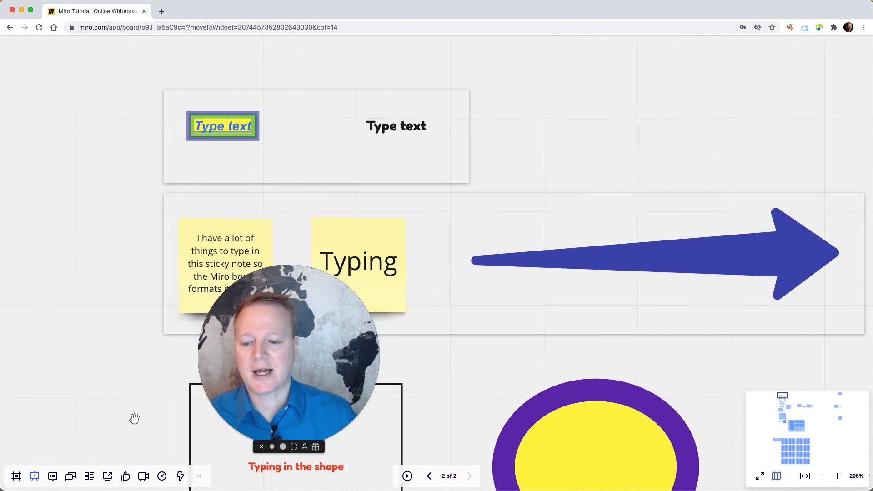
# Open the board's comments list, go to the "Nice tree" comment, and close the list
pyautogui.click(52, 477)
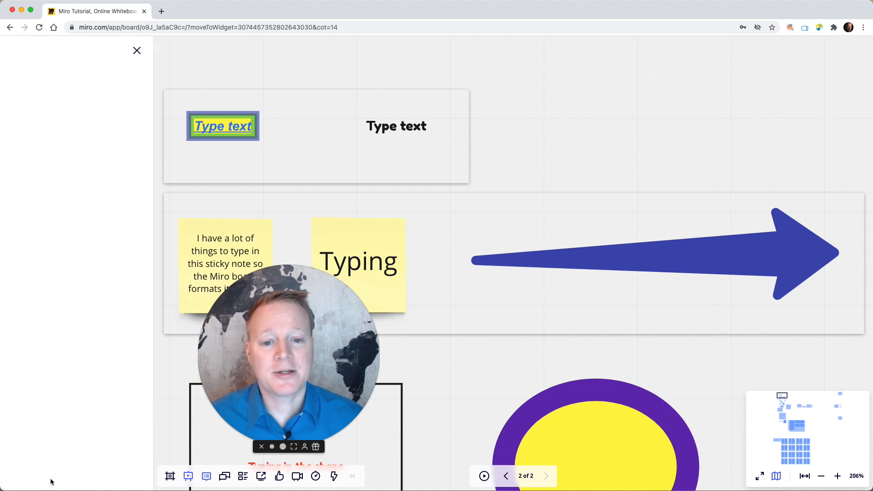
pyautogui.click(81, 106)
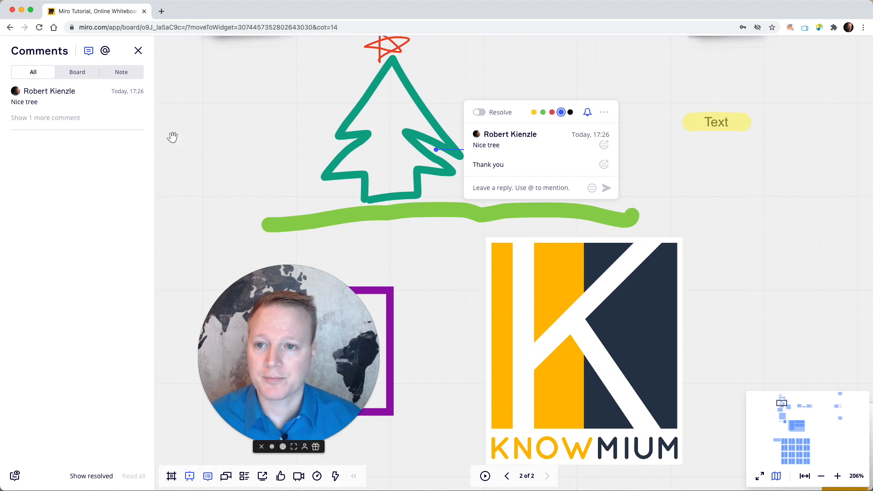
pyautogui.click(139, 50)
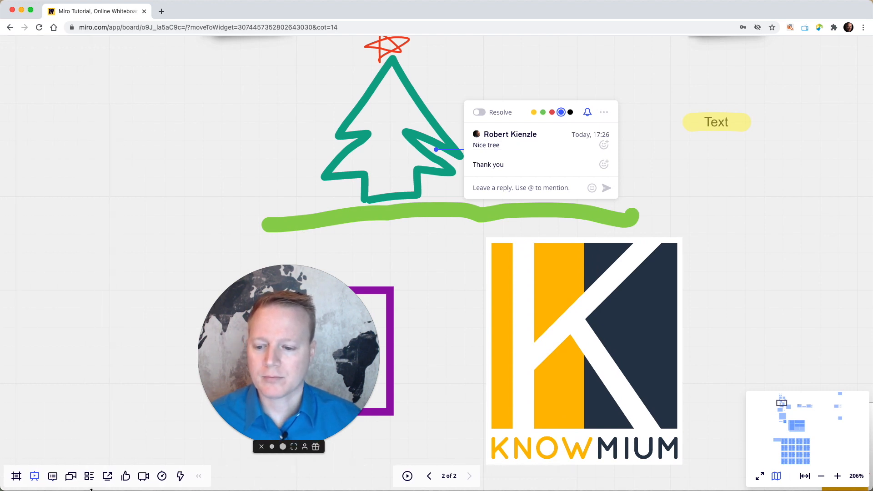
# Send the message "hello" in the board chat and close the chat
pyautogui.click(71, 478)
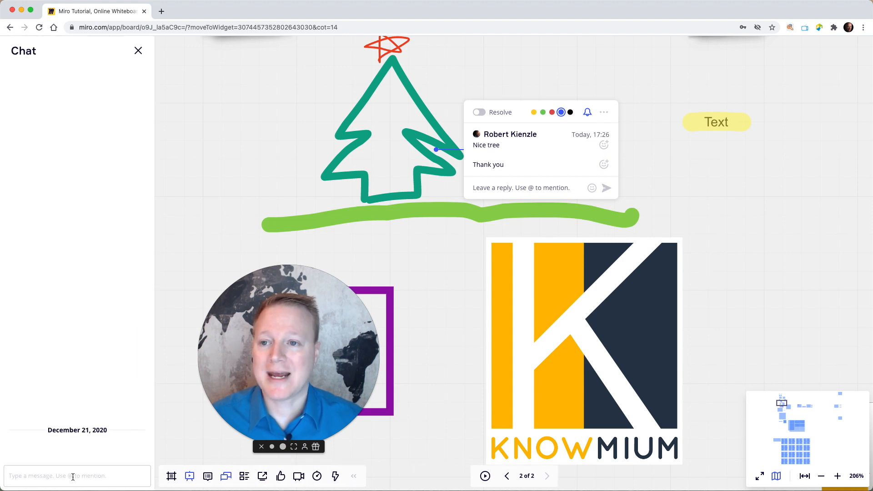
pyautogui.click(73, 477)
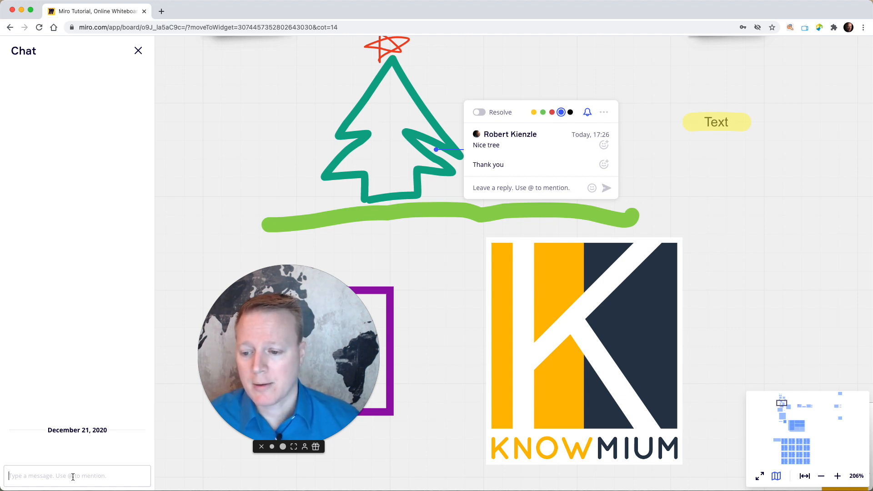
pyautogui.write('hi')
pyautogui.write('llo')
pyautogui.press('Return')
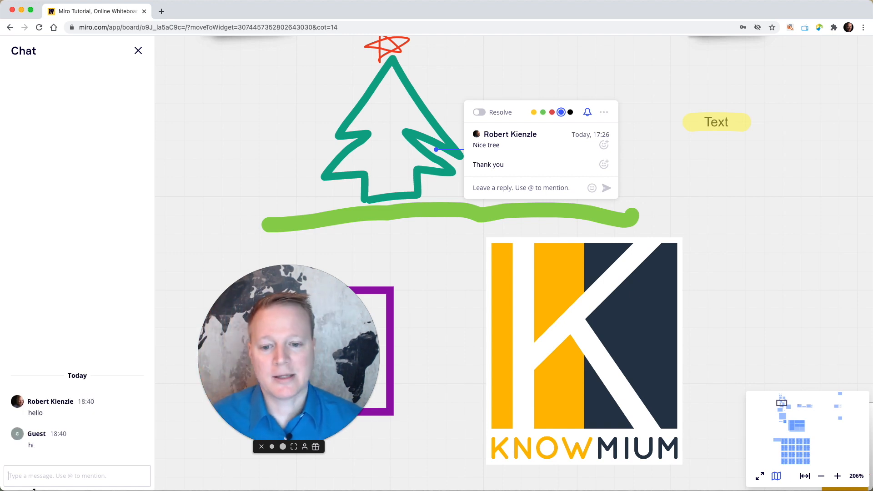
pyautogui.click(139, 51)
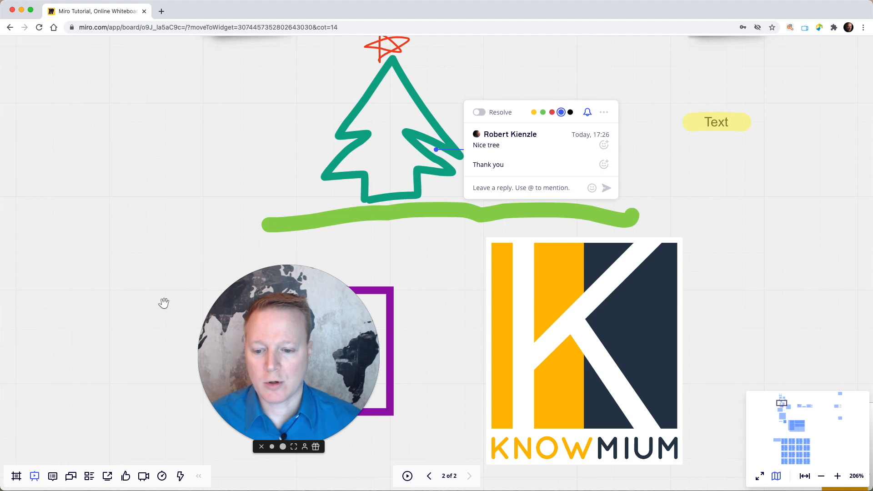
# Open the board's cards list, go to the "To do list" card, and close the list
pyautogui.click(91, 476)
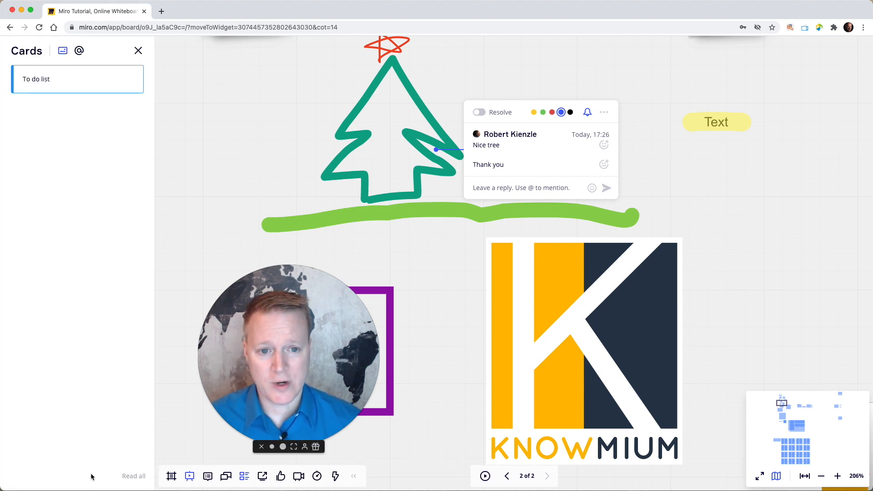
pyautogui.click(88, 87)
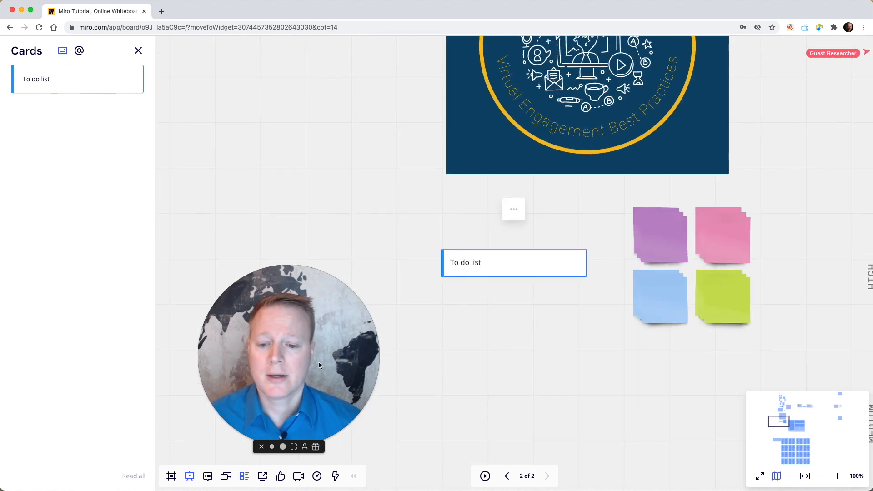
pyautogui.click(139, 50)
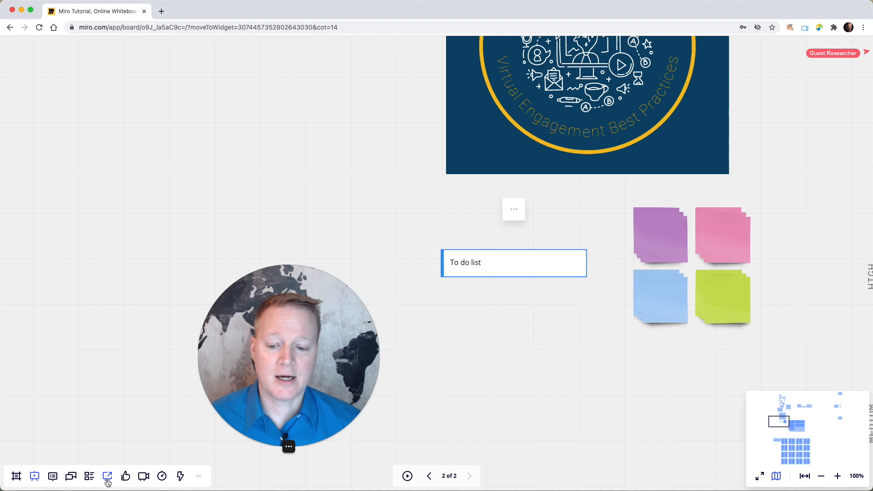
# Exit presentation mode and start sharing the screen with the board participants
pyautogui.press('super+backslash')
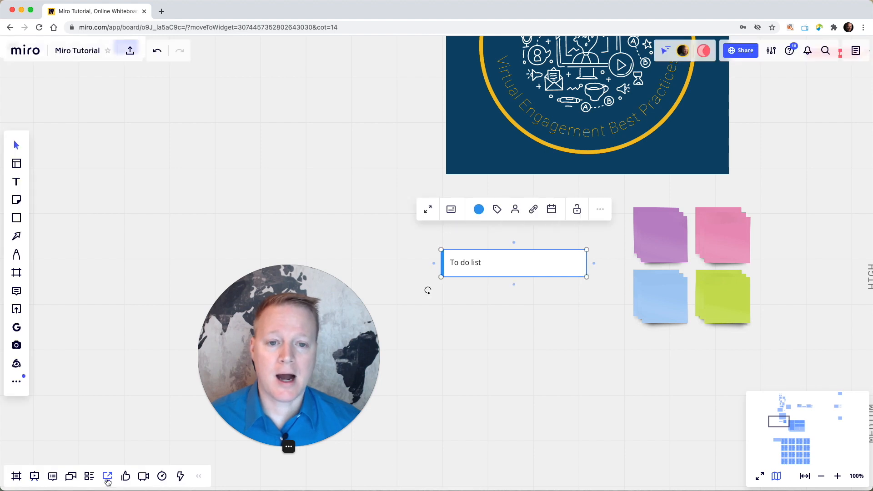
pyautogui.click(108, 481)
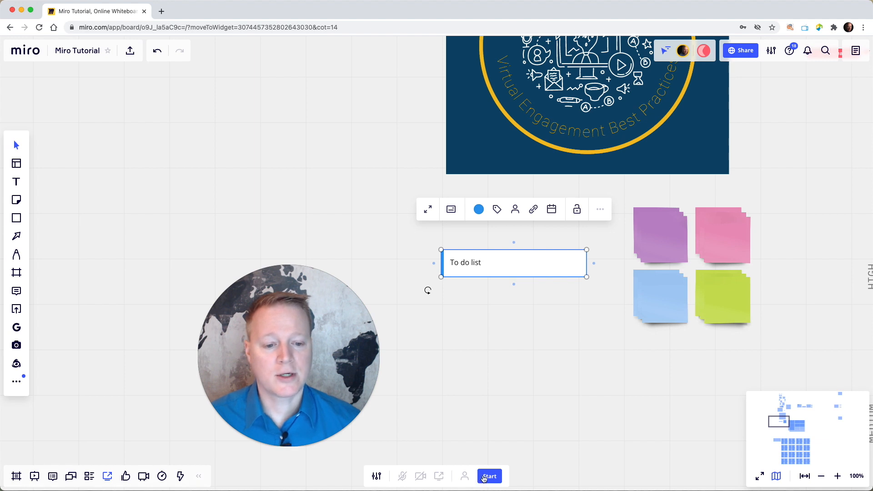
pyautogui.click(487, 477)
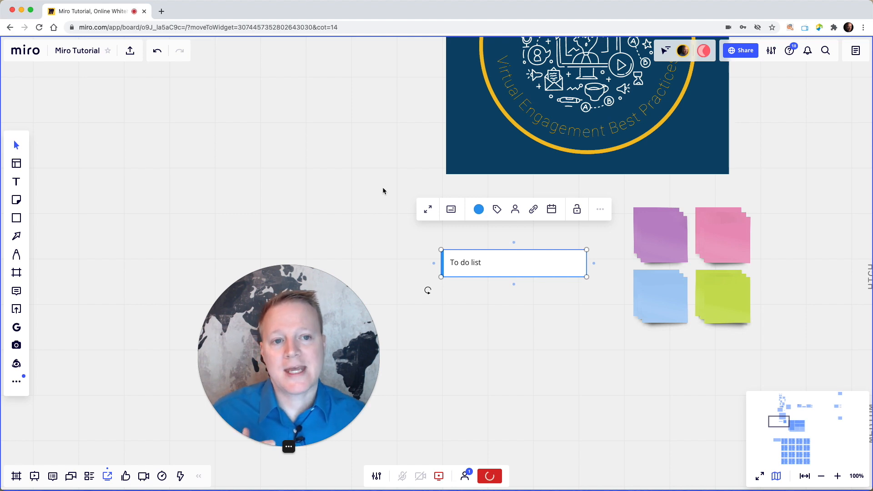
# Enter "Type here" on the red sticky note in Area 1, and end the screen sharing session
pyautogui.scroll(5, 384, 191)
pyautogui.hscroll(10, 378, 194)
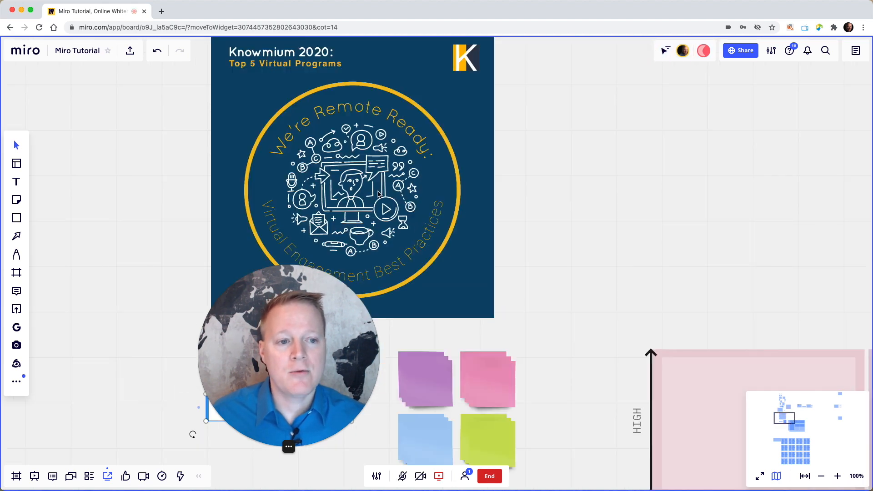
pyautogui.hscroll(10, 378, 194)
pyautogui.scroll(6, 378, 195)
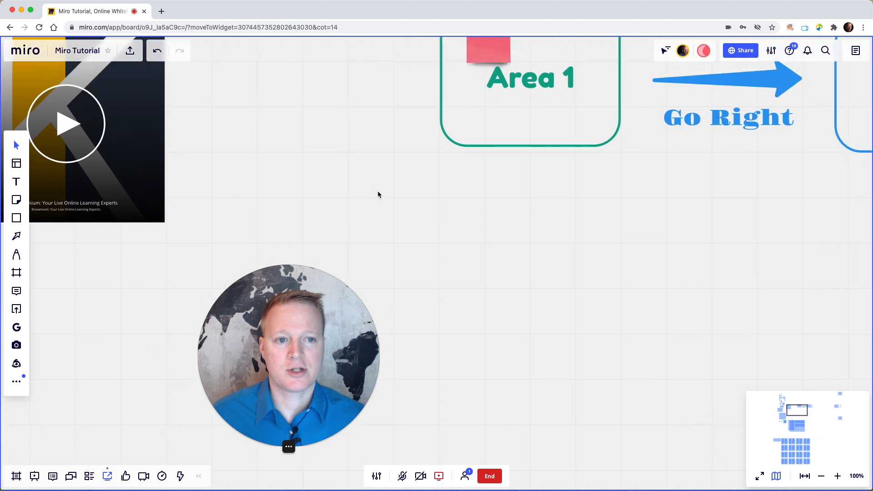
pyautogui.hscroll(5, 378, 195)
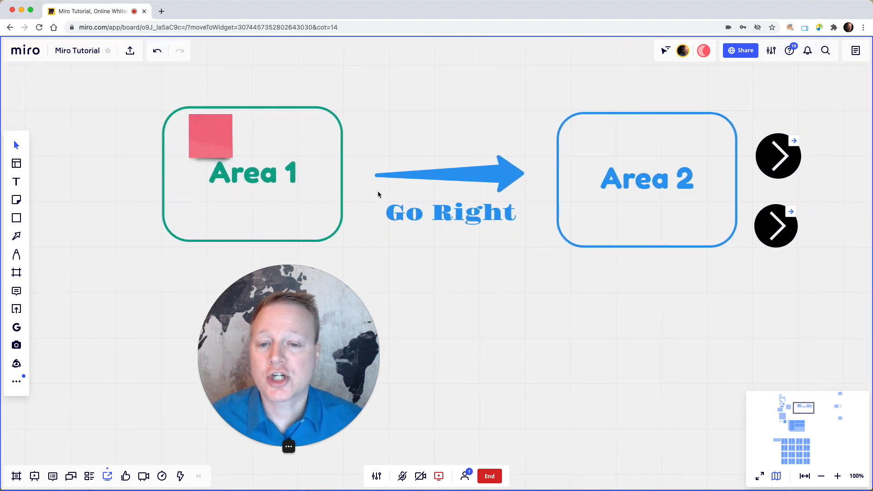
pyautogui.click(177, 140)
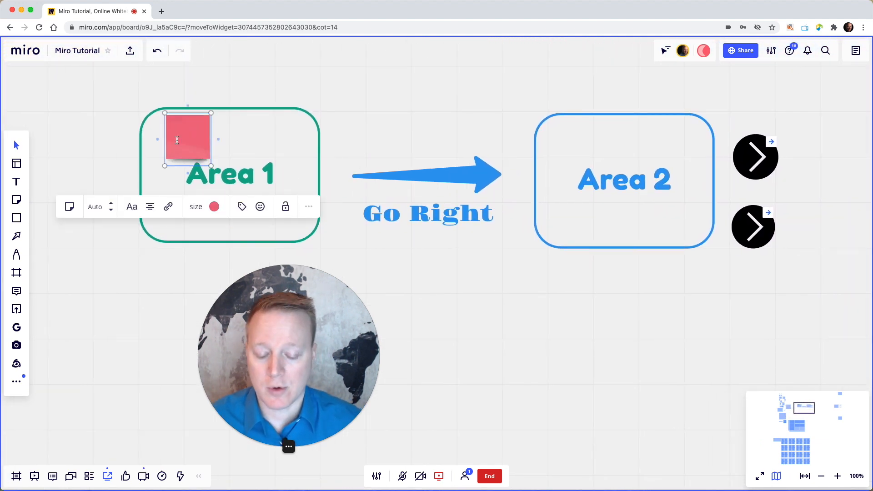
pyautogui.write('Type here')
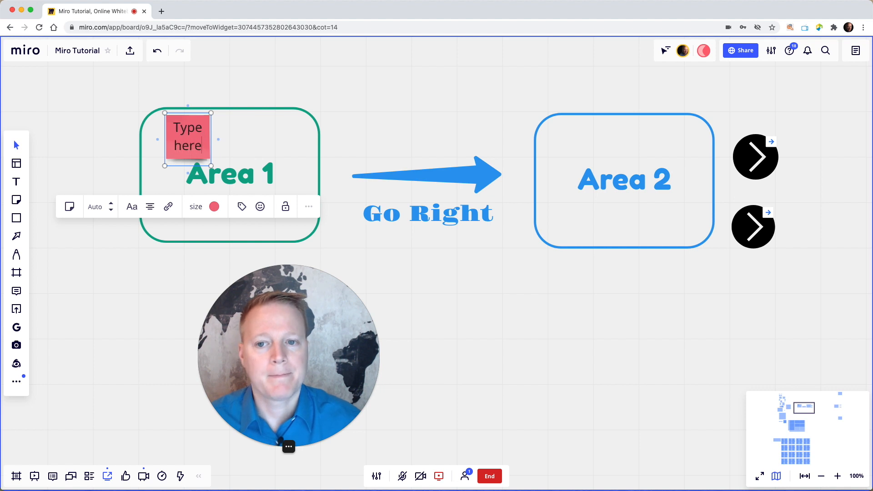
pyautogui.click(171, 276)
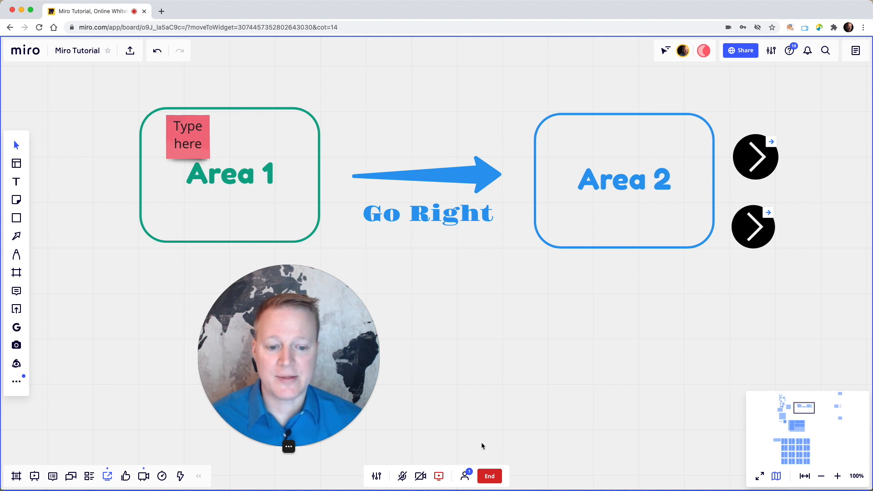
pyautogui.click(491, 477)
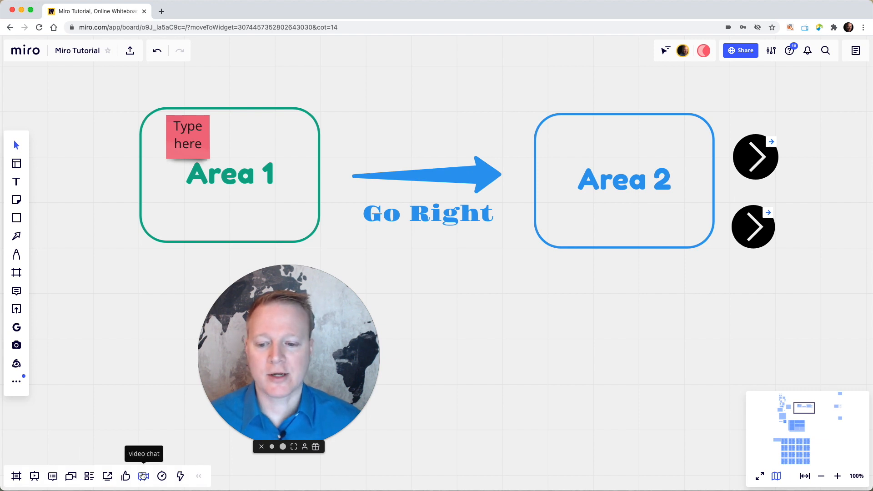
# Start a video chat on the board and close the floating webcam bubble
pyautogui.click(143, 477)
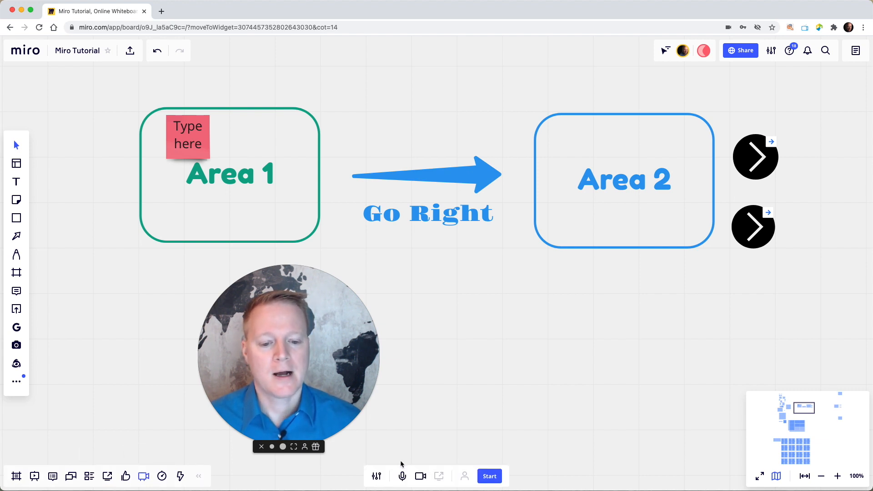
pyautogui.click(490, 476)
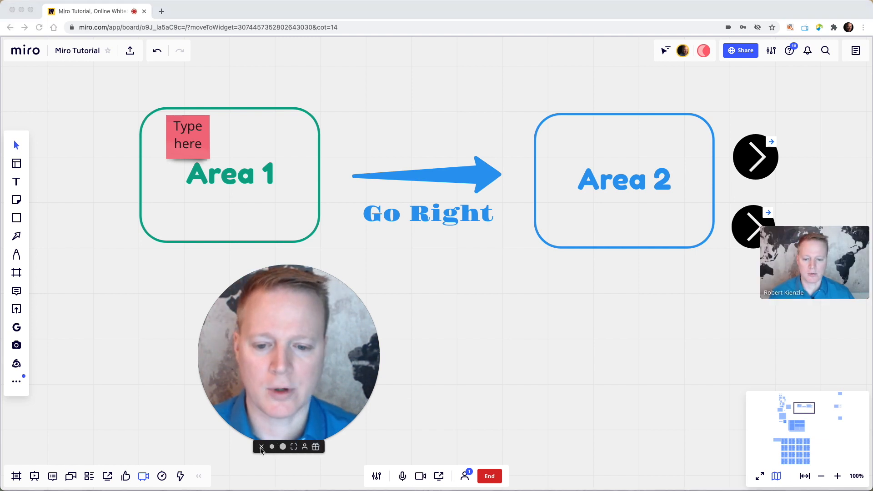
pyautogui.click(262, 447)
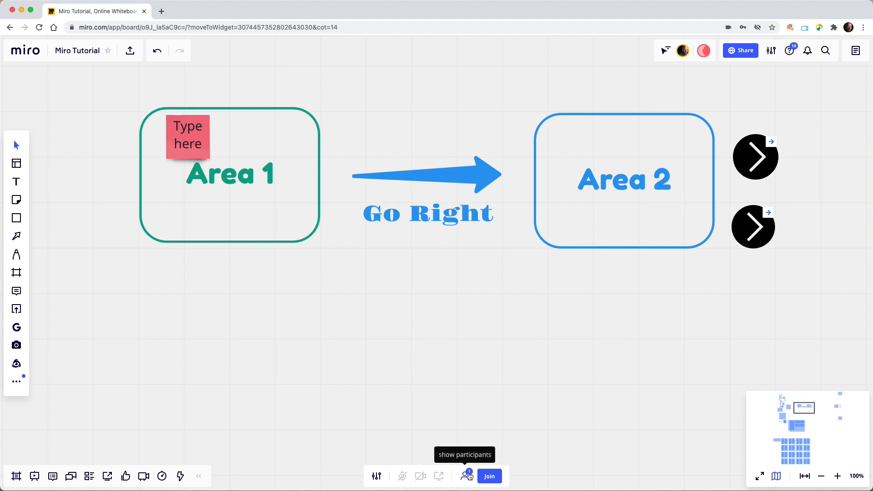
# Show the participants of the guest's video chat, and join and leave the call
pyautogui.click(468, 476)
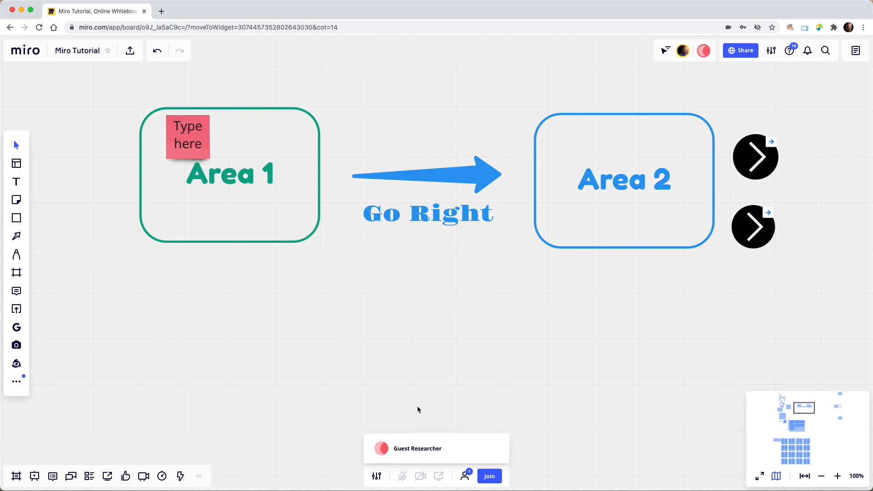
pyautogui.click(494, 480)
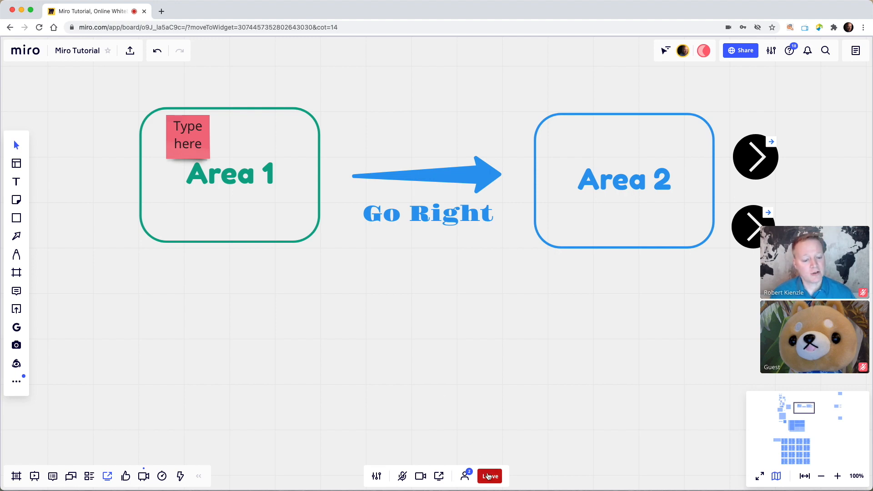
pyautogui.click(489, 476)
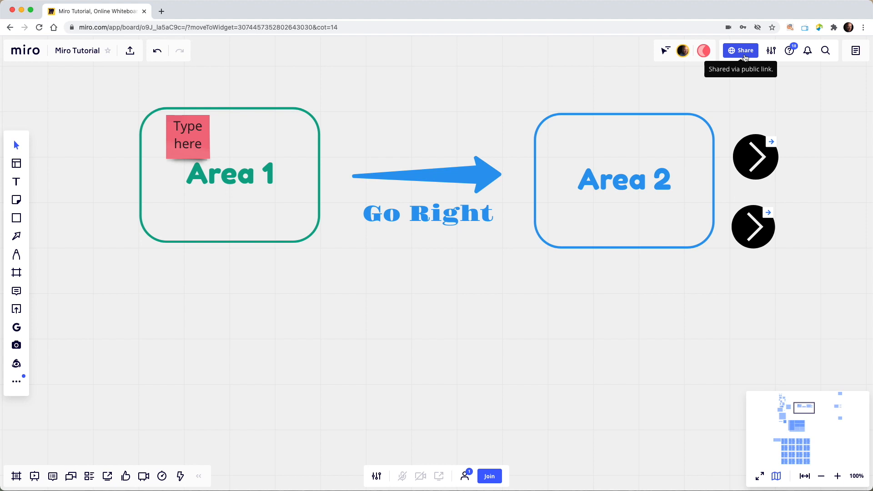
# Open the board's sharing settings for review and close them
pyautogui.click(744, 50)
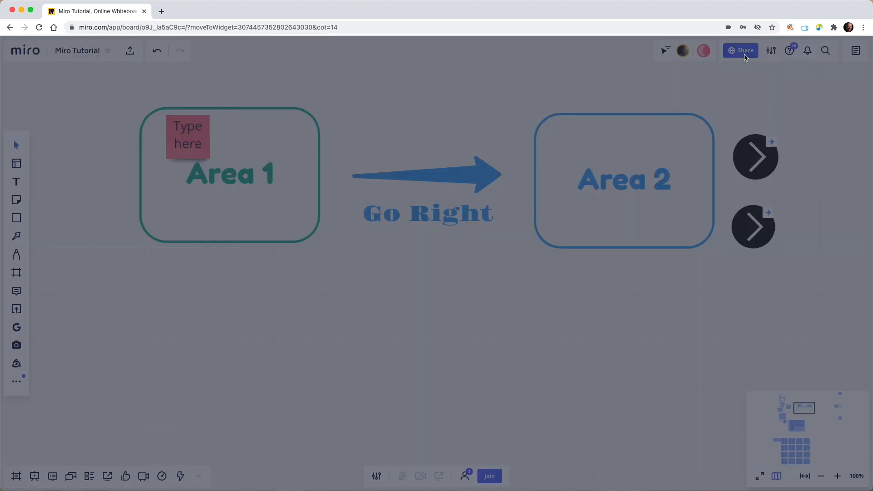
pyautogui.click(427, 289)
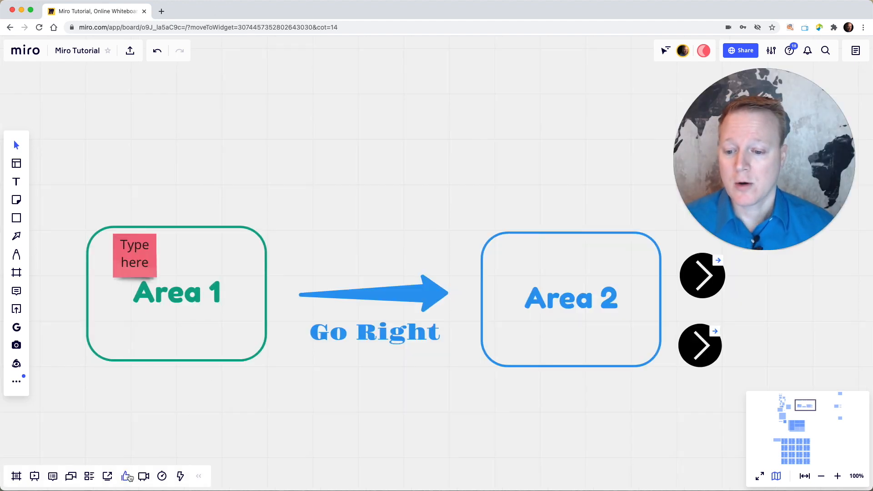
# Create a voting session for the whole board and set the votes per person to 1
pyautogui.click(127, 477)
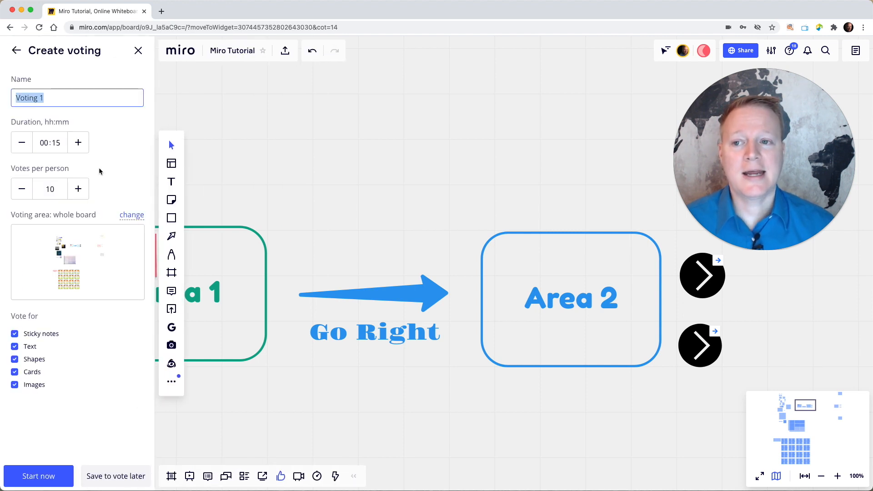
pyautogui.click(74, 97)
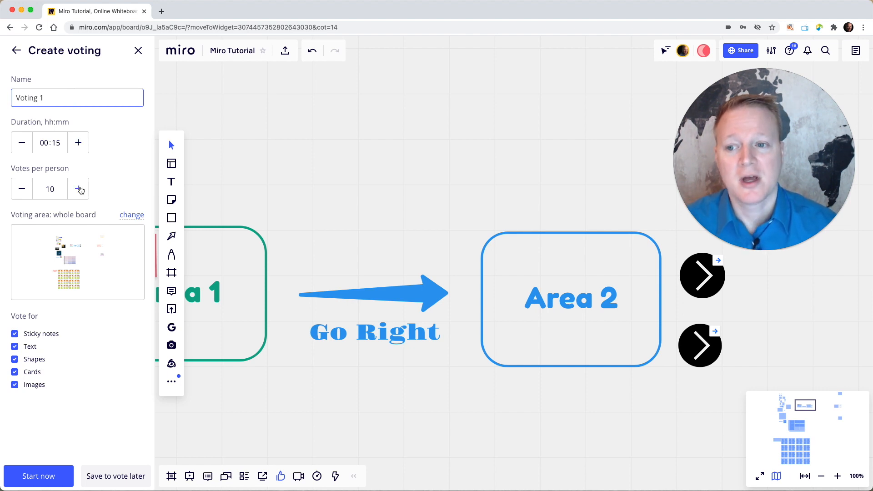
pyautogui.click(22, 190)
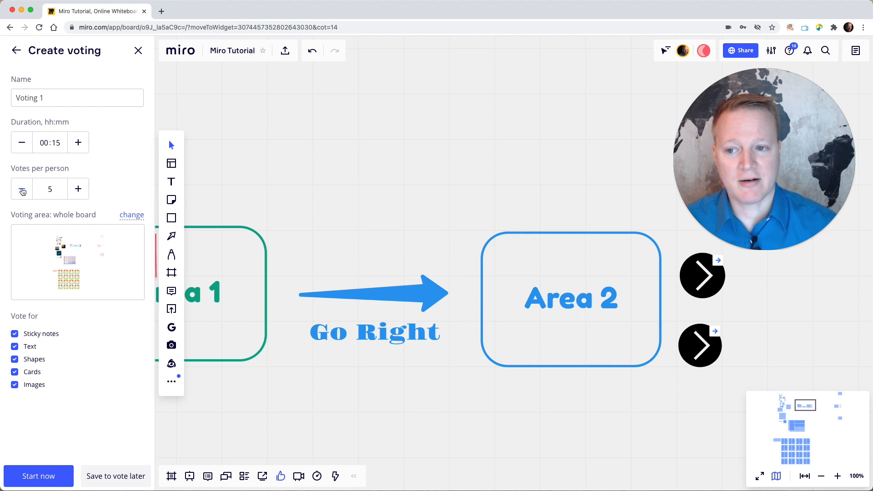
pyautogui.click(21, 190)
pyautogui.click(22, 190)
pyautogui.click(22, 191)
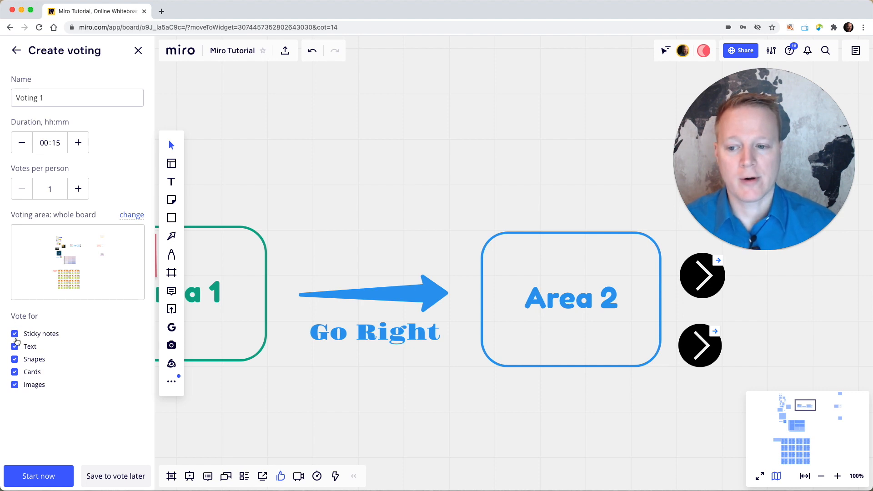
# Restrict the vote to sticky notes by excluding text, shapes, cards and images, and start the voting session
pyautogui.click(15, 372)
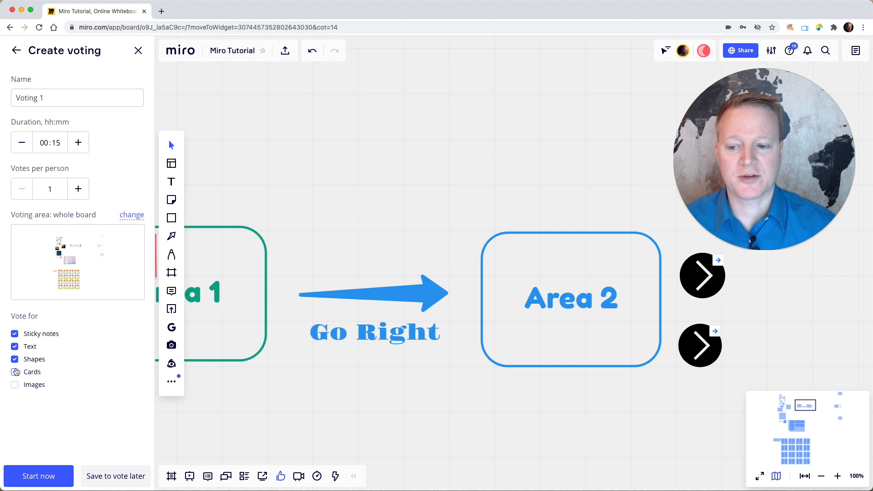
pyautogui.click(15, 359)
pyautogui.click(15, 347)
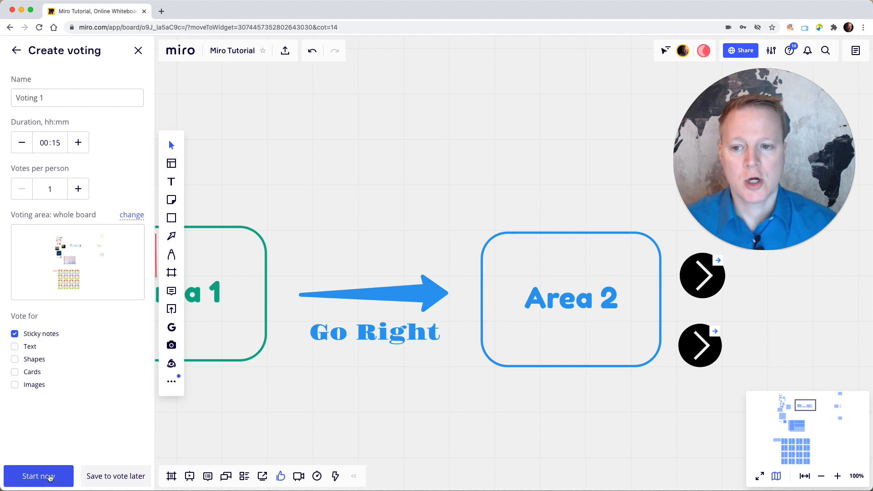
pyautogui.click(39, 477)
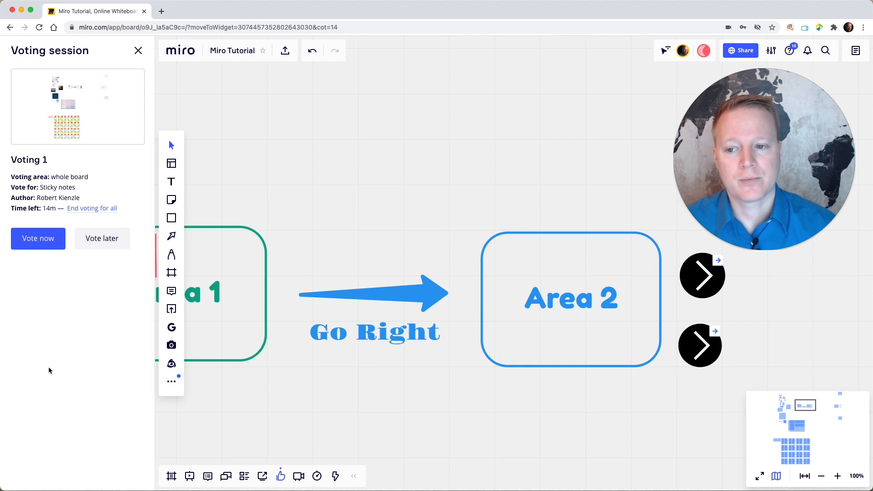
# Join the voting session and cast the single vote on the first group's "Type your name" sticky note
pyautogui.click(39, 239)
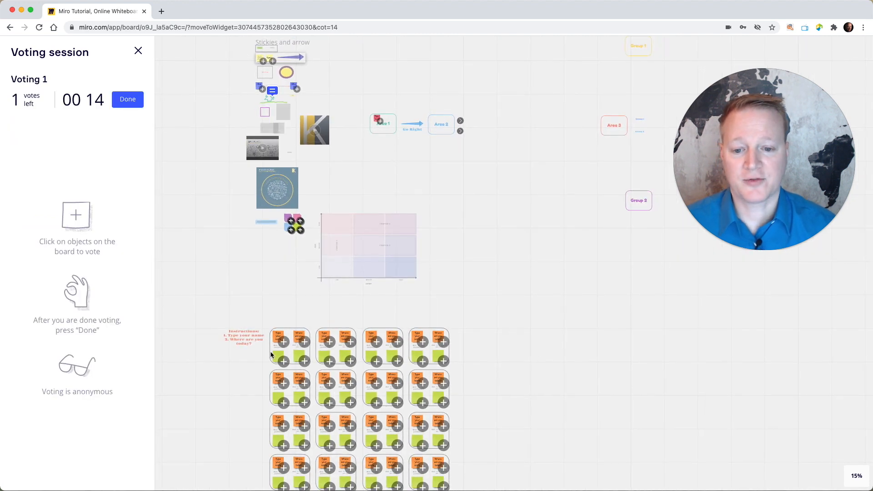
pyautogui.scroll(-3, 303, 331)
pyautogui.scroll(5, 304, 318)
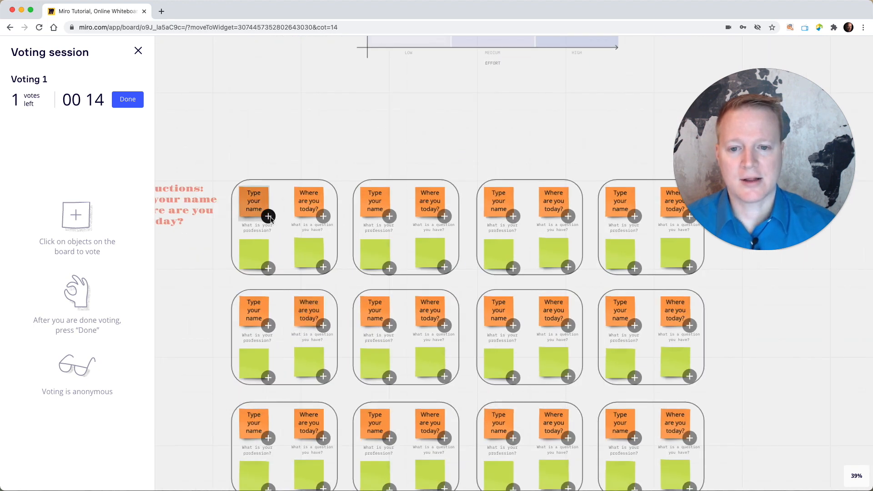
pyautogui.click(269, 216)
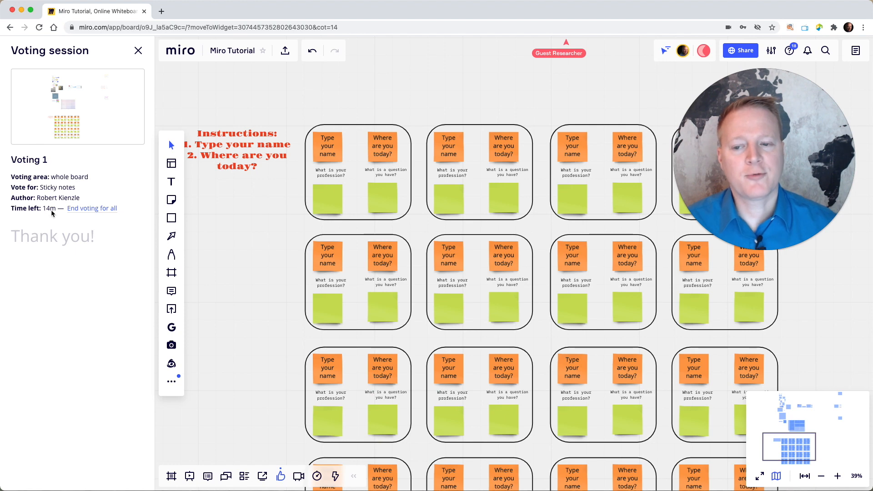
# End the voting session for all participants and confirm it
pyautogui.click(110, 210)
pyautogui.click(394, 292)
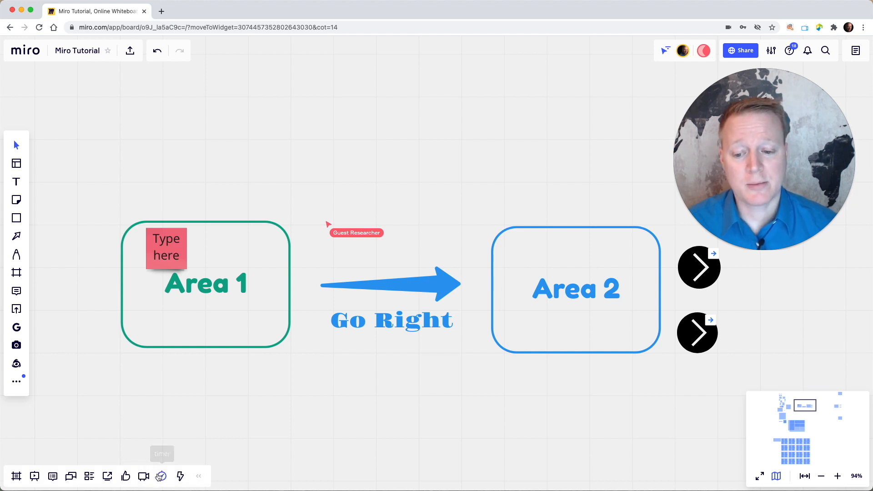
# Start a 15-minute countdown timer on the board and hide its display
pyautogui.click(162, 476)
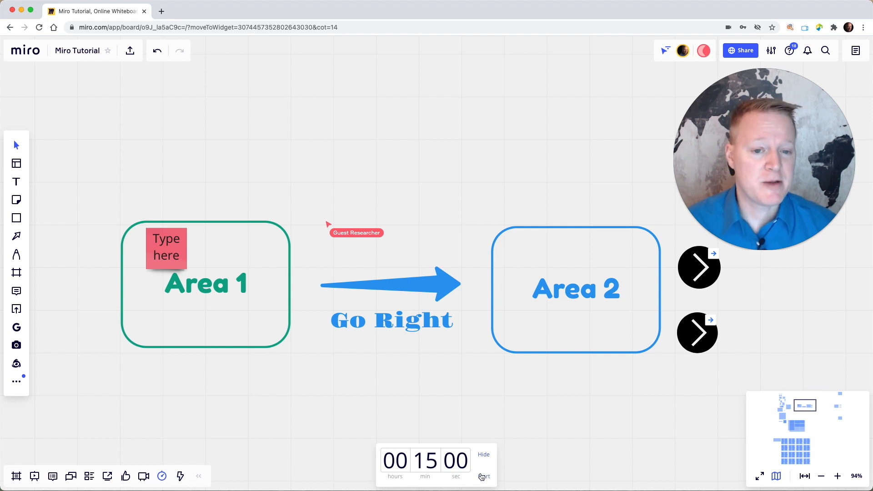
pyautogui.click(483, 477)
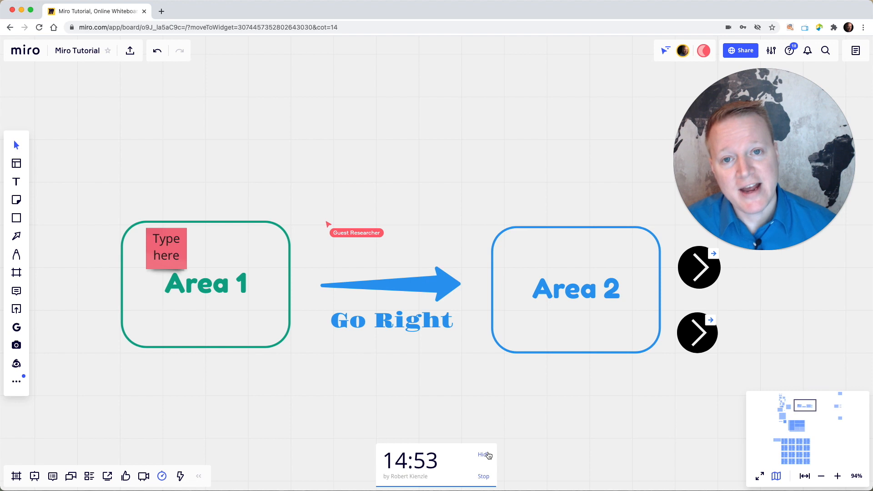
pyautogui.click(488, 455)
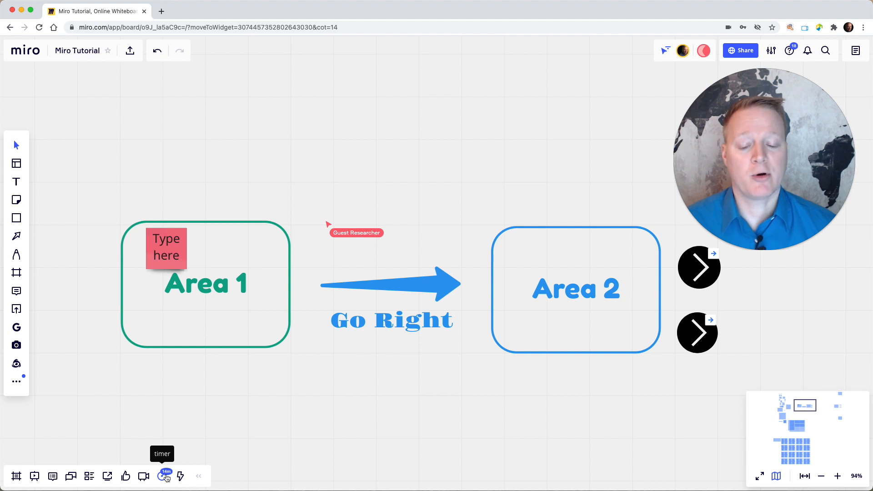
# Bring back the hidden timer and stop it for everyone on the board
pyautogui.click(166, 476)
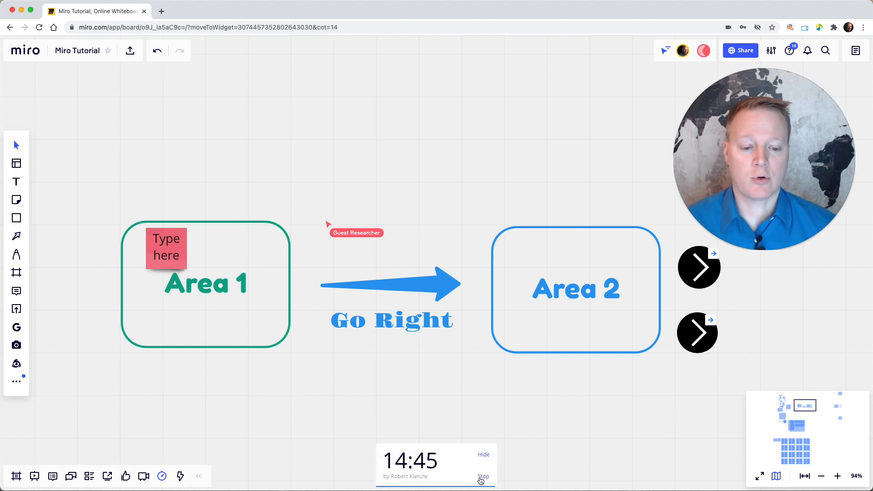
pyautogui.click(483, 476)
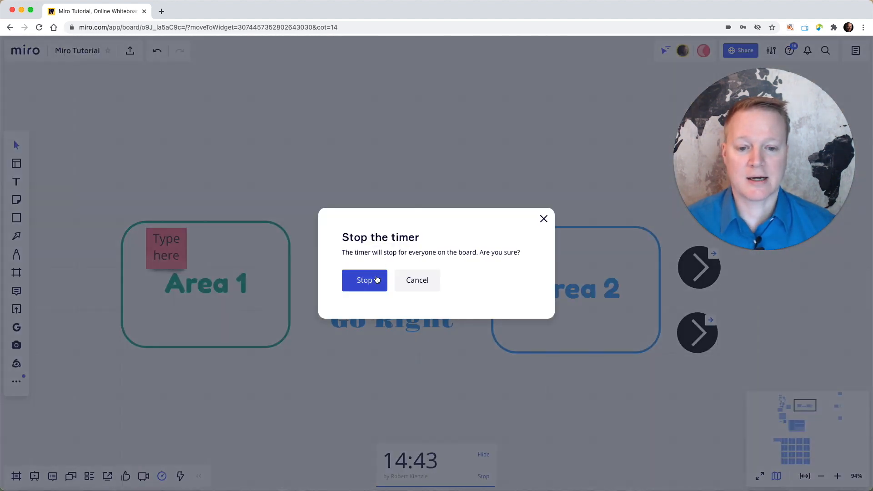
pyautogui.click(363, 280)
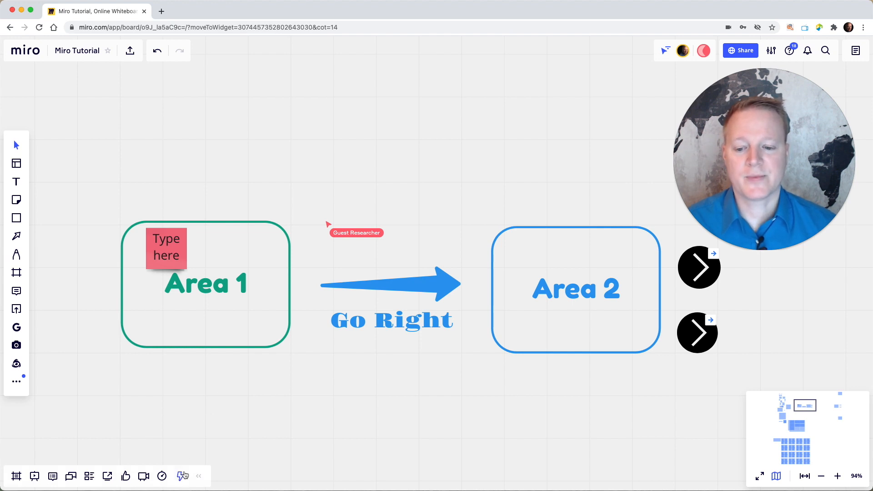
# Review the board's activity history, including the deleted items that can be restored, and close it
pyautogui.click(180, 476)
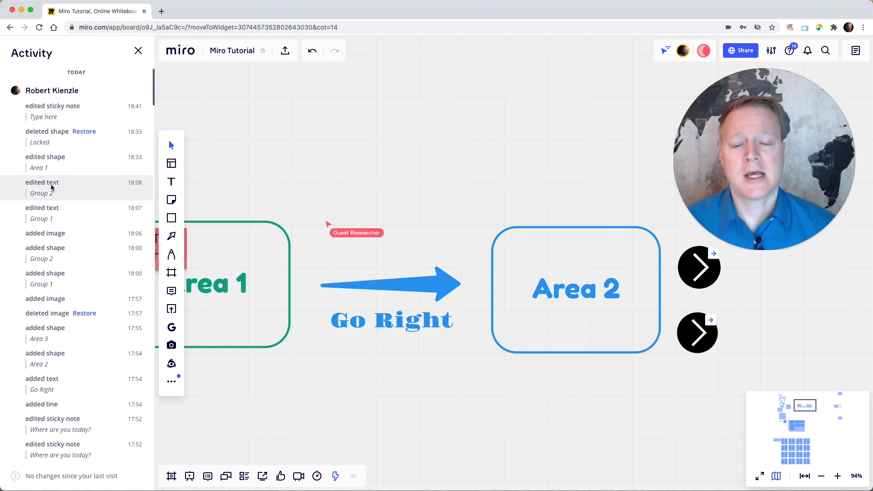
pyautogui.scroll(-2, 52, 188)
pyautogui.scroll(-1, 52, 188)
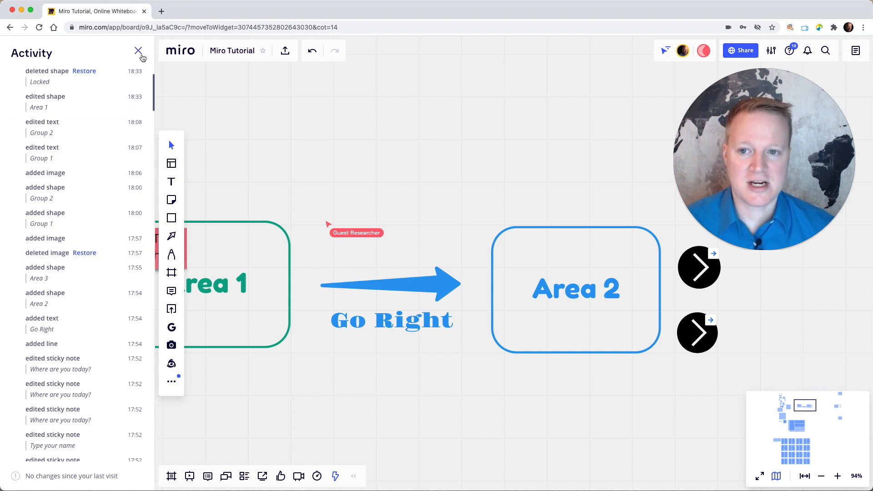
pyautogui.click(139, 52)
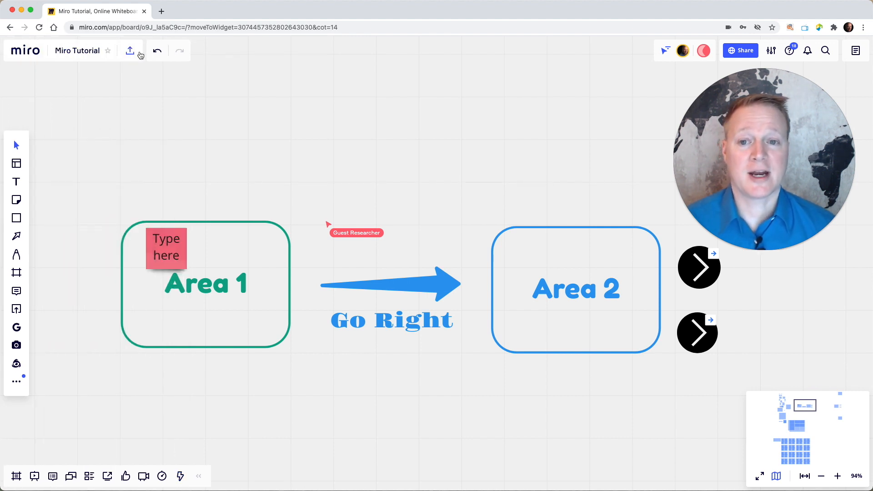